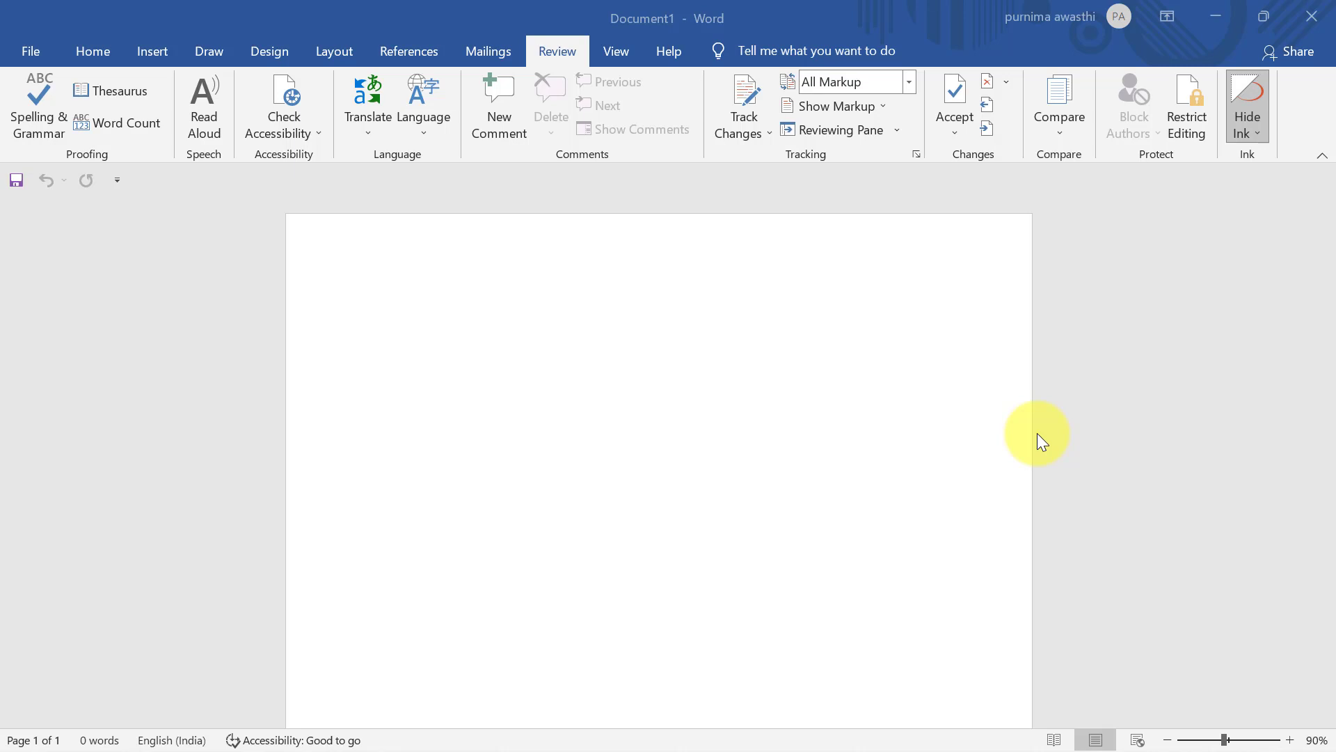
Generate sample paragraphs on the blank page with =rand()
left_click(391, 323)
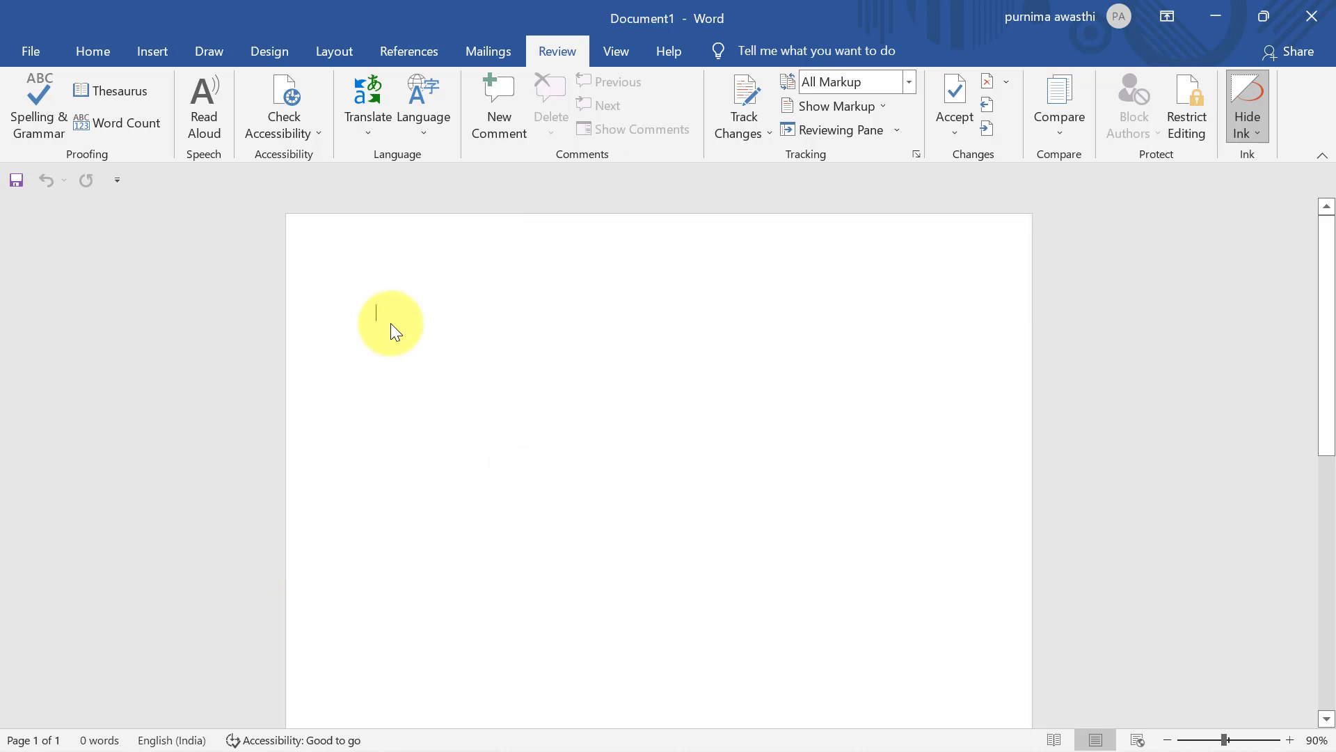
type("=ran")
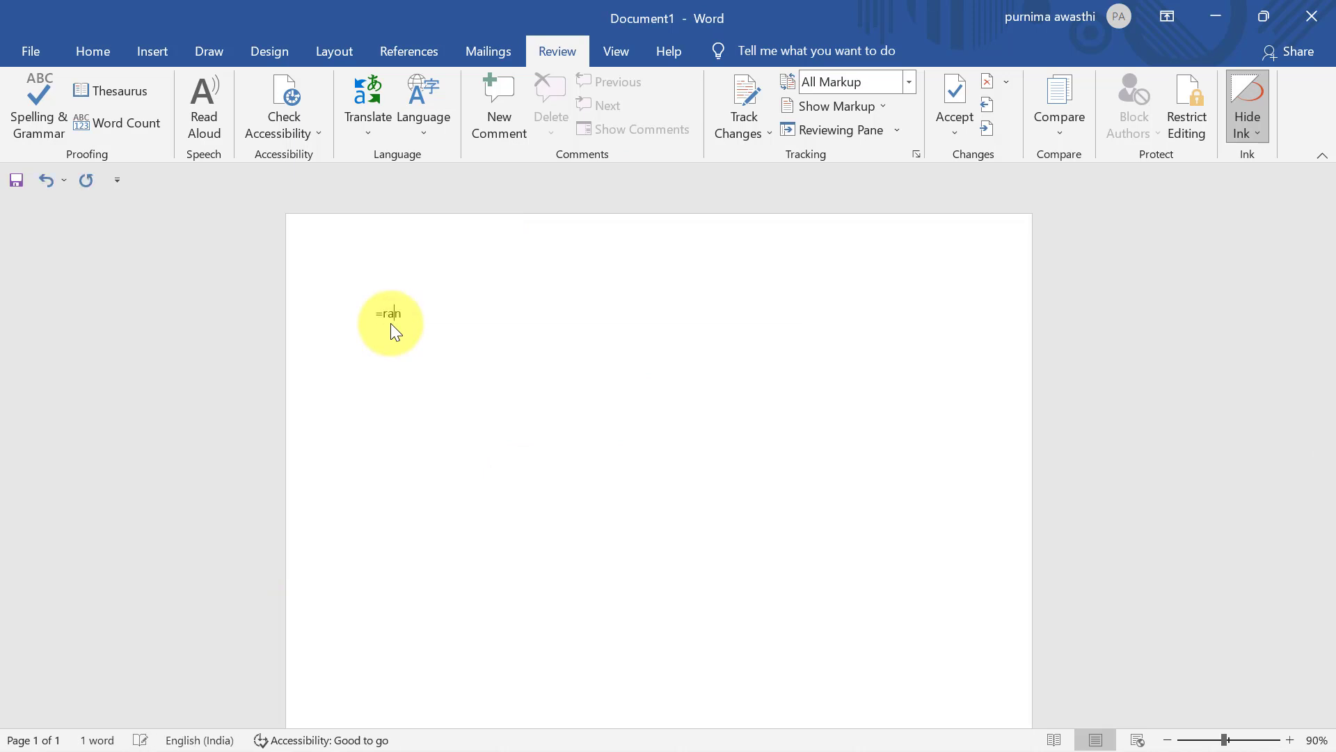
type("d()")
key("Return")
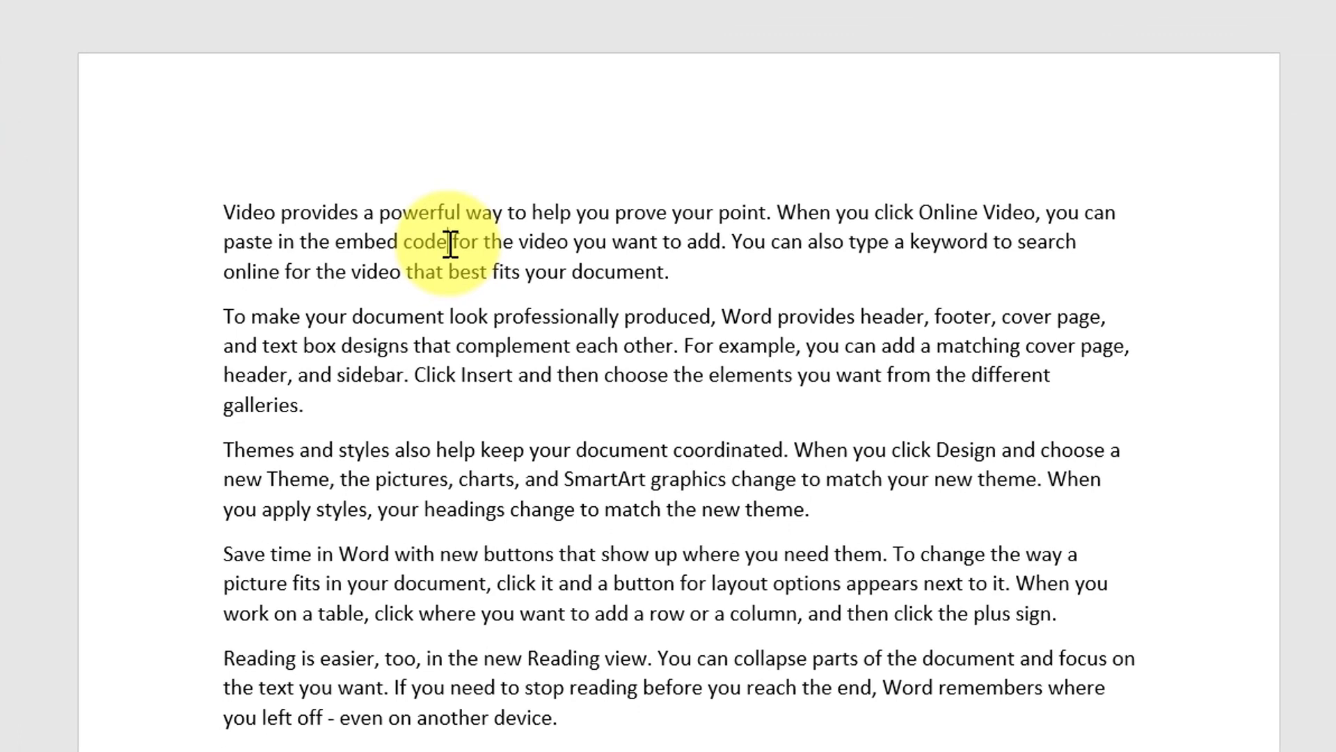
Edit the first paragraph to read 'embed code or the video' and end with 'documen'
key("BackSpace")
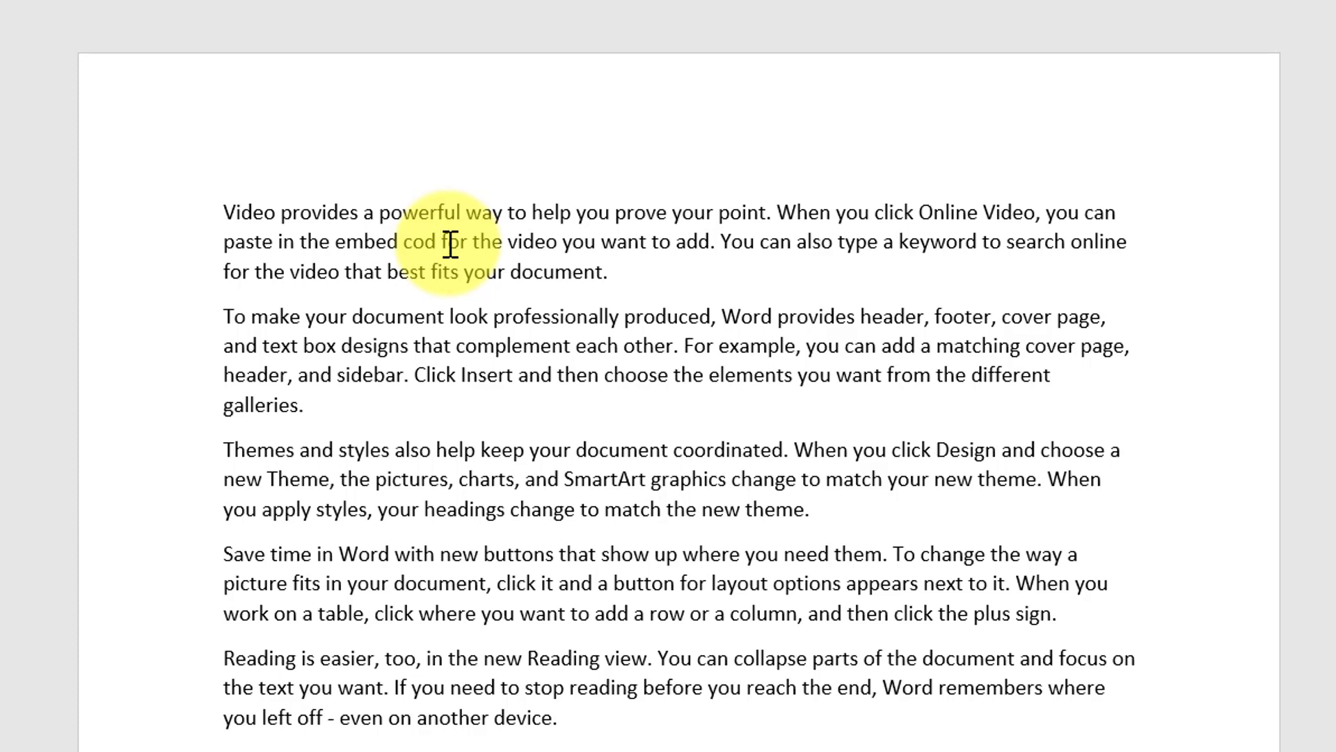
key("BackSpace")
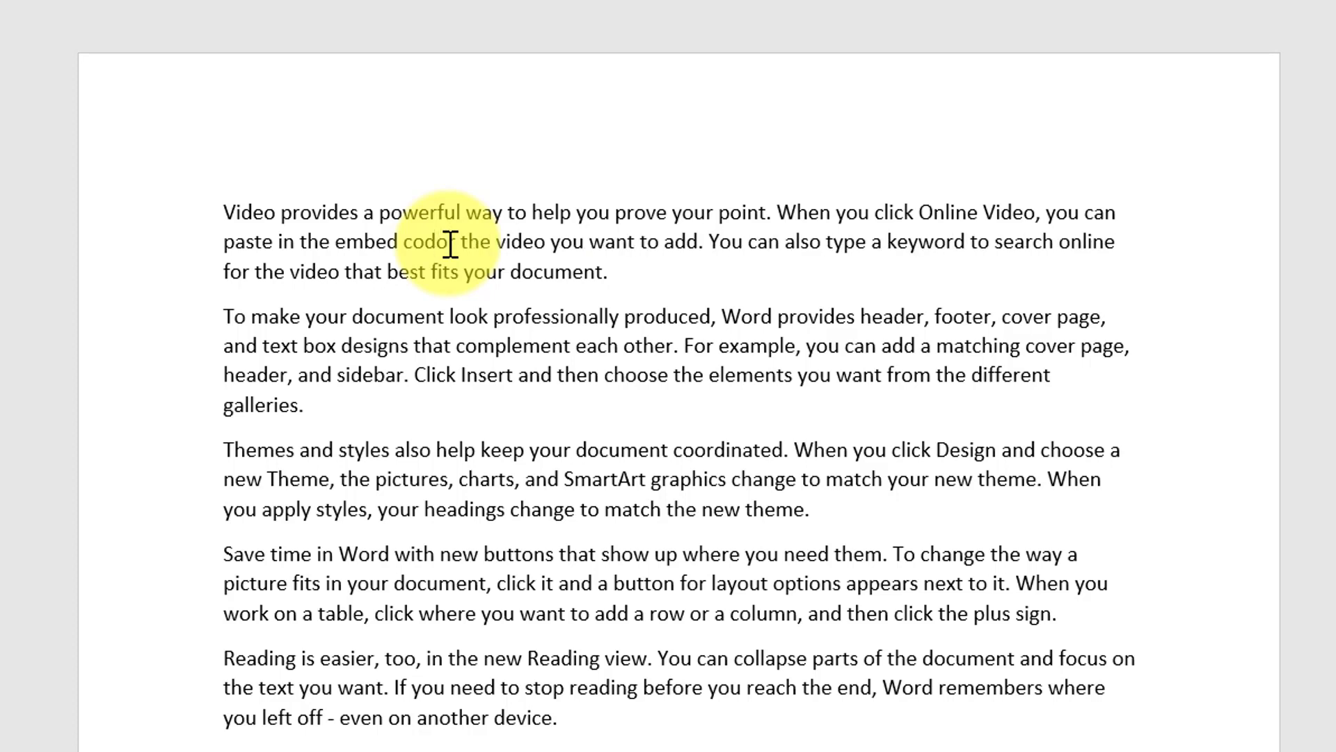
type("e")
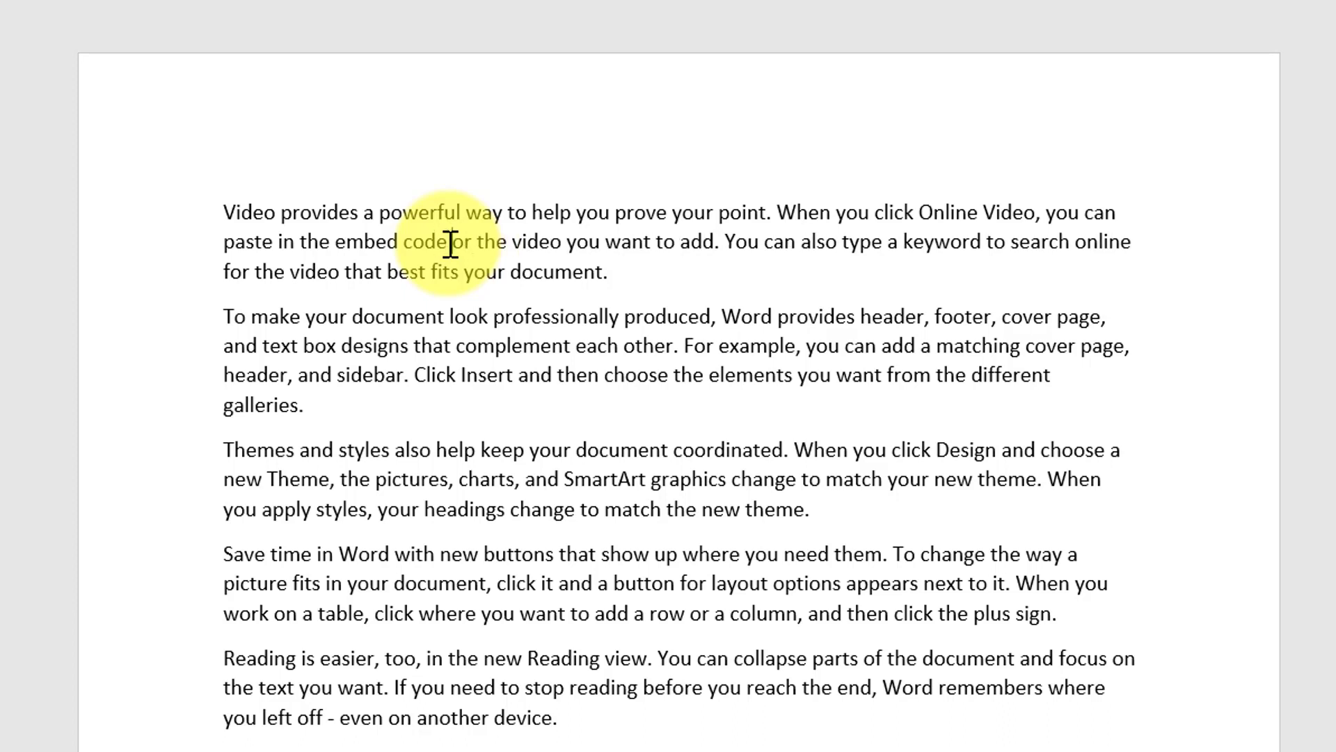
left_click(602, 272)
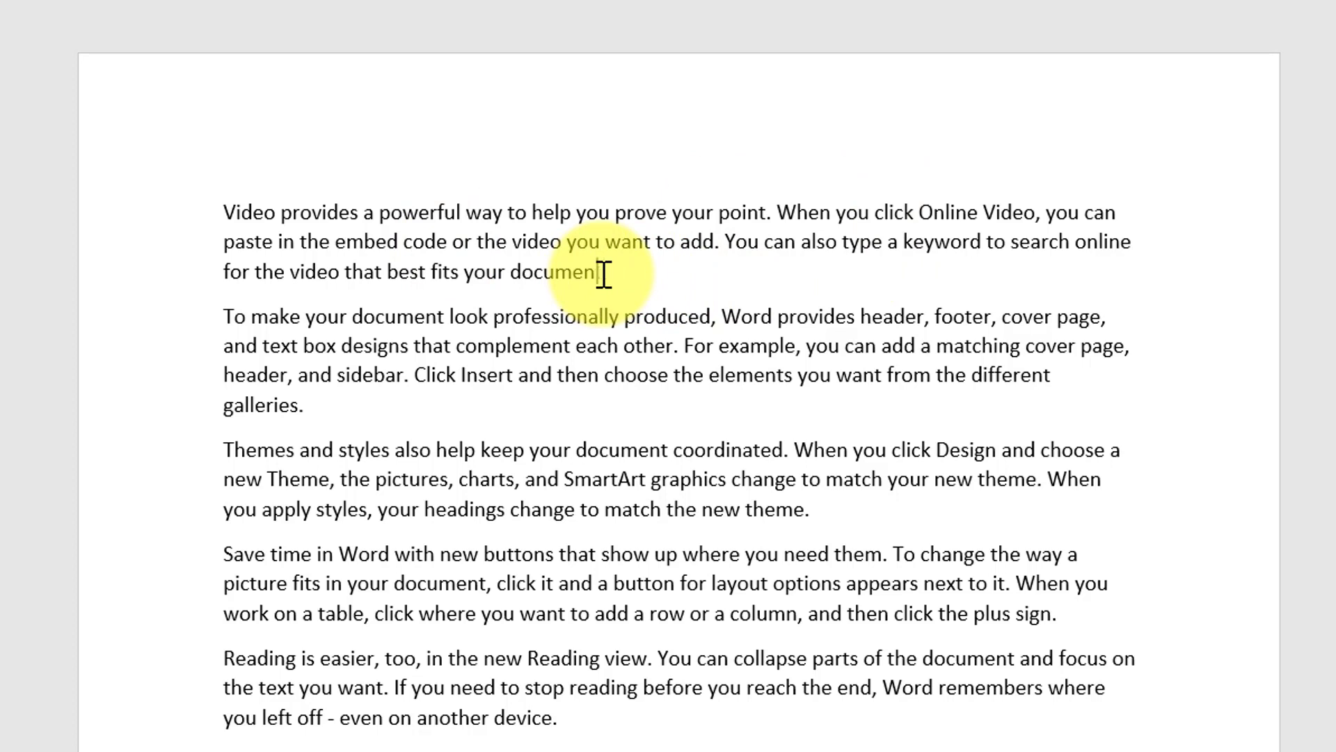
key("BackSpace")
key("Down")
right_click(555, 284)
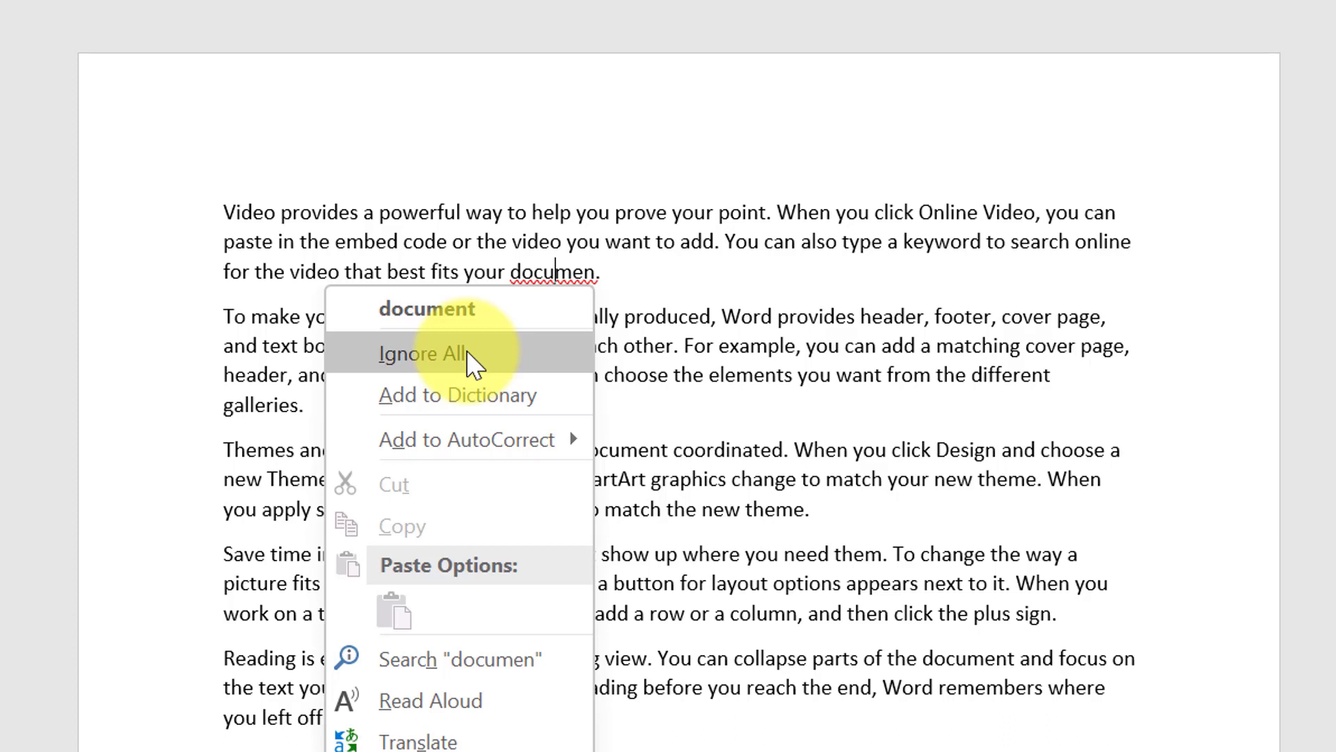
left_click(646, 287)
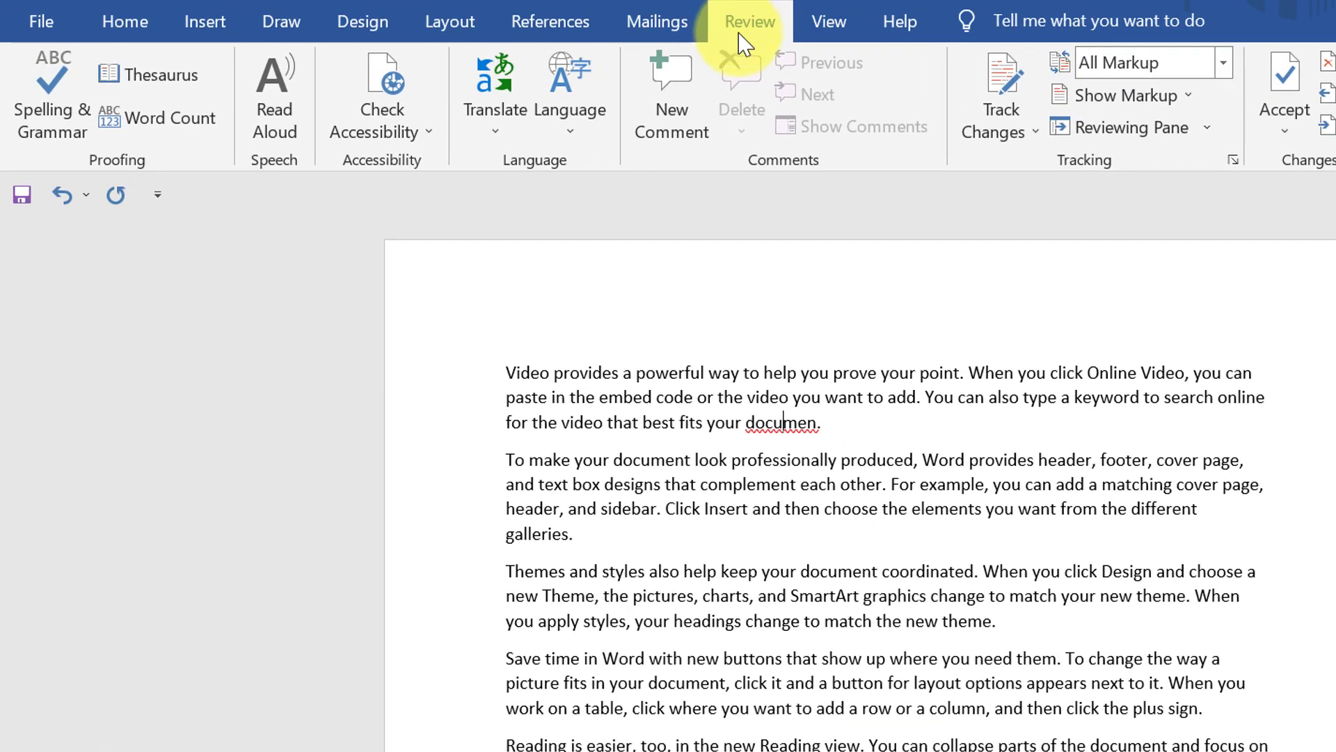
Run Spelling & Grammar and accept 'document' as the correction for 'documen'
left_click(73, 128)
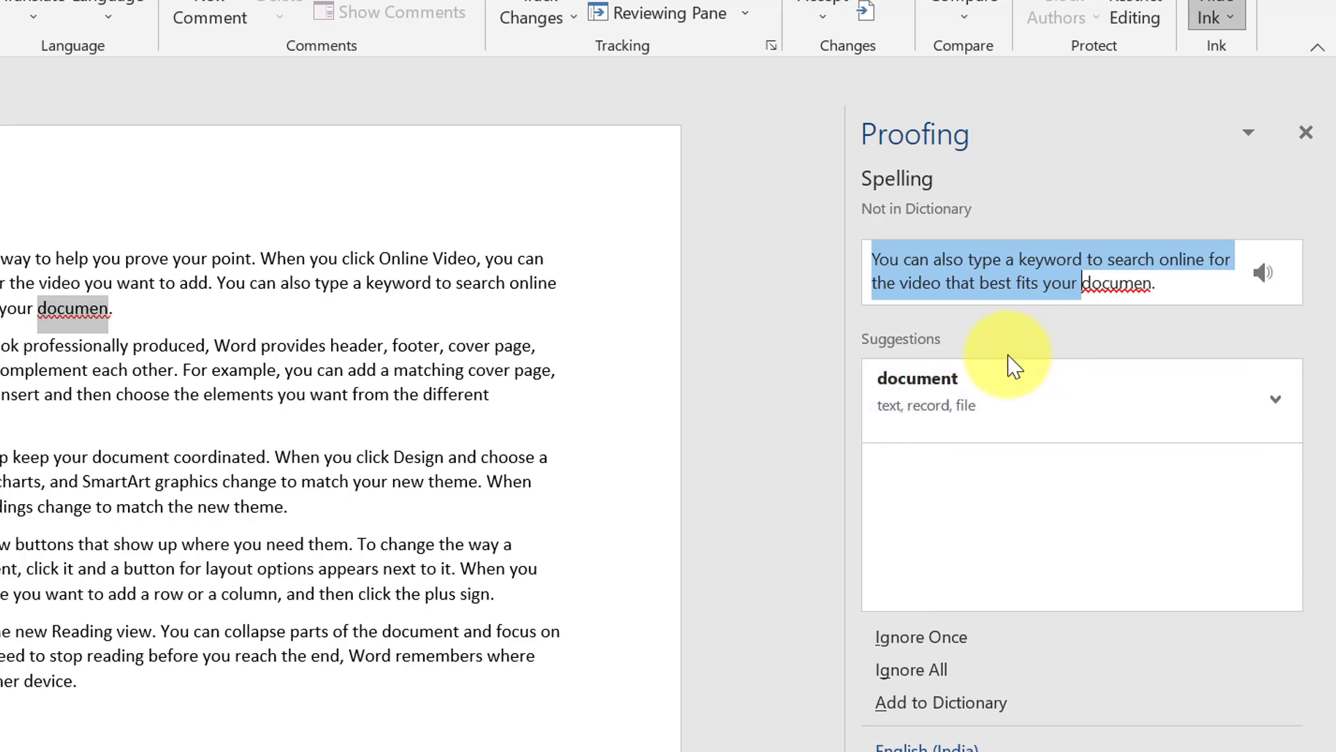
left_click(920, 383)
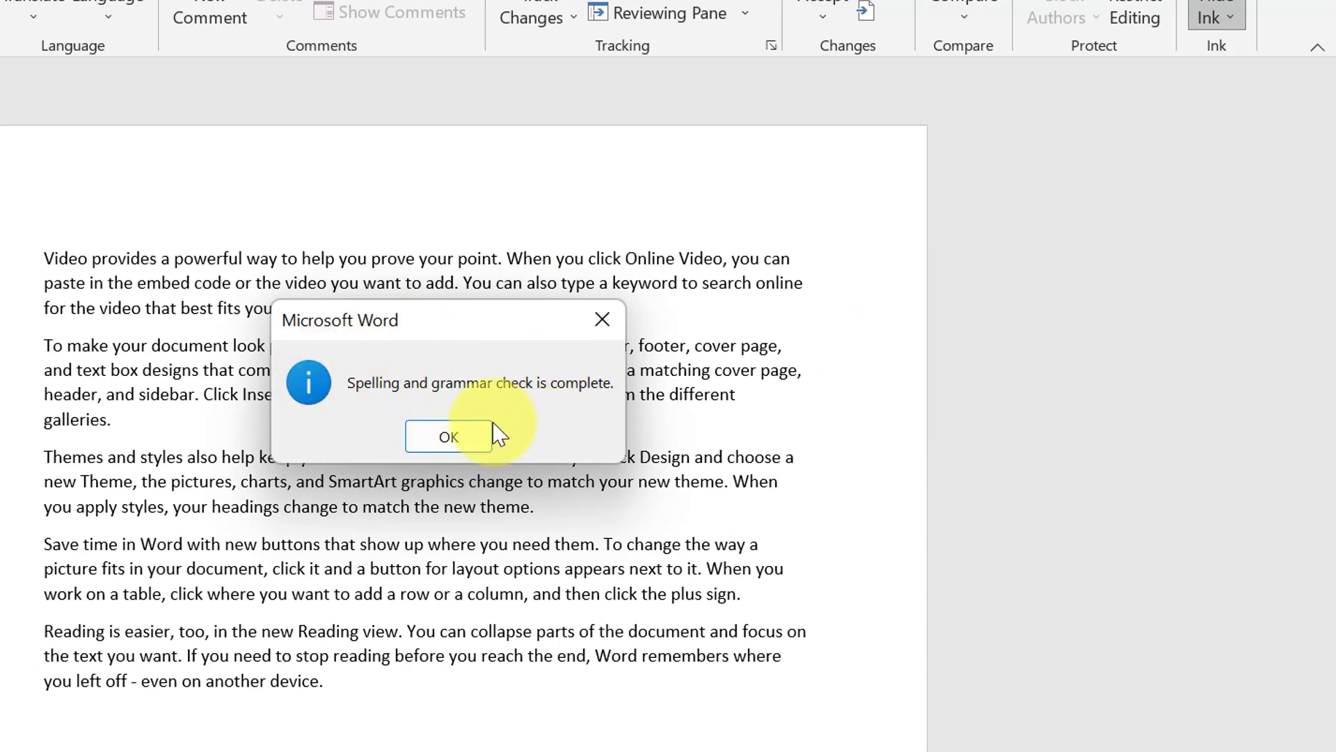
Dismiss the completion message, misspell 'complement' as 'complemt', and Ignore All for it
left_click(449, 438)
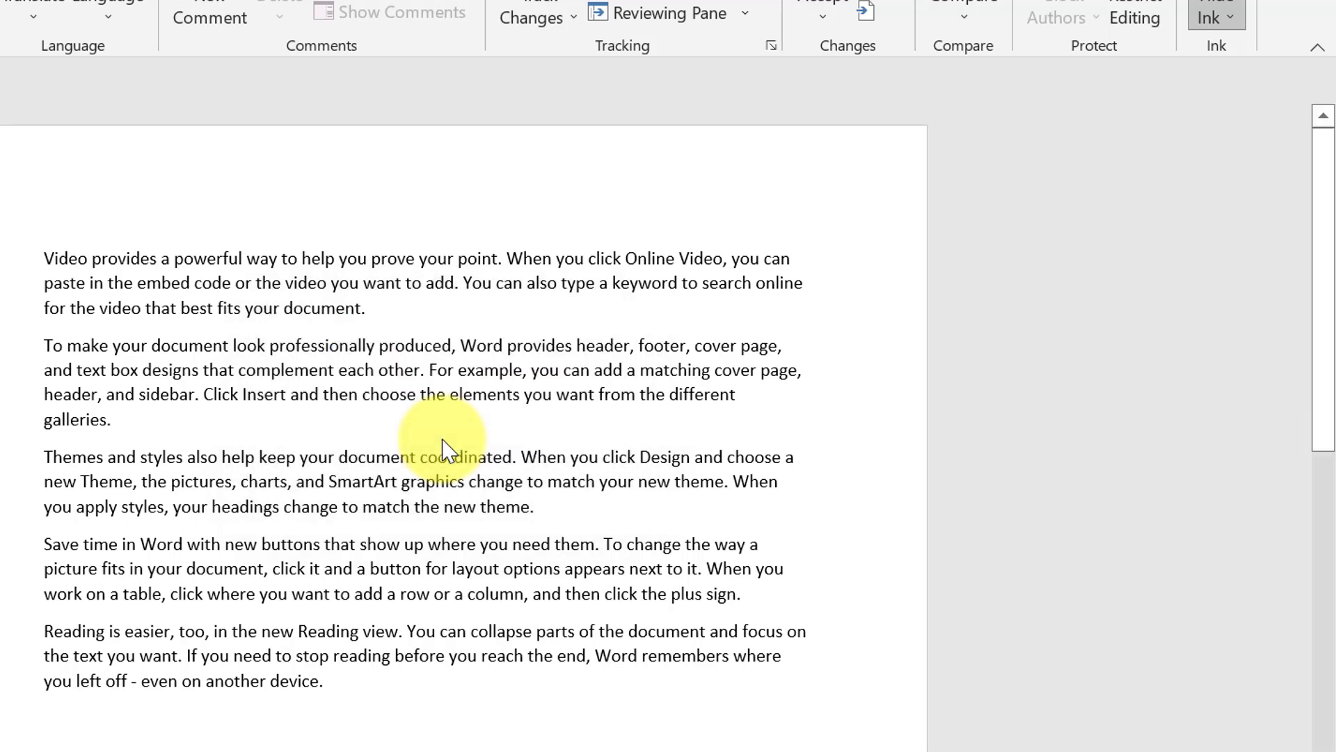
left_click_drag(369, 308, 322, 307)
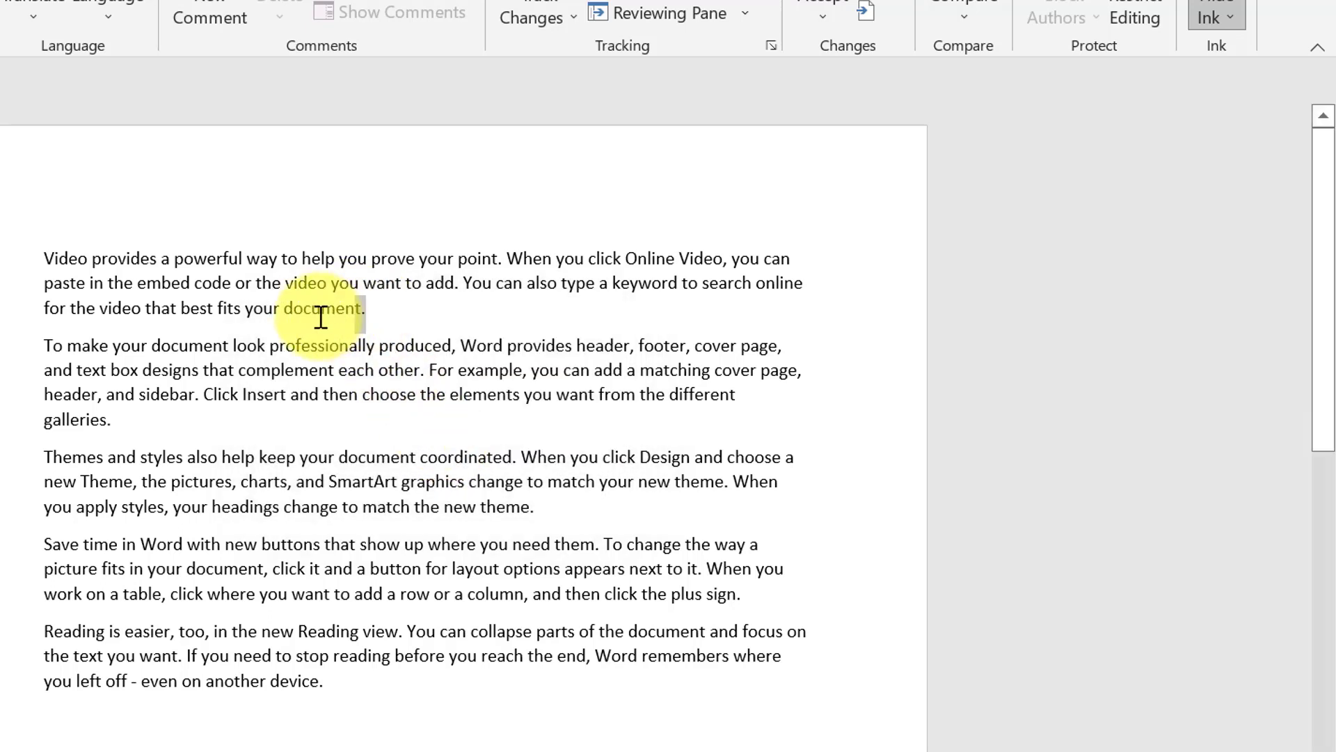
left_click(340, 372)
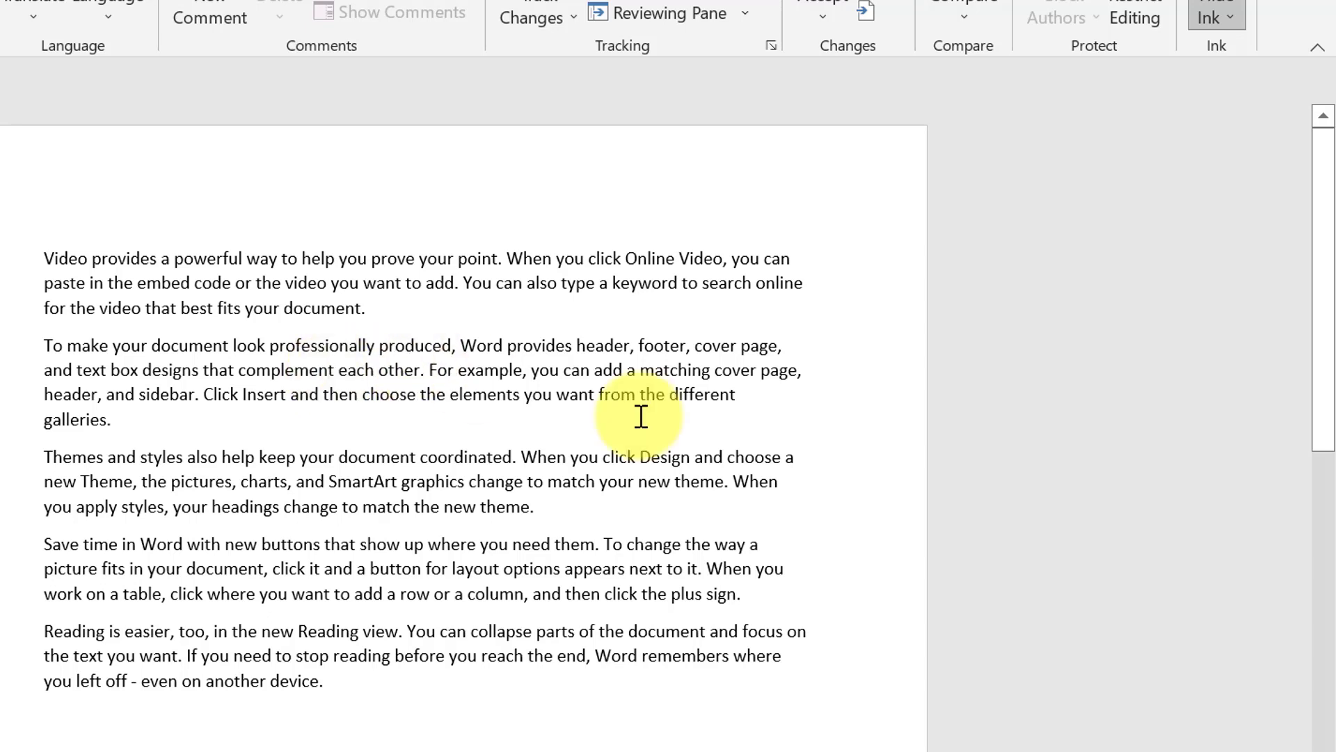
key("BackSpace")
key("BackSpace")
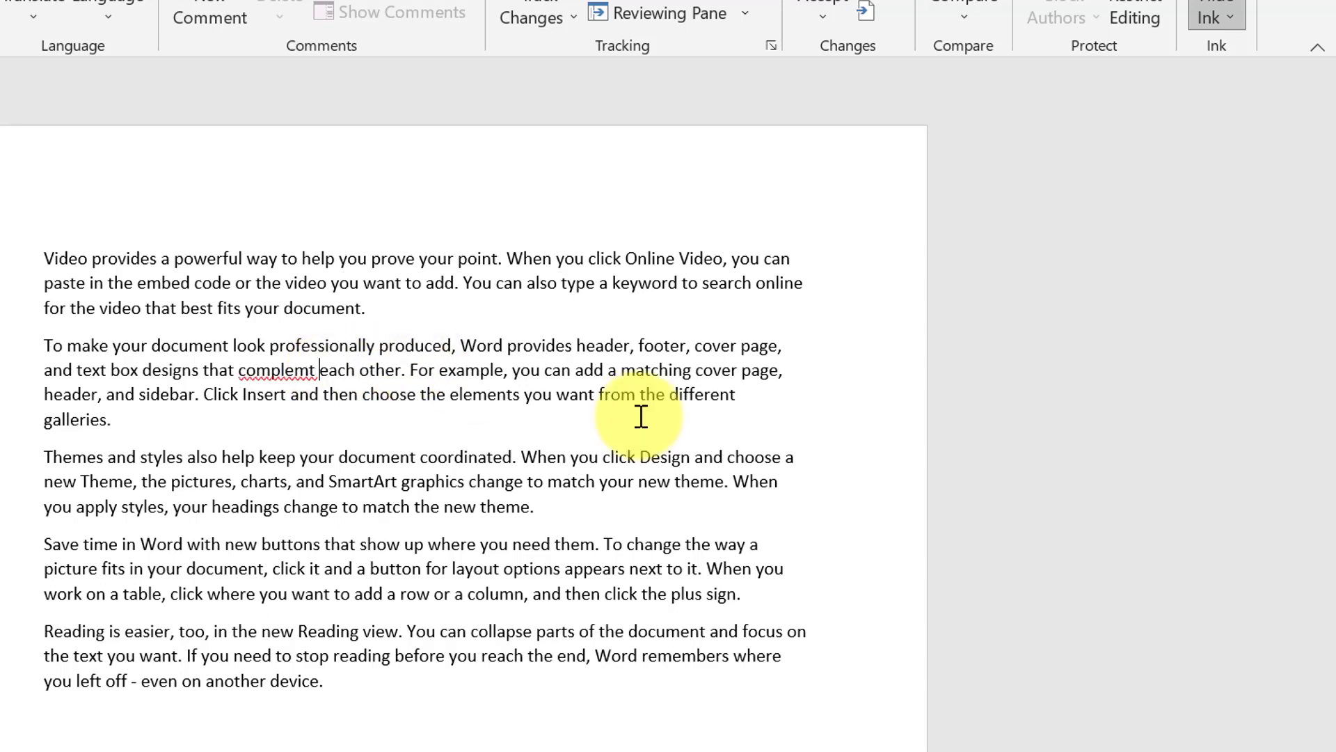
right_click(289, 372)
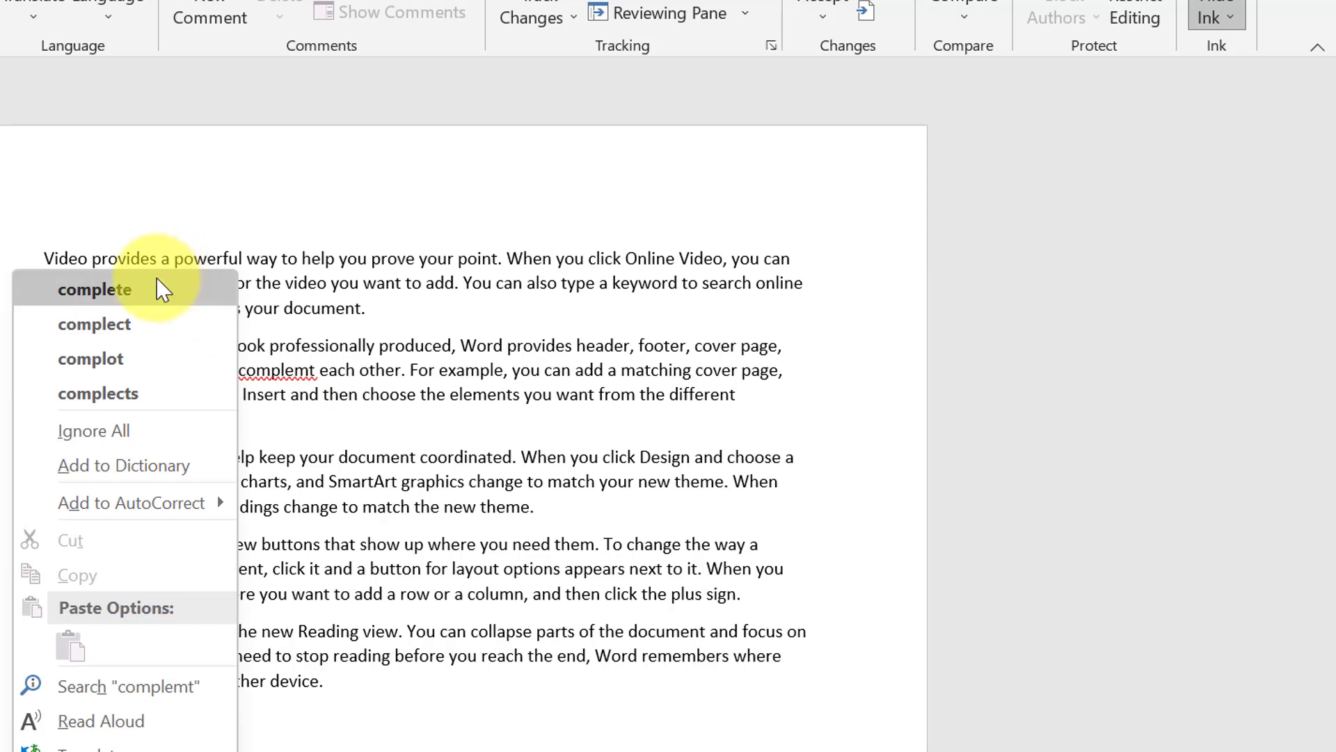
left_click(89, 440)
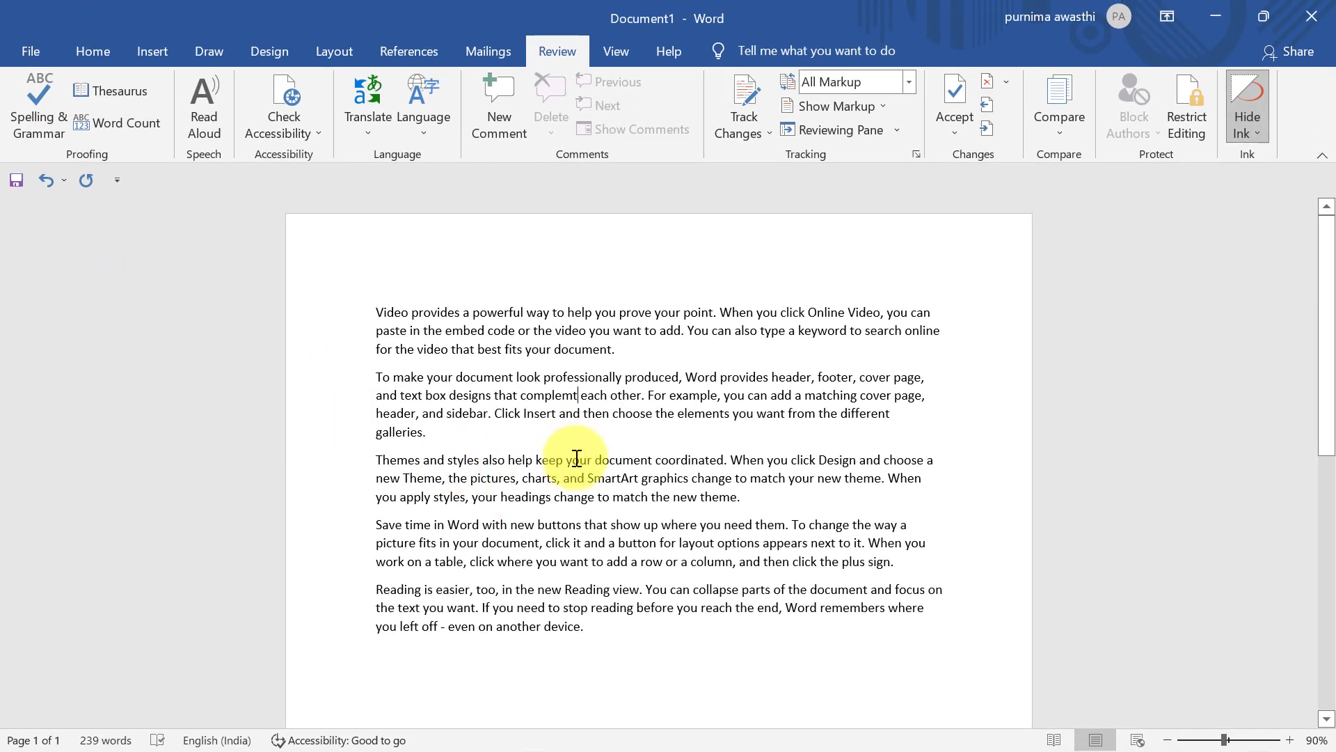
left_click(612, 355)
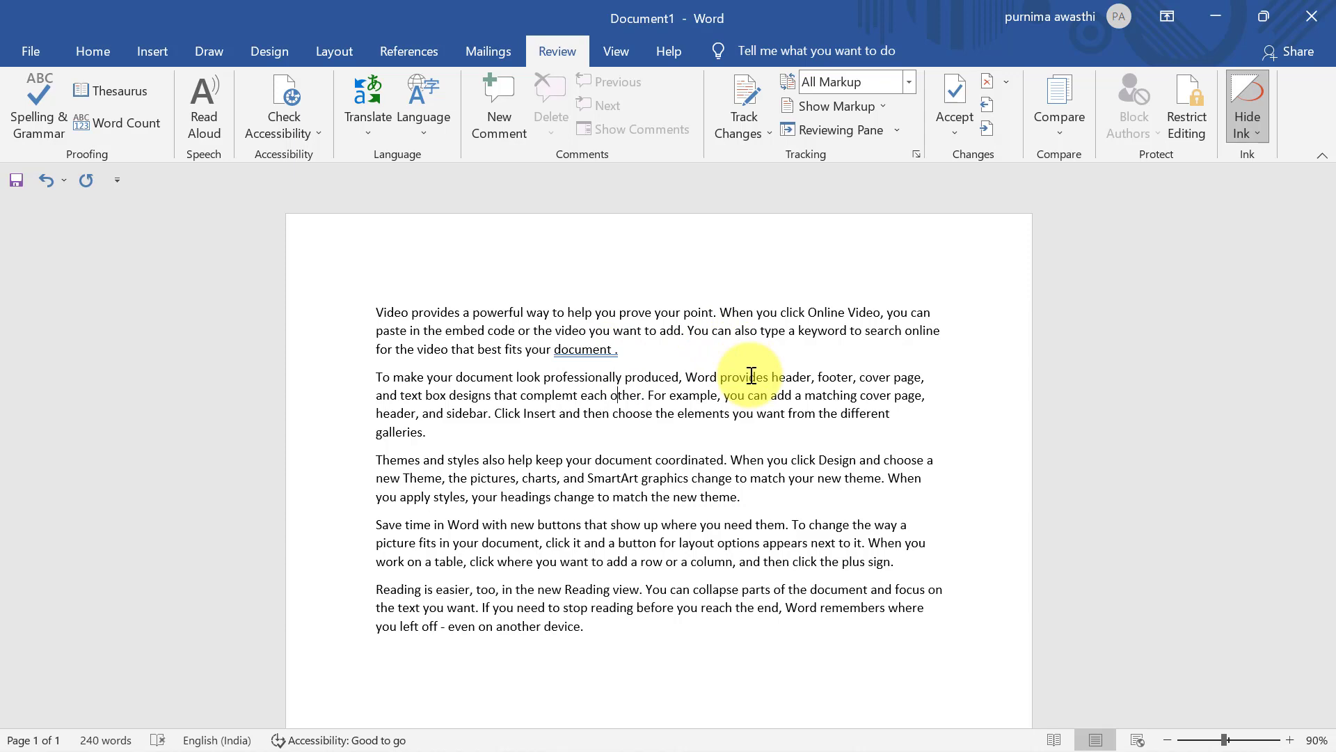
right_click(590, 351)
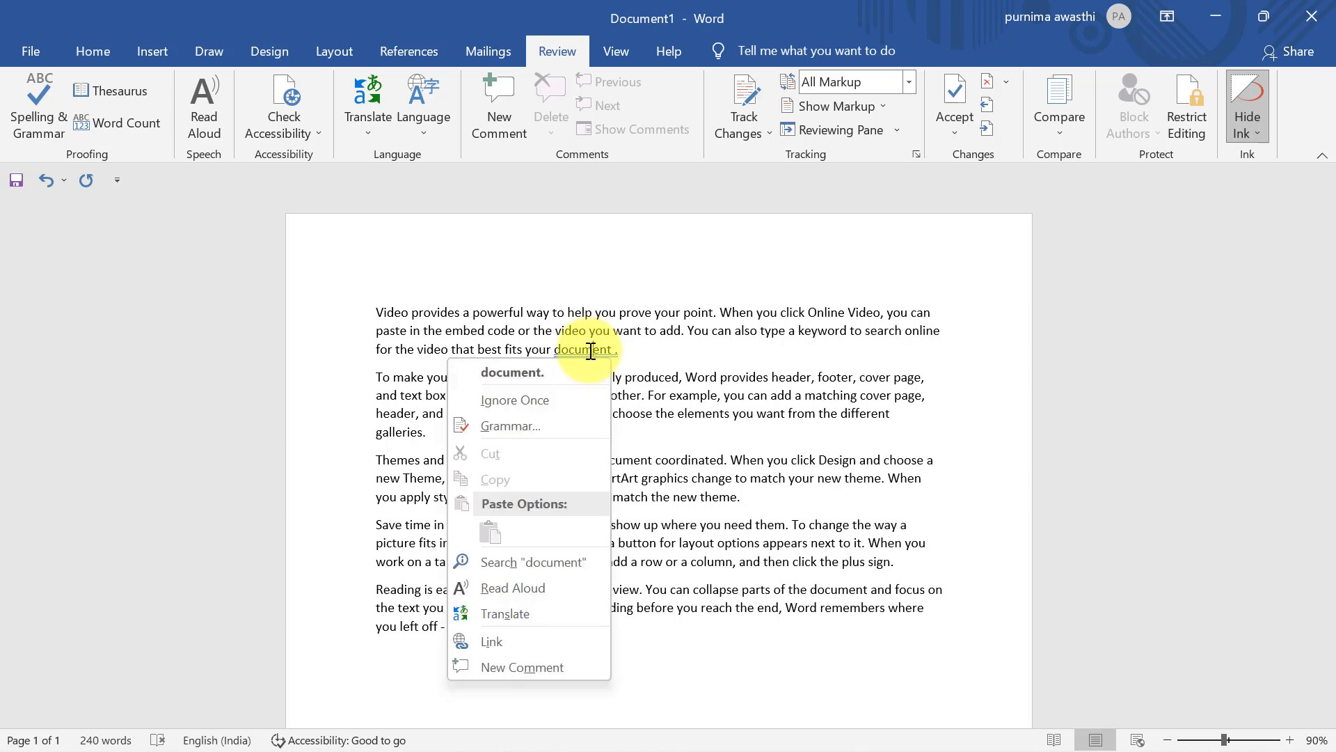
left_click(540, 375)
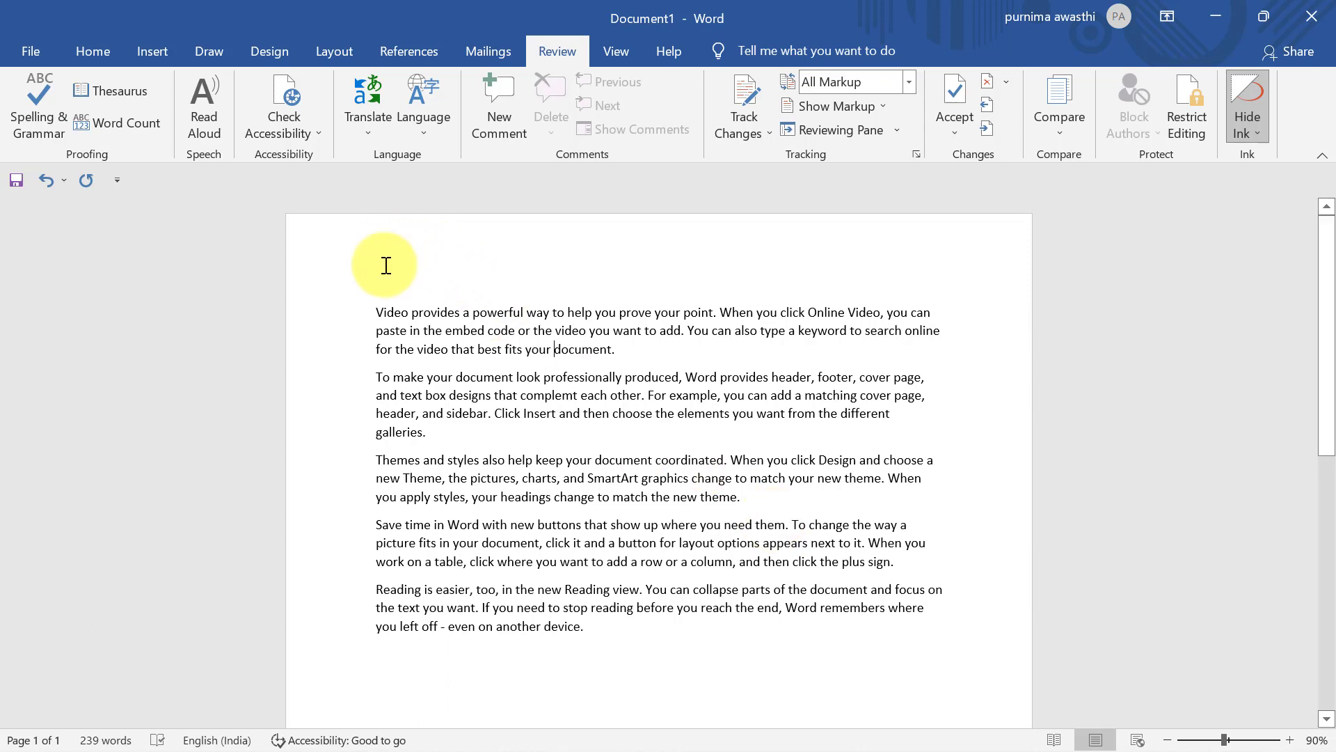
Look up 'document.' in the Thesaurus, close it, and place the cursor after 'document.'
left_click(119, 91)
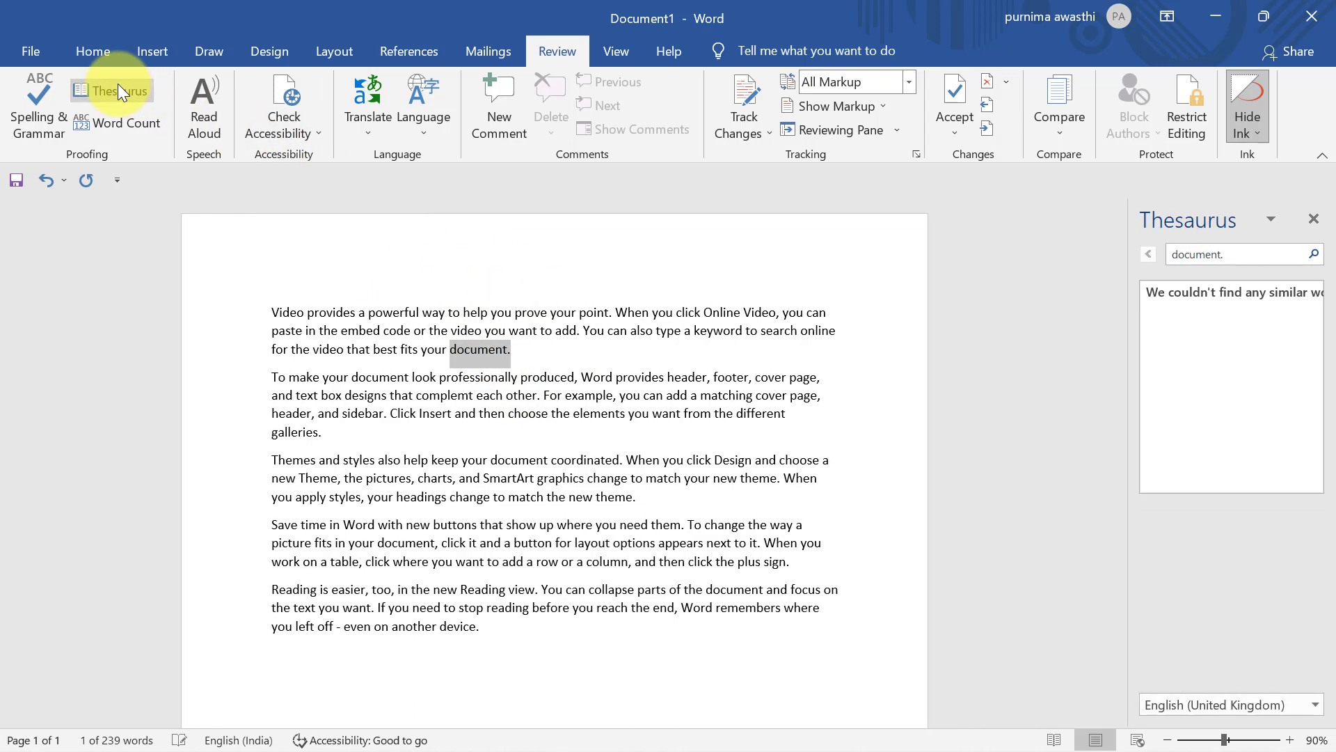
left_click(1245, 256)
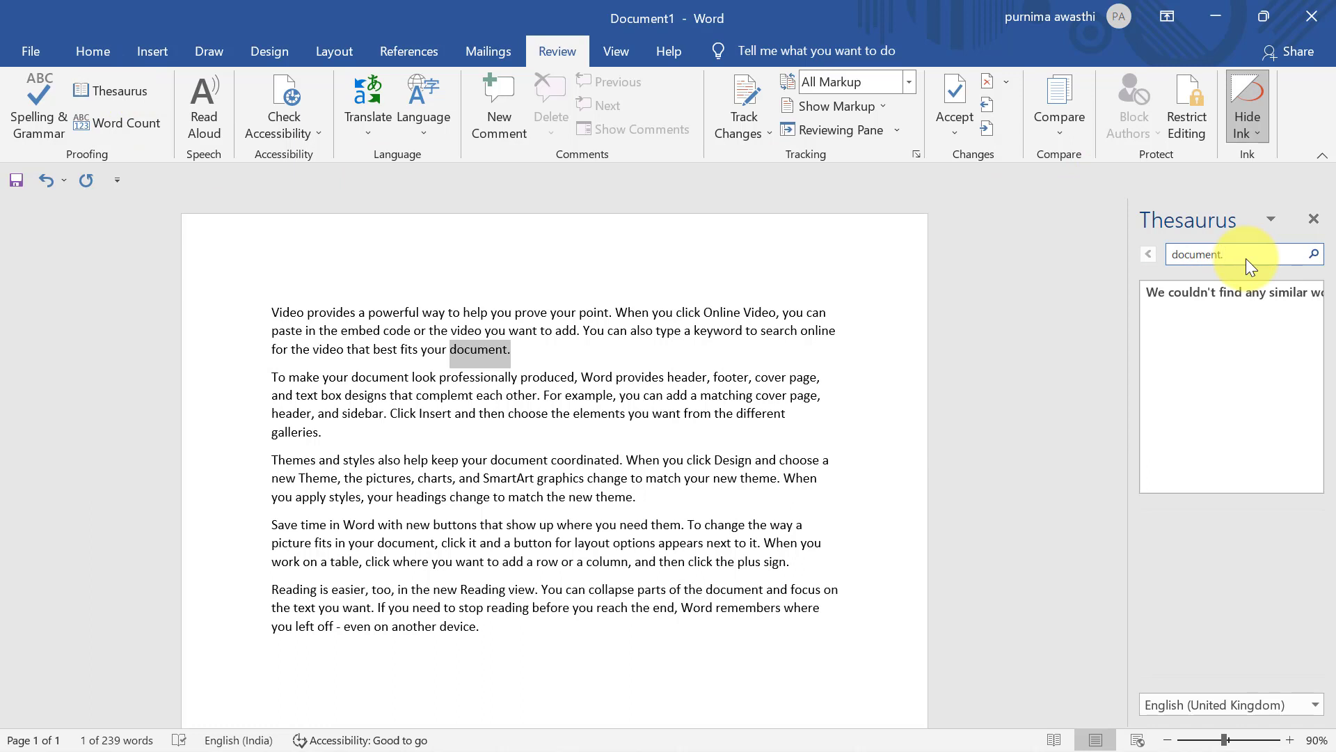
left_click(1314, 255)
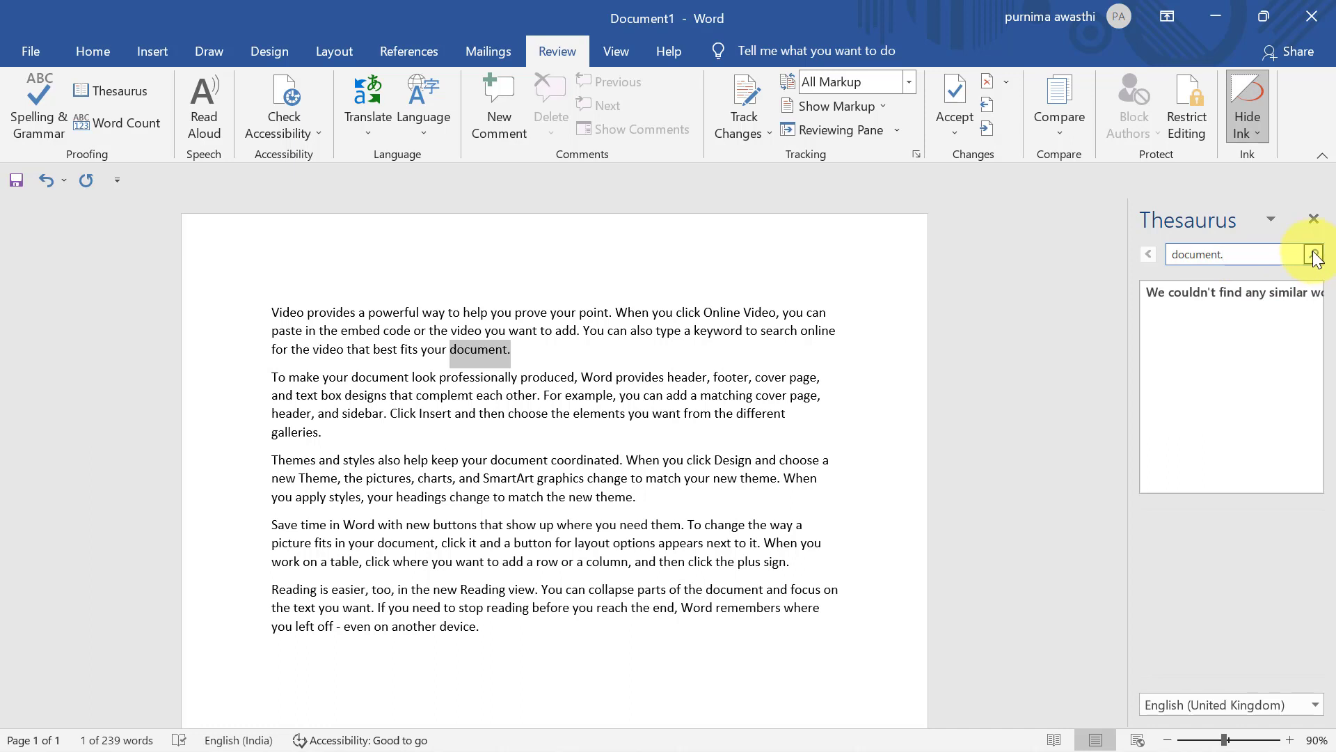
left_click(1314, 218)
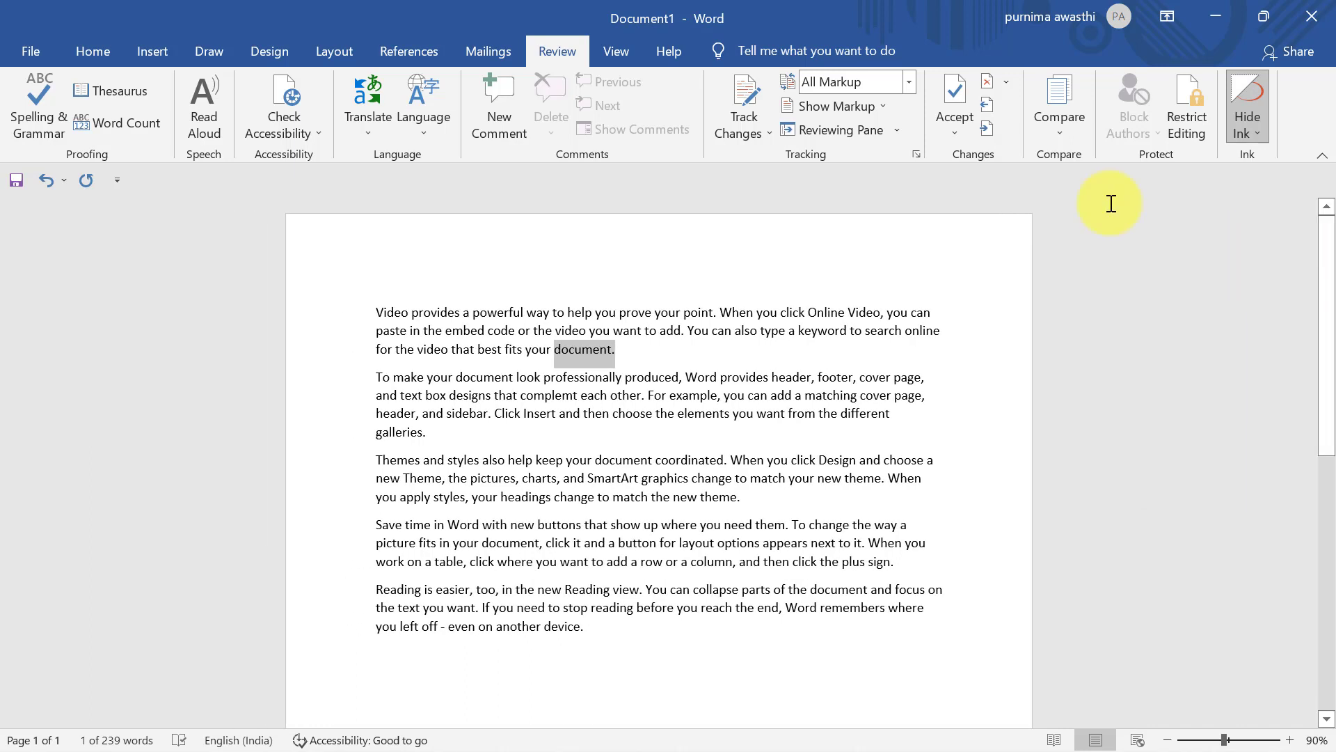
left_click(513, 349)
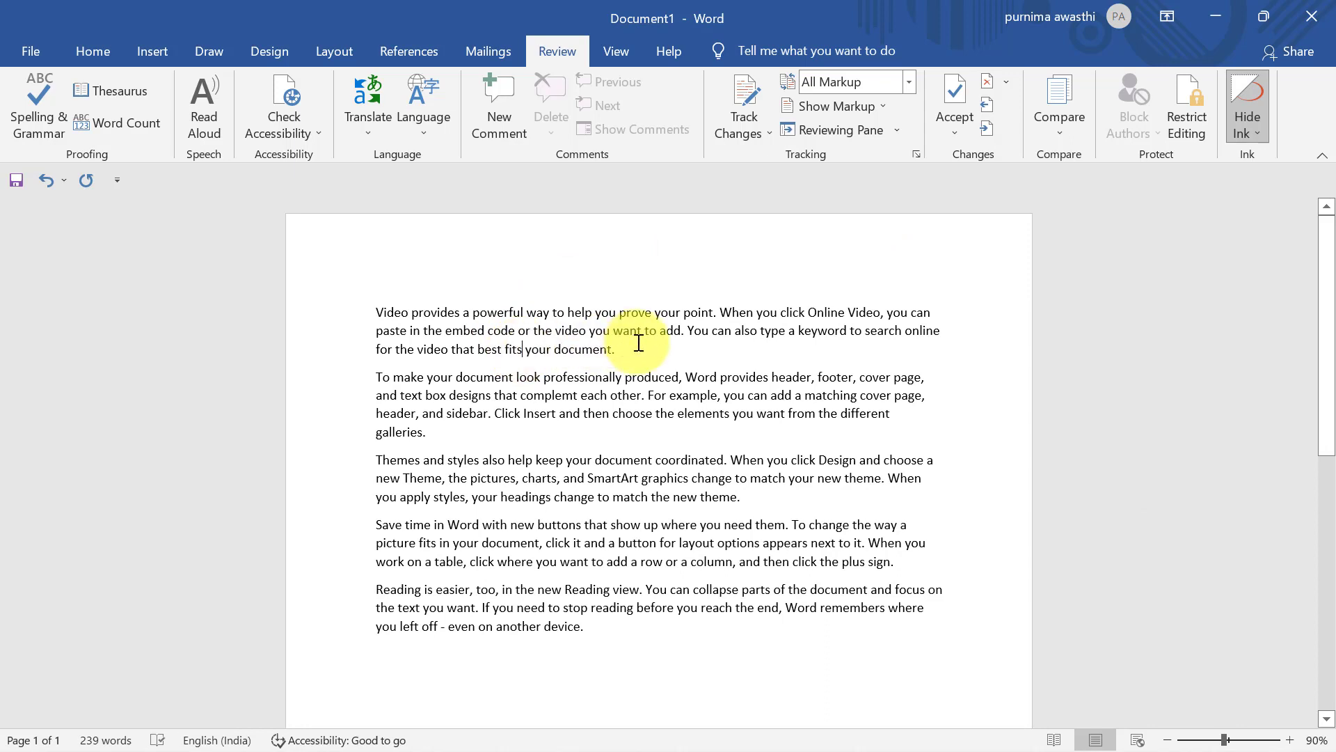
left_click(638, 345)
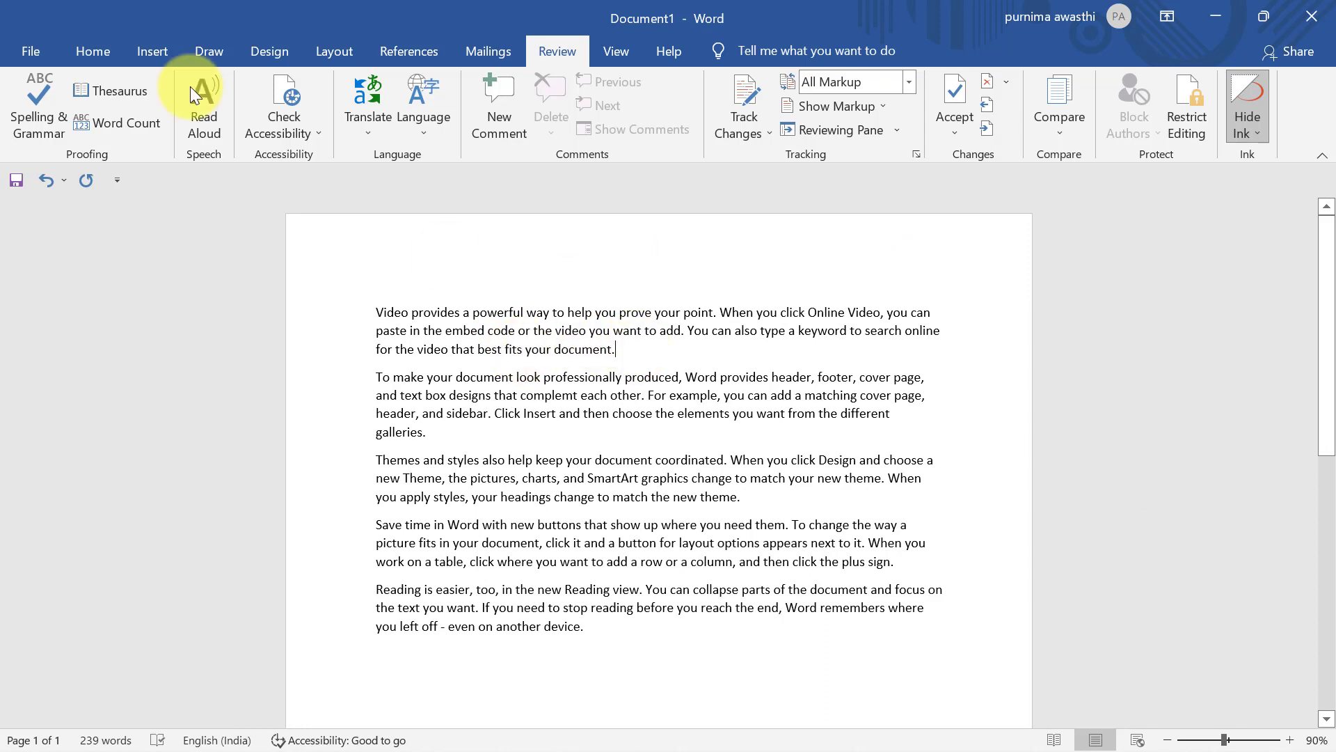
Search the Thesaurus for 'first' and scroll through its synonyms
left_click(109, 89)
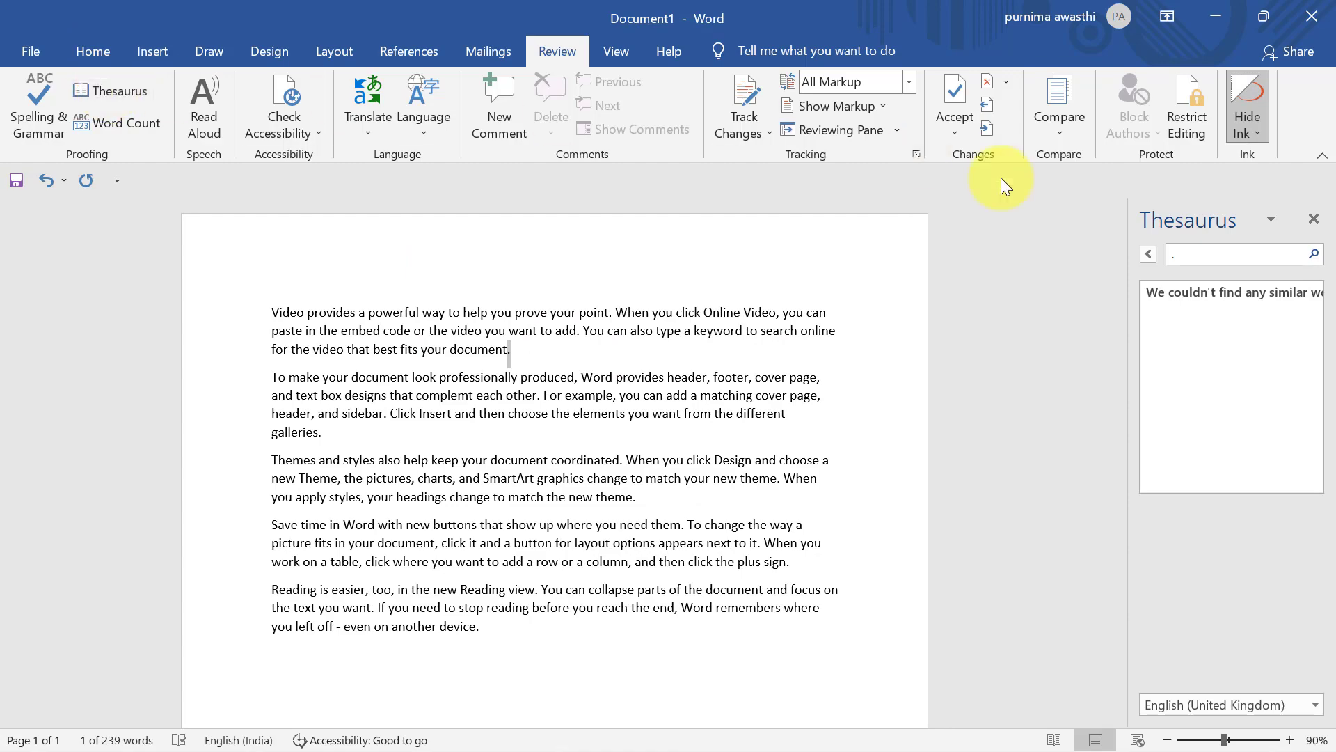
left_click(1186, 252)
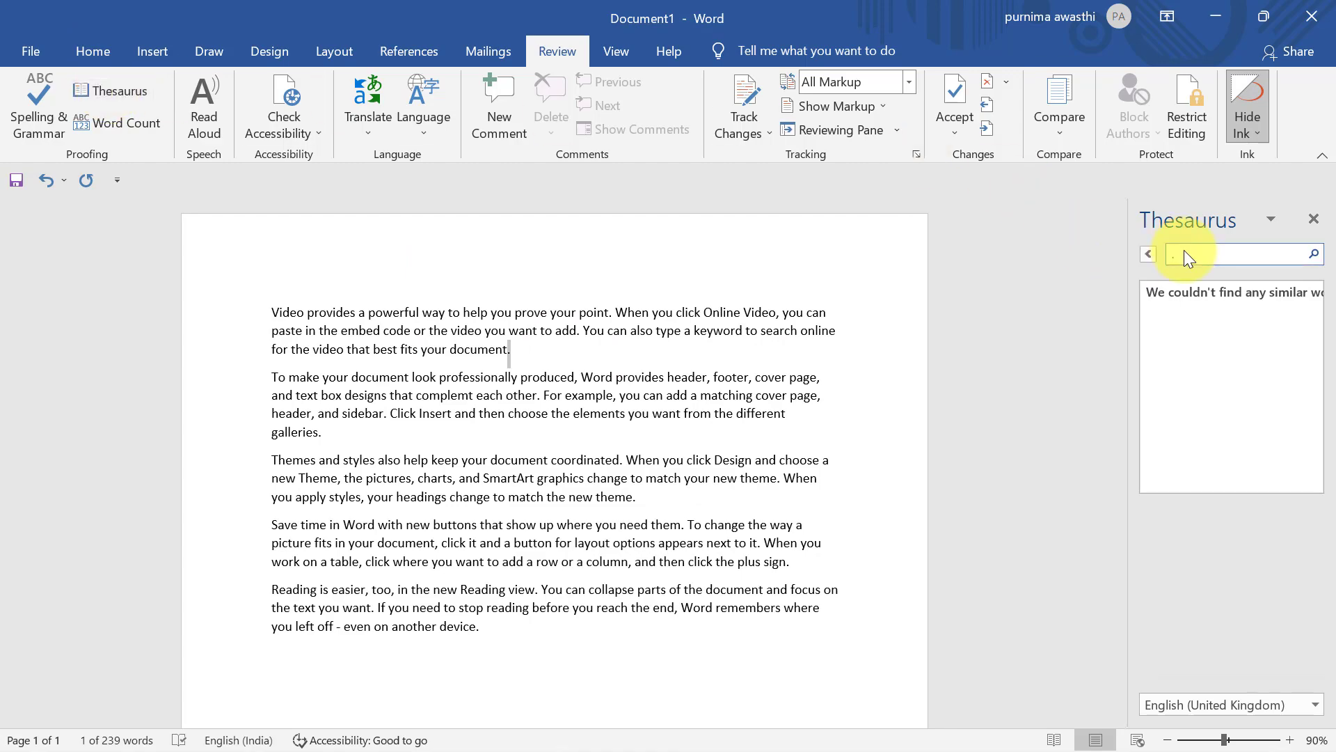
type("first")
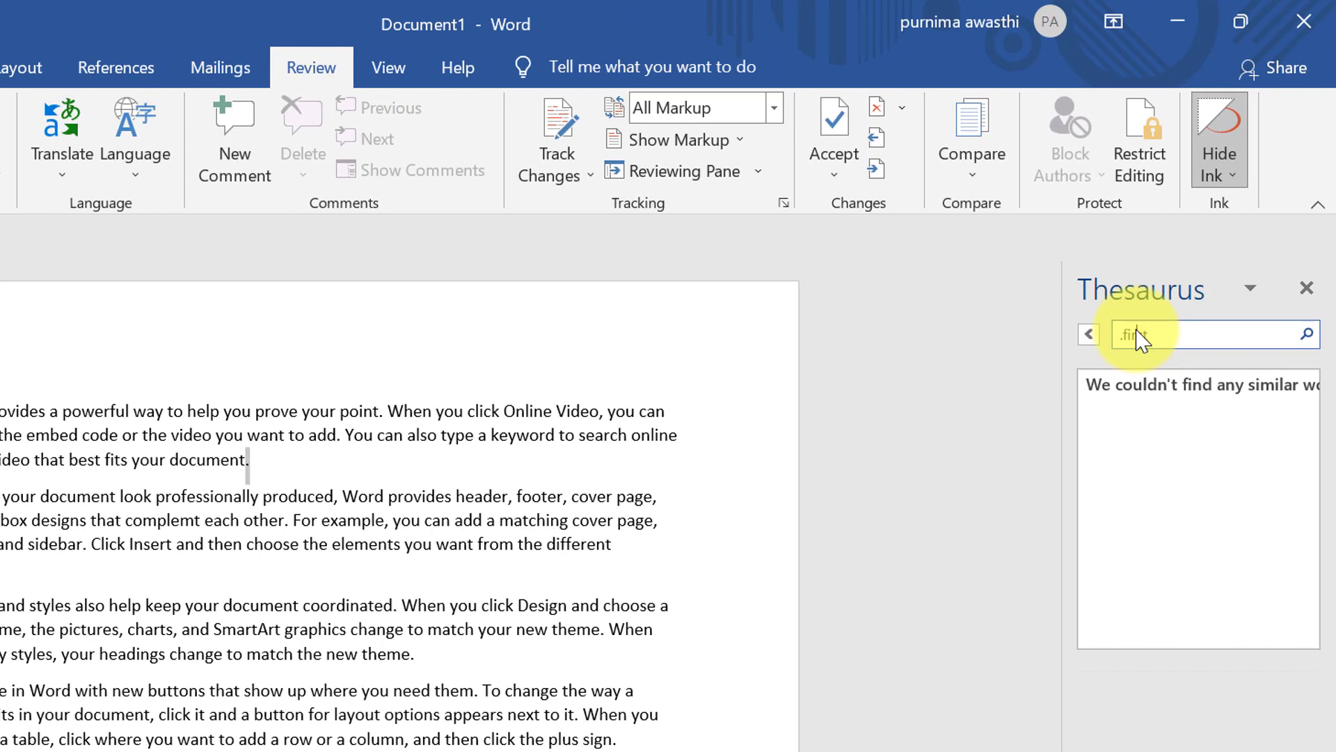
key("Left")
key("Left")
key("BackSpace")
left_click(1307, 334)
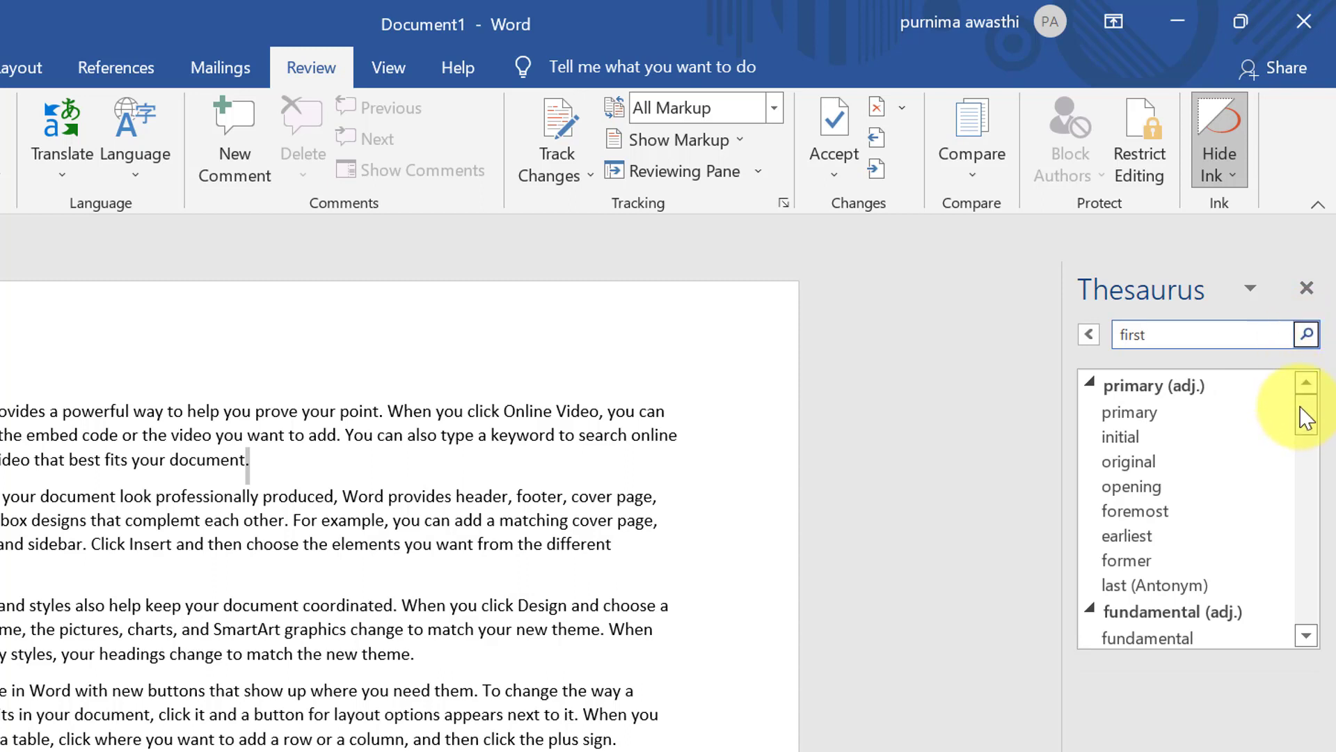
left_click_drag(1307, 418, 1309, 424)
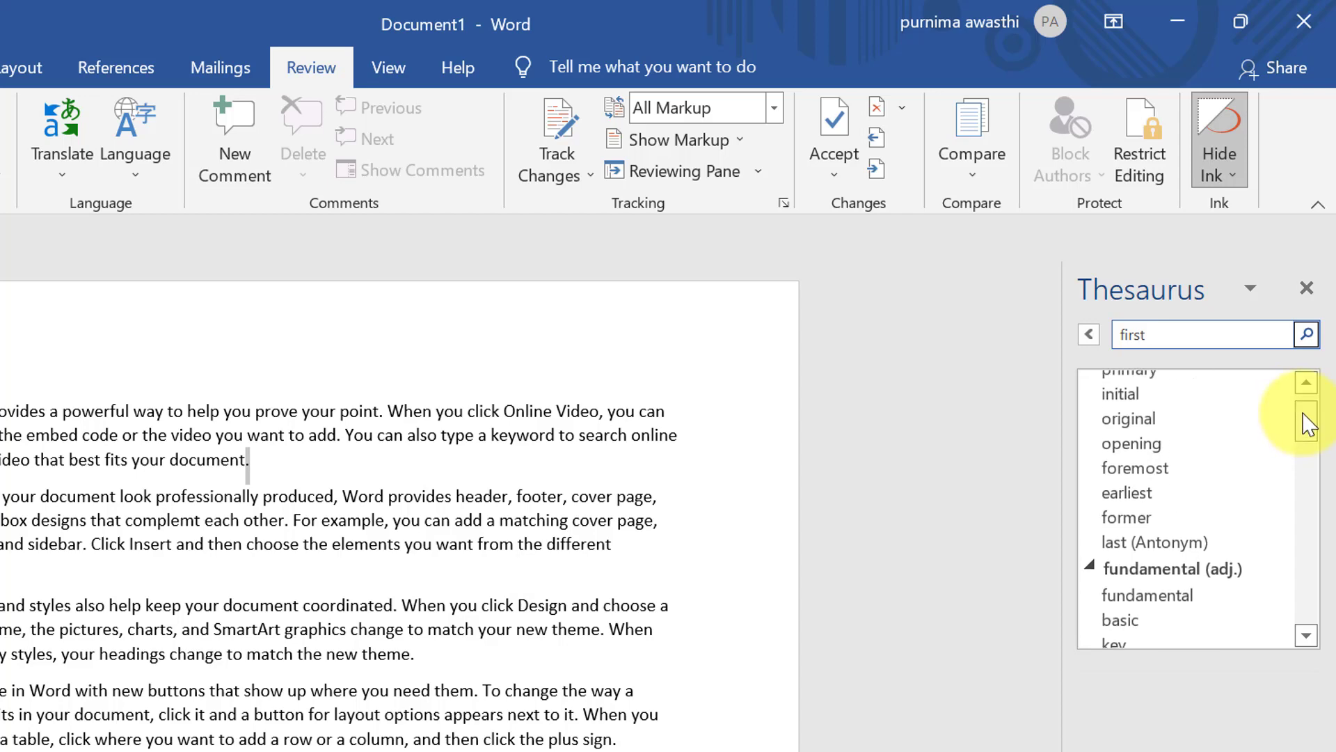
left_click_drag(1308, 424, 1321, 473)
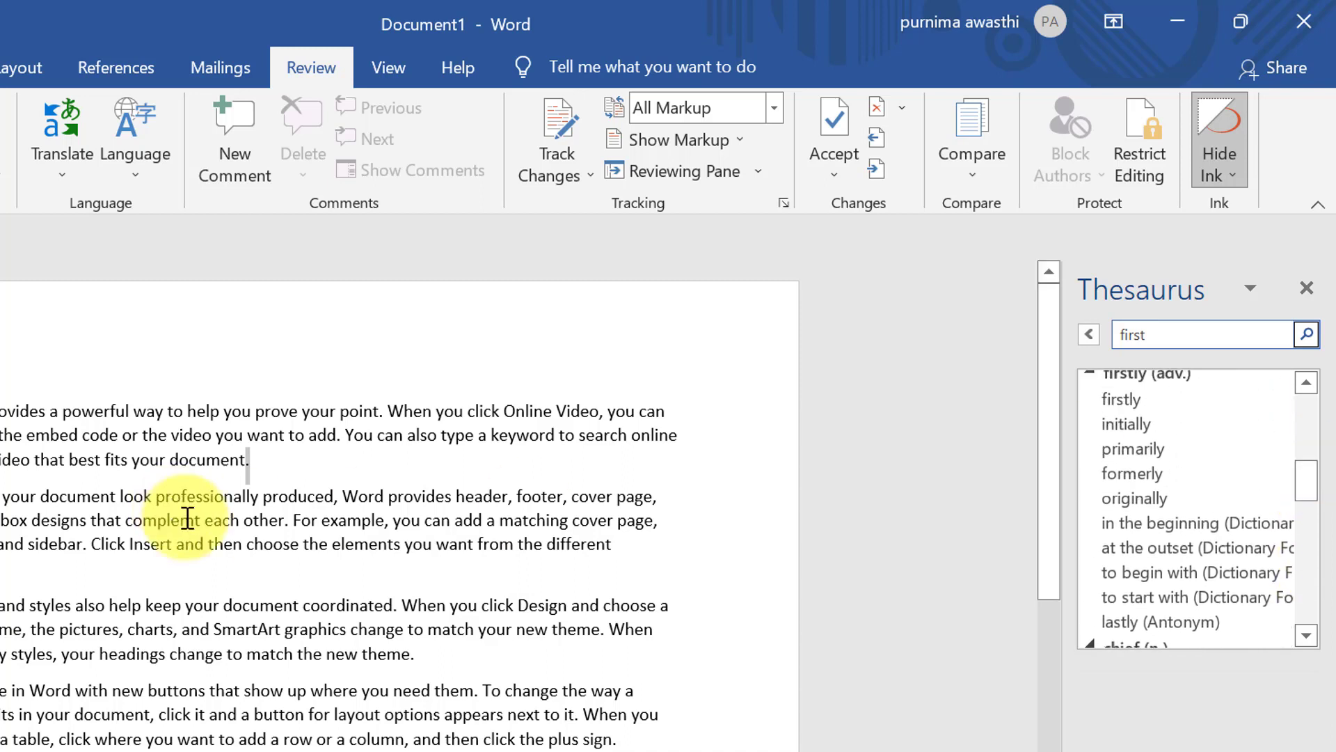
Add 'good' after 'different' in the second paragraph and select it
left_click(629, 553)
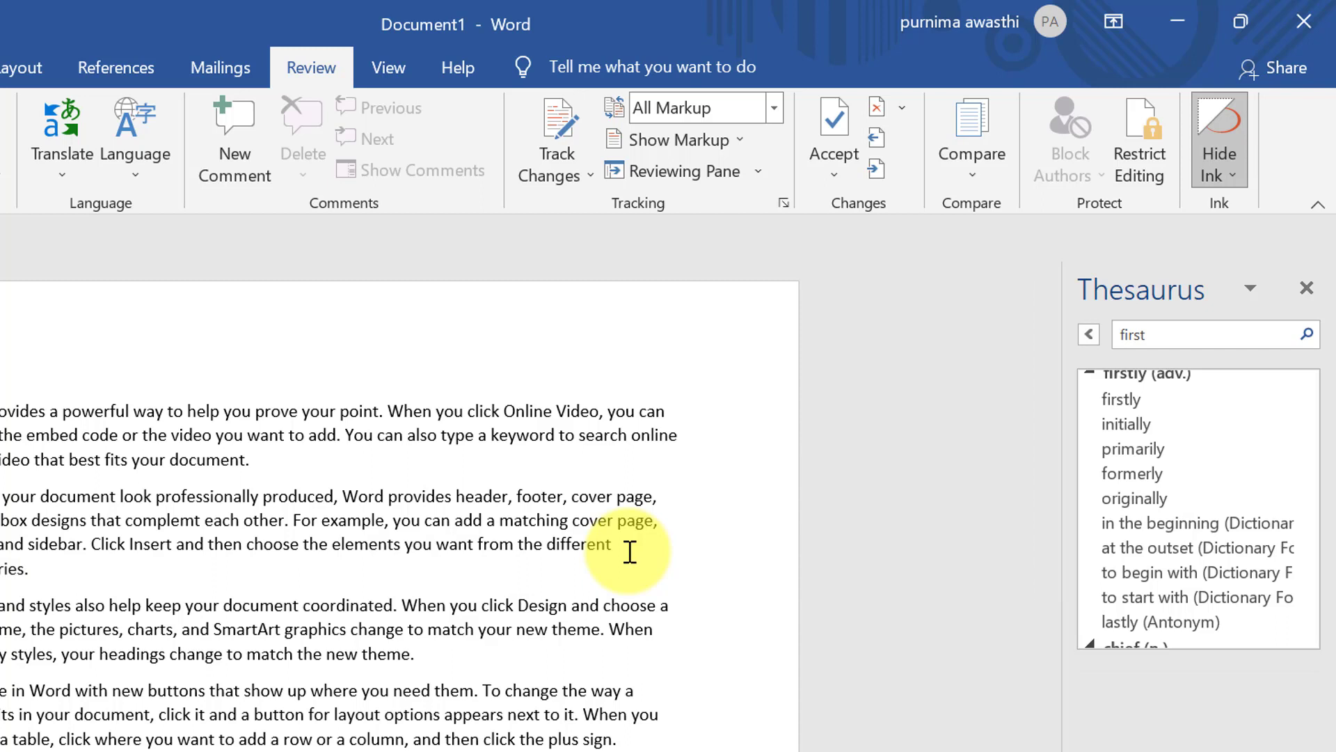
type("good")
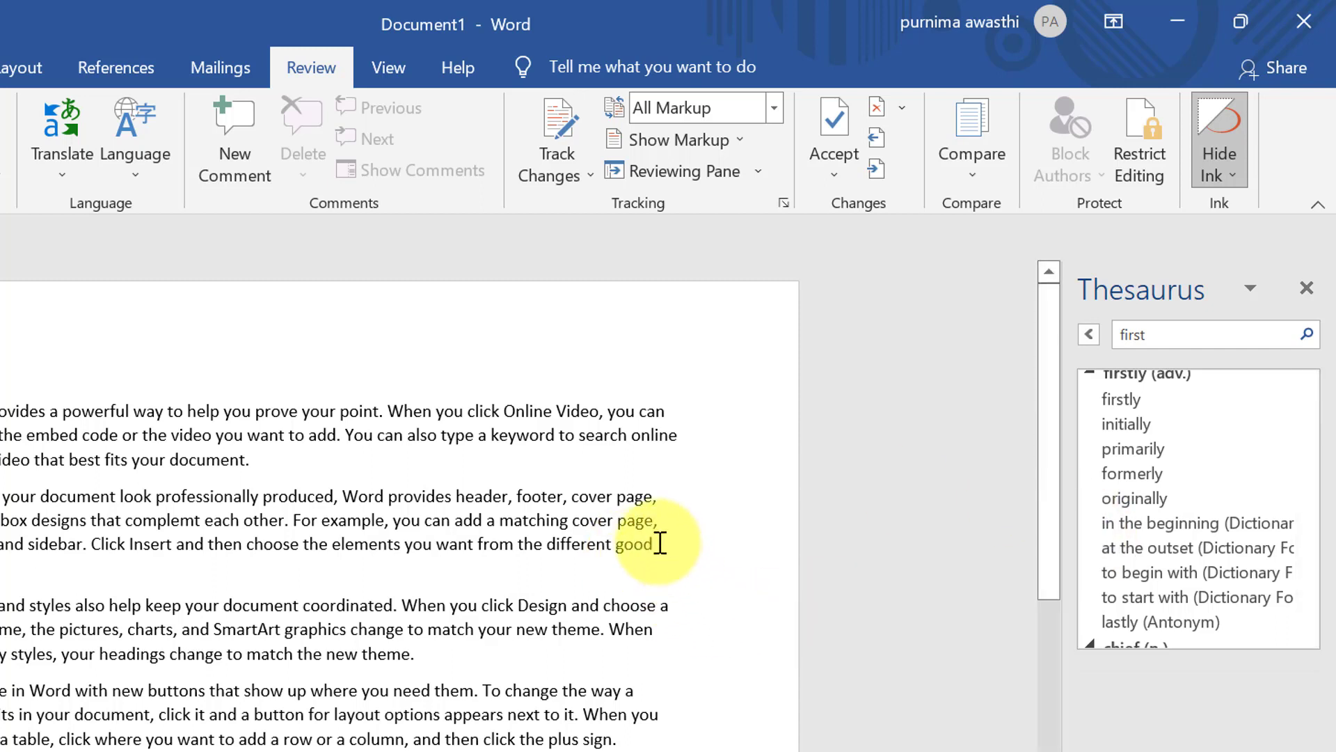
left_click_drag(660, 543, 616, 544)
key("ctrl+c")
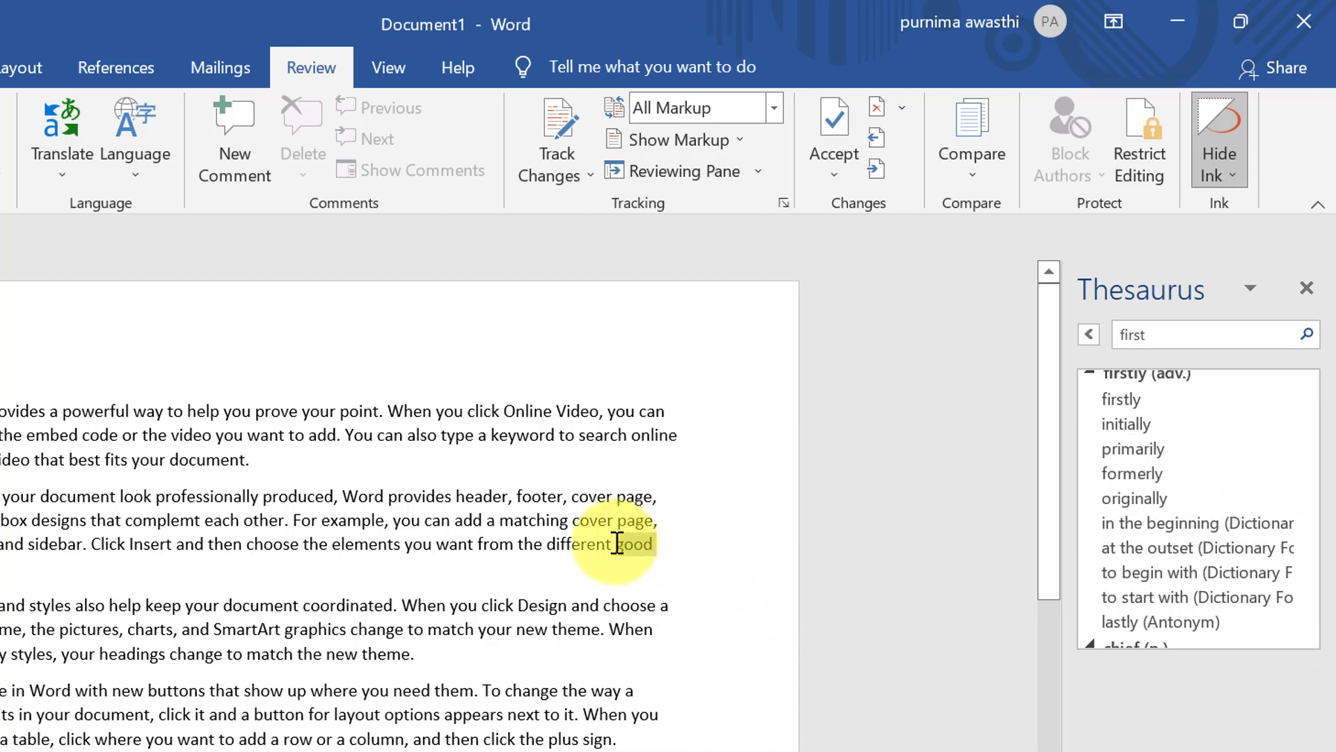
Look up and browse synonyms for 'good' in the Thesaurus, then close it
left_click(1170, 333)
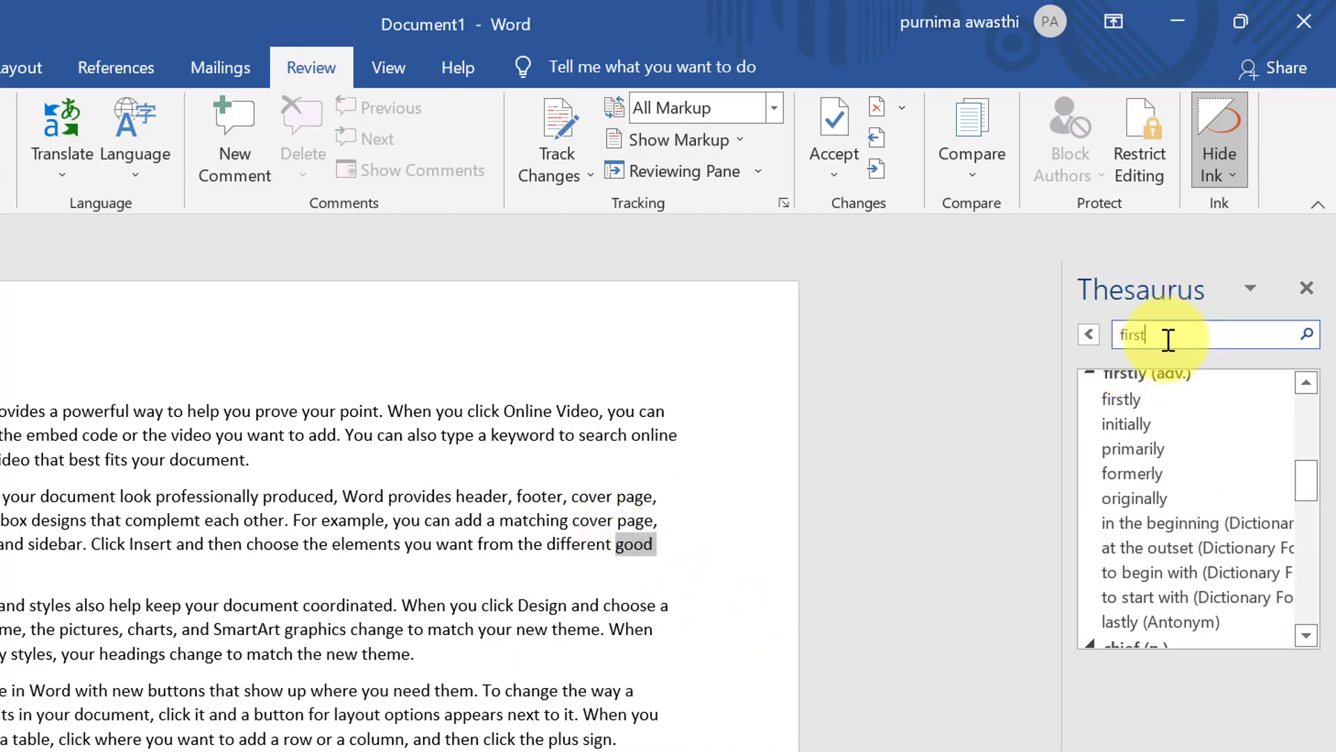
key("BackSpace")
key("BackSpace")
key("BackSpace")
key("BackSpace")
key("BackSpace")
key("ctrl+v")
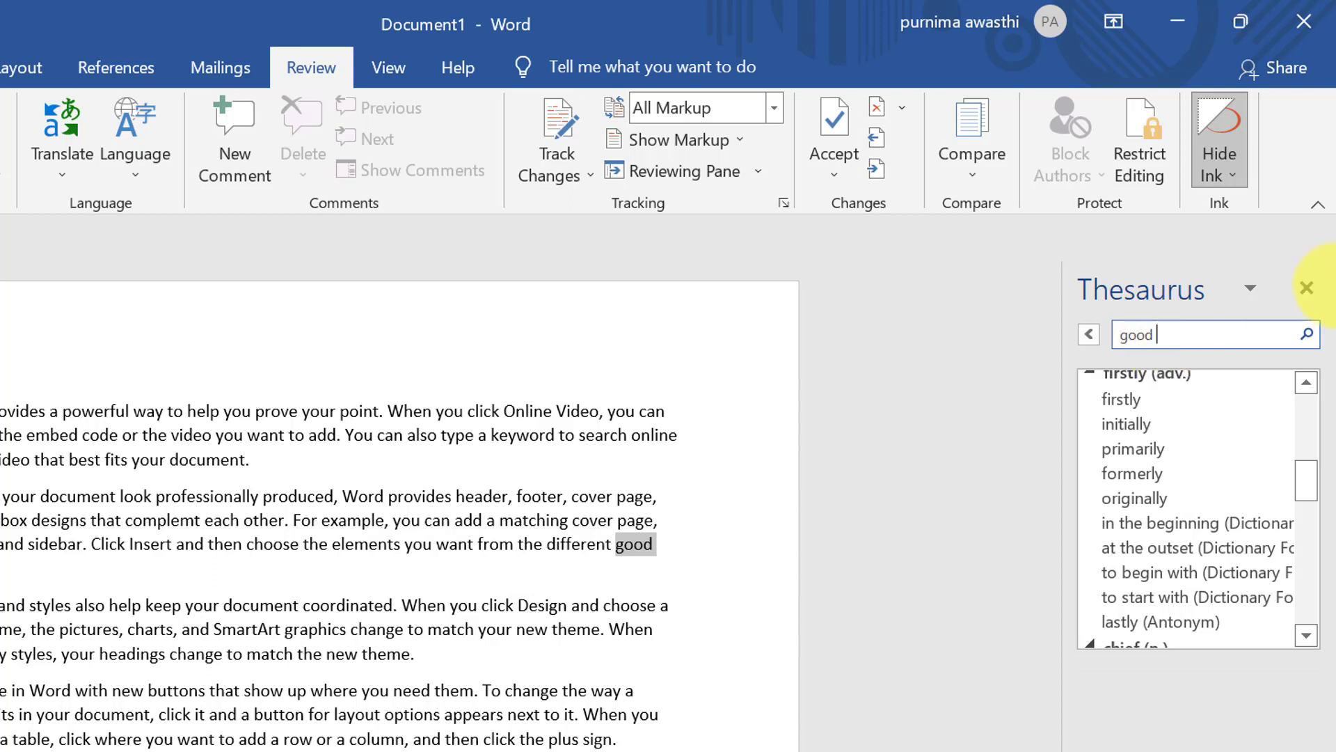
left_click(1308, 337)
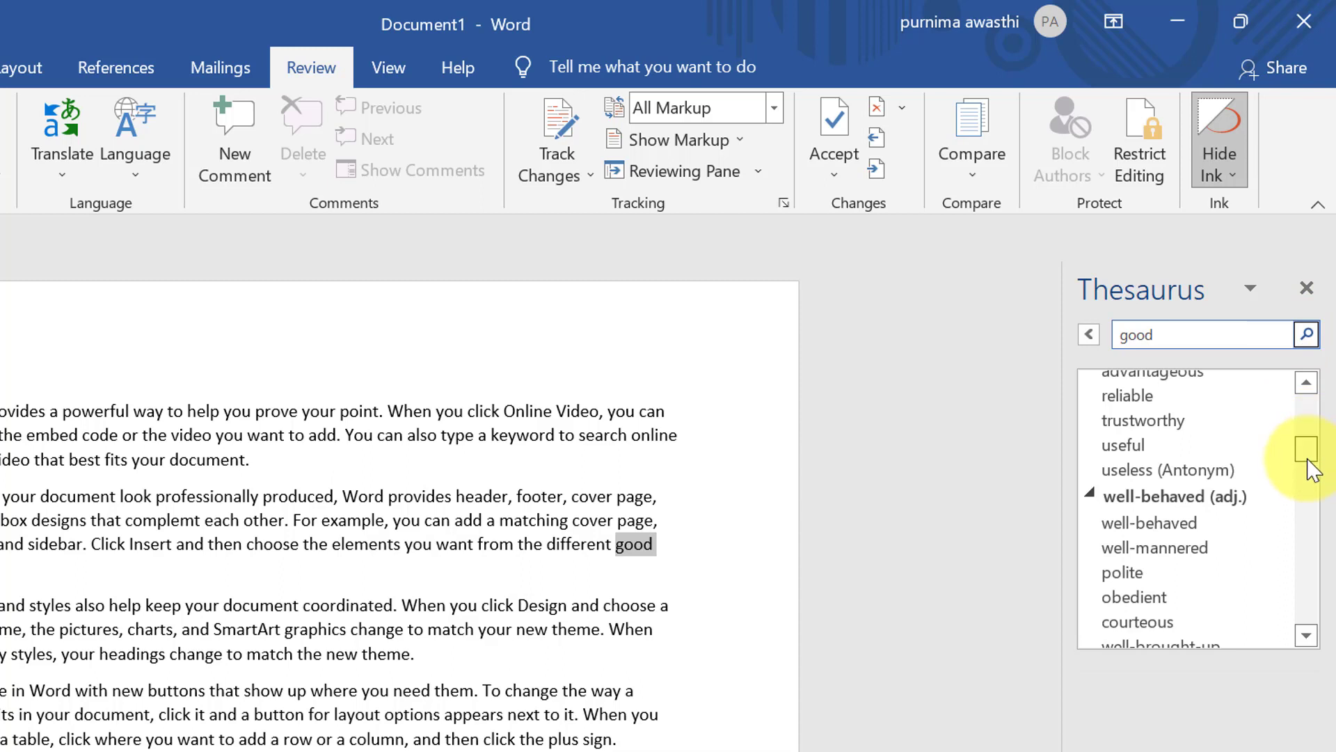
left_click_drag(1307, 451, 1308, 418)
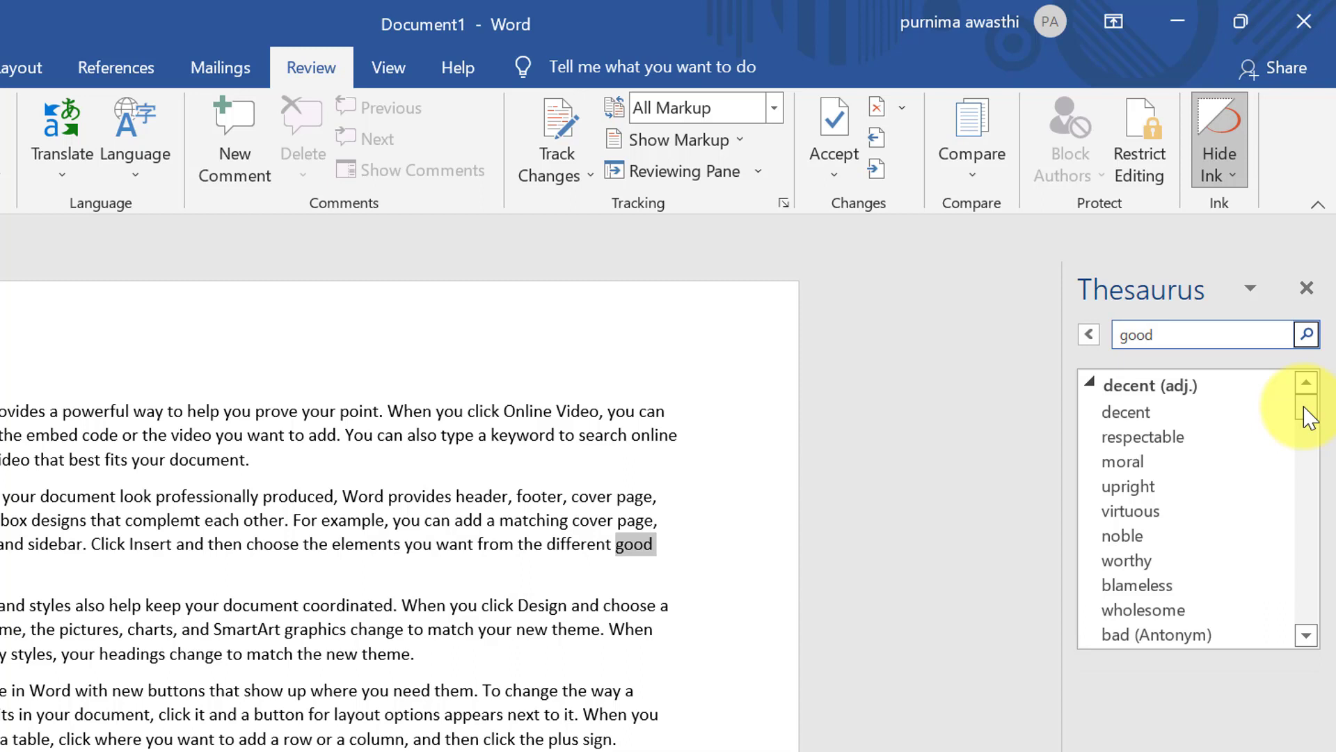
left_click_drag(1305, 409, 1296, 319)
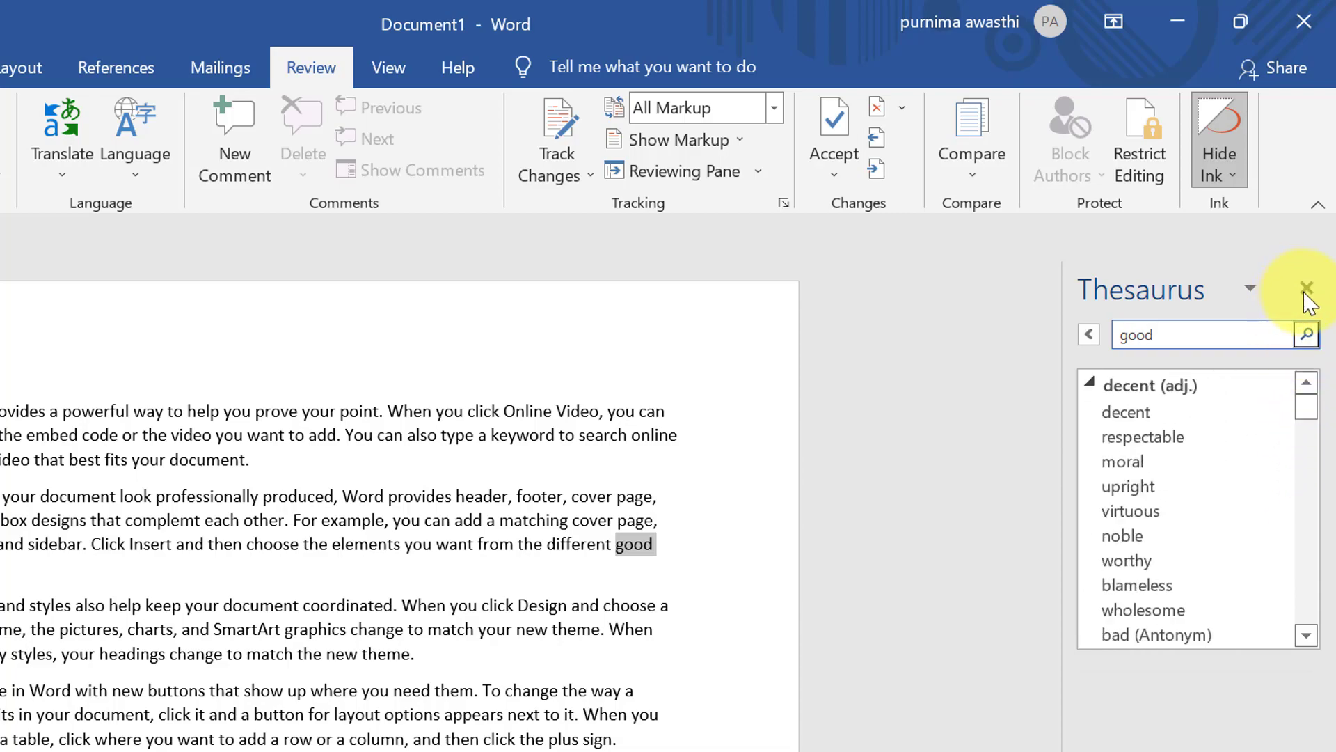
left_click(1306, 287)
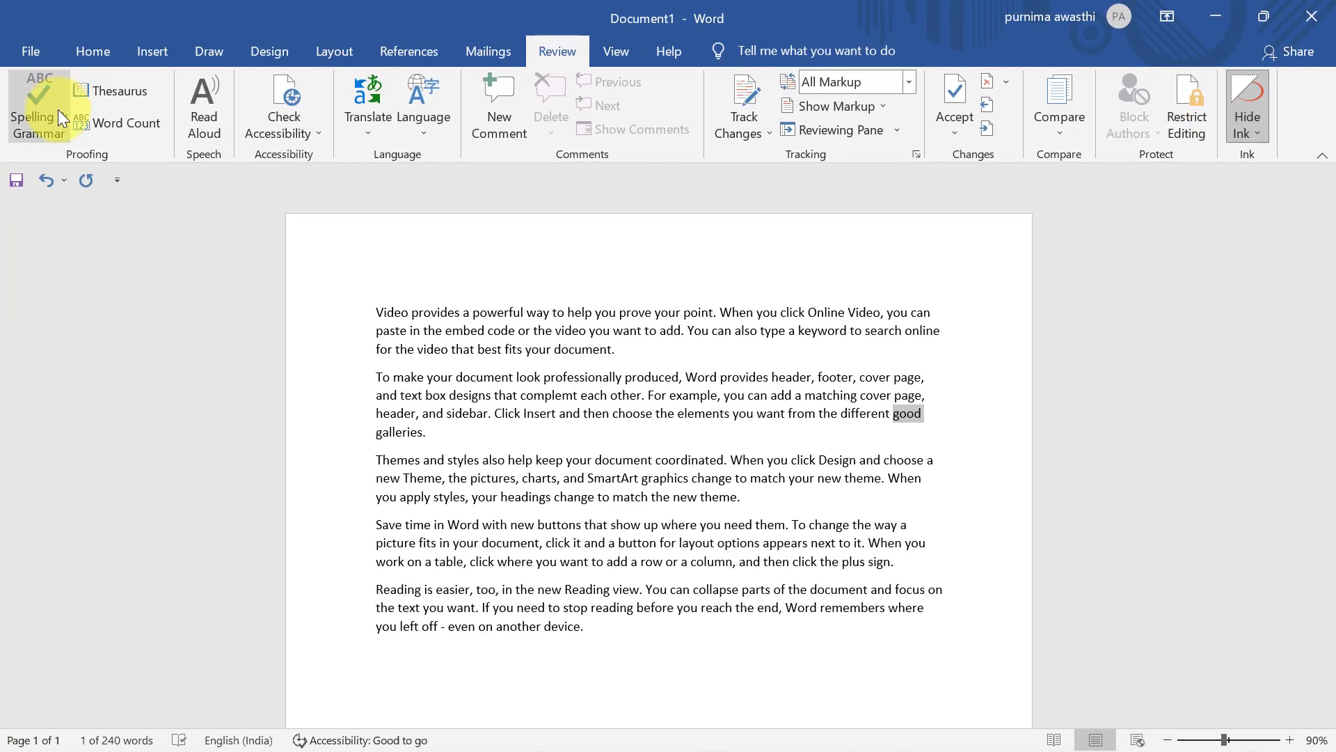
left_click(532, 433)
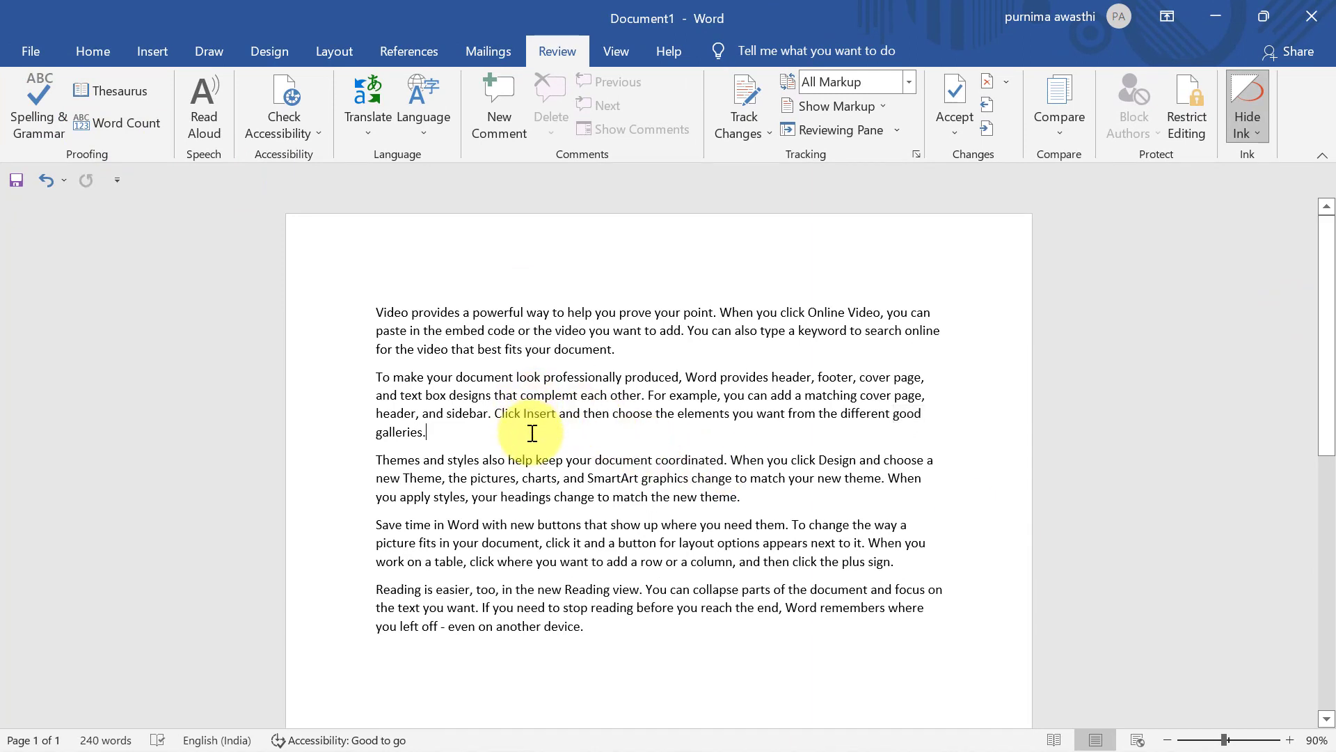
left_click(122, 132)
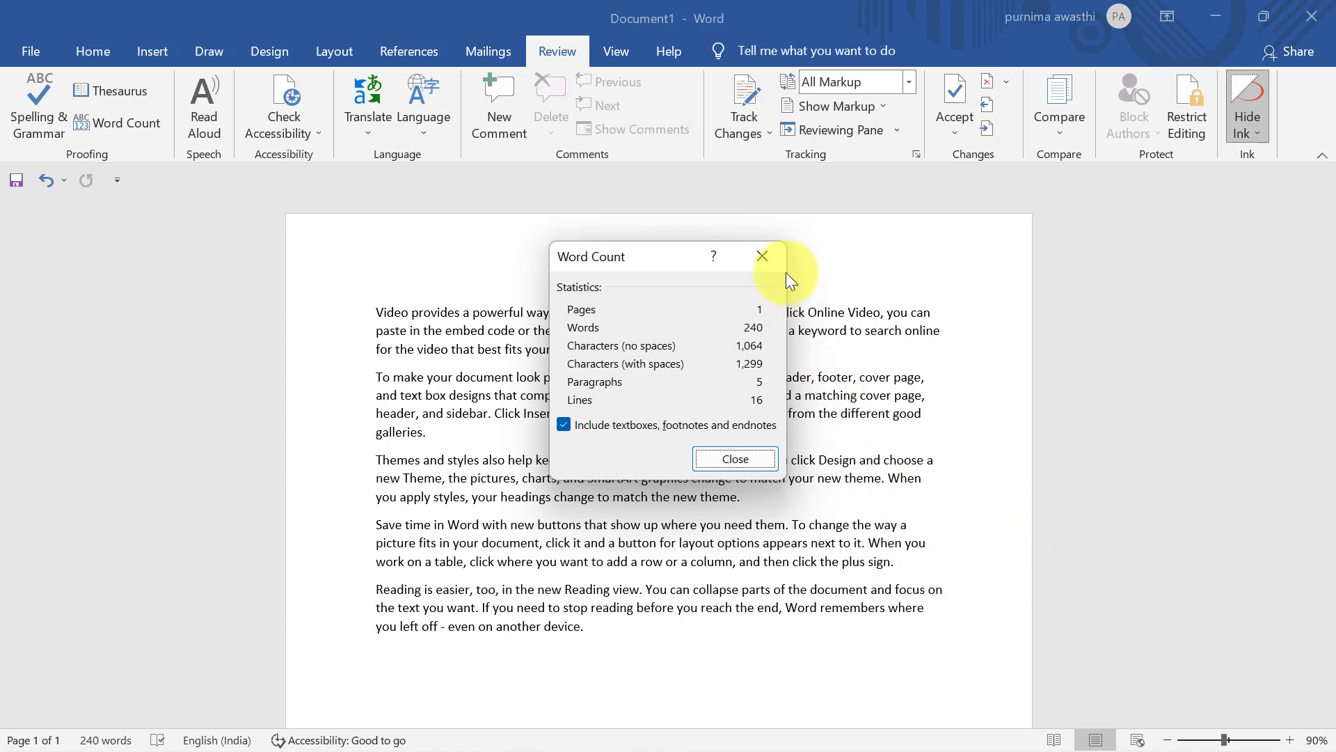
left_click(768, 256)
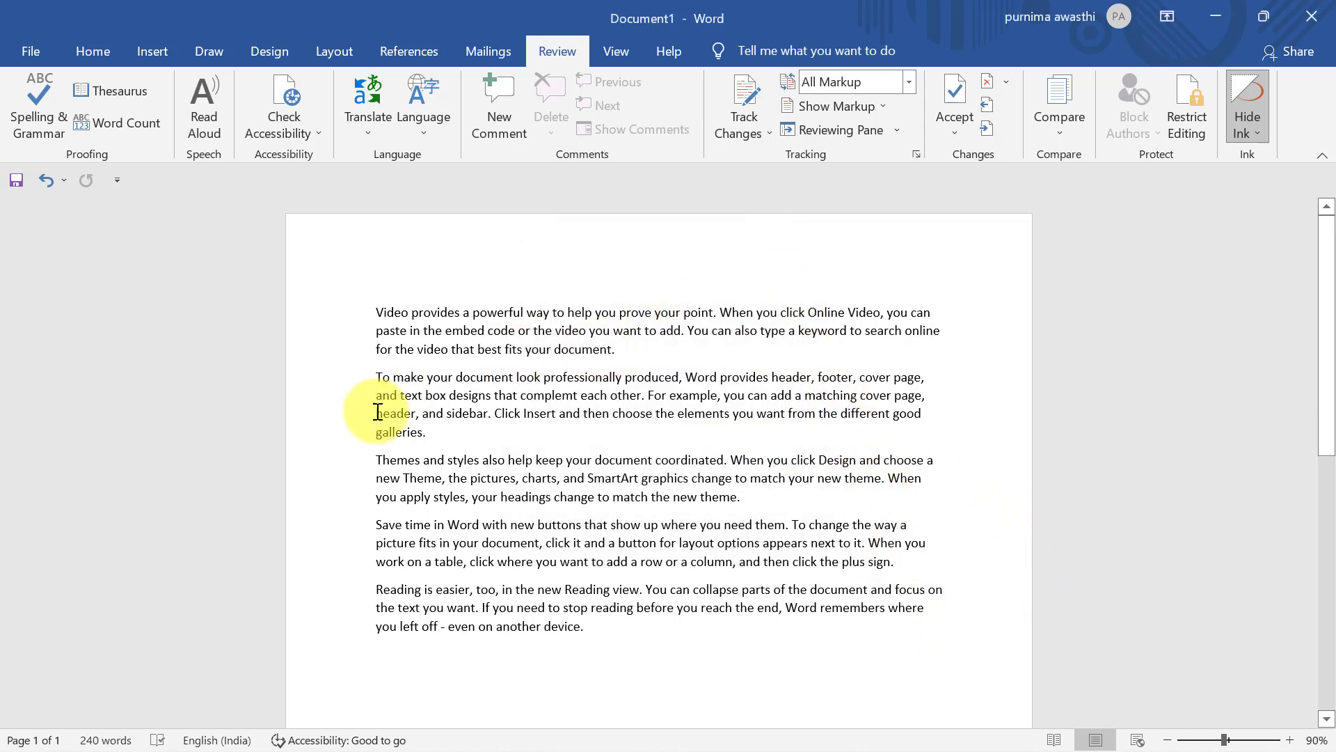
Select 'galleries.' and show its Word Count: 1 word, 10 characters
left_click_drag(374, 436, 429, 439)
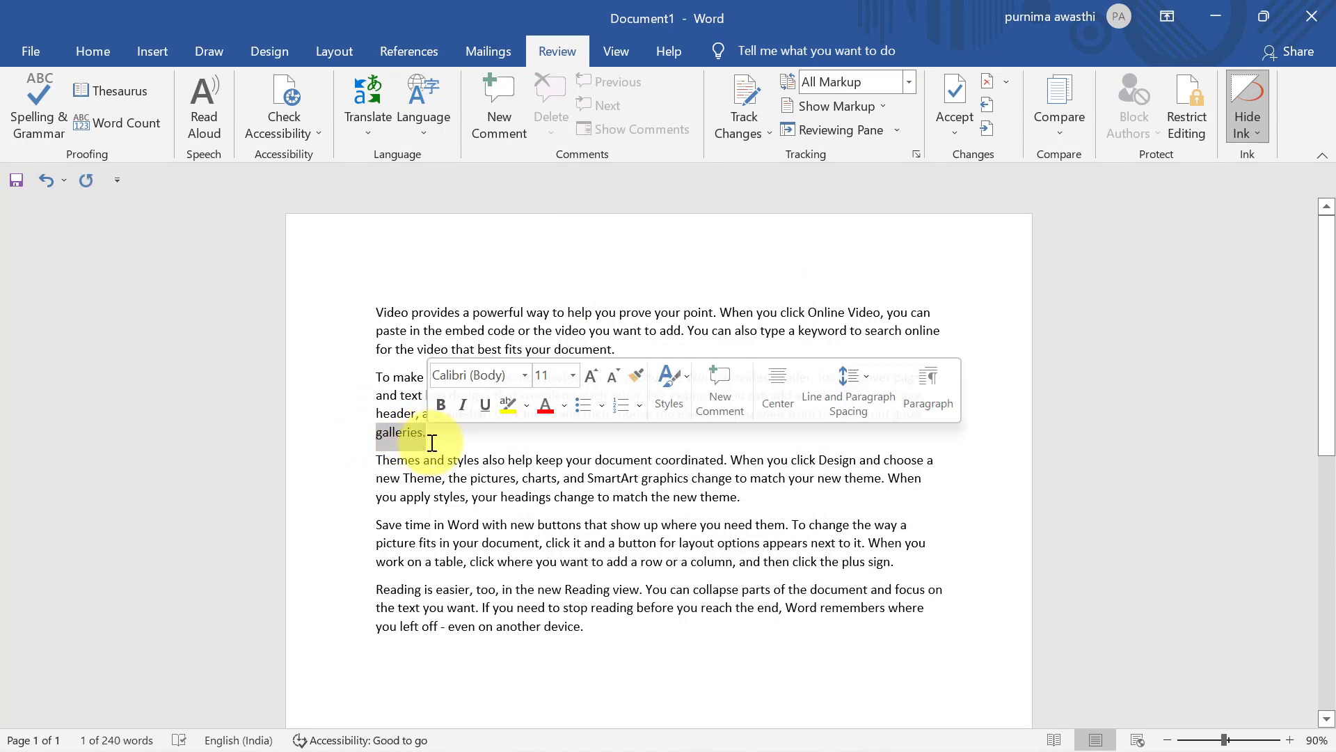
left_click(141, 126)
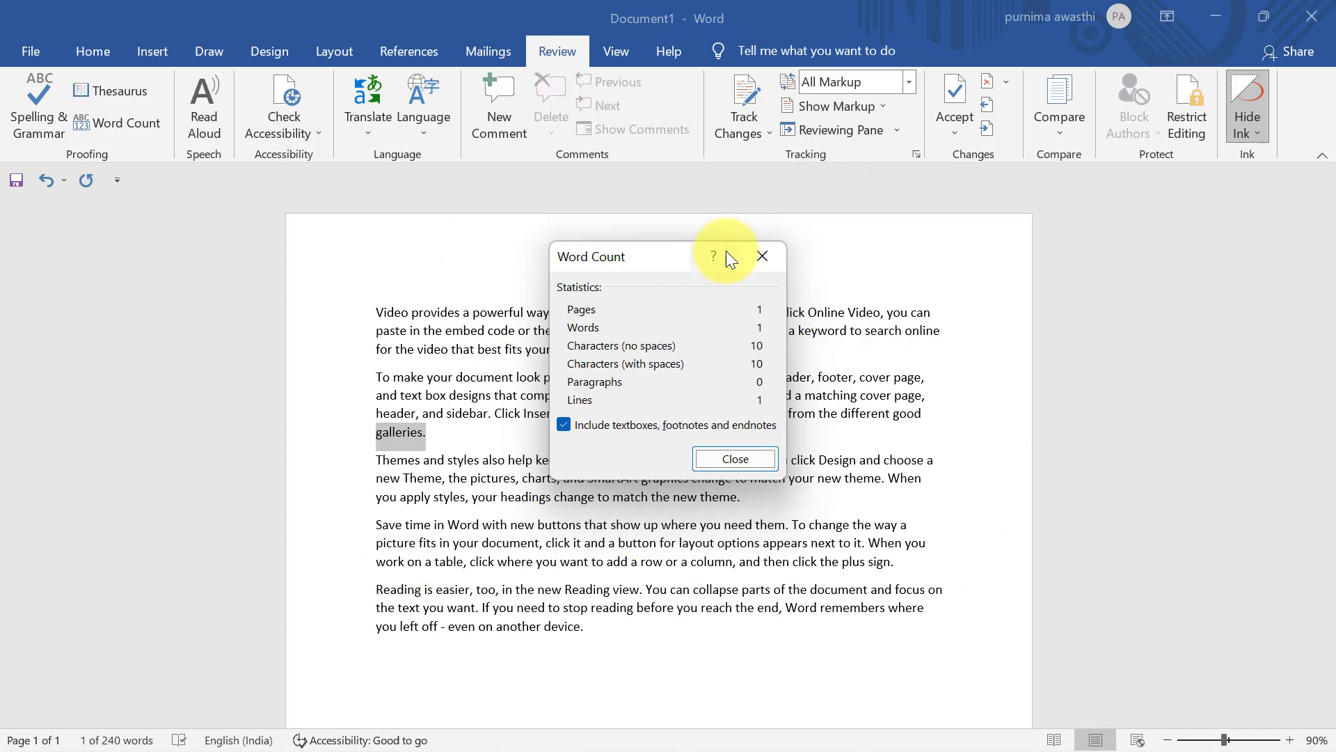
Close the Word Count dialog and deselect 'galleries.'
left_click(767, 257)
left_click(179, 291)
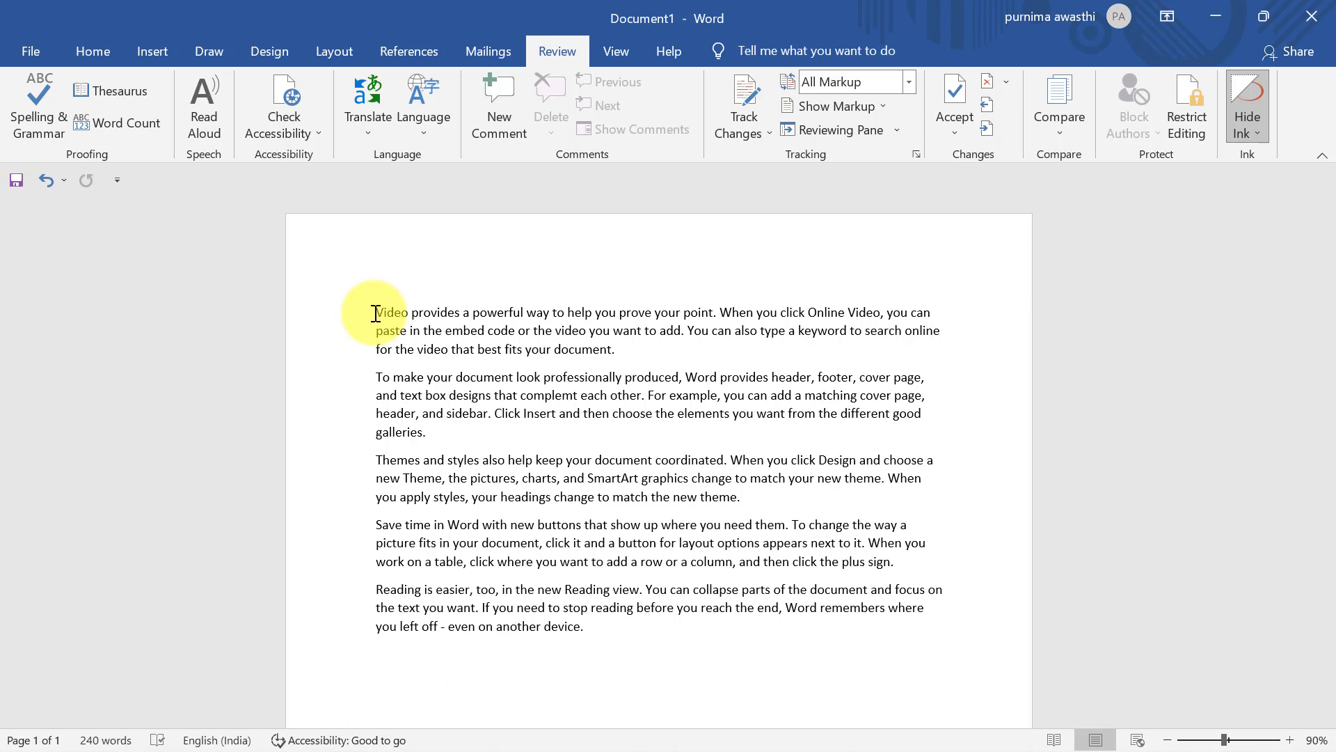
left_click_drag(375, 313, 616, 353)
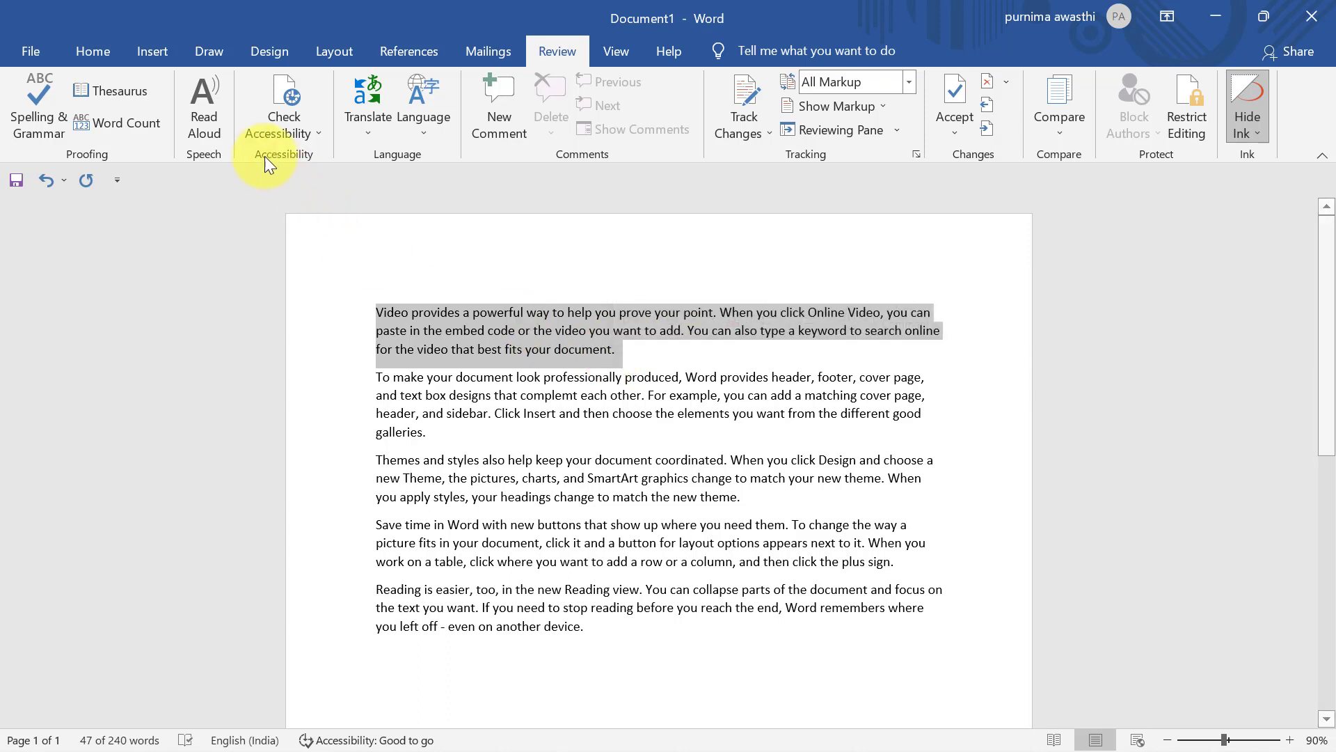
left_click(203, 120)
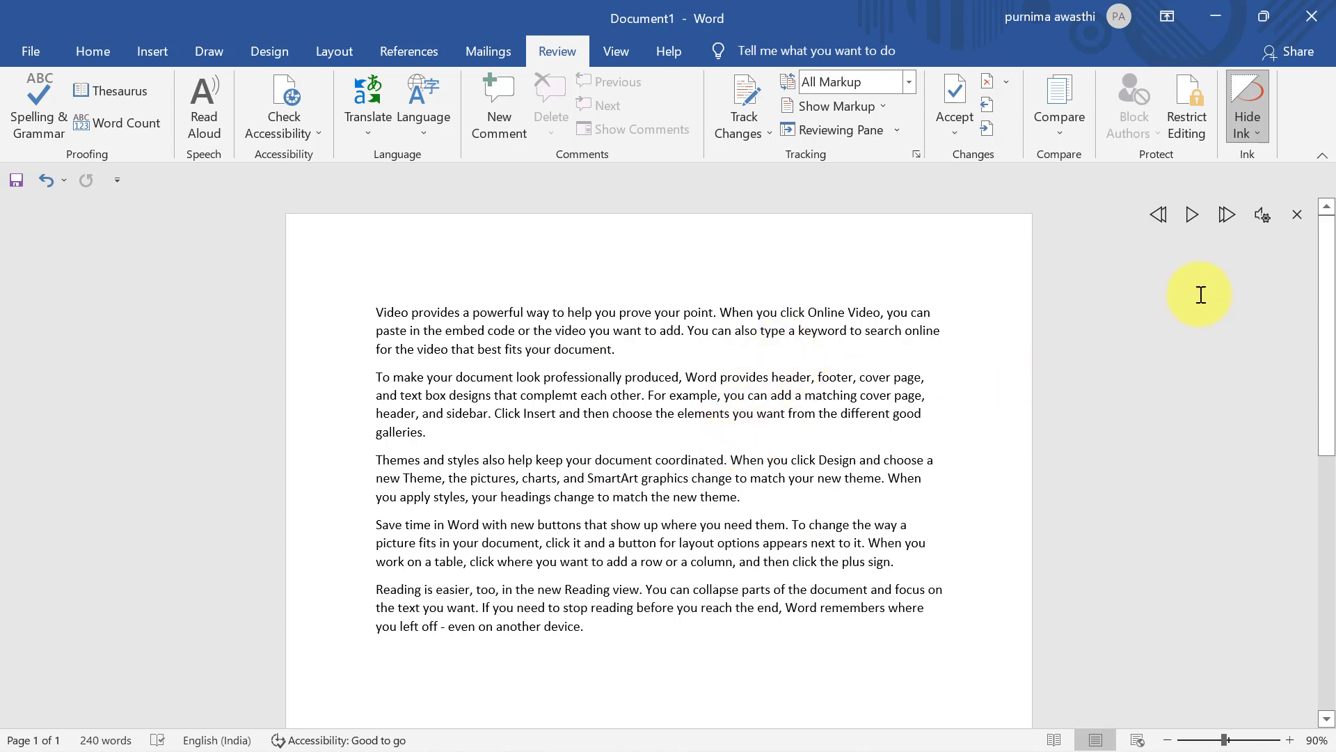
left_click(1297, 220)
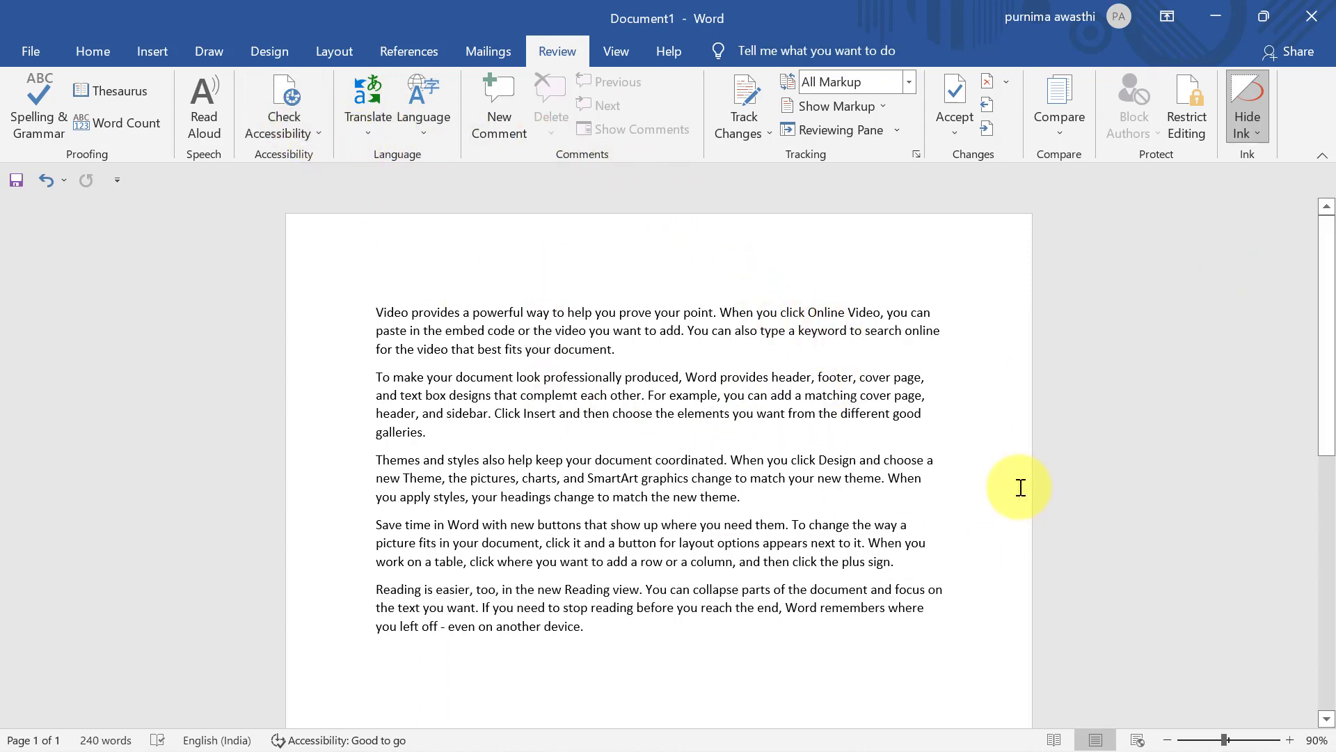
Run the accessibility check and draw a blue rectangle beside the first paragraph
left_click(268, 126)
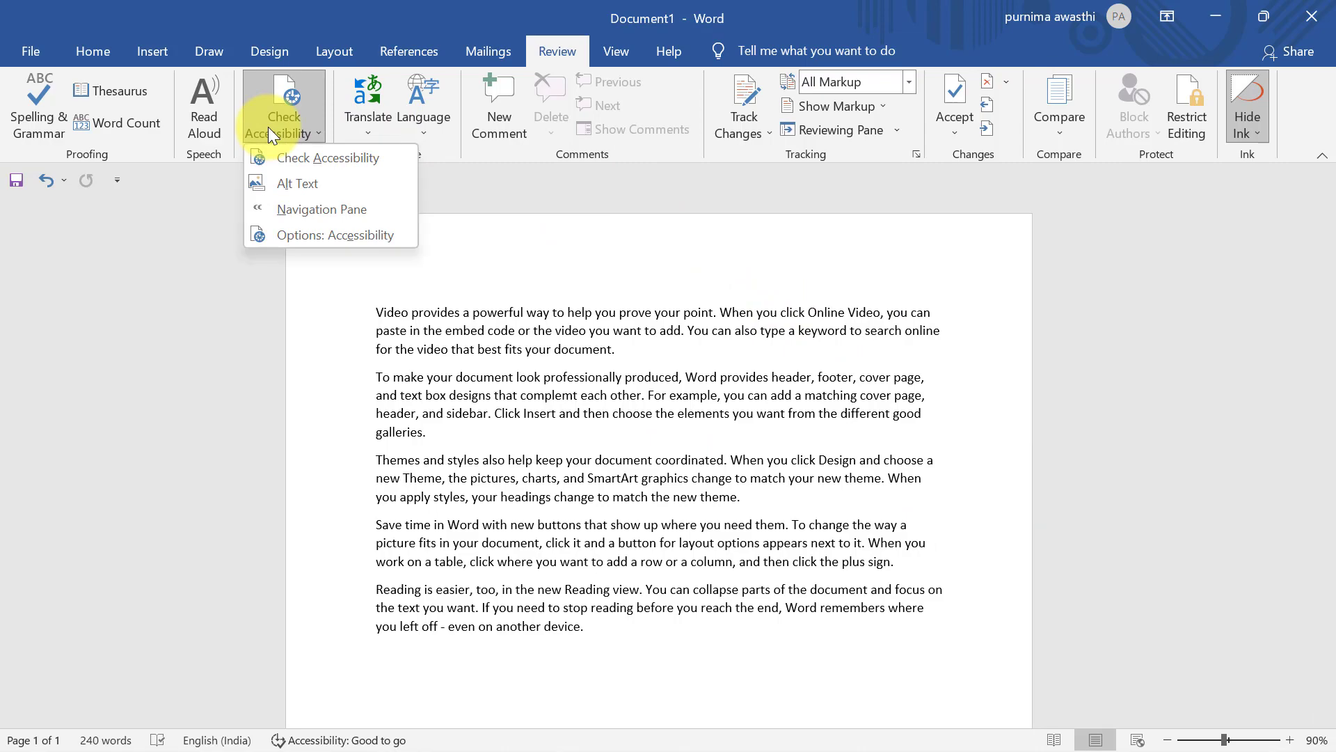
left_click(298, 157)
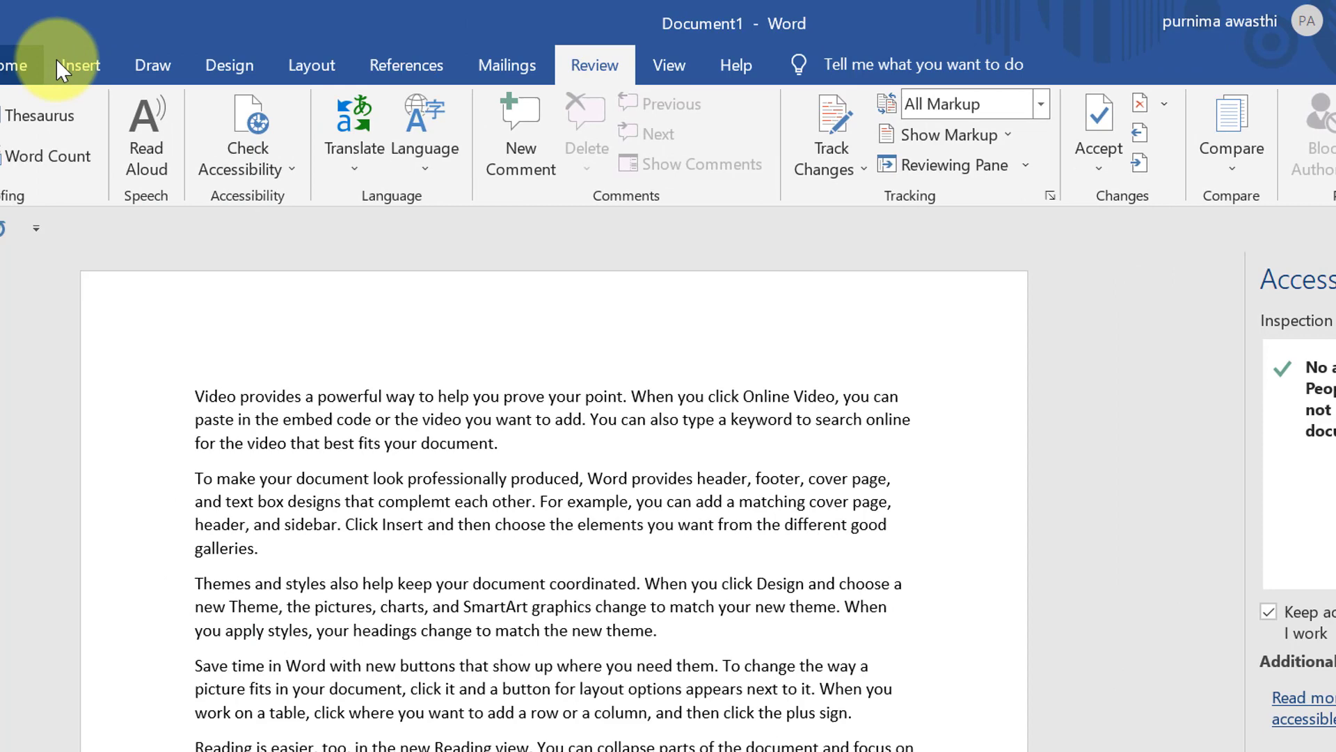
left_click(80, 67)
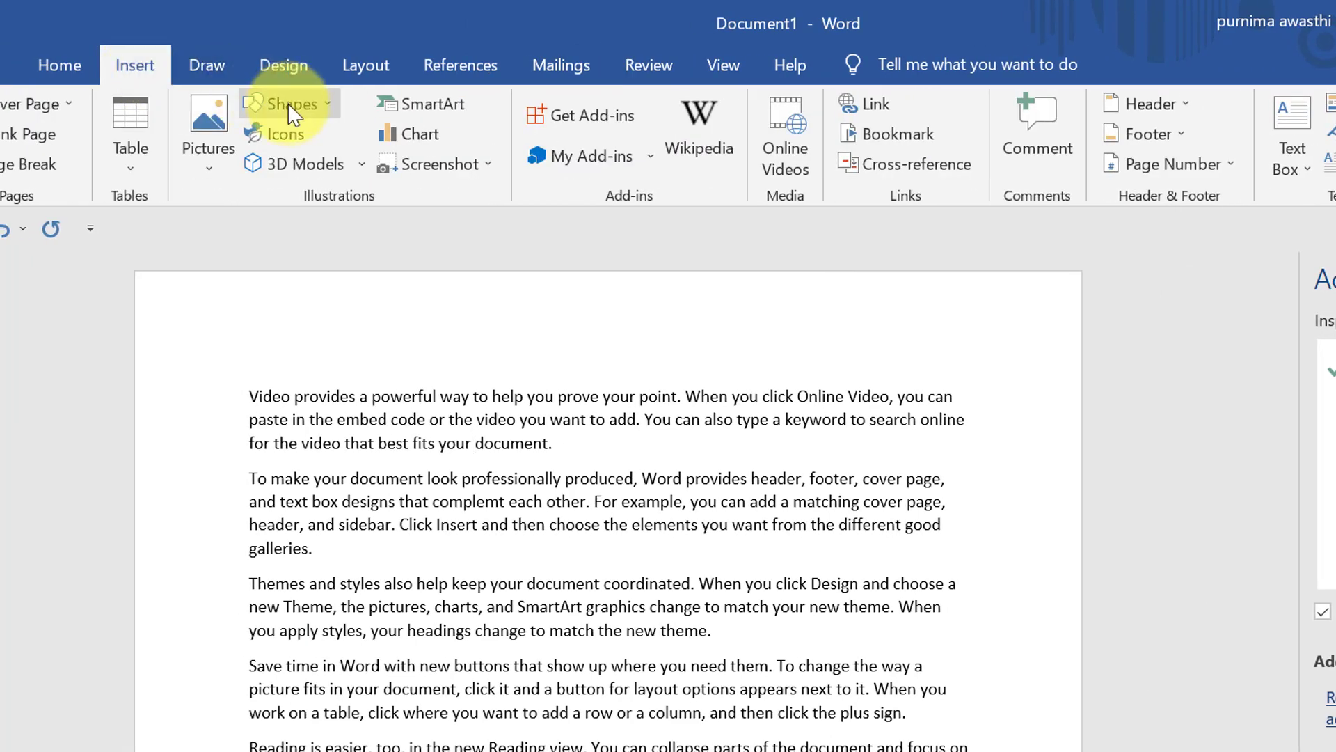
left_click(292, 108)
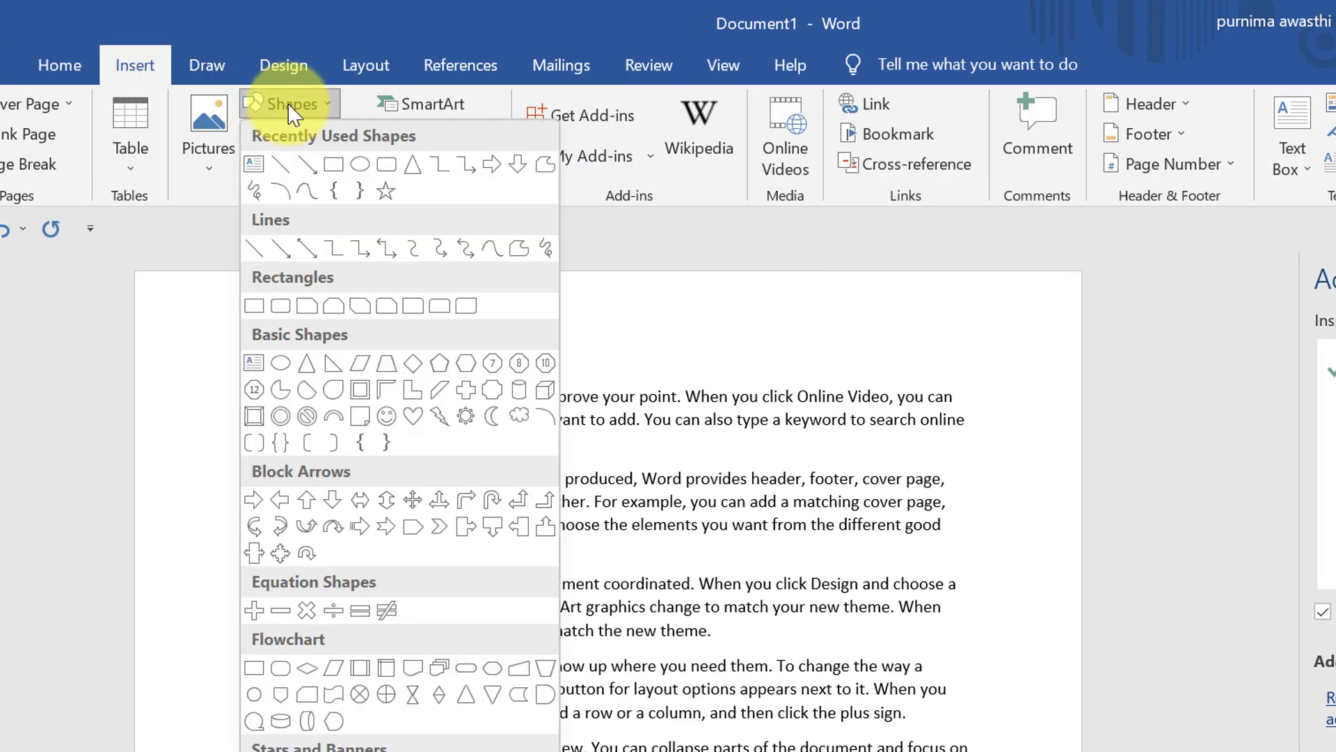
left_click(339, 172)
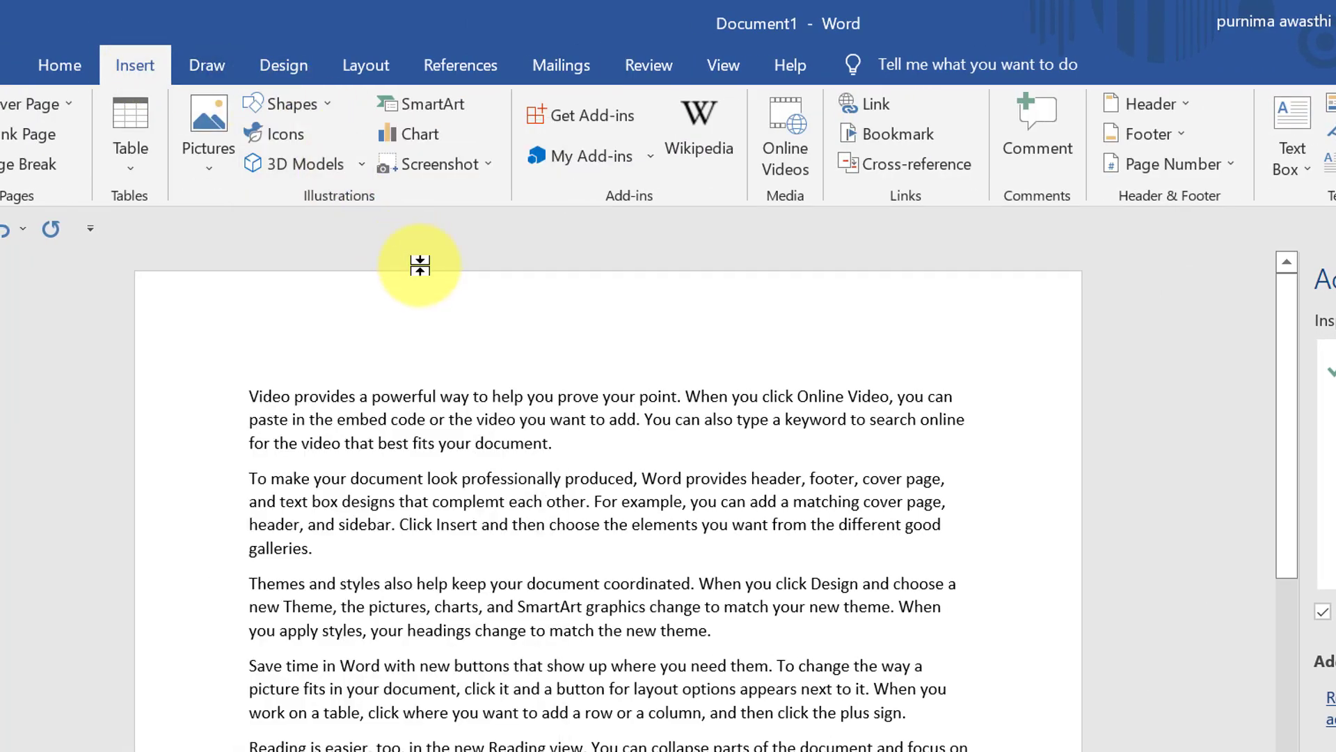
left_click_drag(794, 362, 976, 510)
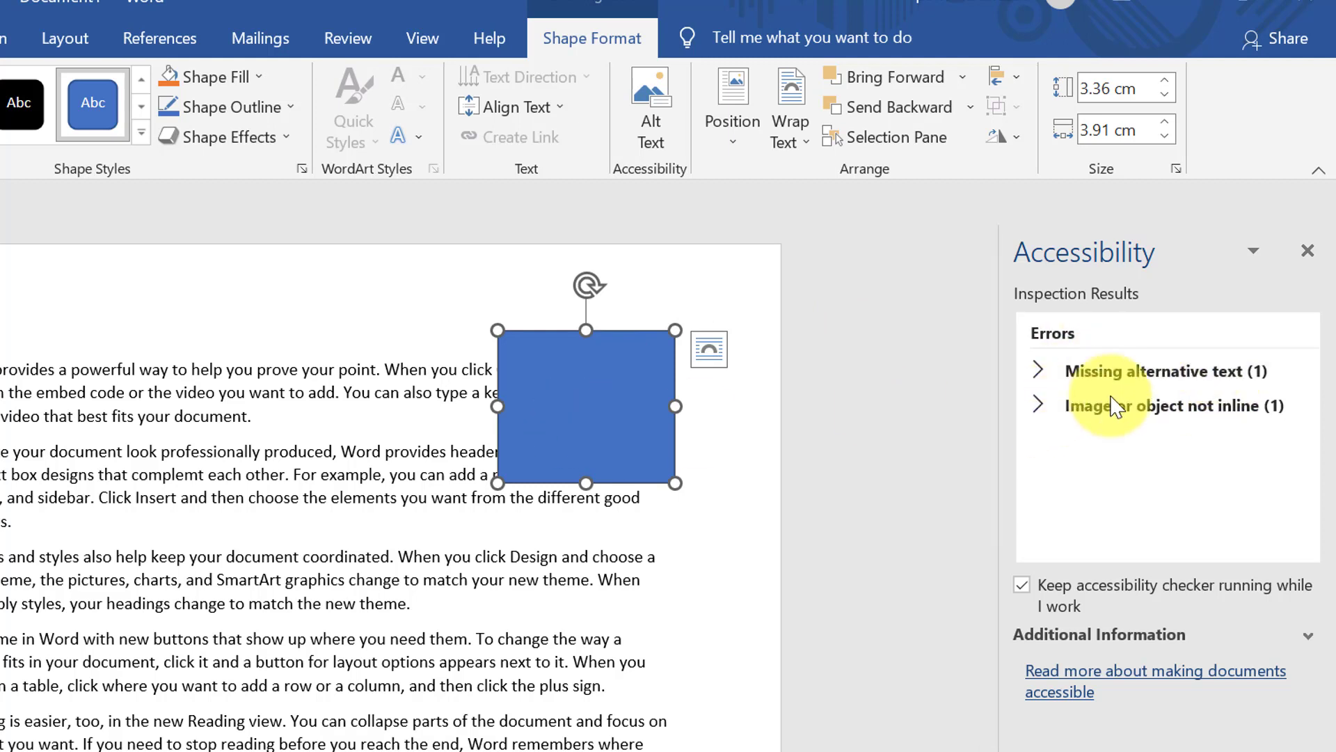
Mark Rectangle 1 as decorative to fix missing alternative text, then close the results
left_click(1242, 376)
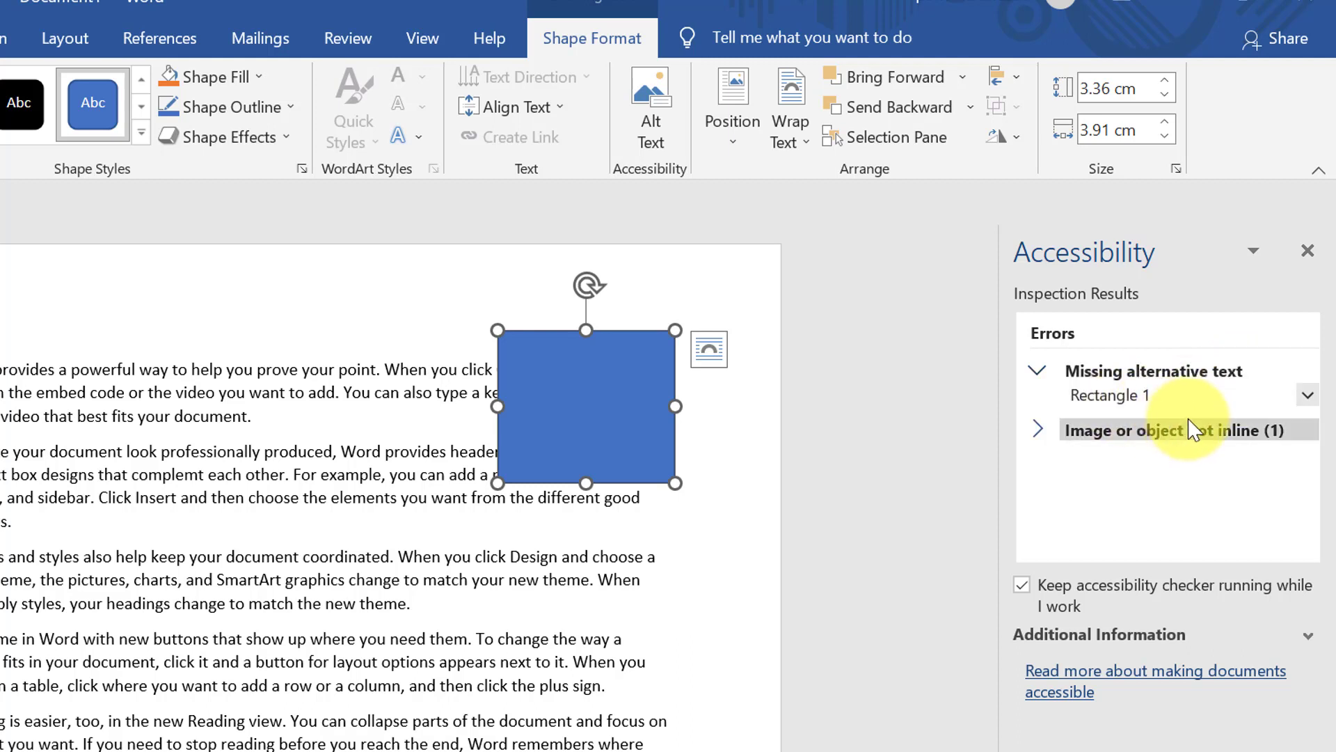
left_click(1307, 397)
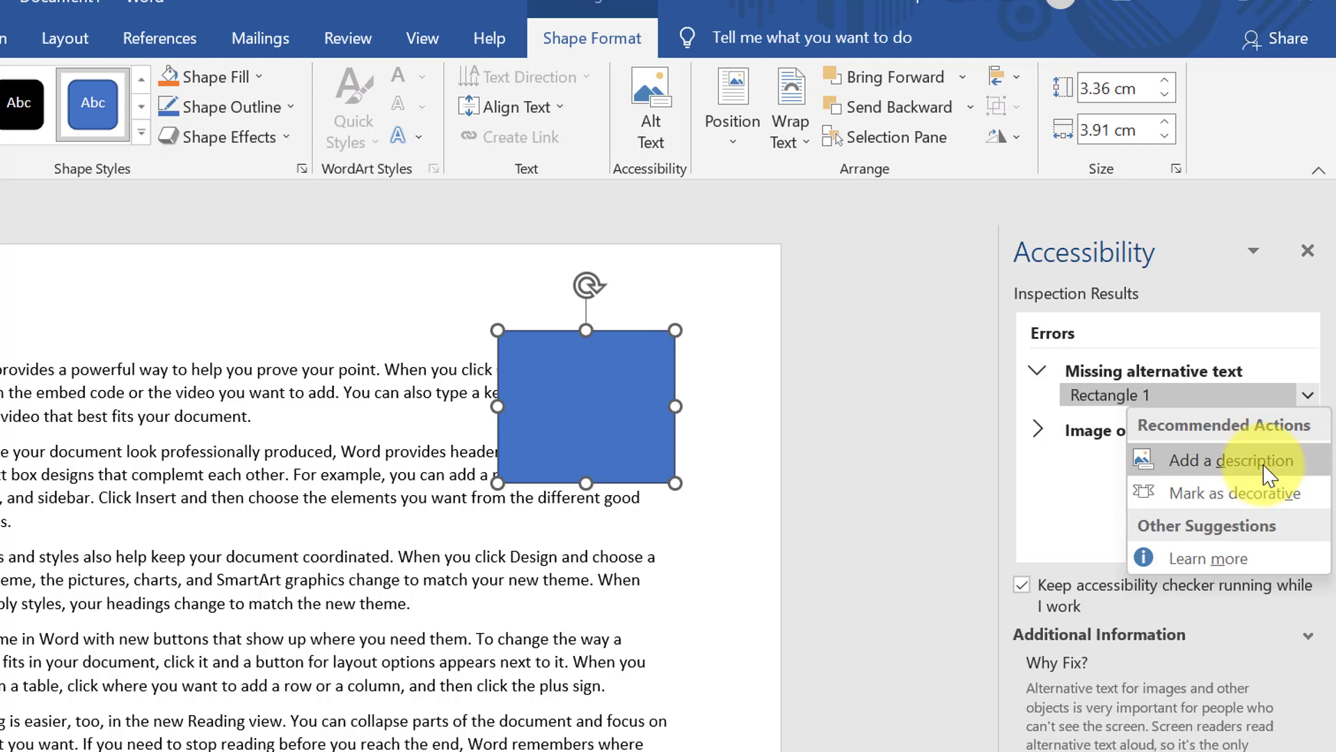
left_click(1261, 505)
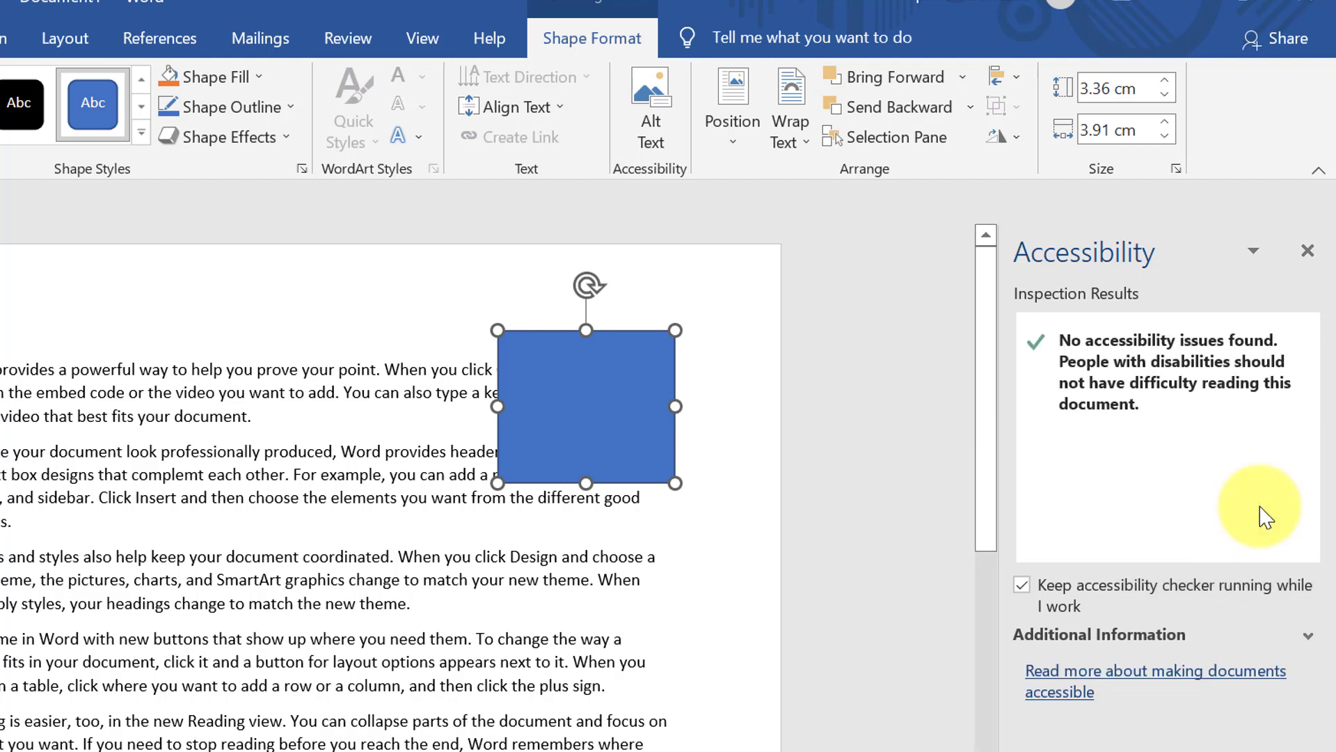
left_click(644, 453)
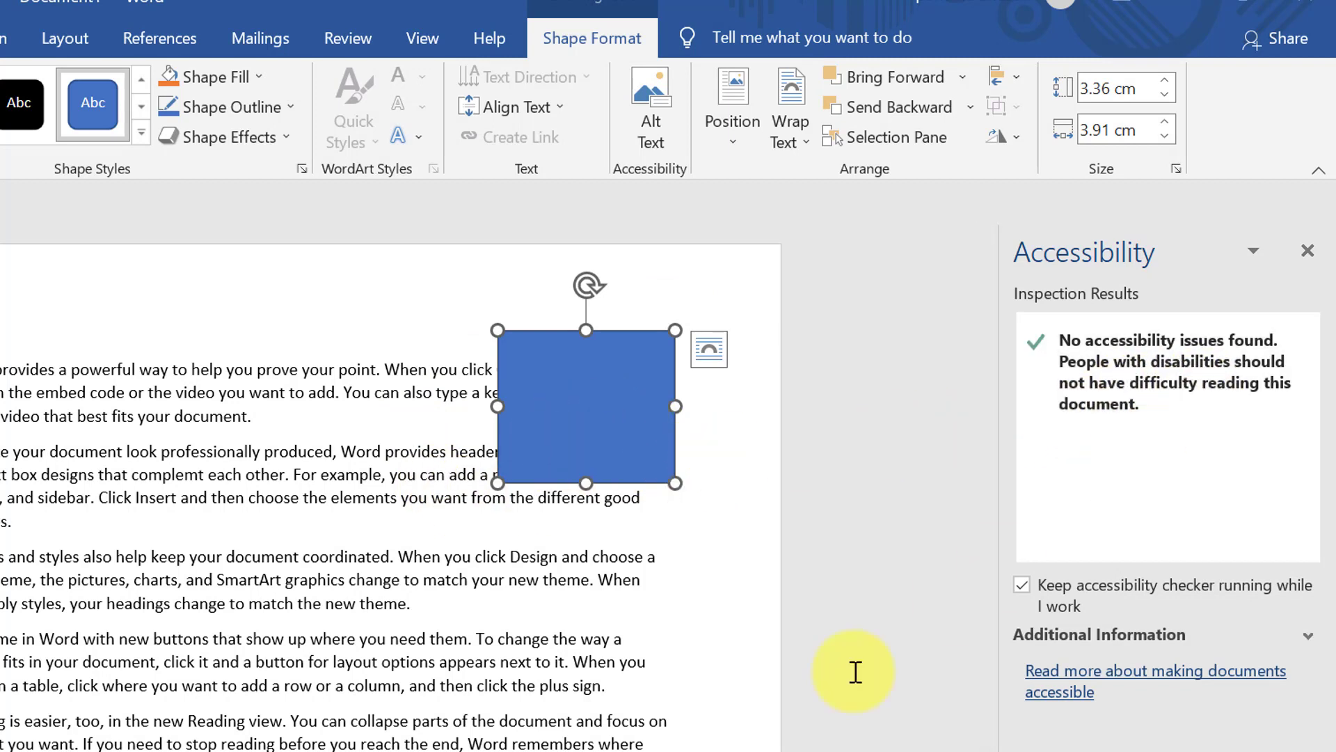
left_click(1308, 250)
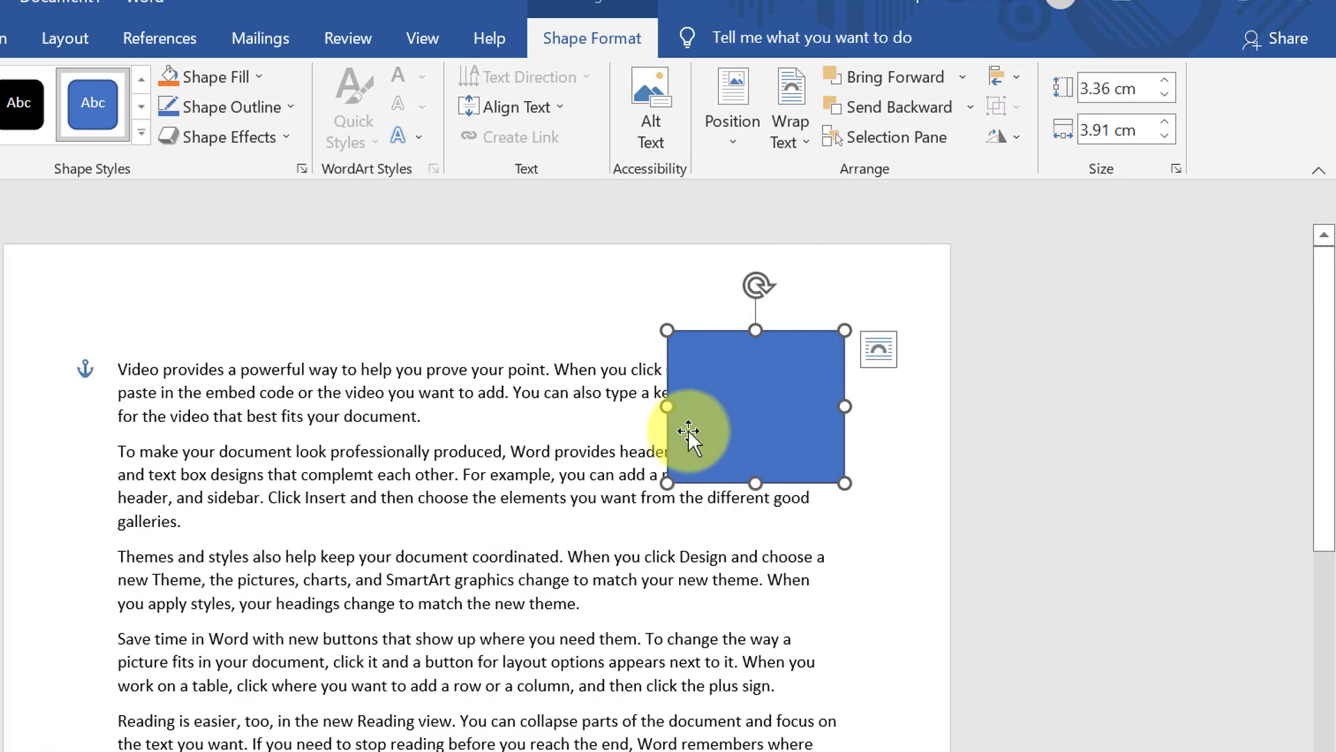
Delete the blue rectangle, select the first paragraph, and open the Review Translate dropdown
key("Delete")
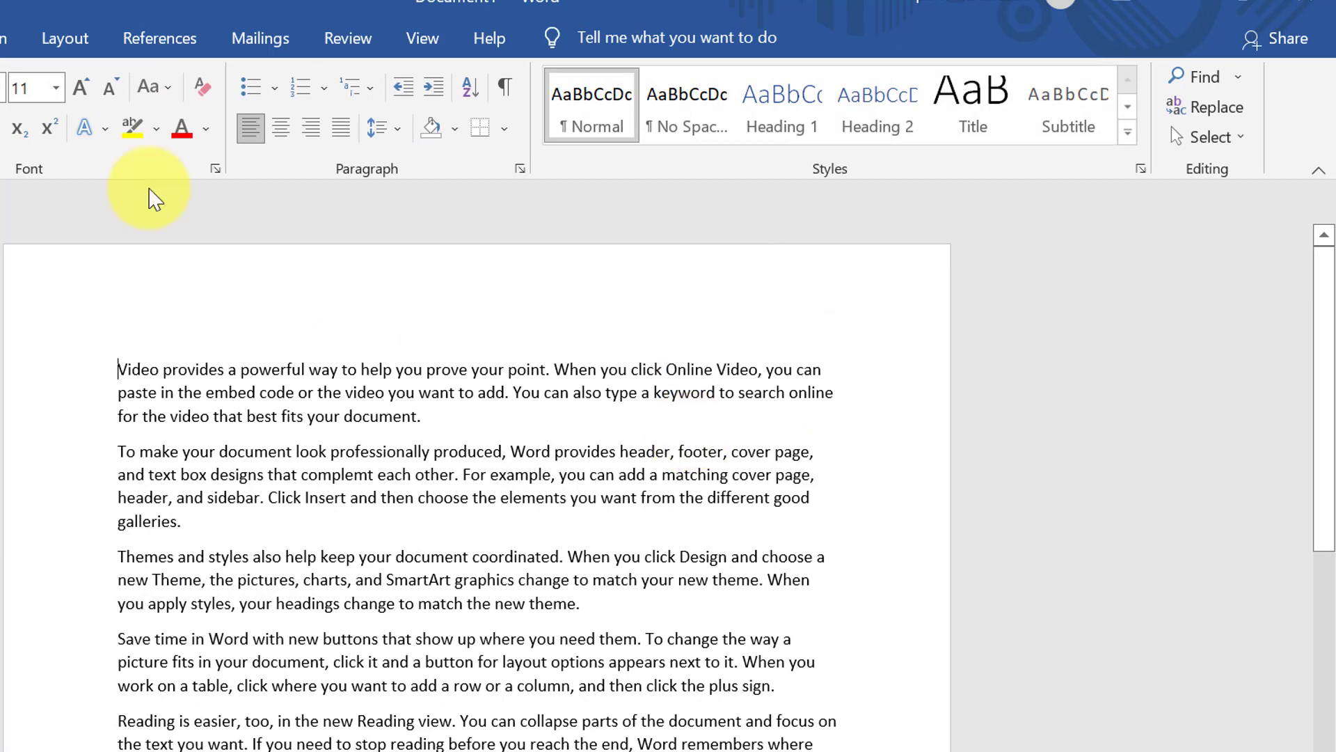
left_click(375, 41)
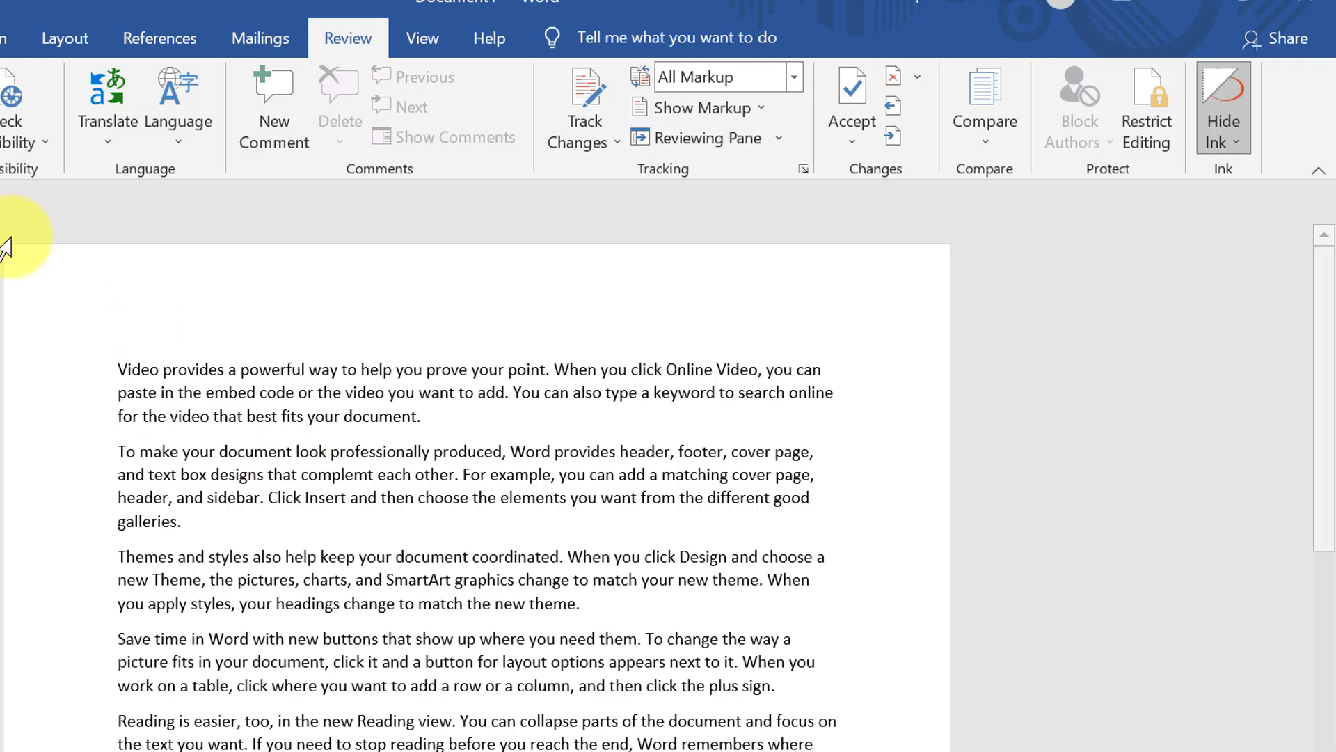
left_click(121, 115)
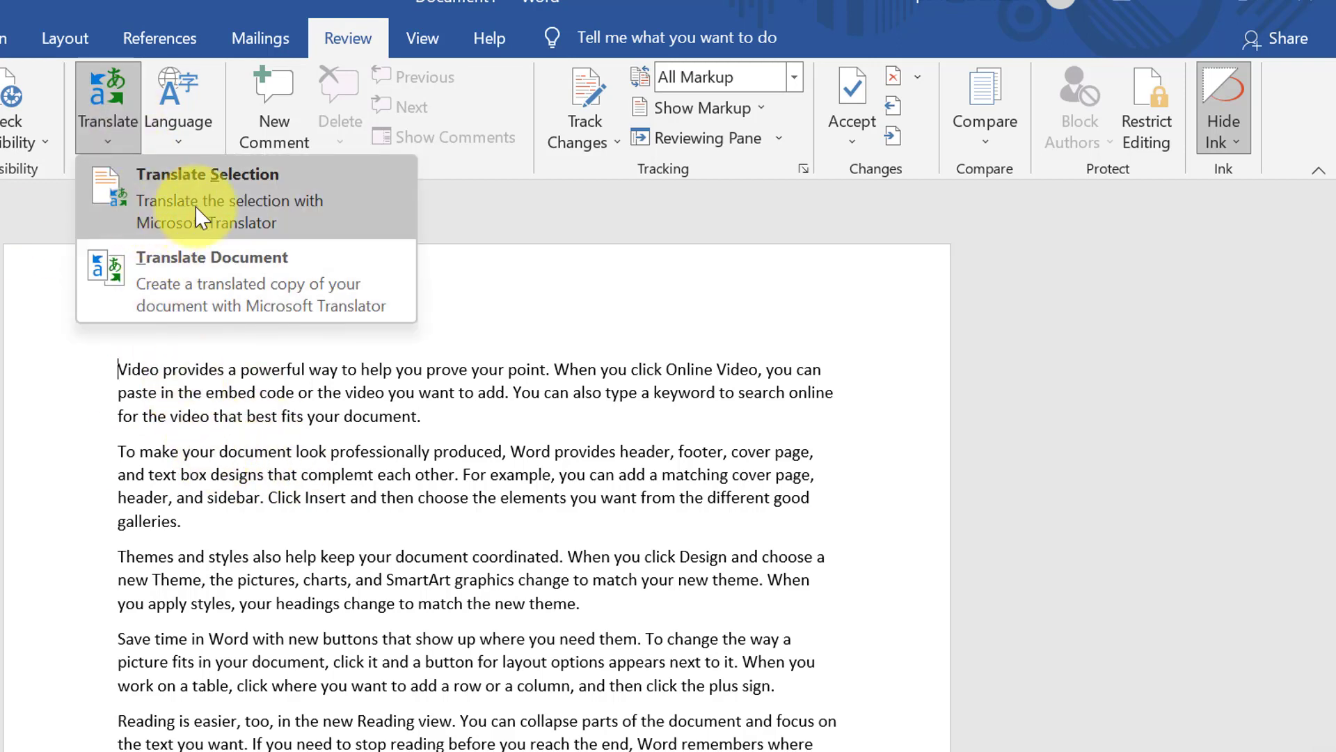
left_click(368, 507)
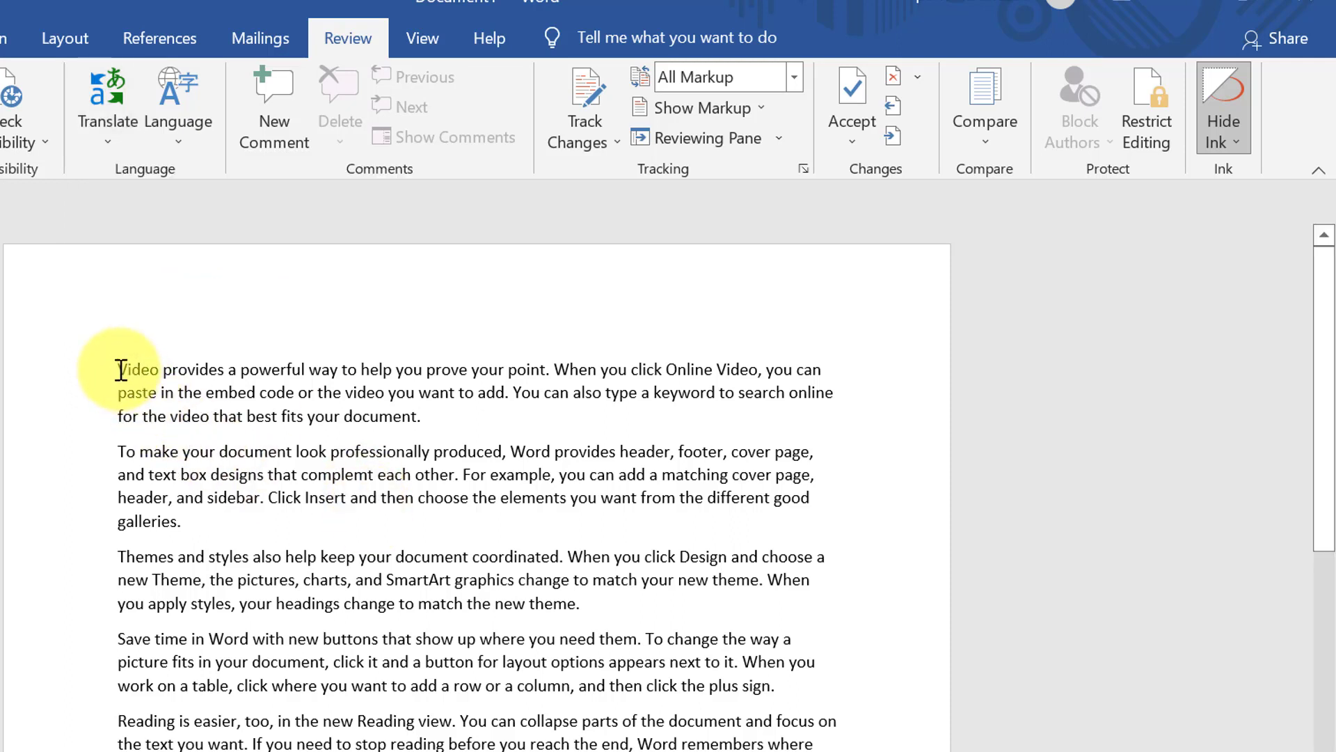
left_click_drag(119, 369, 431, 420)
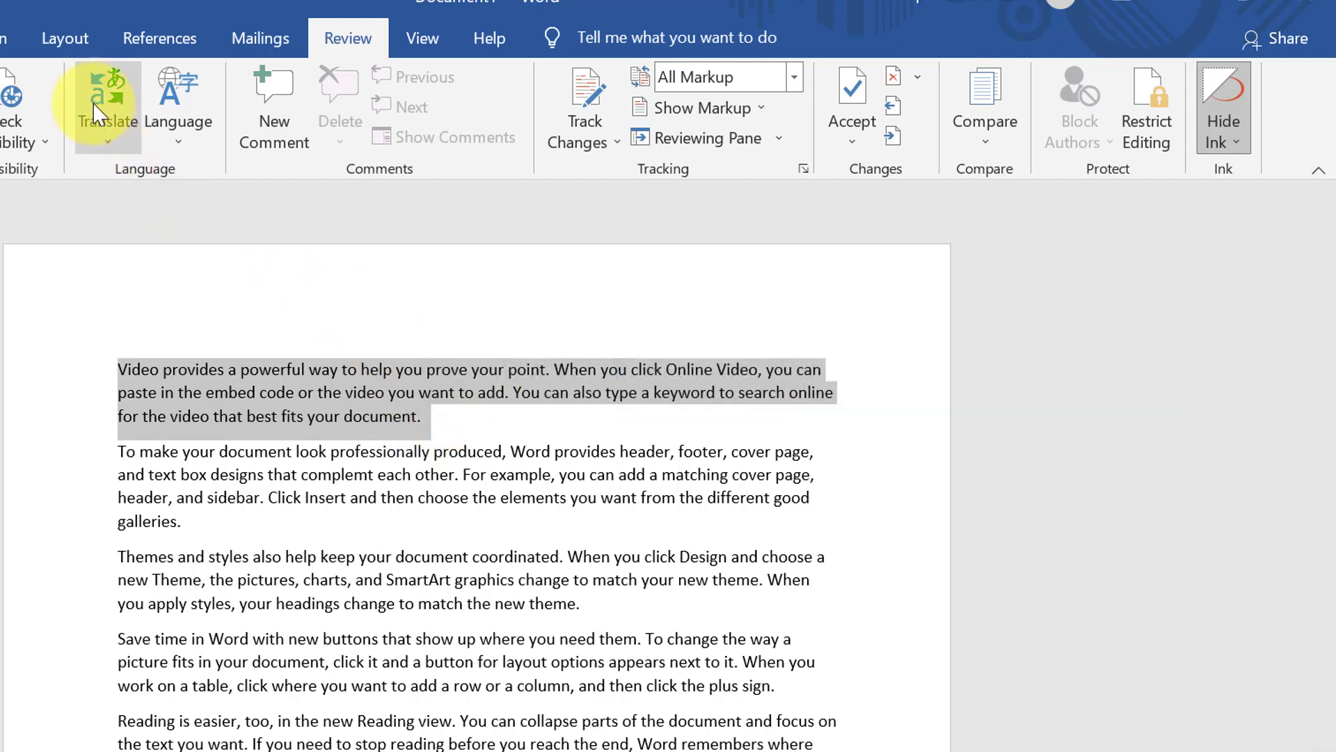
left_click(94, 102)
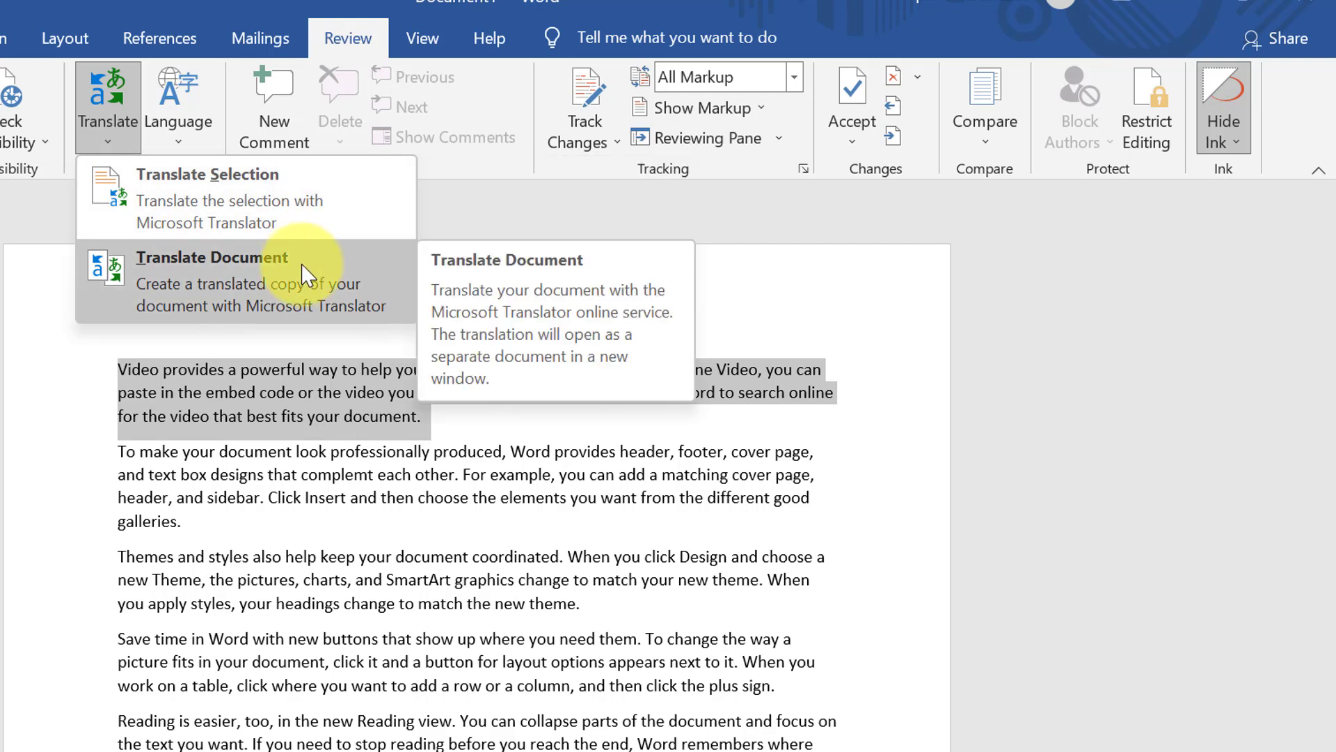
Translate the selected first paragraph in the Translator pane, keeping Hindi as the target language
left_click(273, 197)
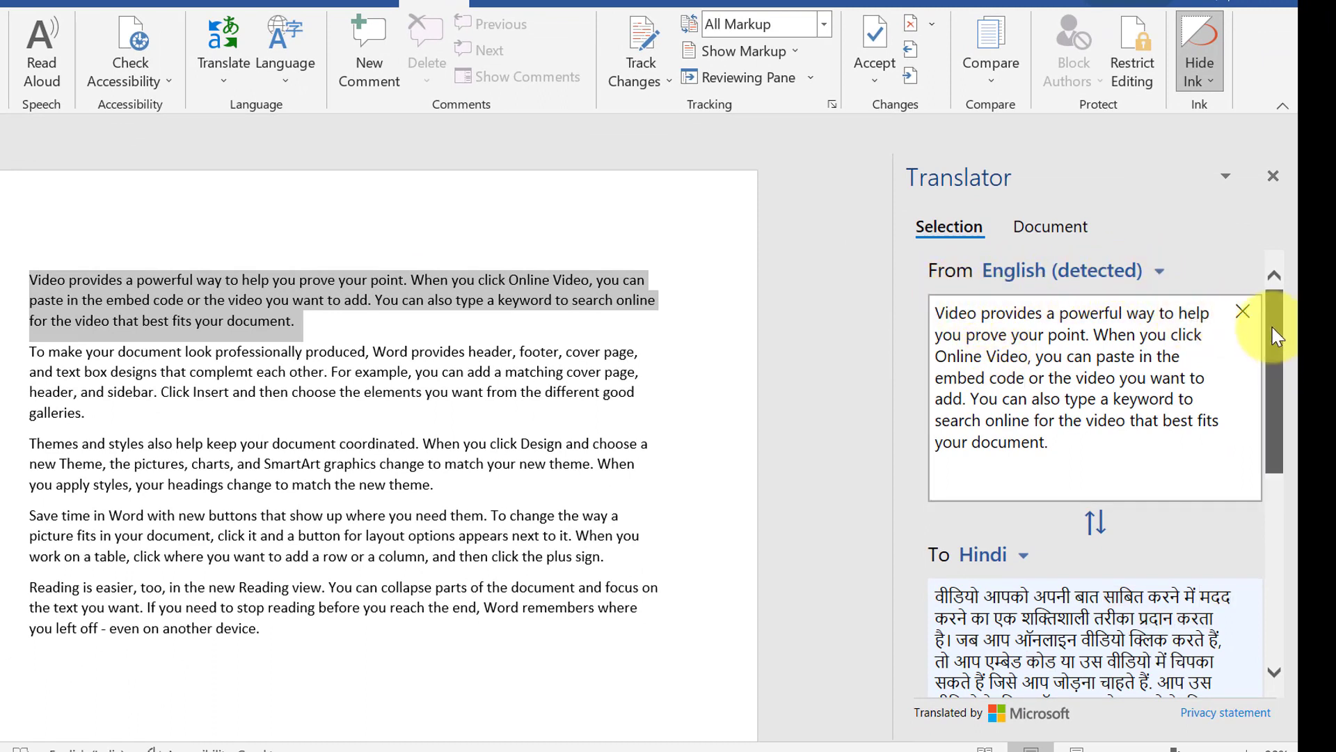
left_click_drag(1277, 338, 1281, 415)
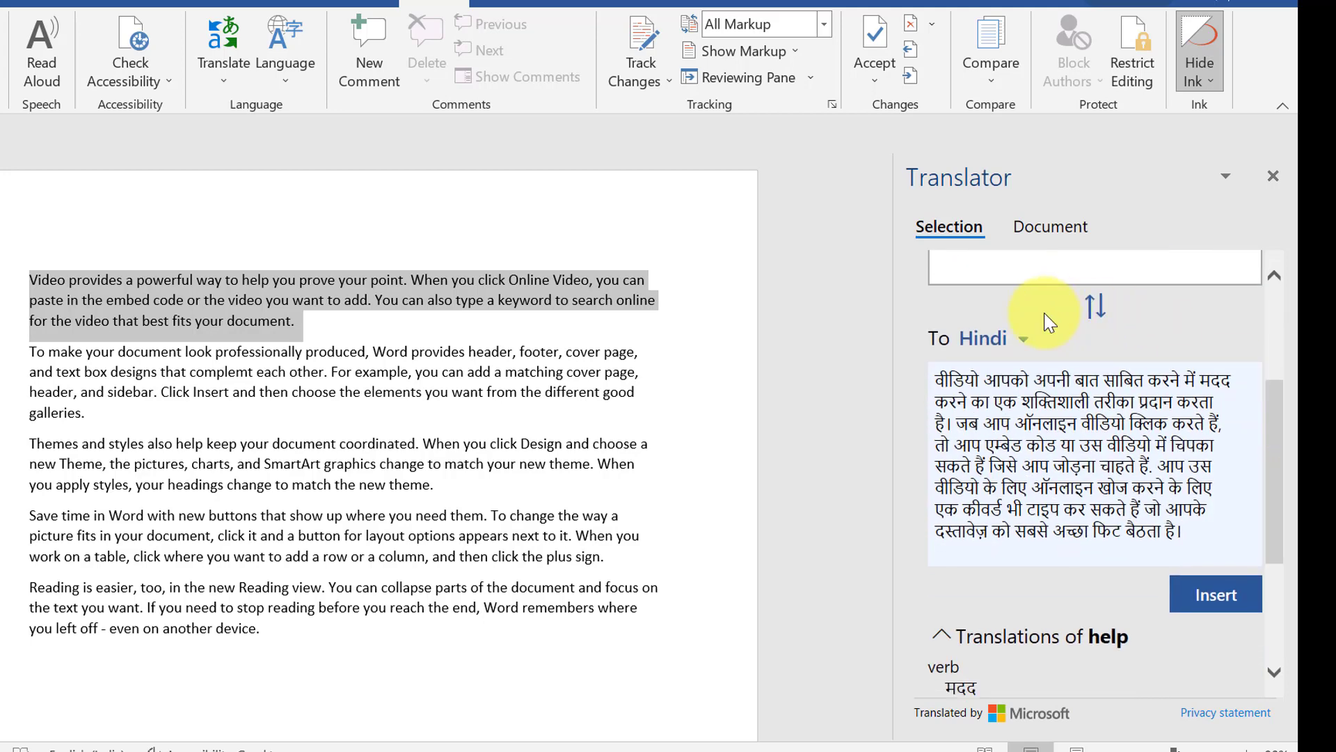
left_click(1022, 341)
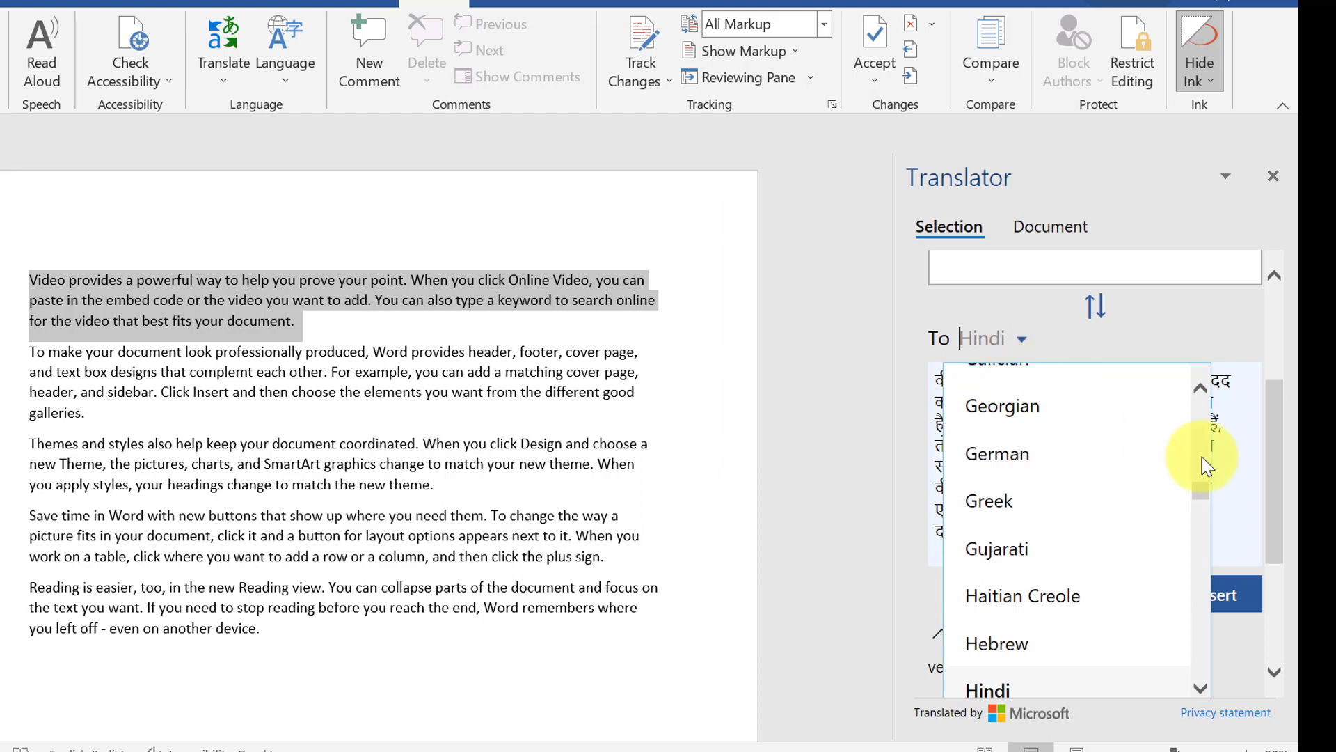
left_click_drag(1197, 488, 1232, 557)
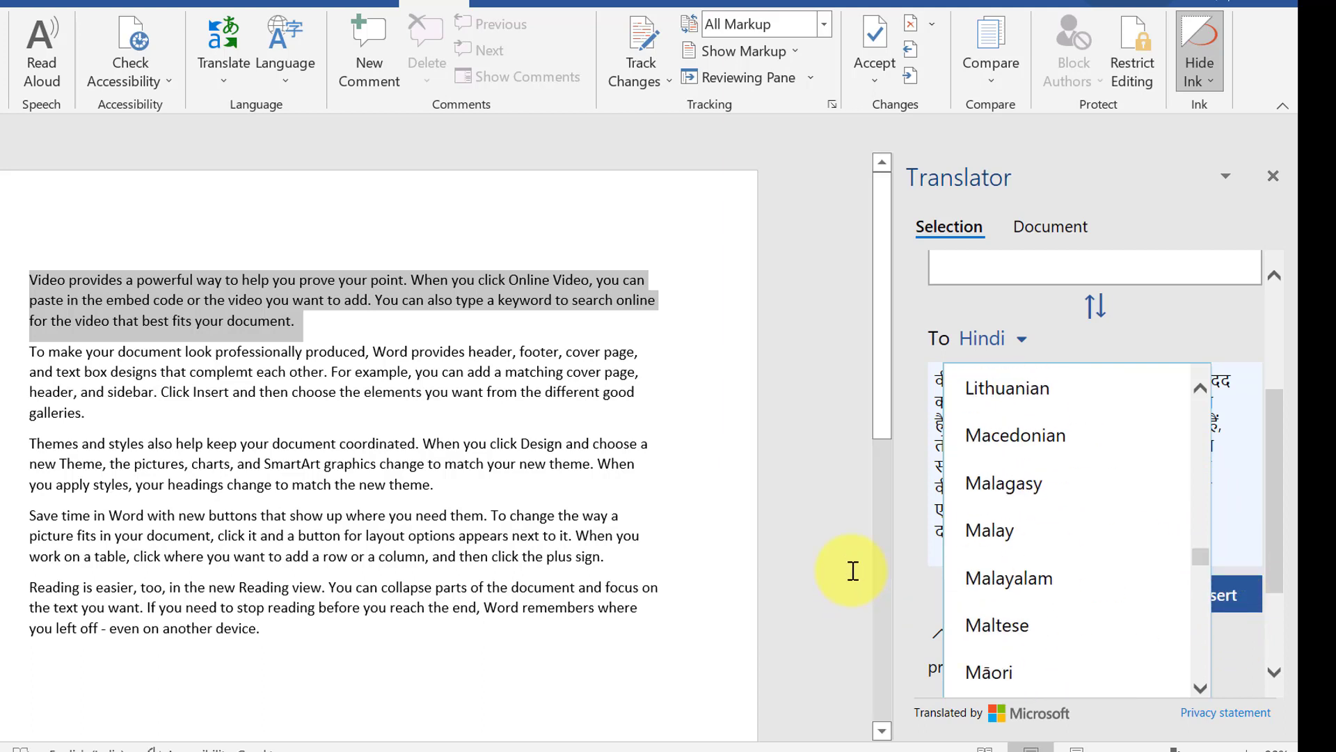
left_click(852, 569)
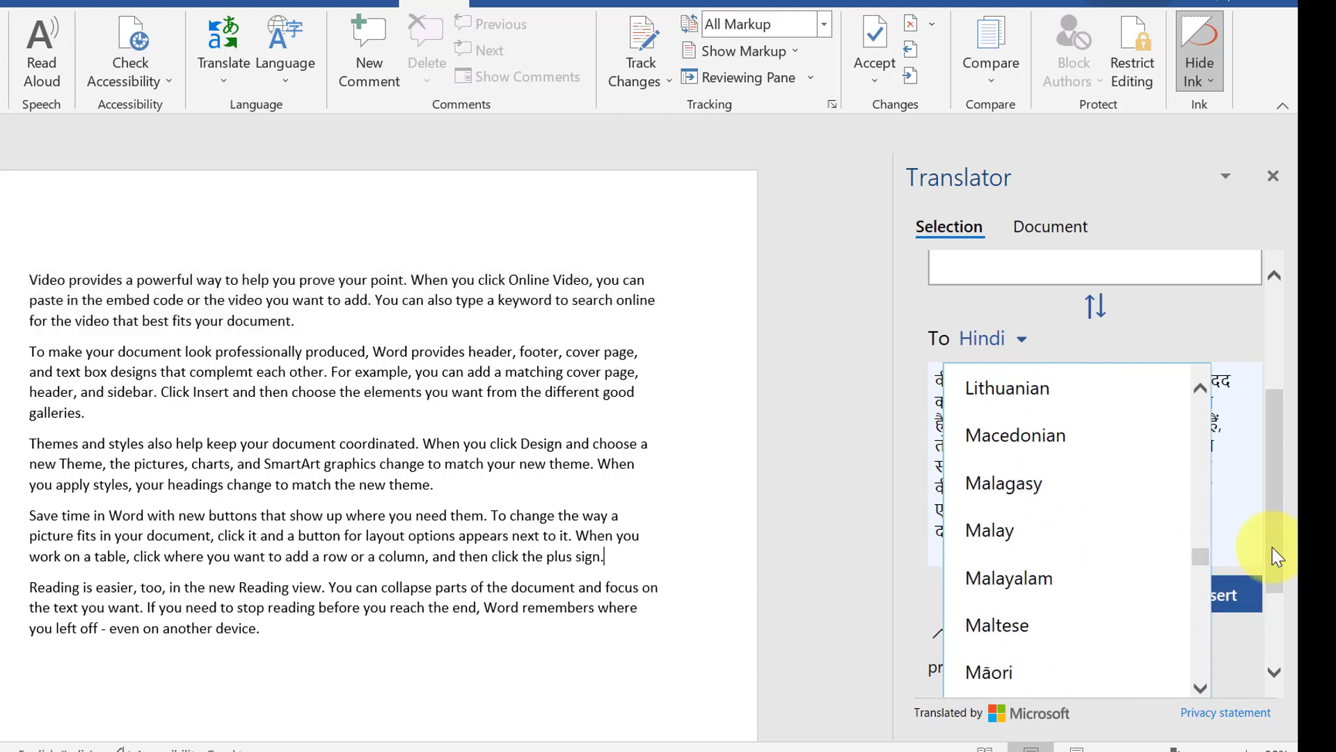
left_click_drag(1199, 561, 1190, 512)
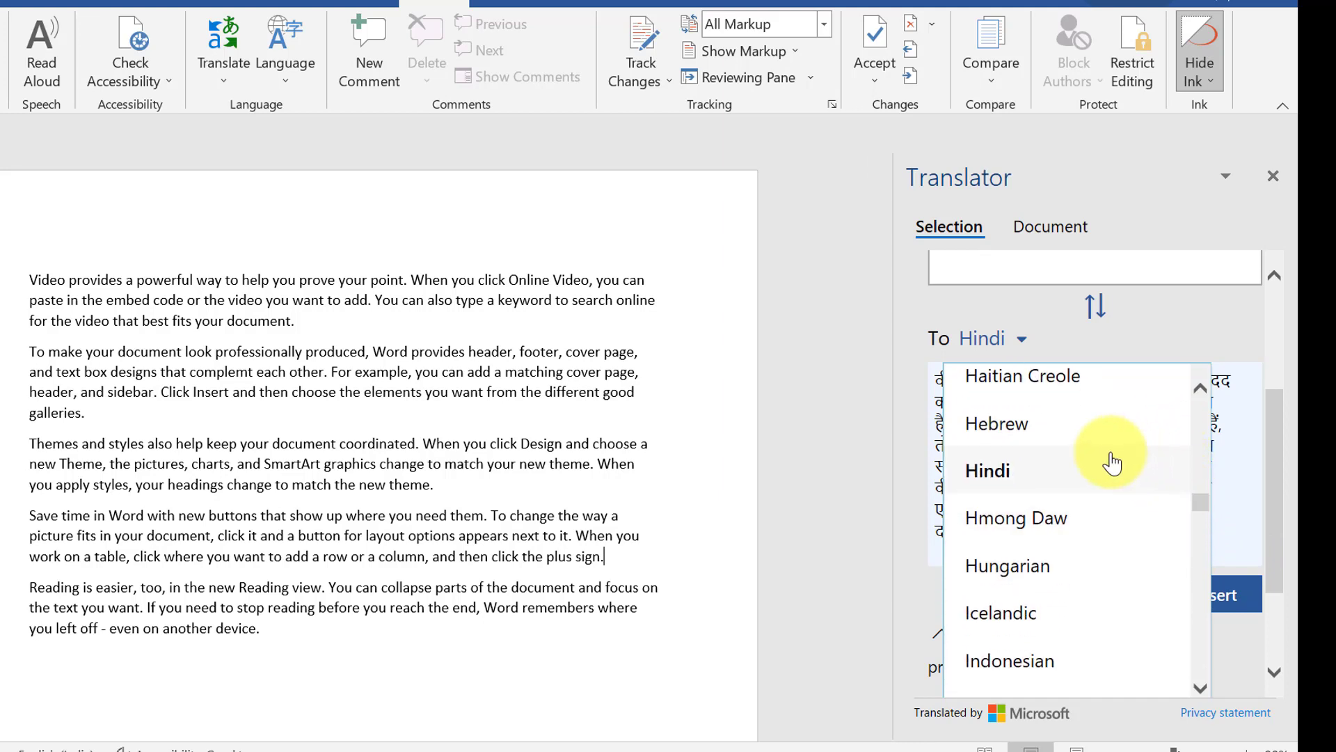
left_click(1109, 481)
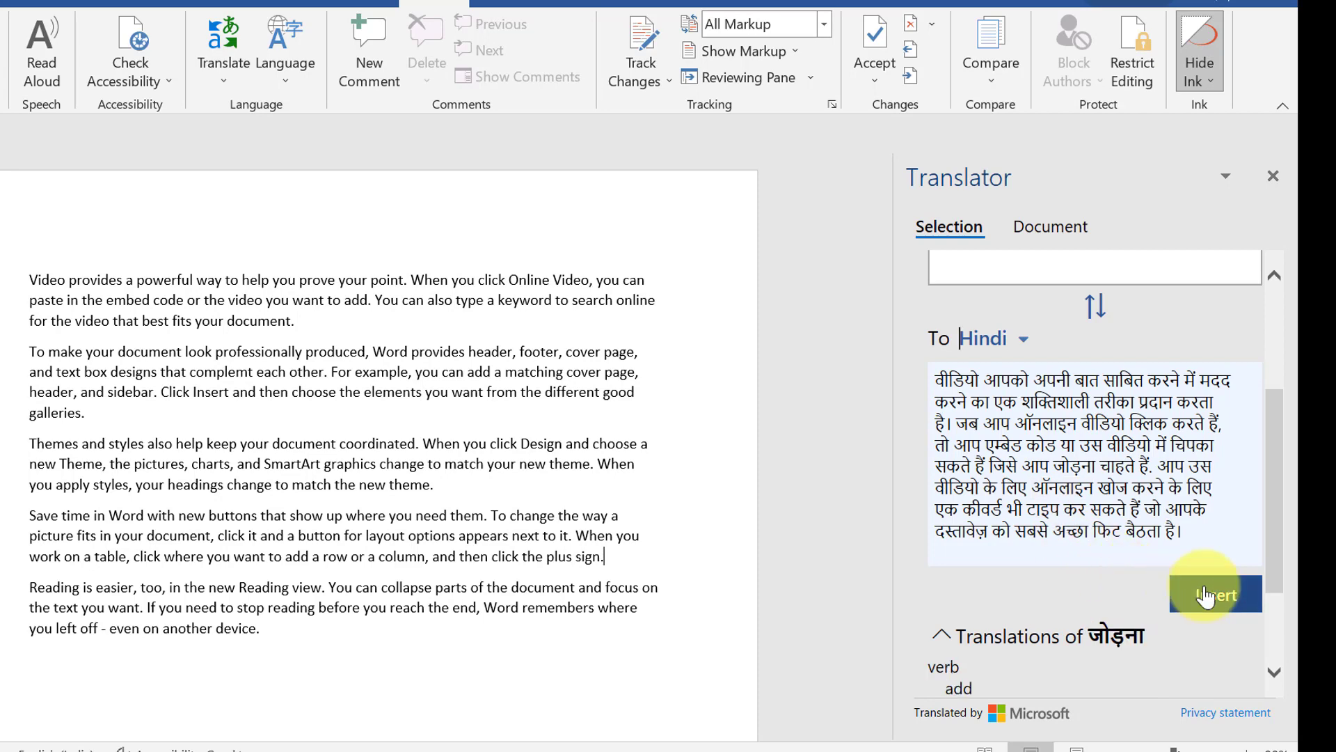
Insert the Hindi translation into the document and close the Translator pane
scroll(961, 435, "up", 1)
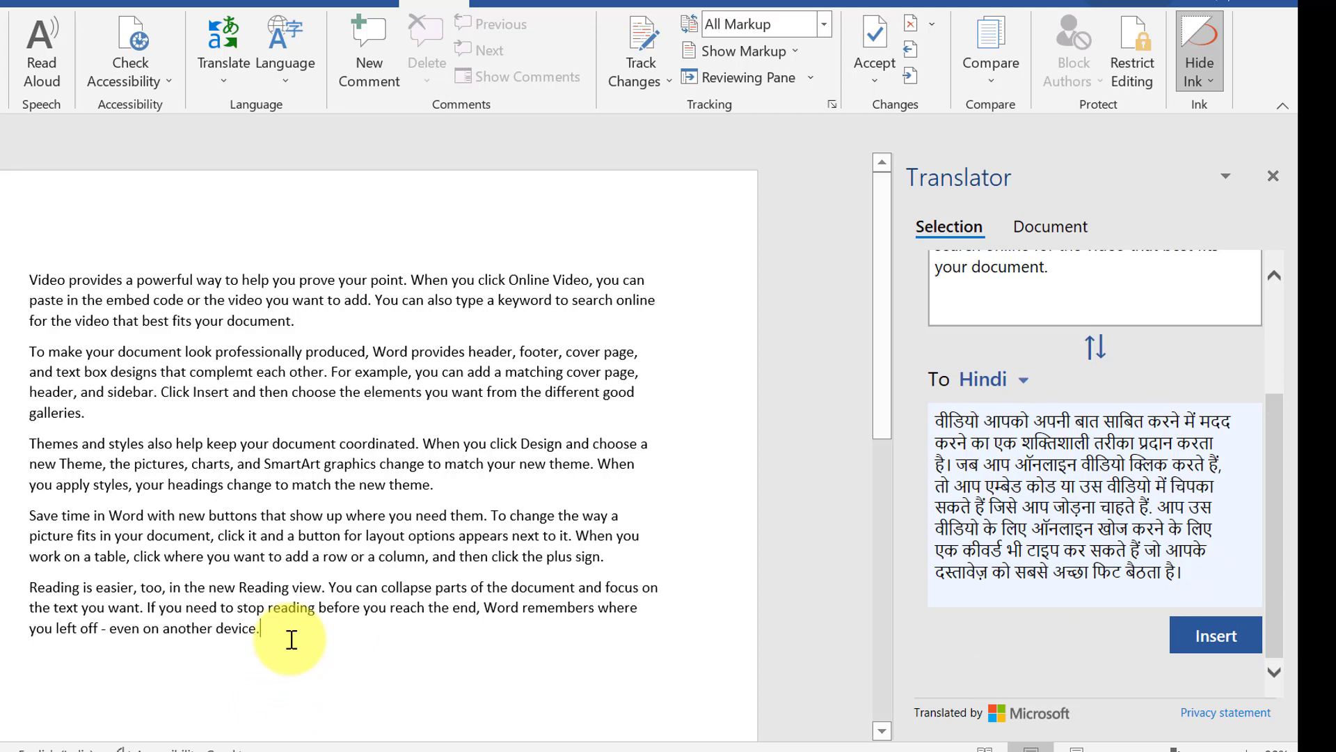
left_click(1211, 633)
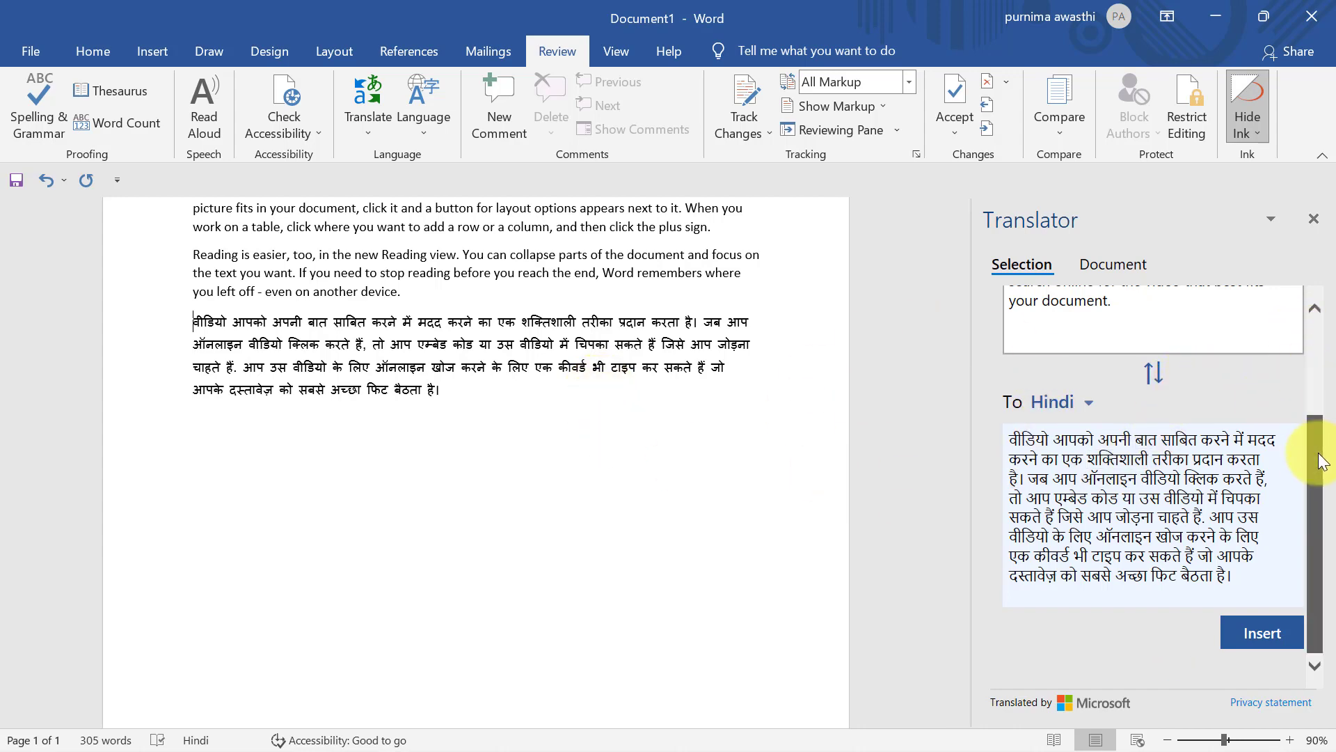
left_click_drag(1315, 453, 1324, 231)
left_click(1314, 220)
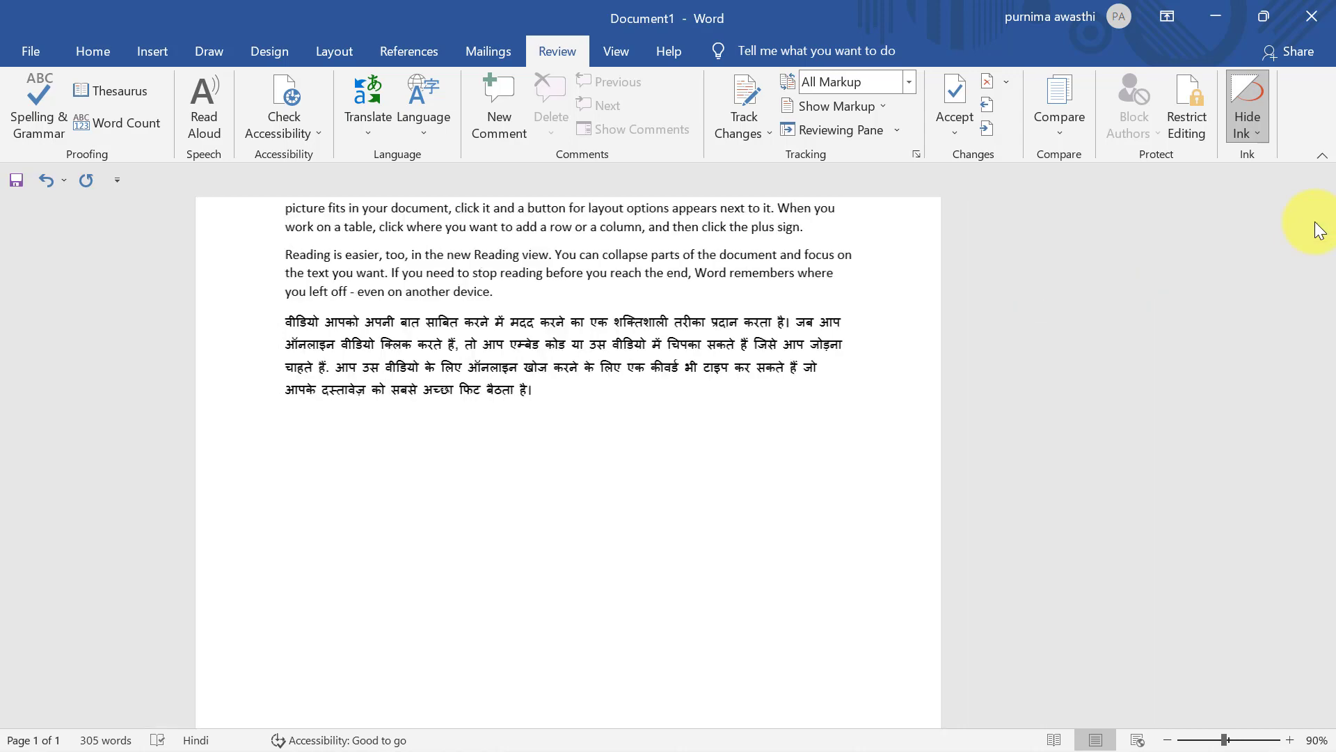
left_click(413, 111)
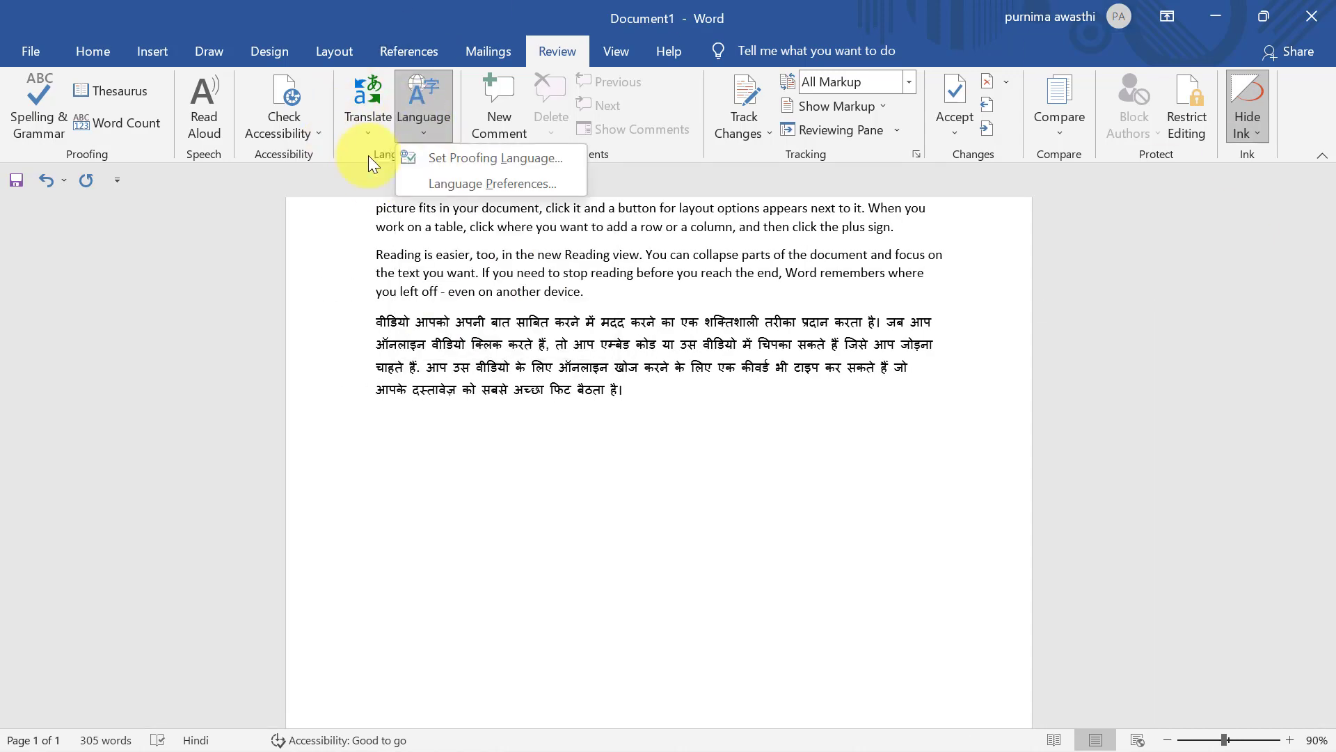
left_click(633, 395)
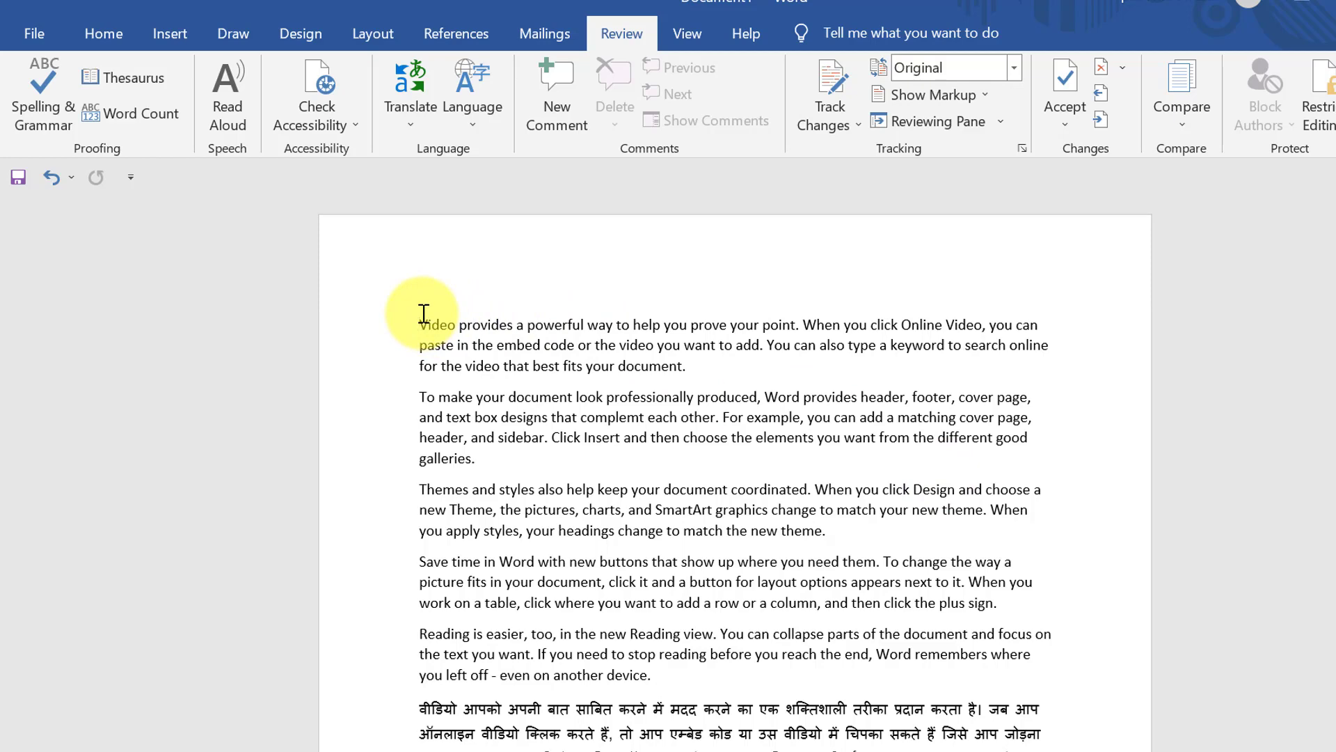
Comment 'hindi' on the first paragraph and switch Display for Review to Simple Markup
left_click_drag(423, 313, 700, 368)
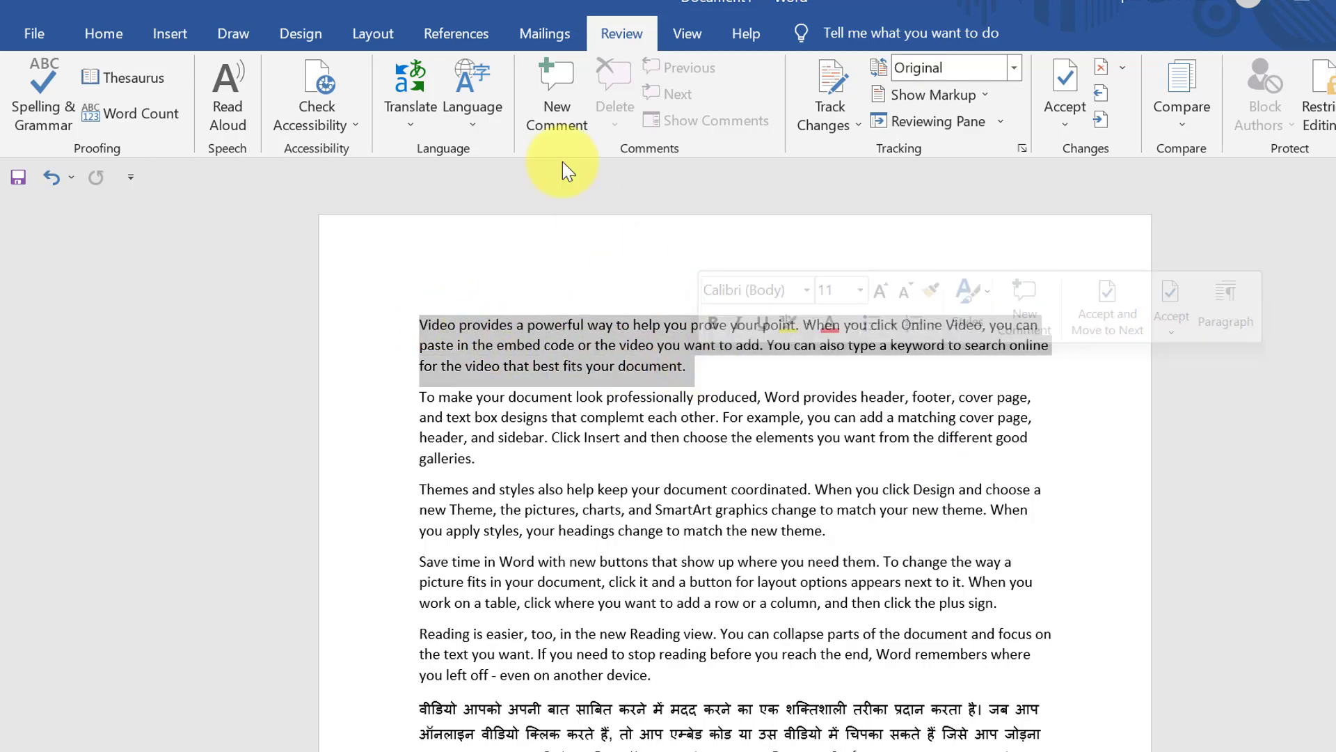
left_click(535, 93)
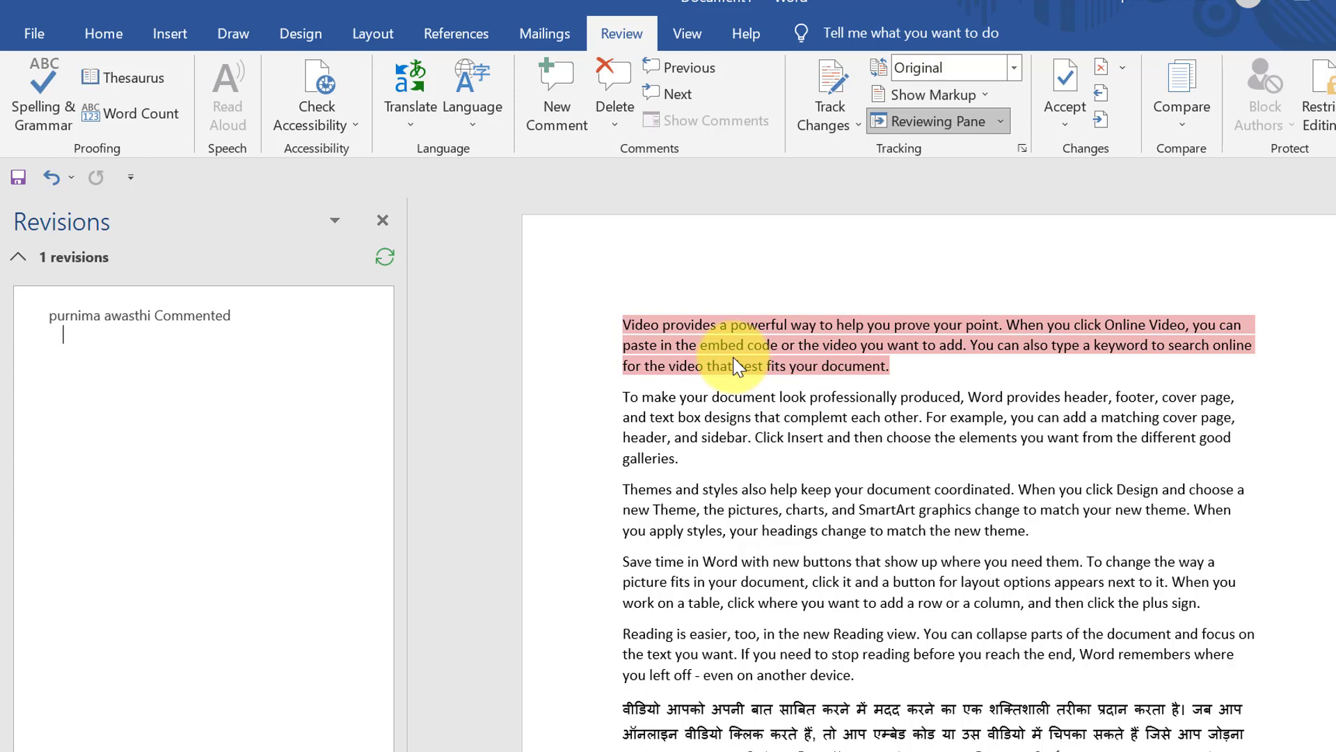
type("hindi")
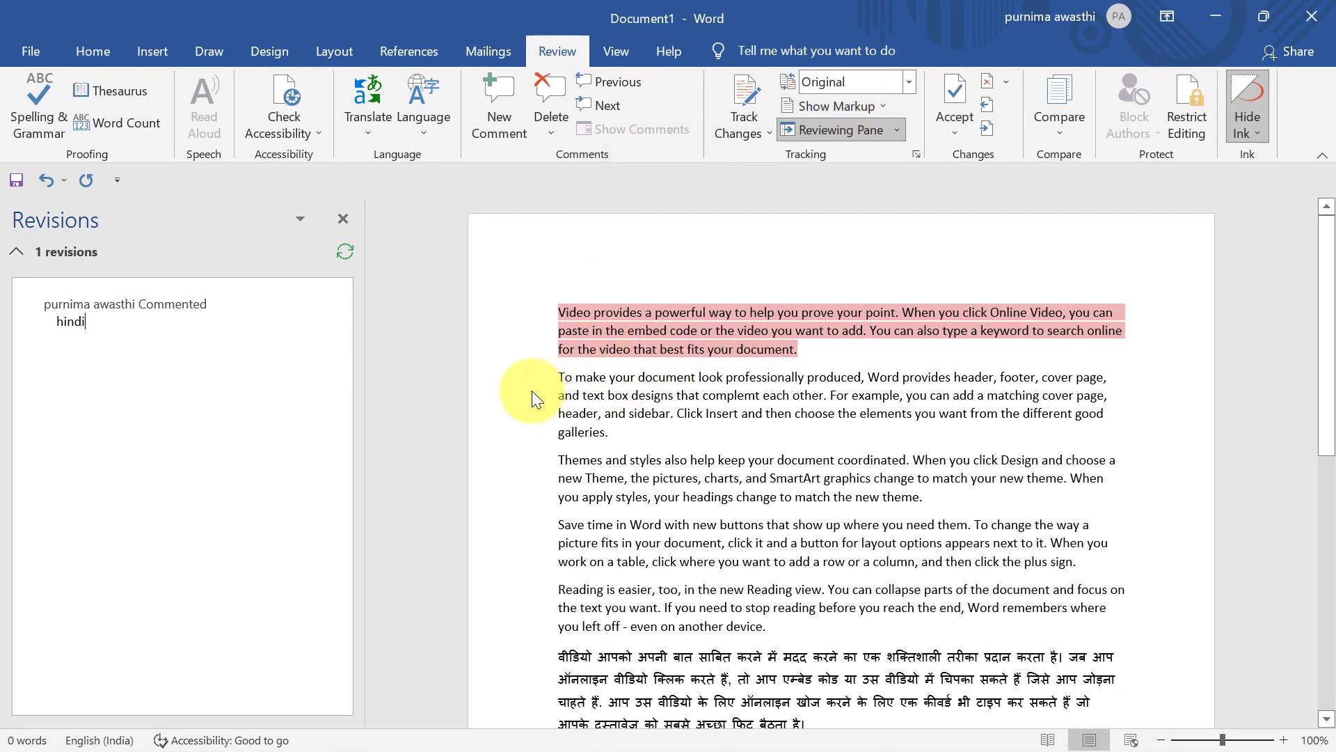
left_click(556, 386)
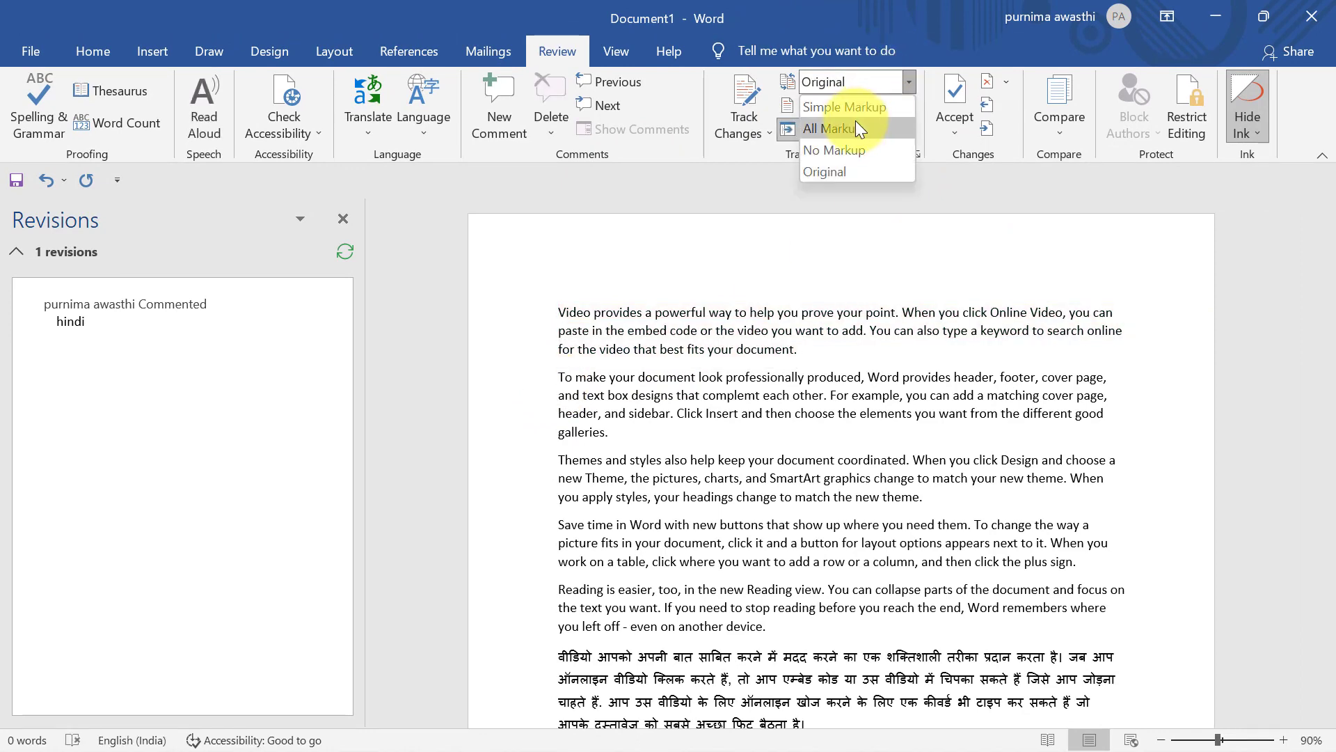
left_click(855, 106)
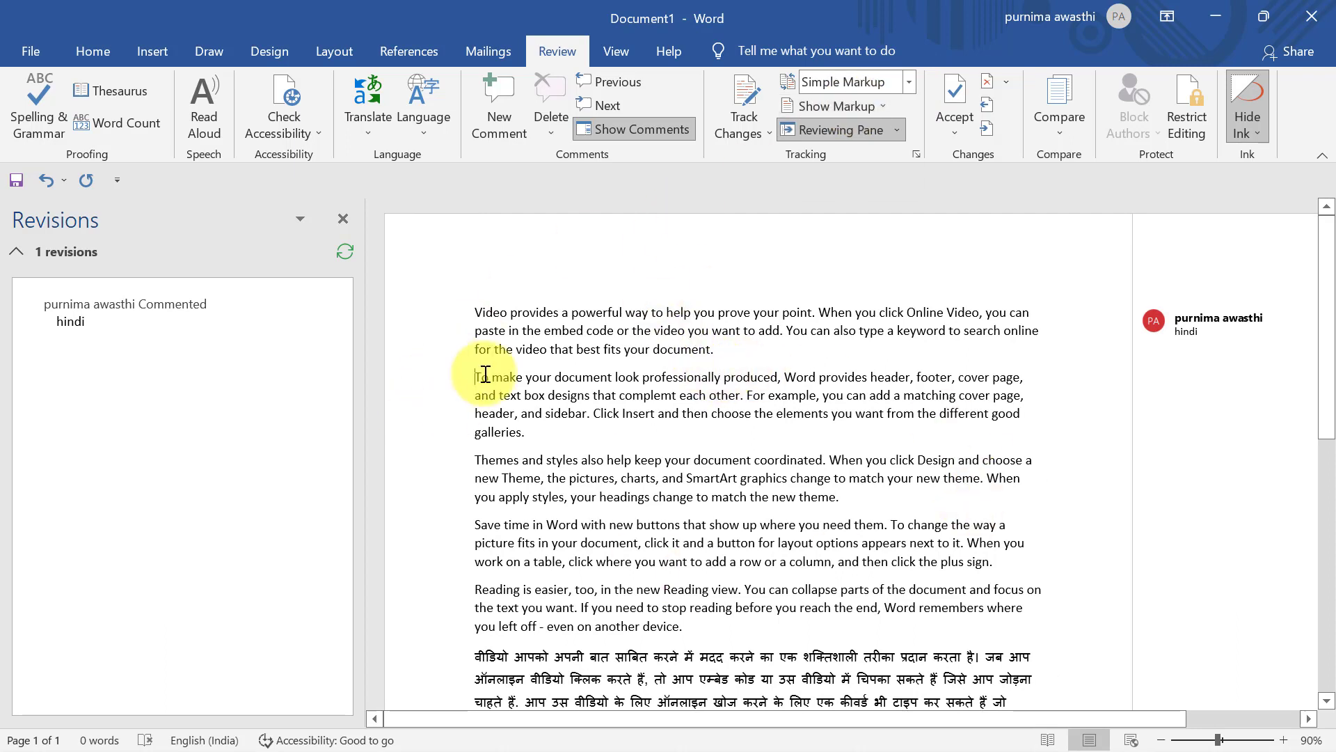
Add the comment 'english' to the 'To make your document' paragraph
left_click_drag(476, 376, 553, 431)
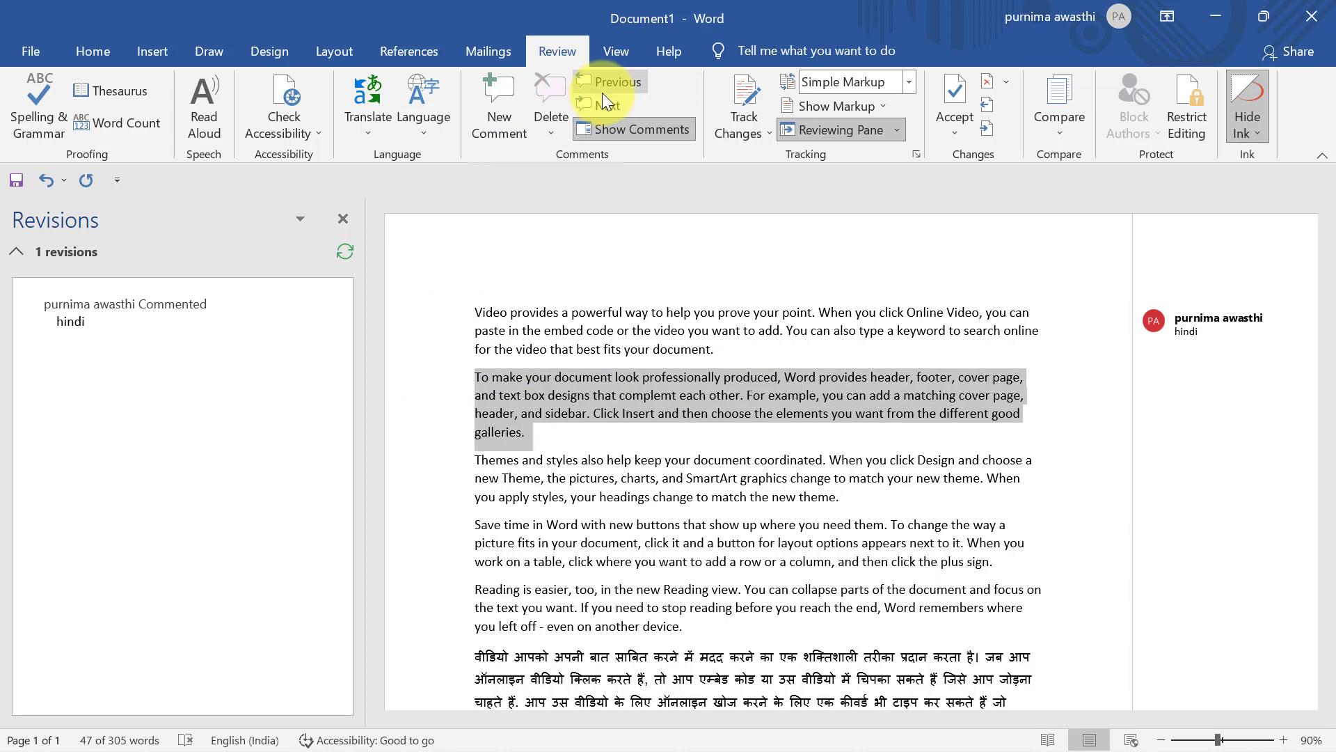
left_click(499, 95)
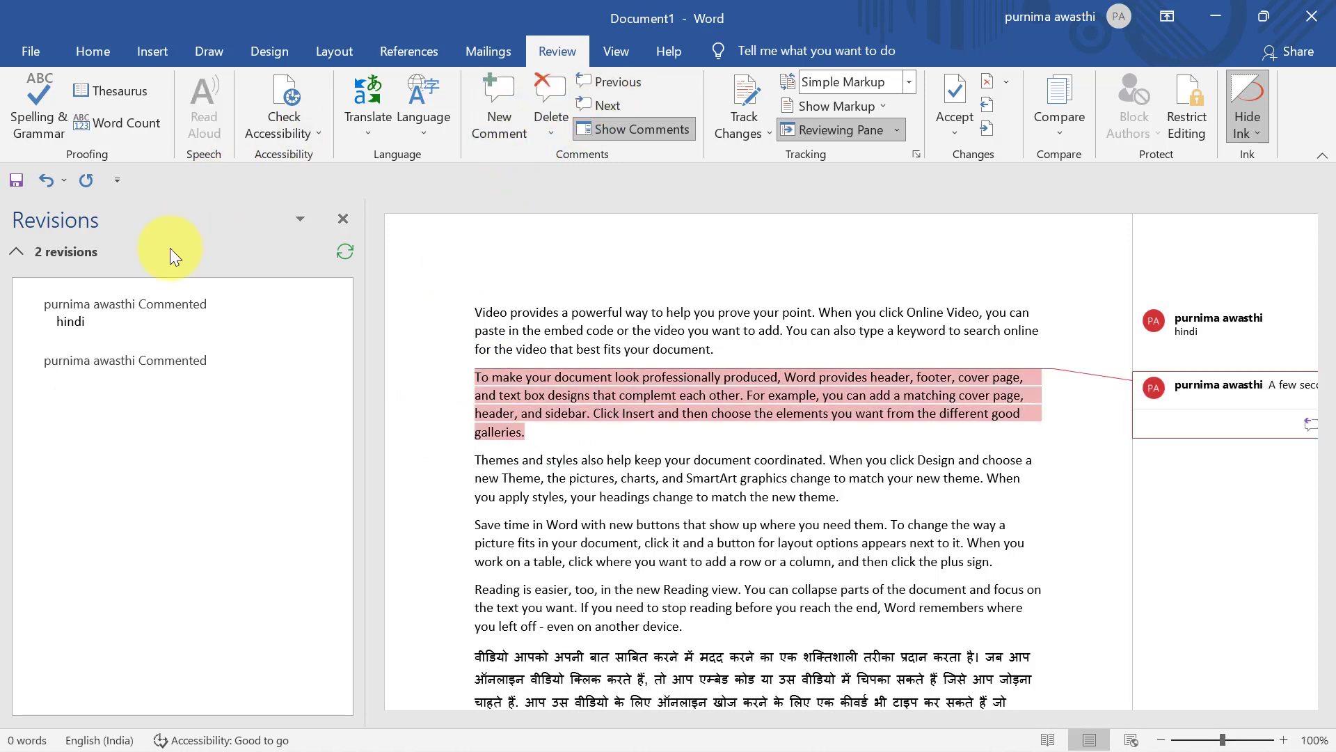
type("english")
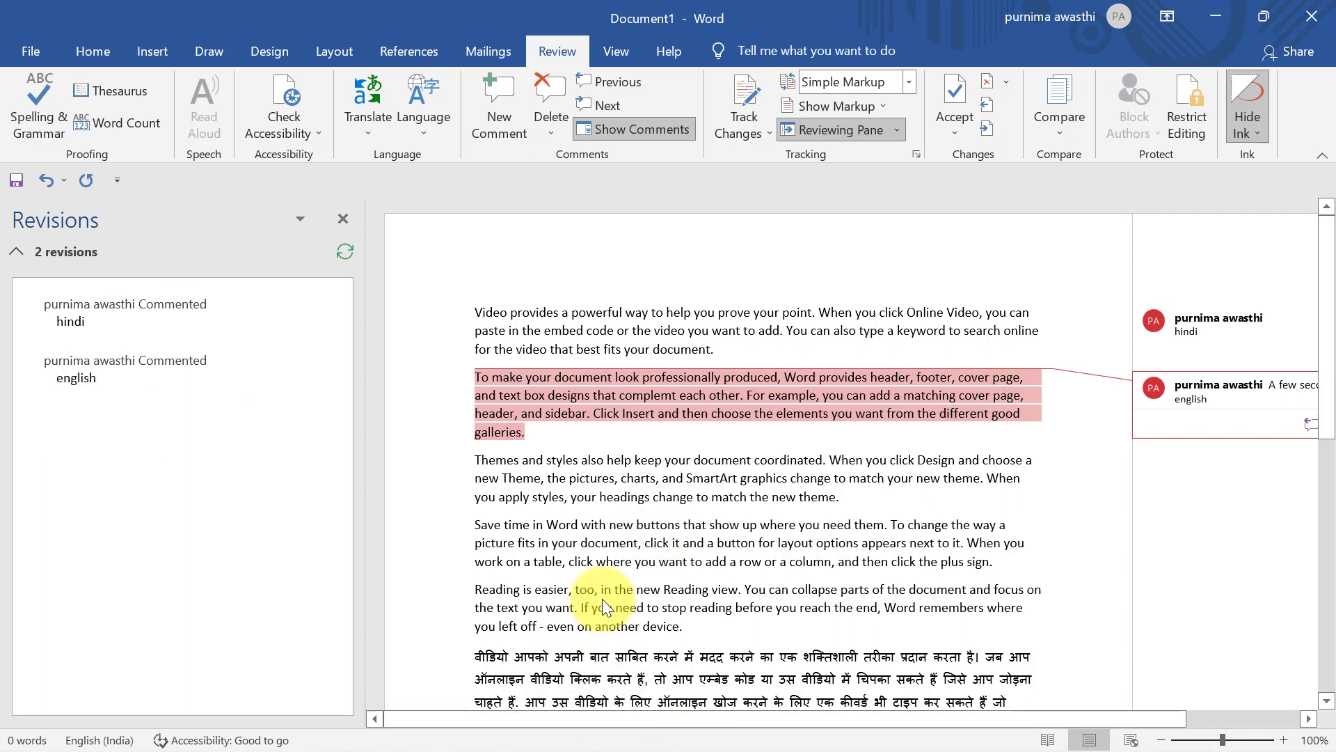
double_click(469, 449)
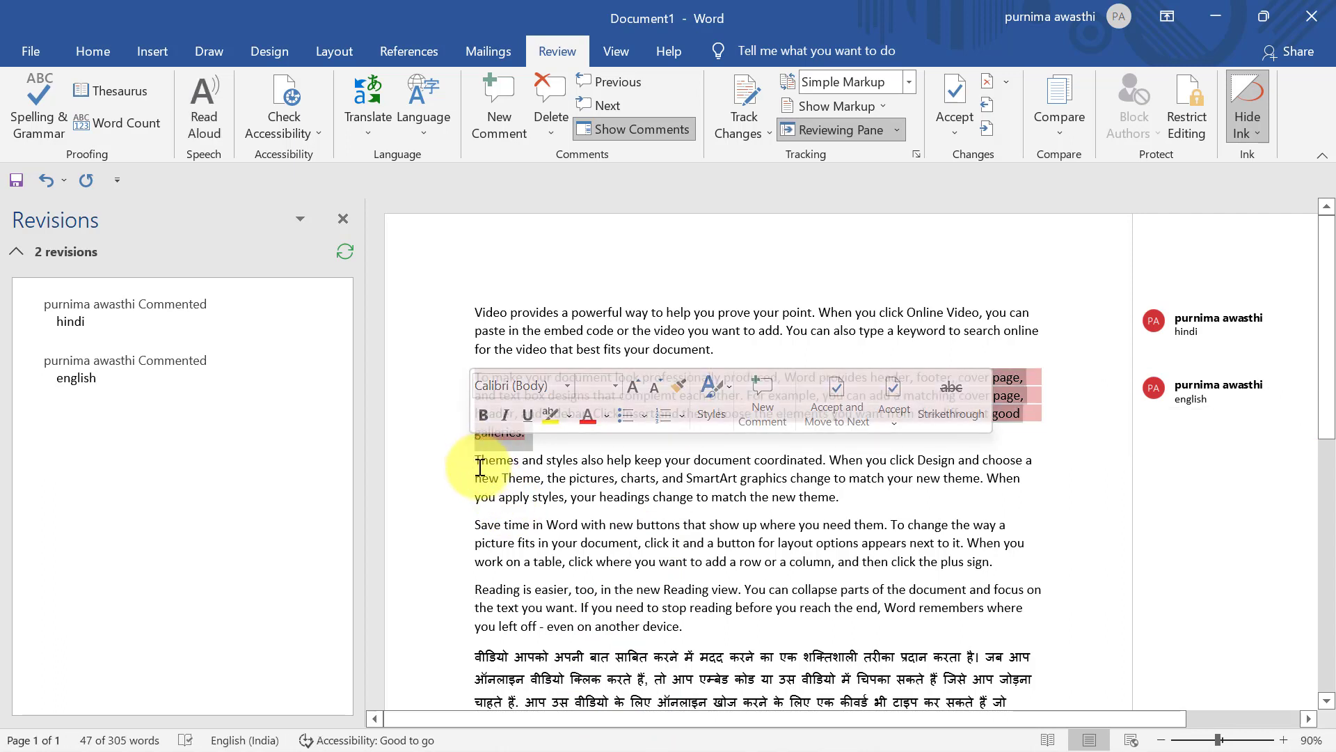
Add the comment 'third' to the Themes paragraph and select it
left_click(480, 466)
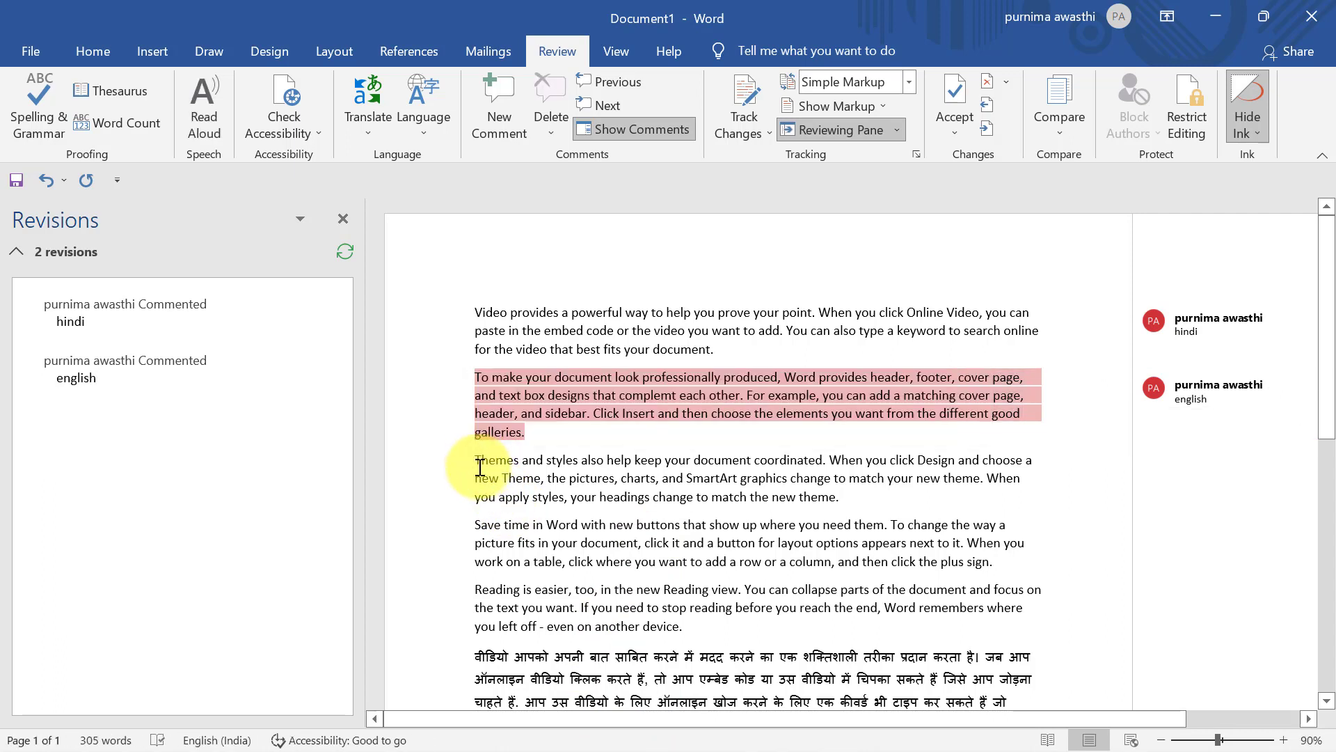
triple_click(760, 487)
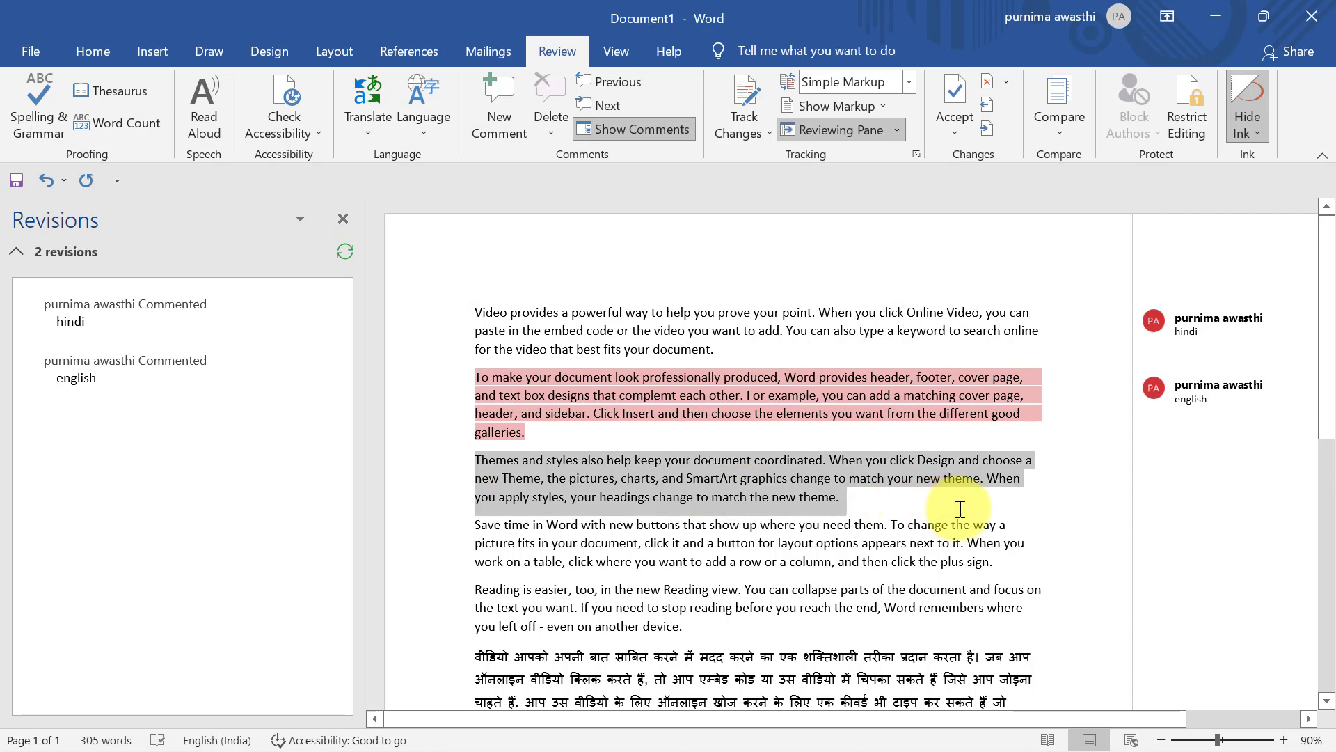
left_click(499, 90)
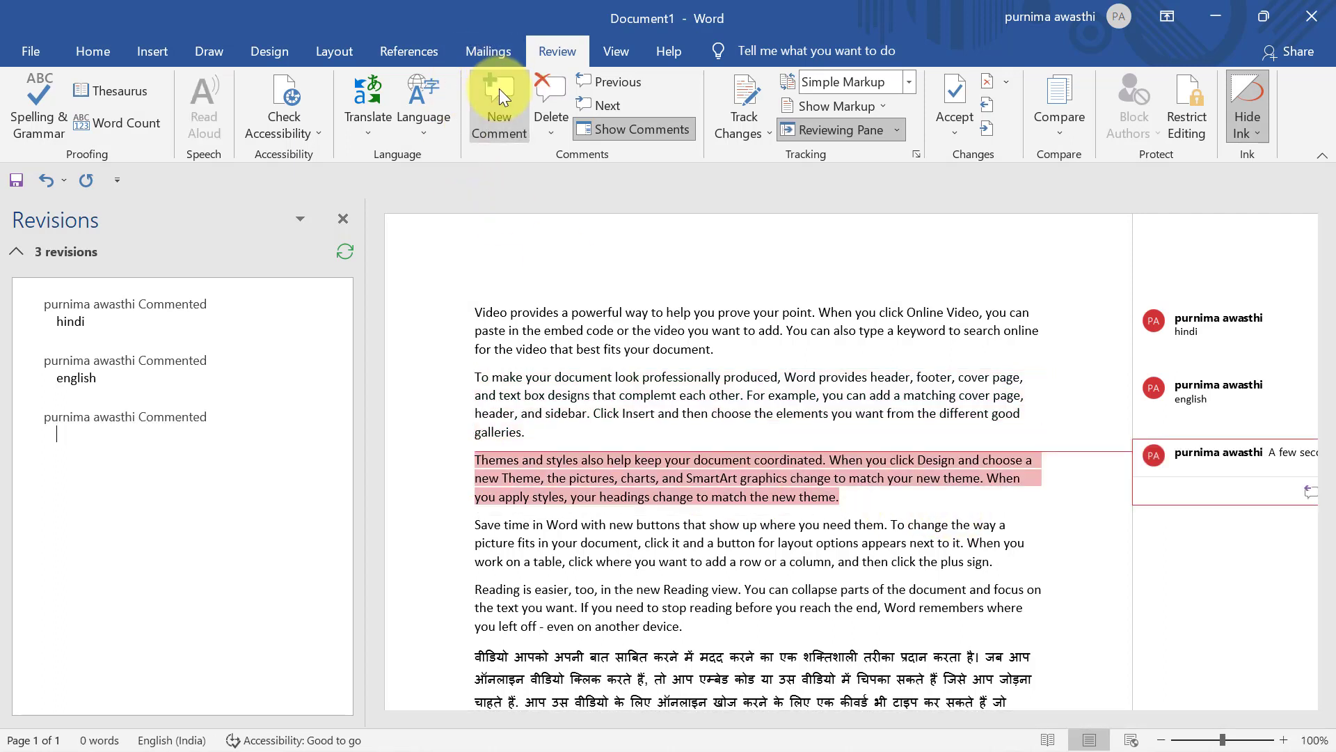
type("th")
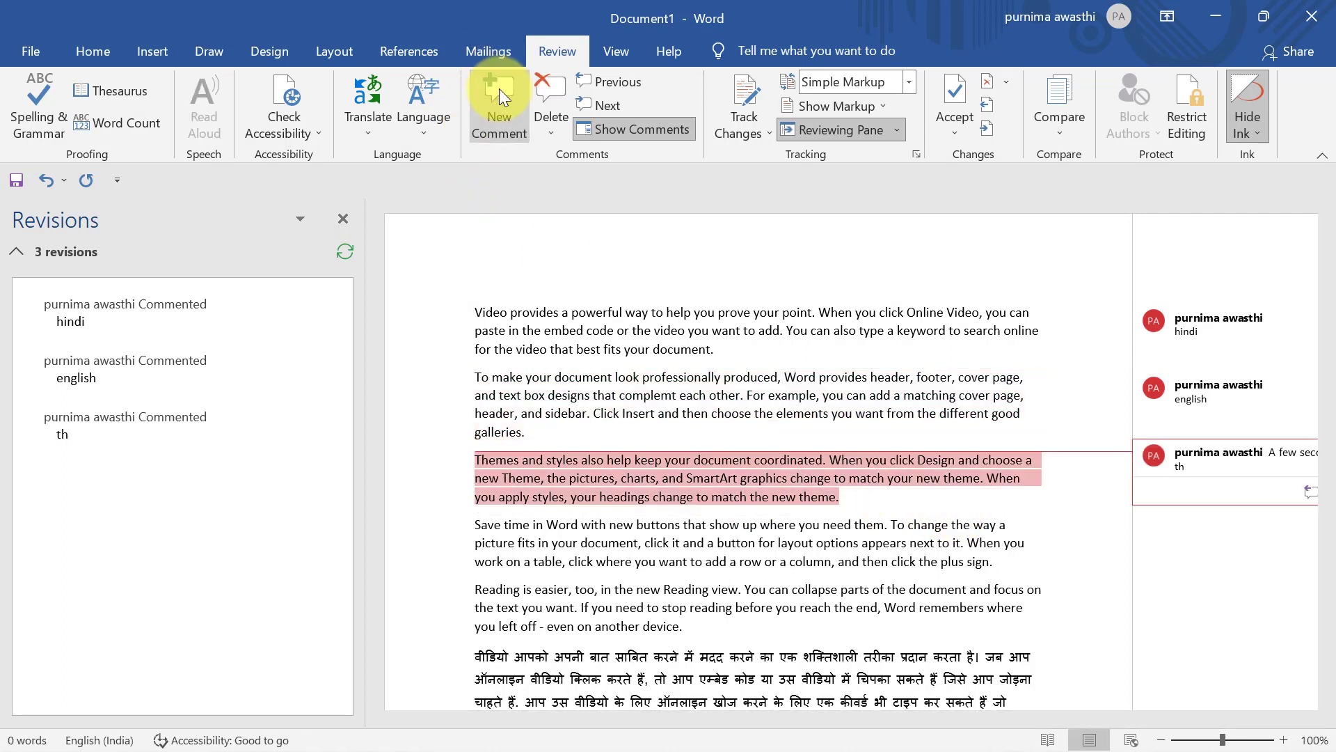
type("ird")
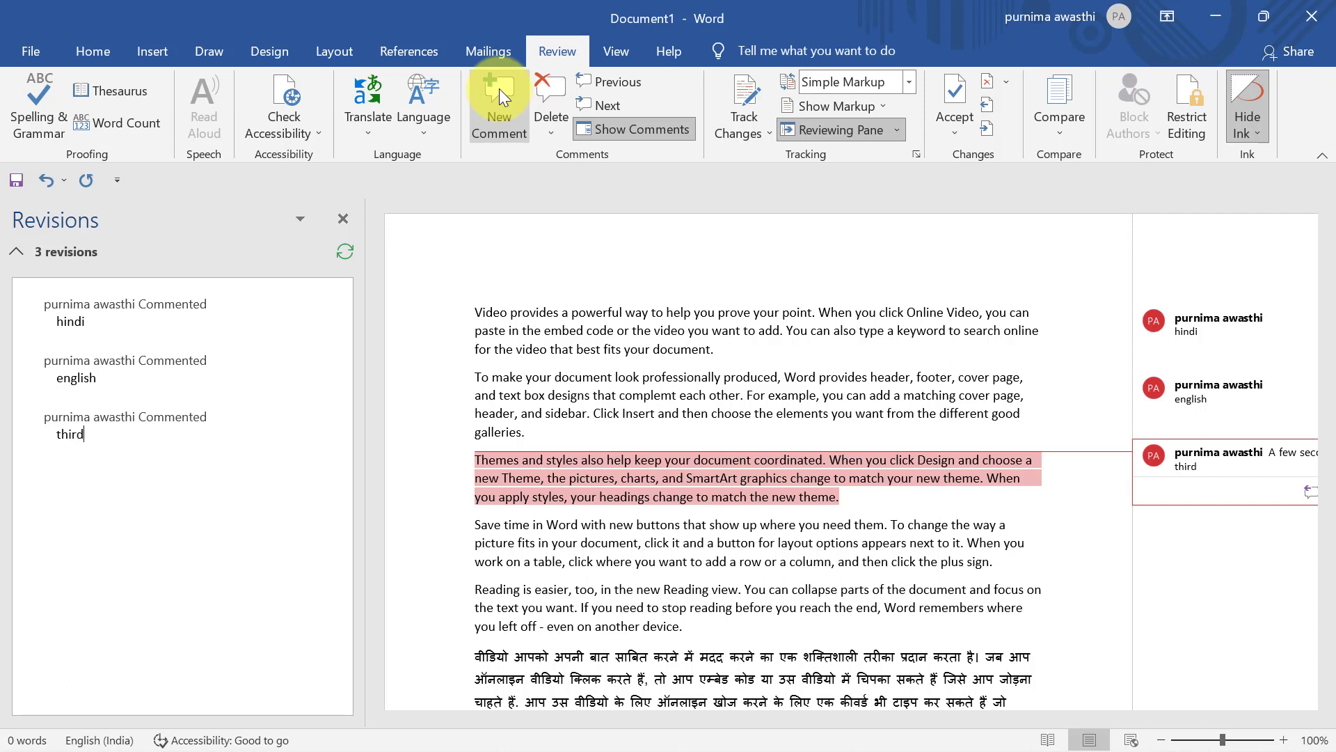
left_click(686, 579)
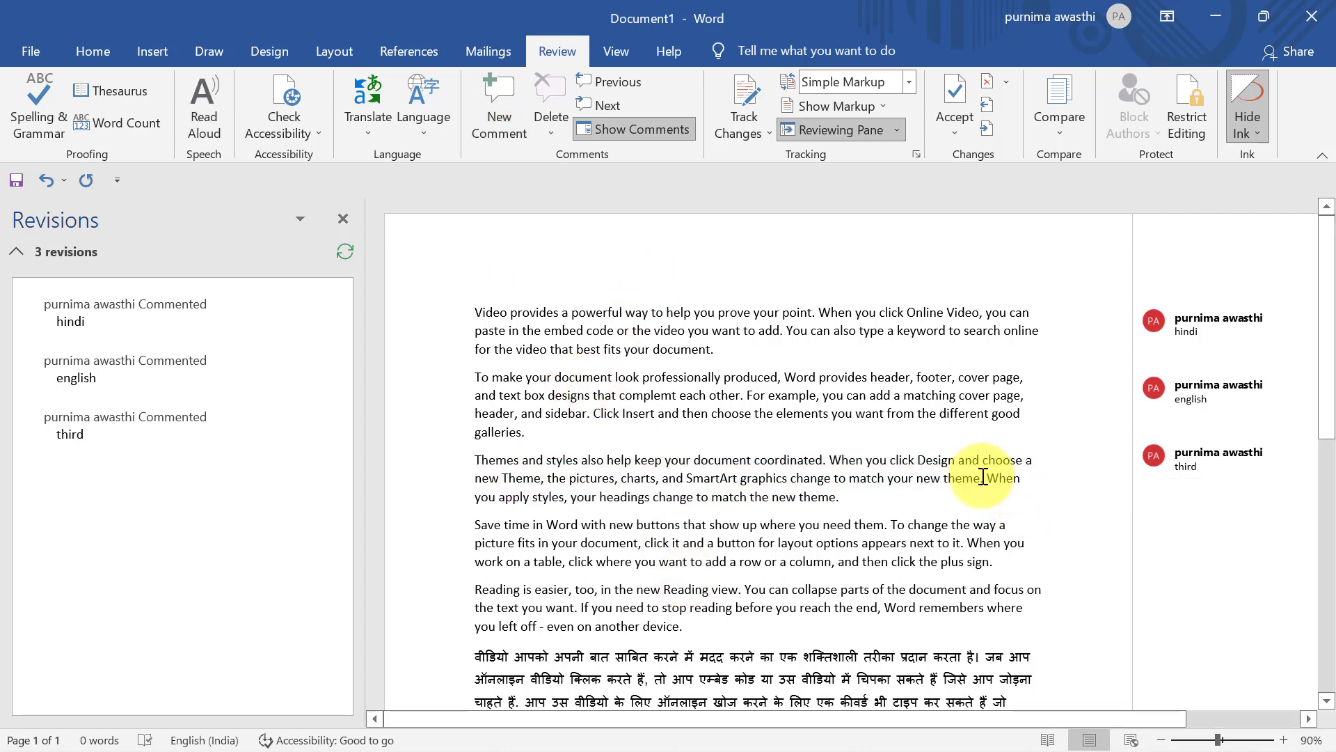
left_click(1189, 458)
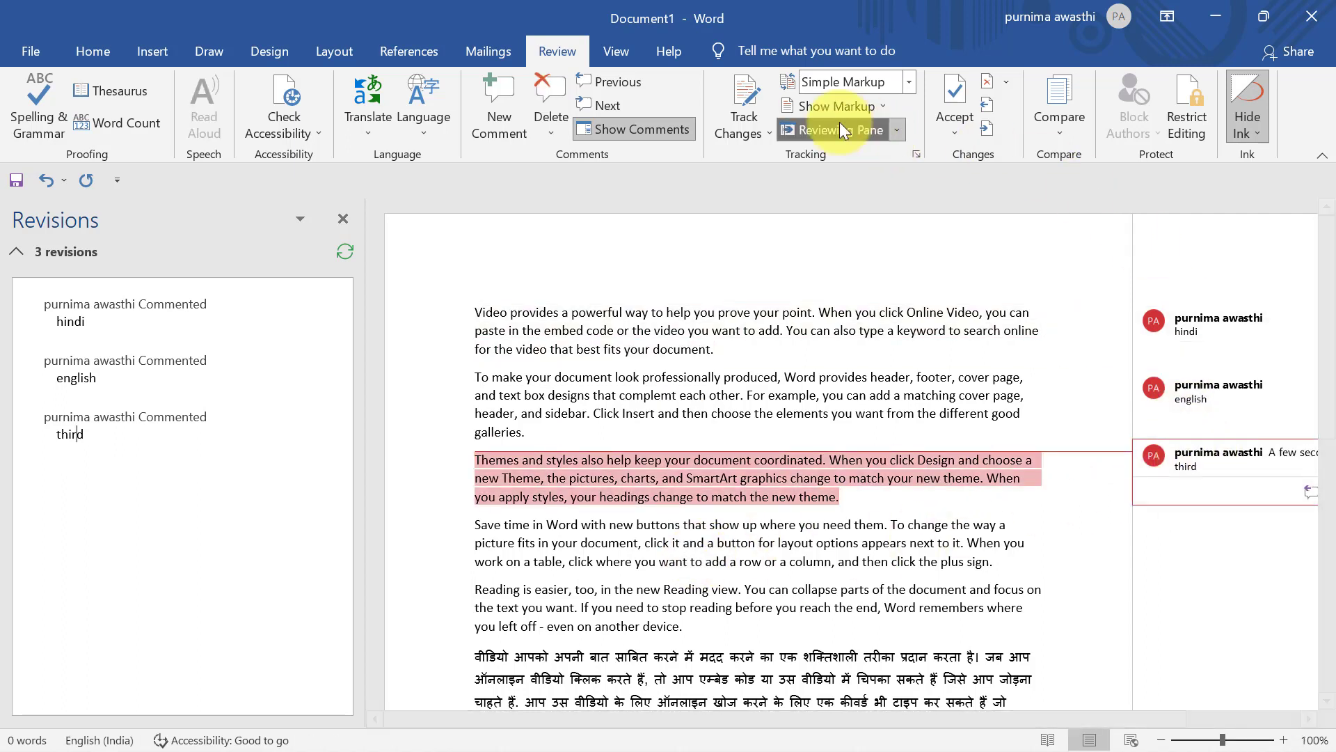
Delete the 'third' comment on the Themes paragraph
left_click(559, 130)
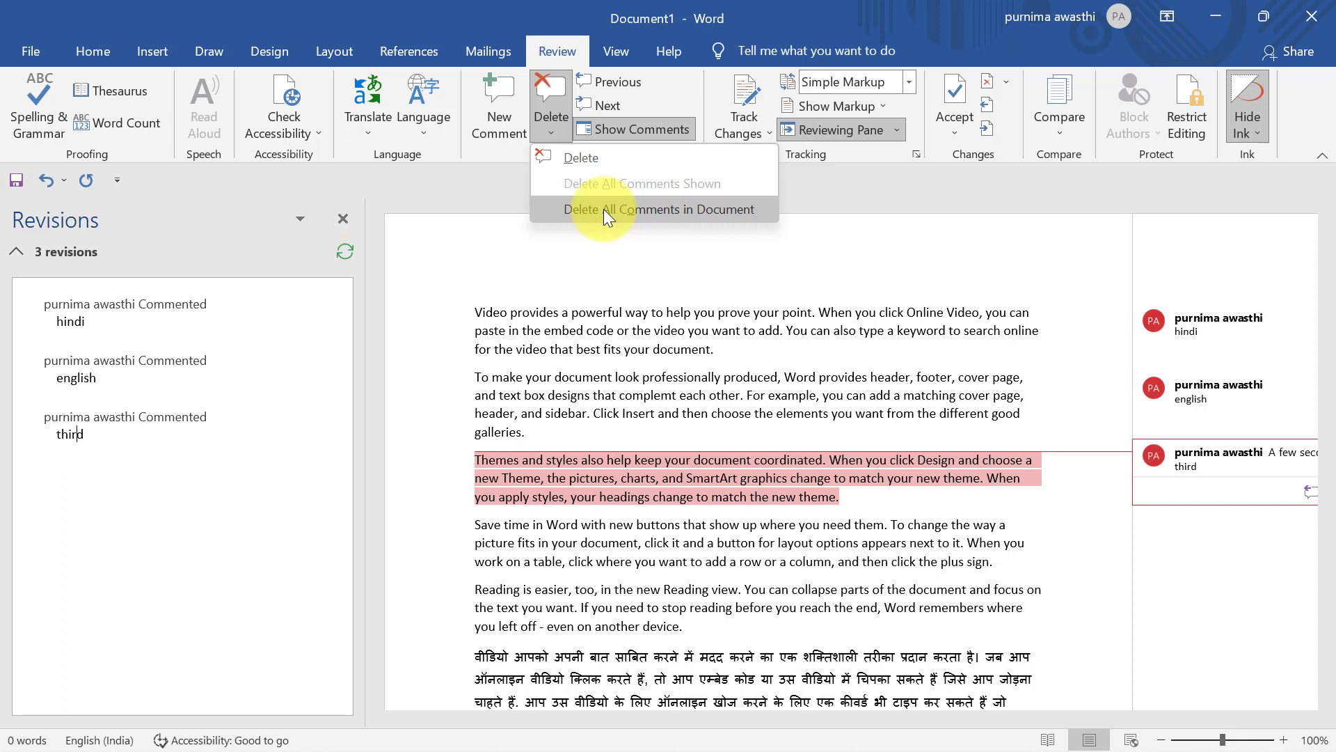
left_click(595, 158)
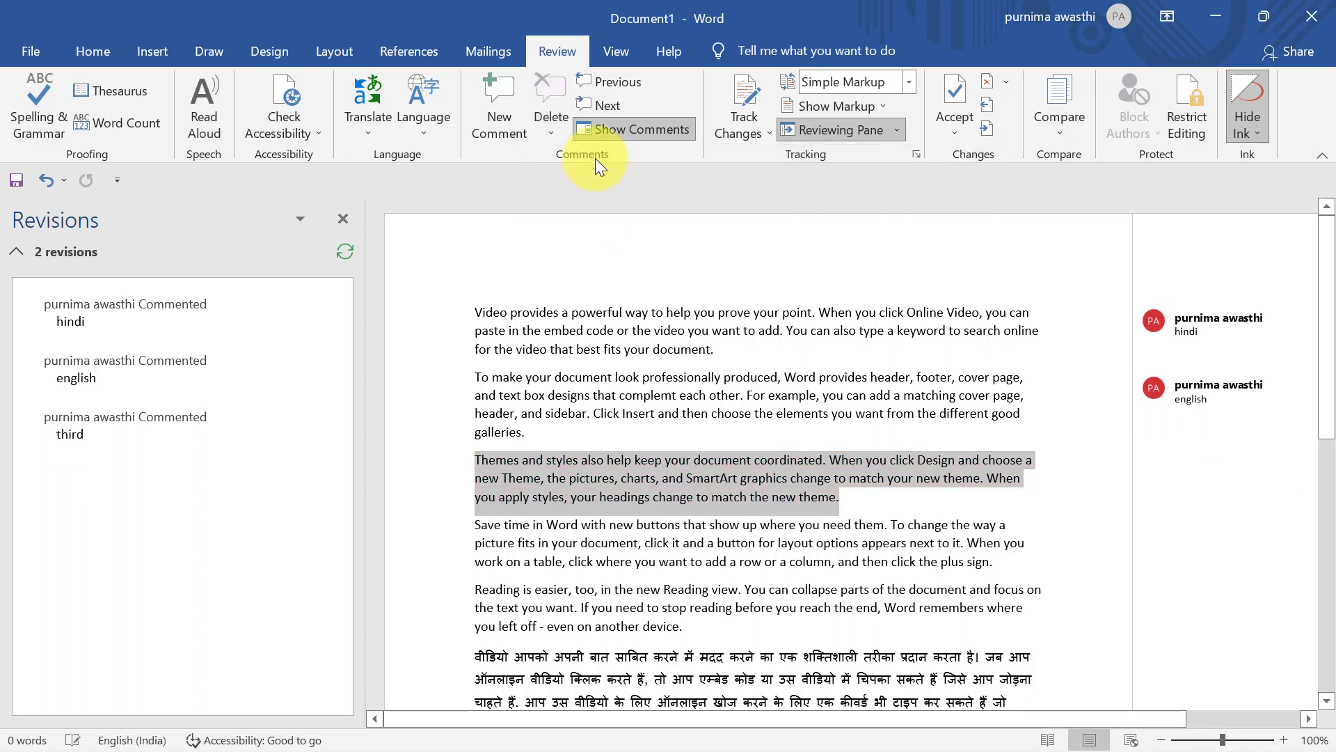
left_click(1247, 403)
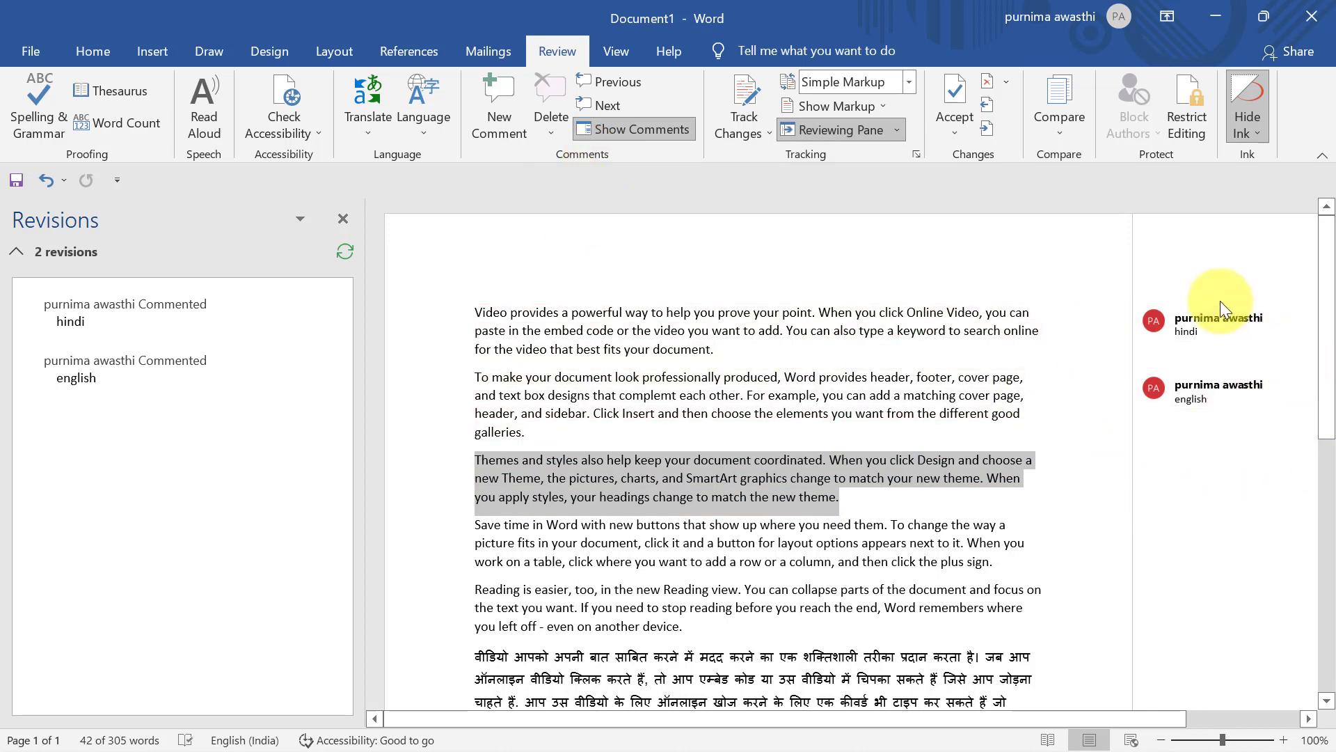
Step between the hindi and english comments with Previous and Next, ending on hindi
left_click(1243, 355)
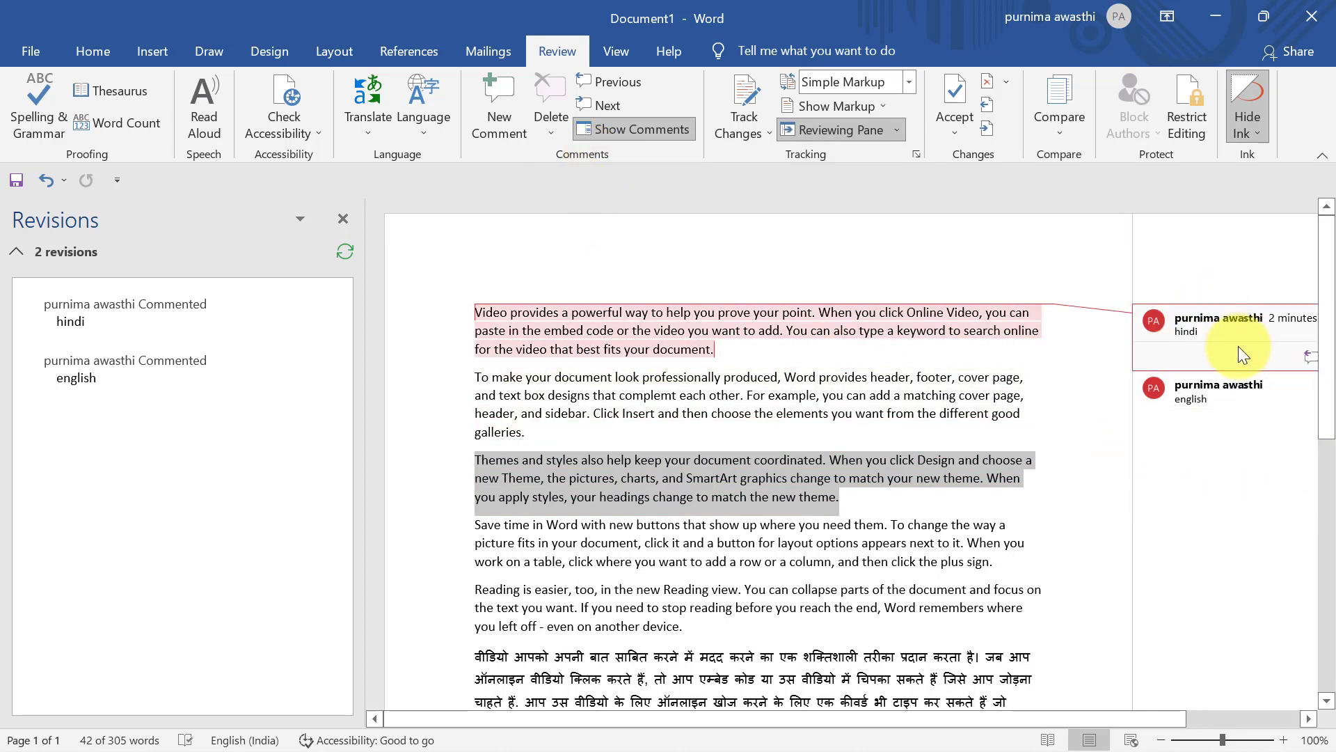
left_click(599, 83)
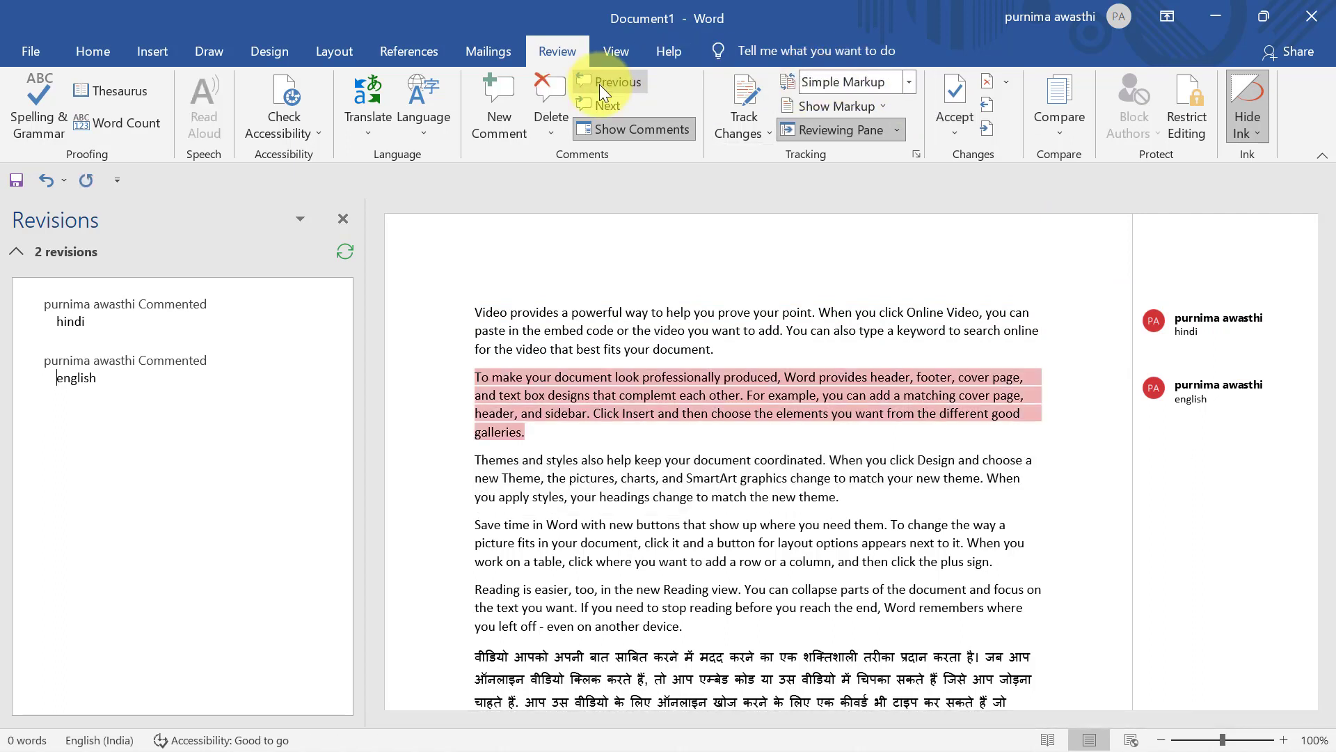
left_click(599, 83)
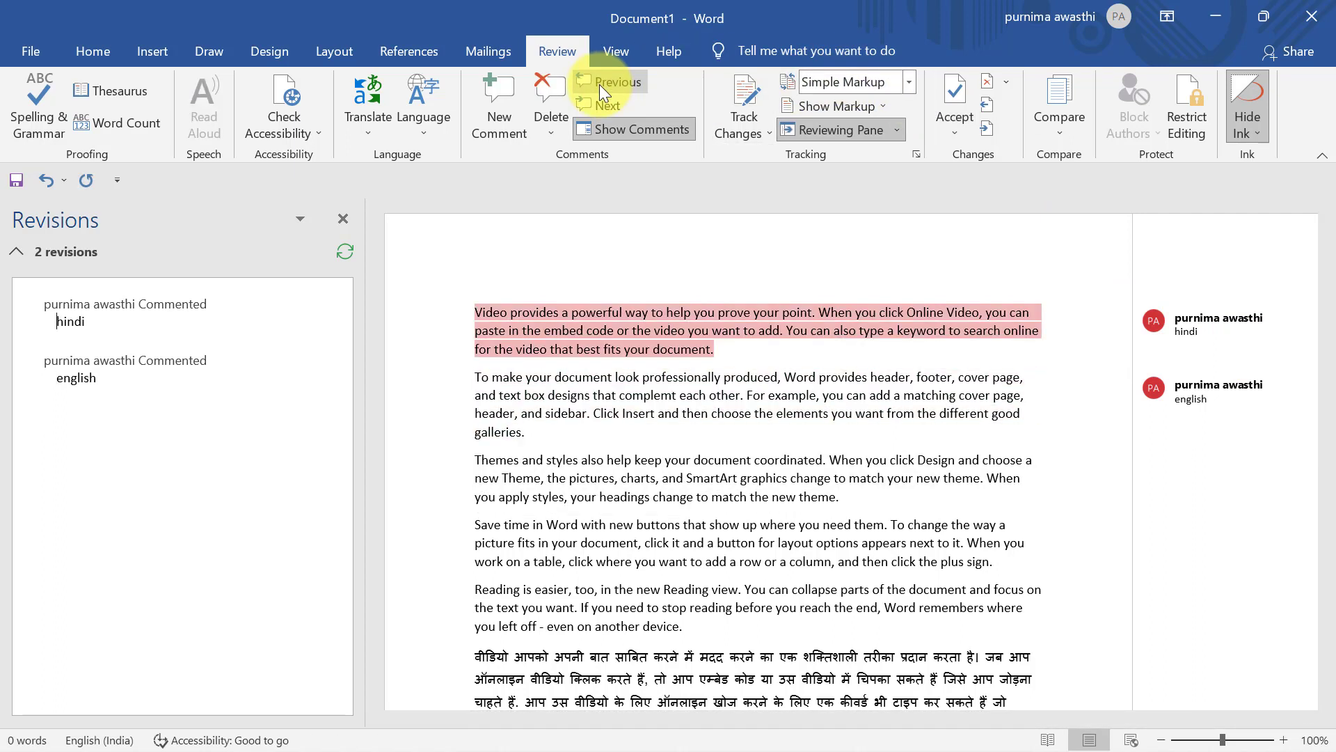
left_click(601, 104)
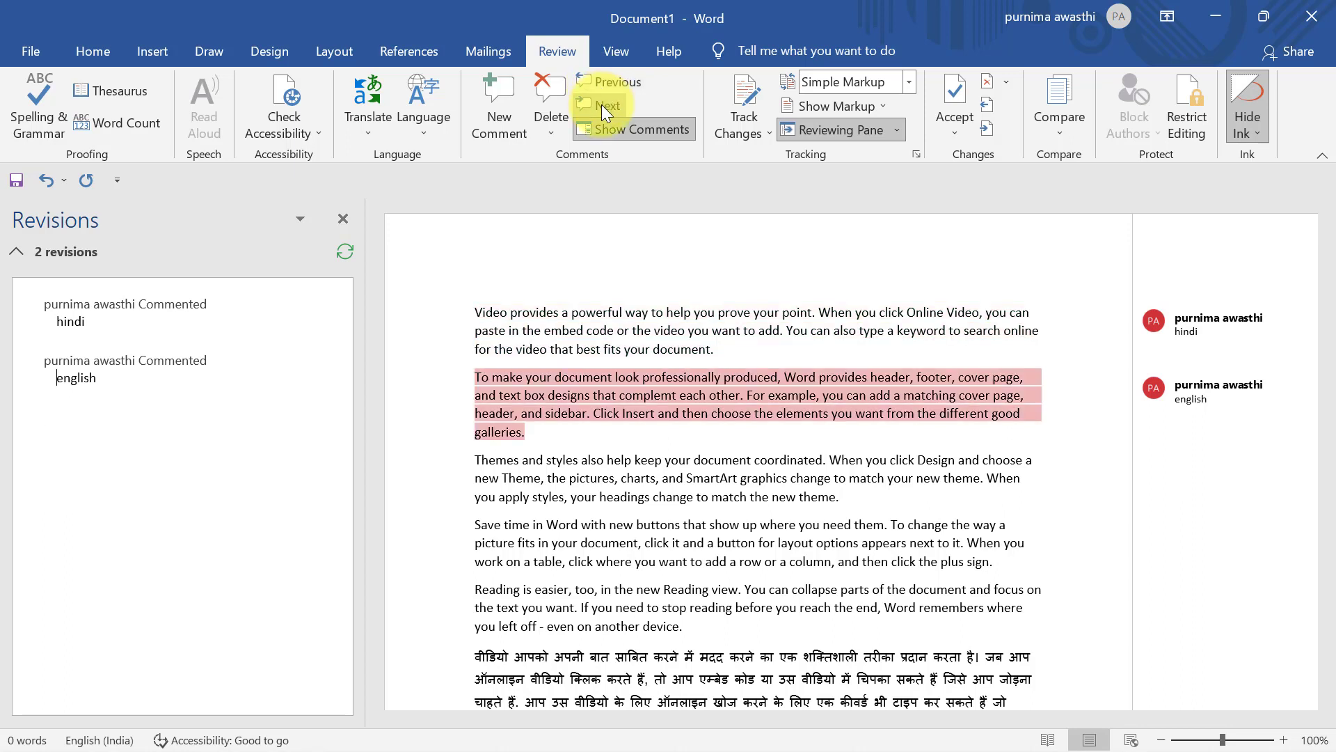
left_click(602, 104)
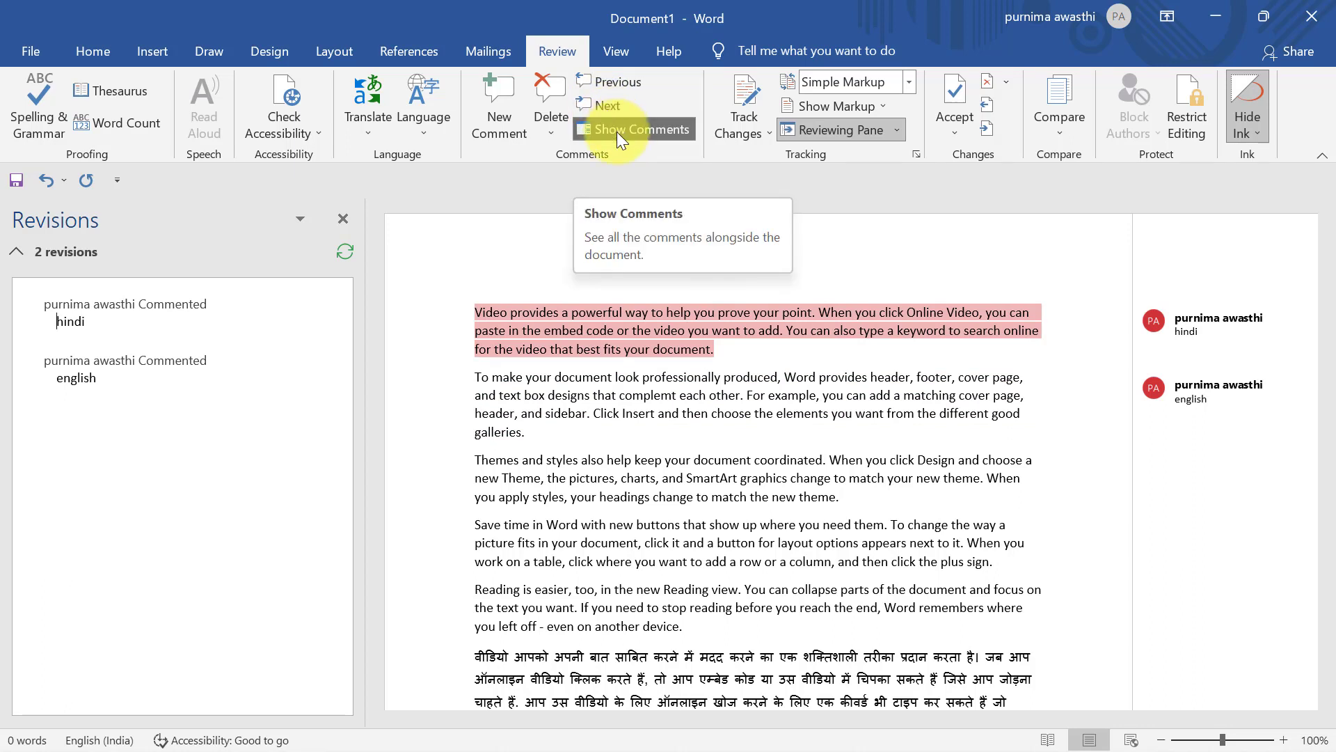
Toggle Show Comments off and on, choose Delete All Comments in Document, and close the Revisions pane
left_click(616, 132)
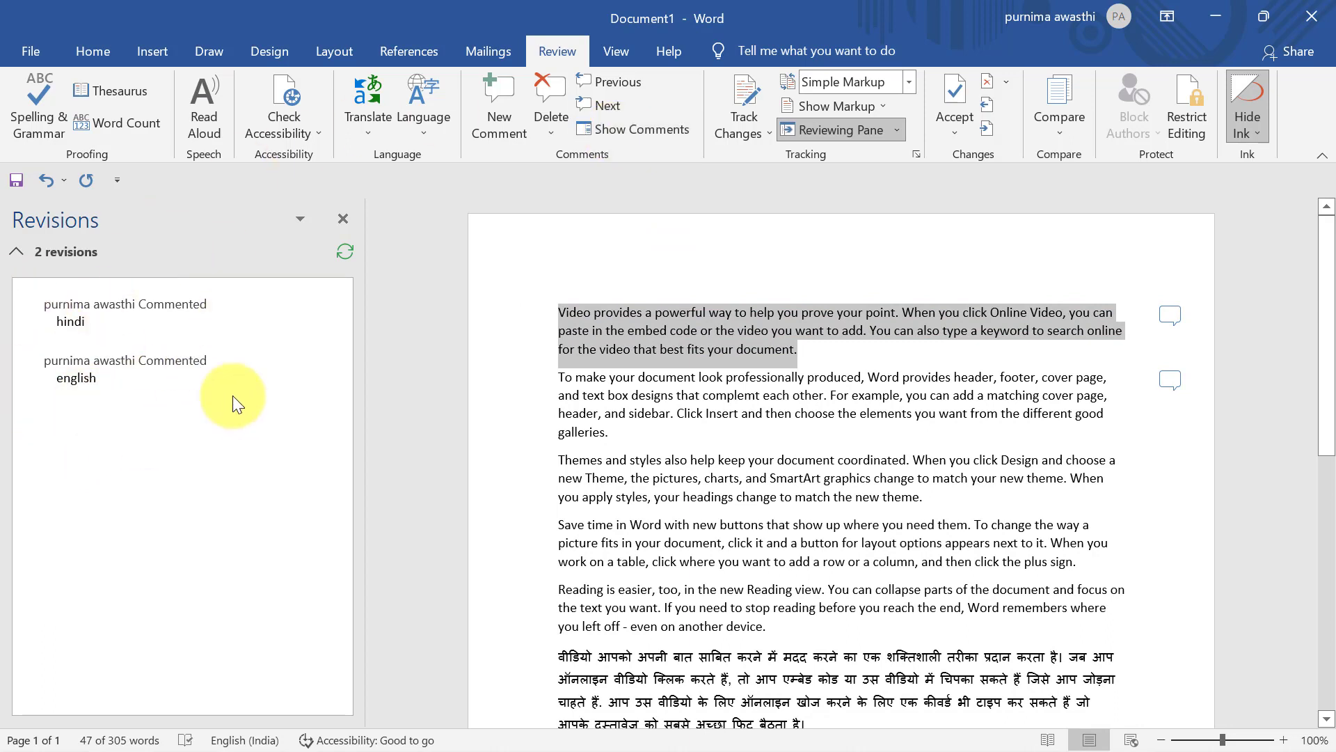
left_click(639, 135)
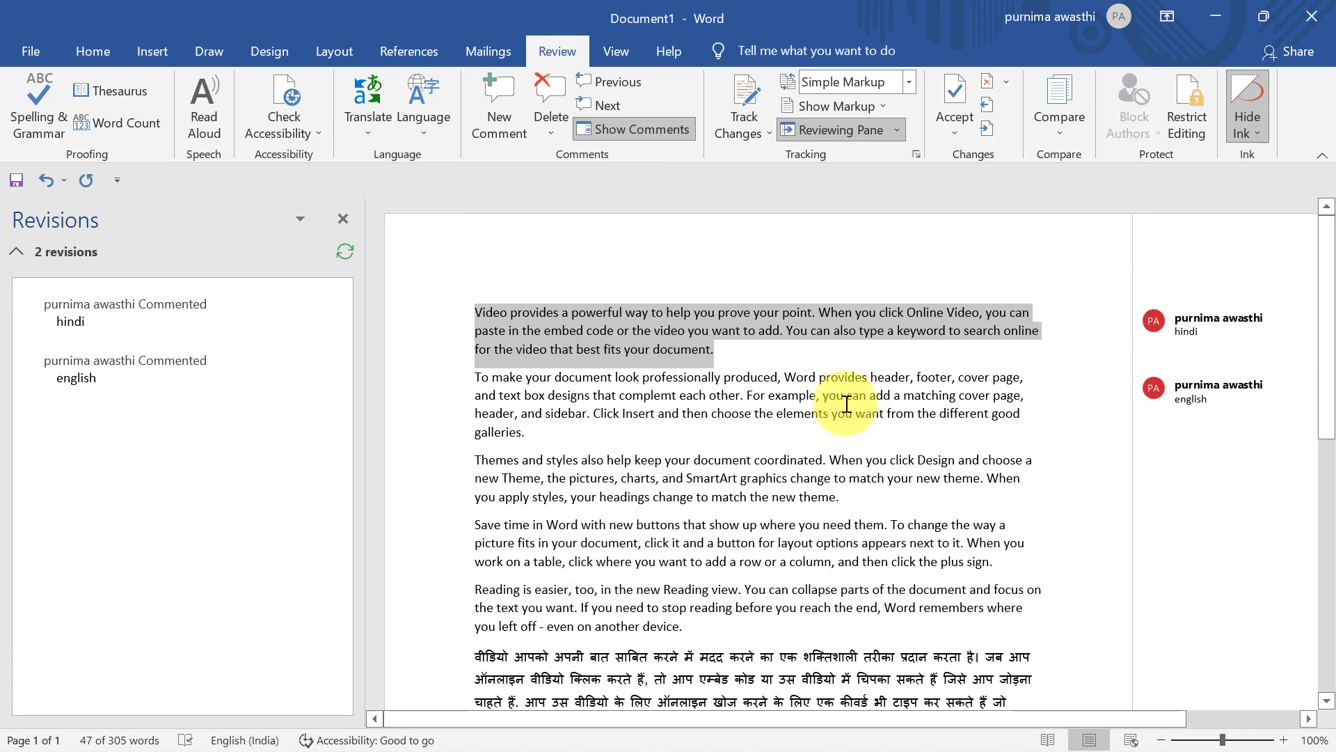
left_click(555, 131)
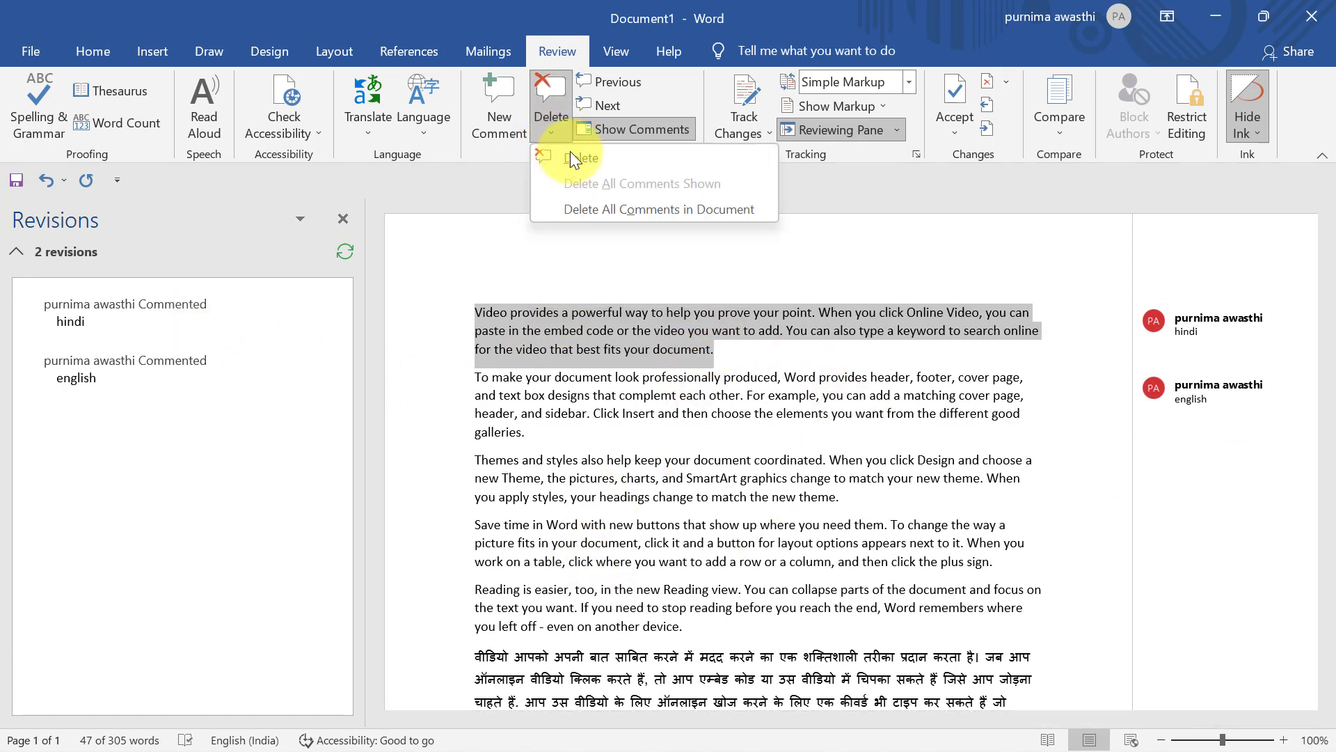
left_click(597, 207)
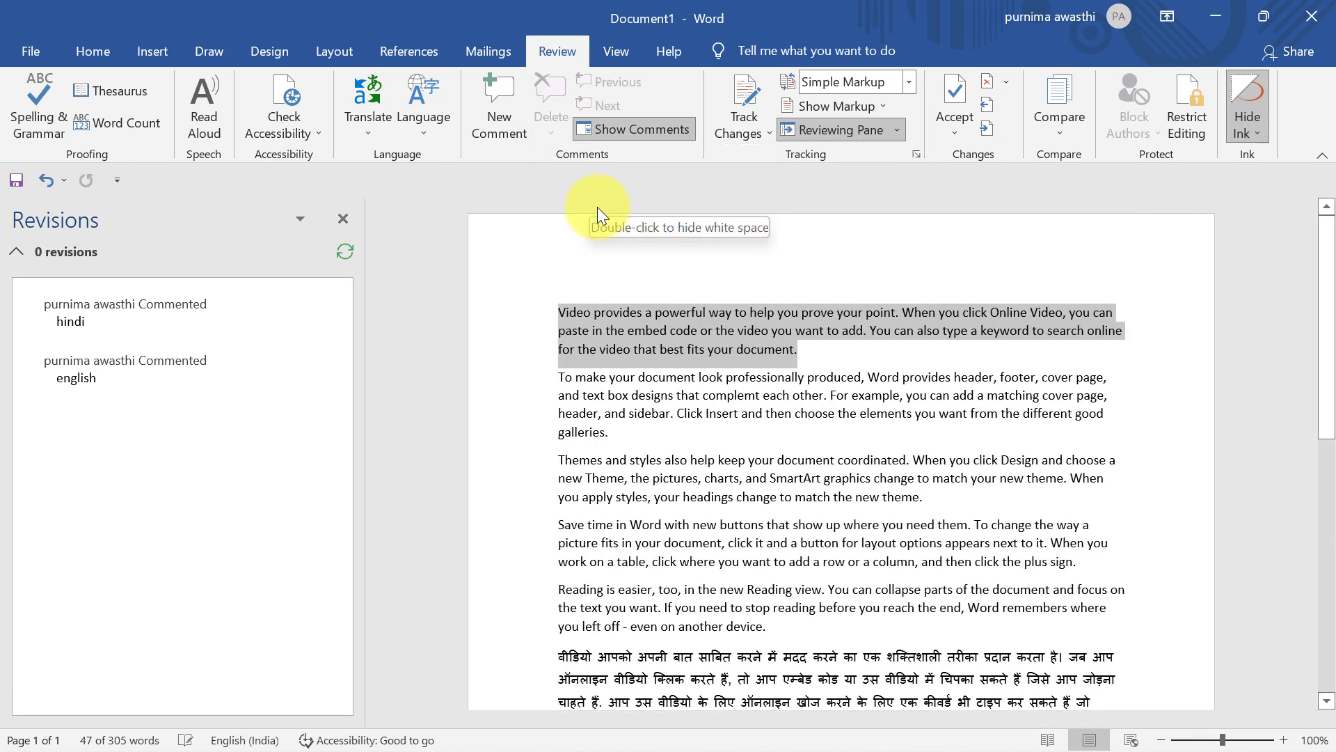
left_click(342, 219)
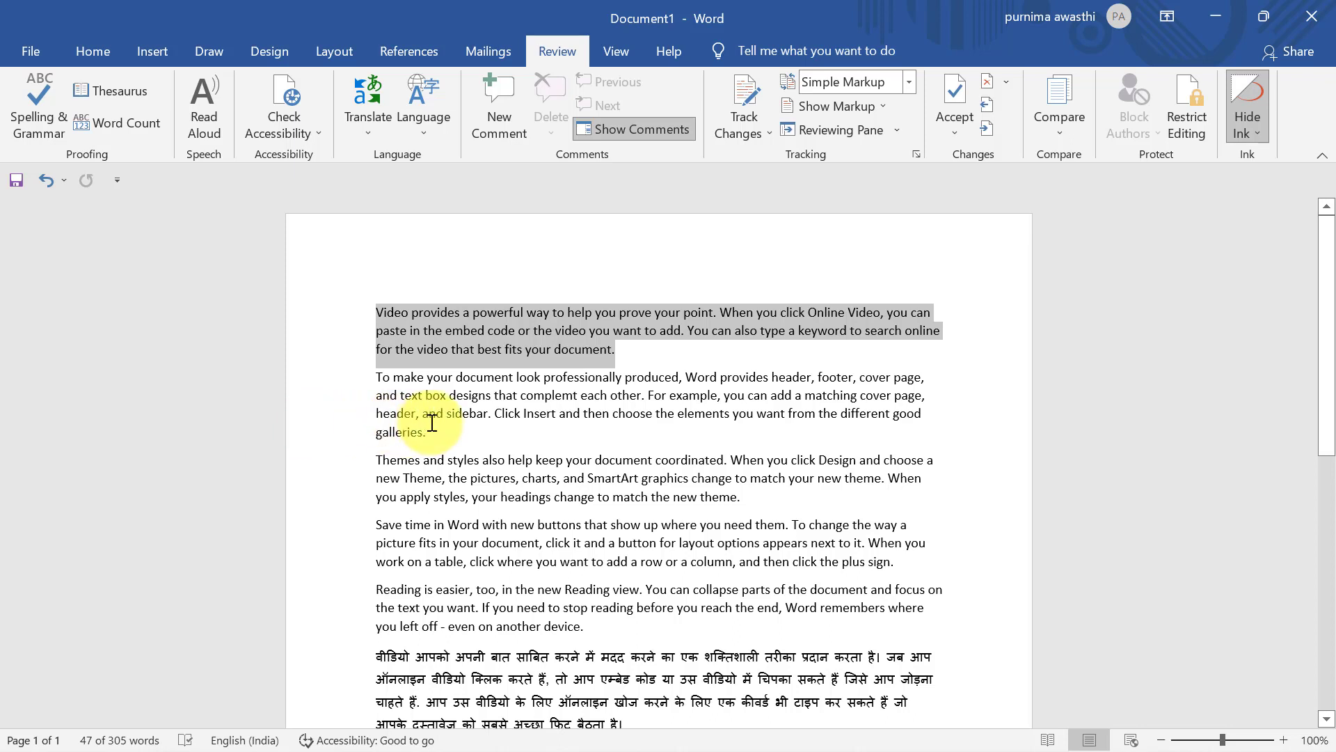
Turn on Track Changes and insert 'dkajdkaldkldkd' at the end of the first paragraph
left_click(456, 432)
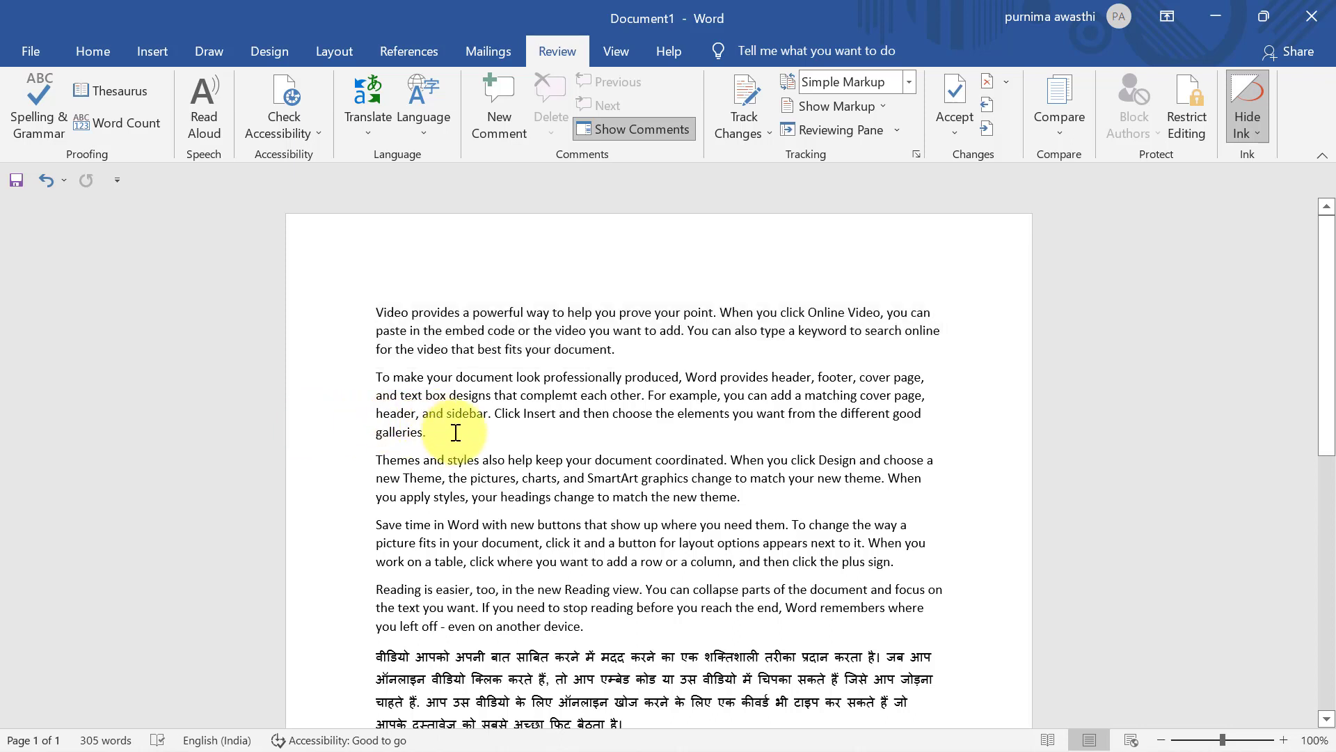
left_click(749, 82)
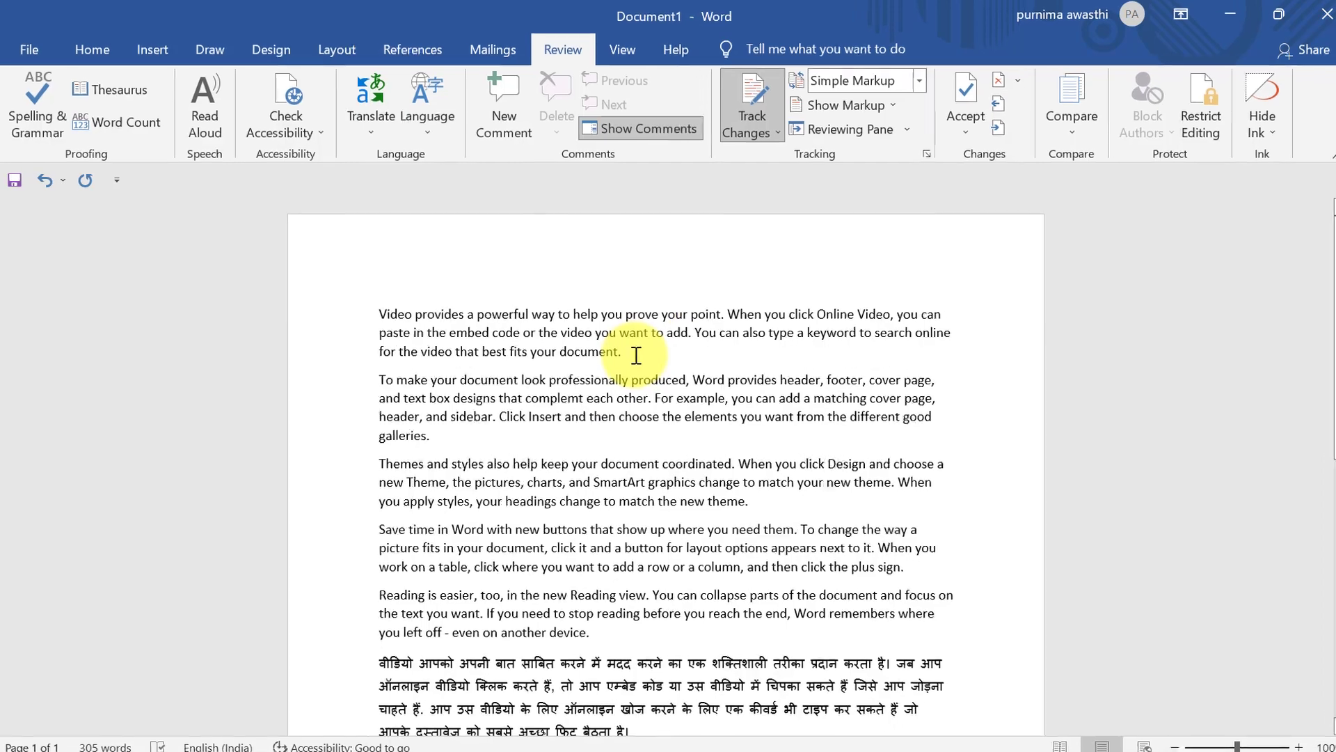
type("dkajdkaldkldkd")
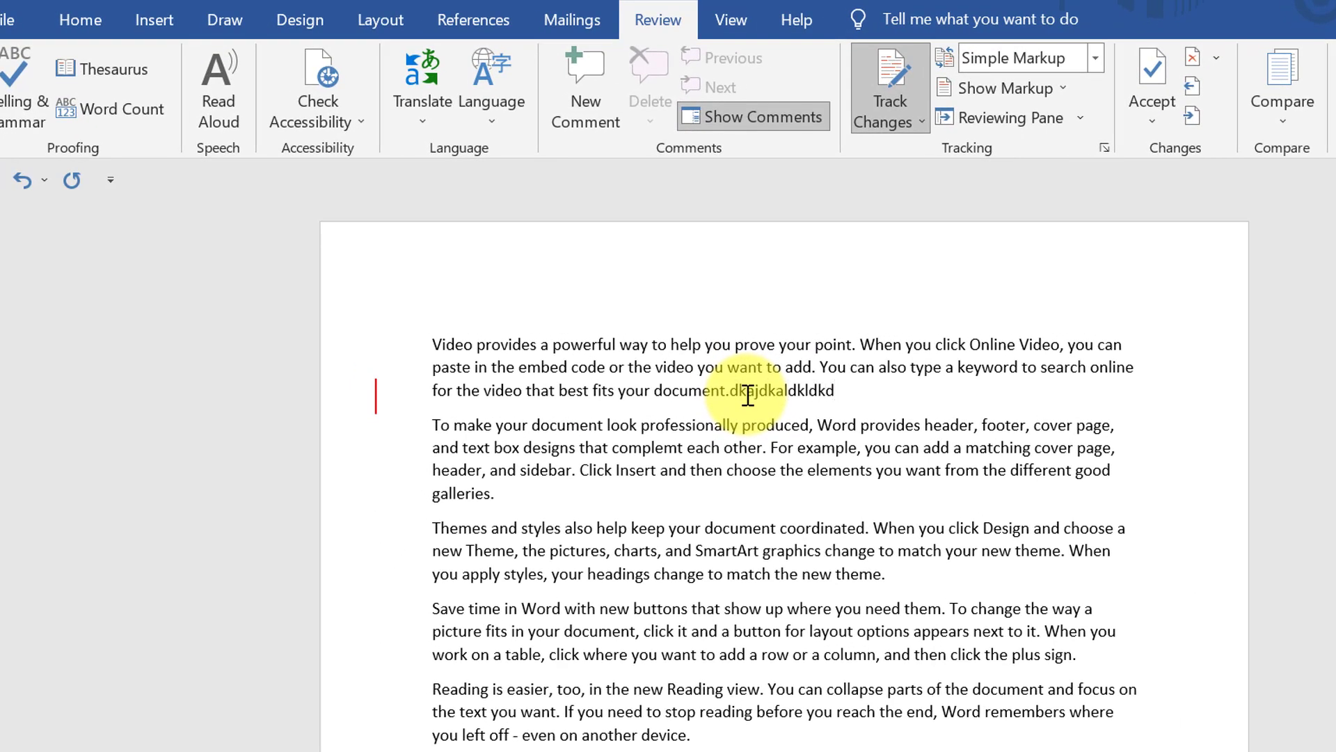
Toggle the tracked insertion between All Markup and Simple Markup views
left_click(377, 394)
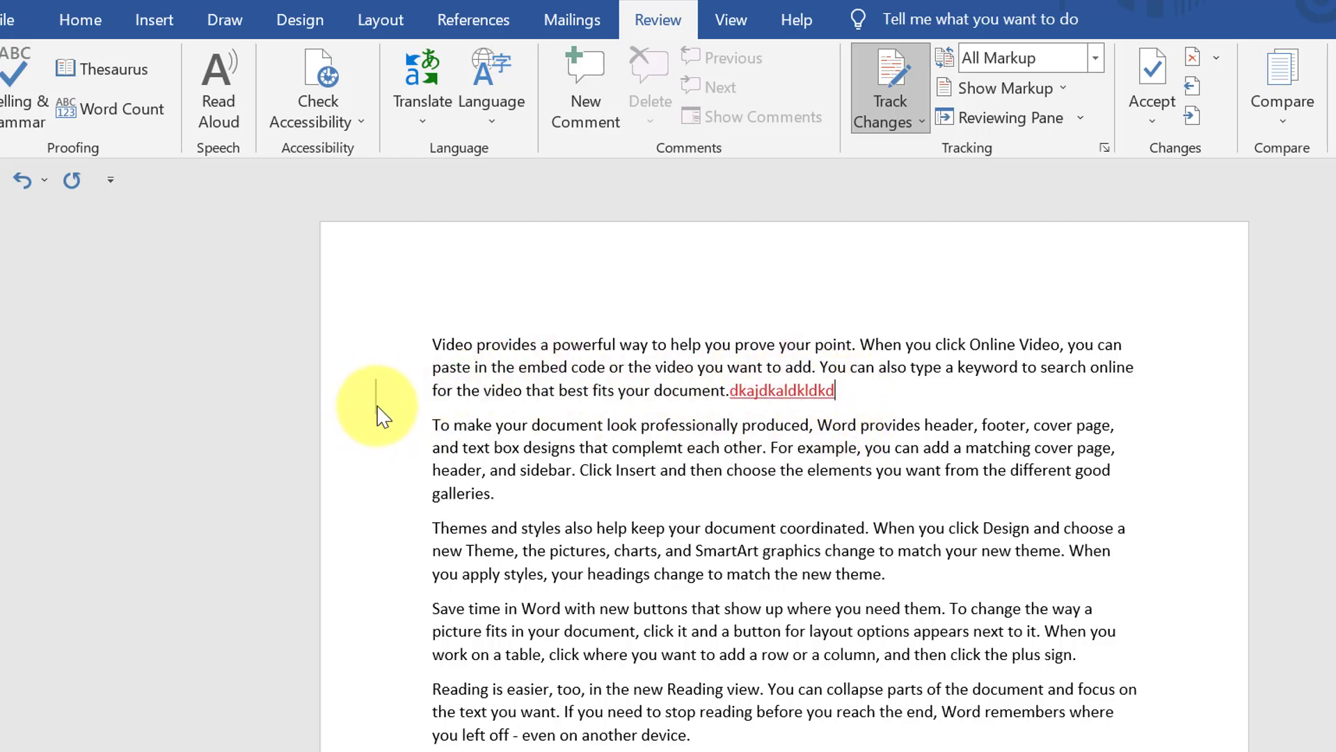
left_click(377, 407)
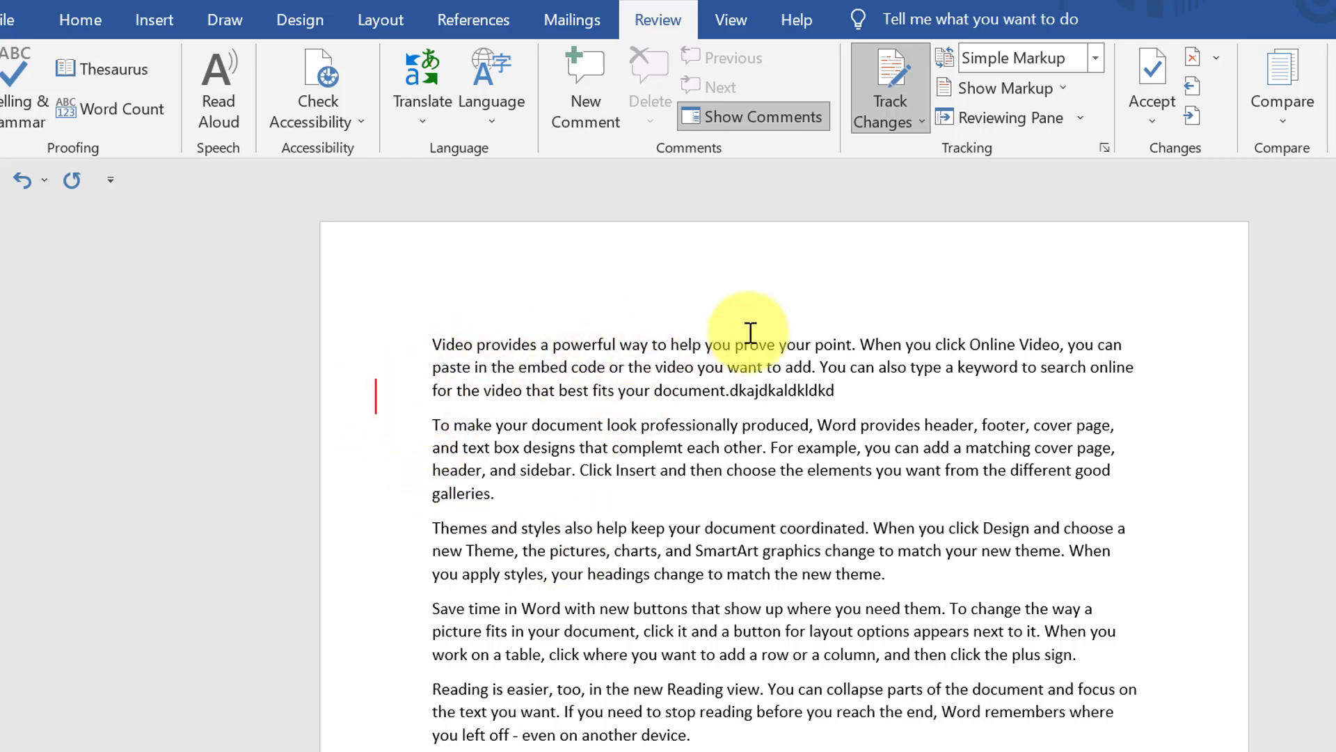
left_click(377, 403)
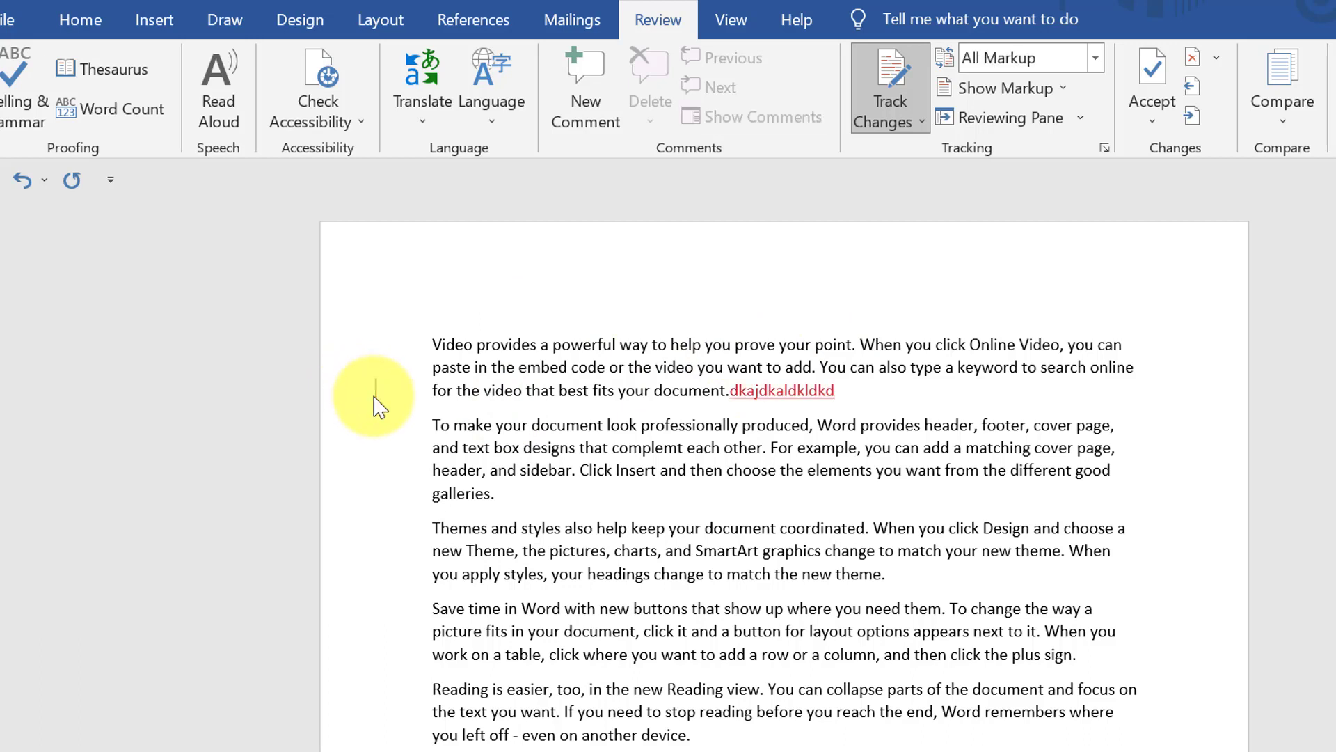
left_click(378, 404)
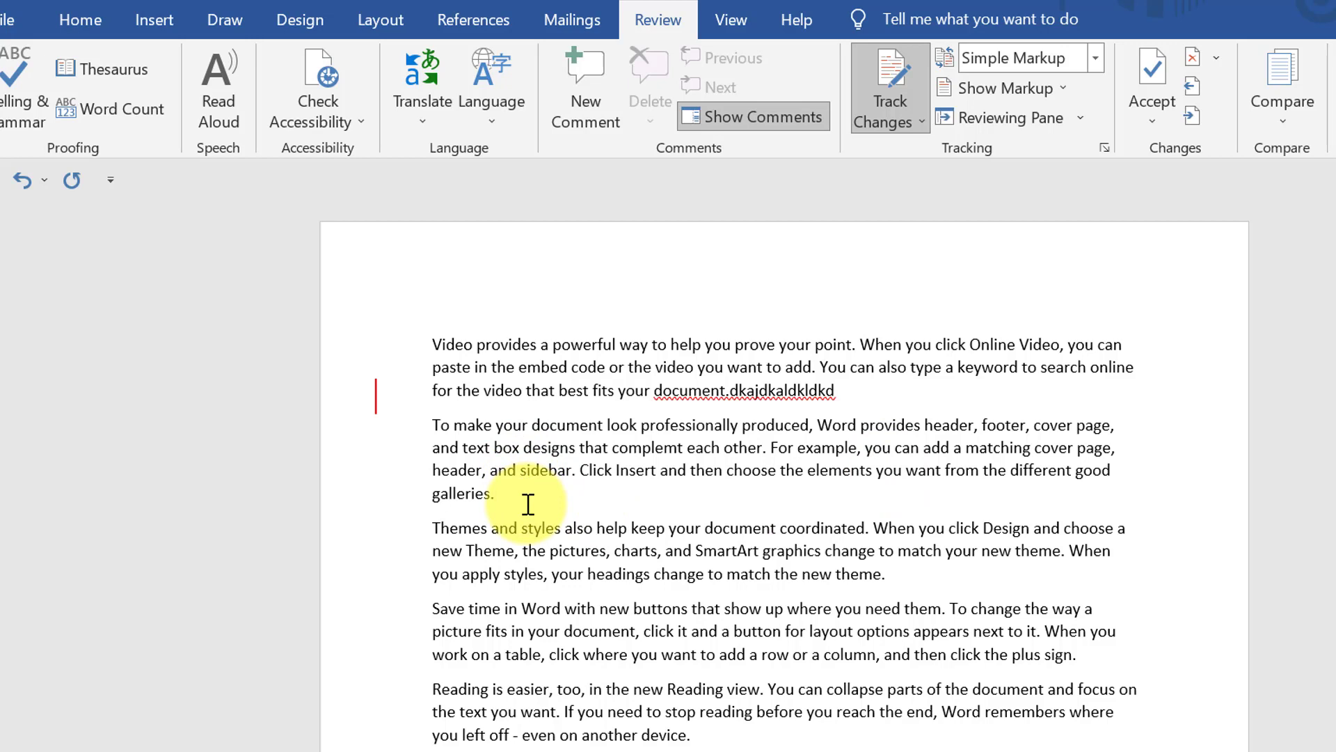
Delete paragraph two's ending back to 'choose th' as a tracked change, toggling its strikethrough view
key("BackSpace")
key("BackSpace")
key("BackSpace")
key("BackSpace")
key("BackSpace")
key("BackSpace")
key("BackSpace")
key("BackSpace")
key("BackSpace")
key("BackSpace")
key("BackSpace")
key("BackSpace")
key("BackSpace")
key("BackSpace")
key("BackSpace")
key("BackSpace")
key("BackSpace")
key("BackSpace")
key("BackSpace")
key("BackSpace")
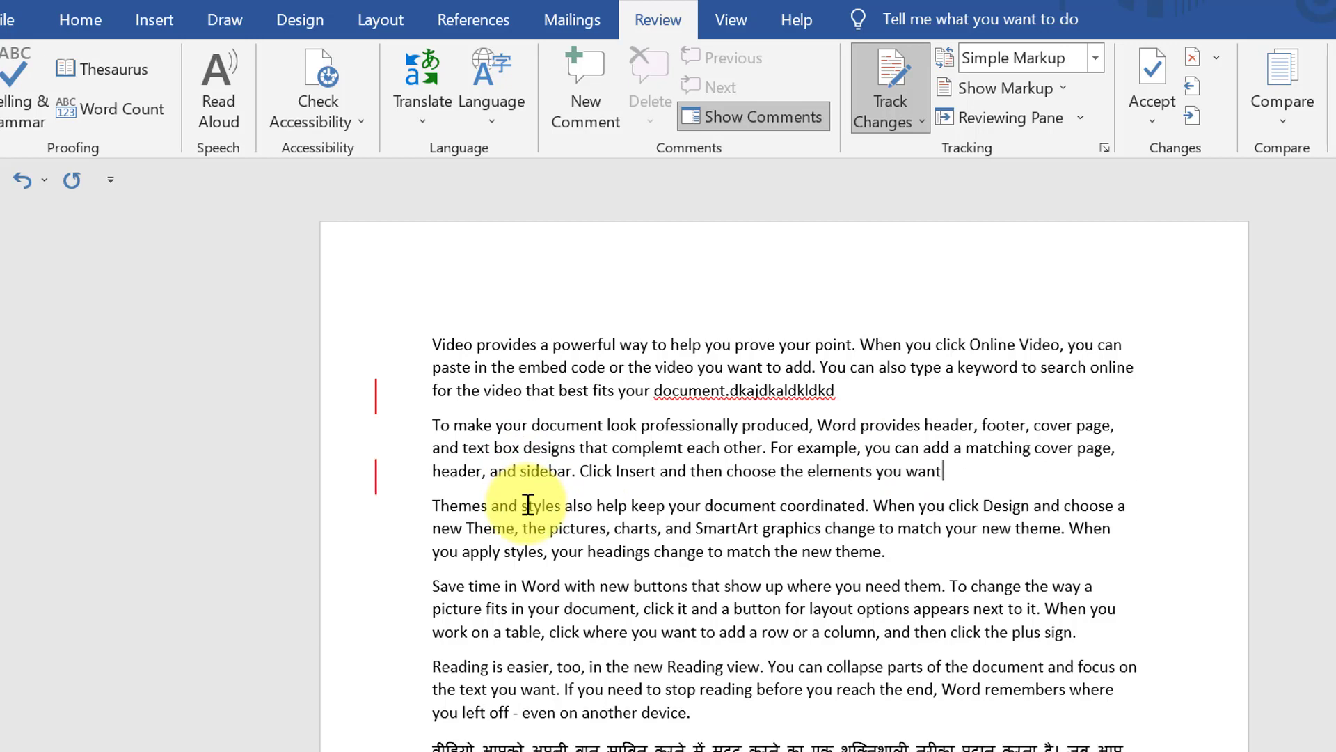
key("BackSpace")
key("BackSpace")
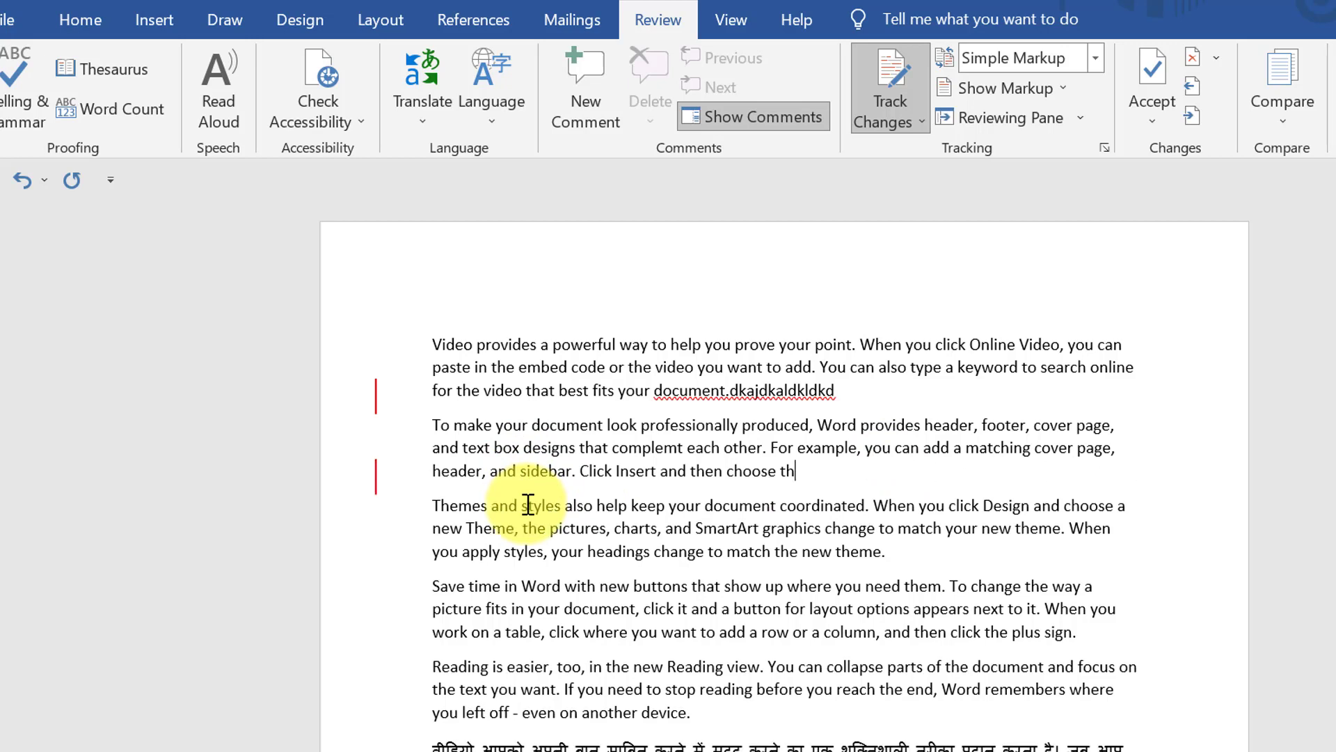
left_click(376, 487)
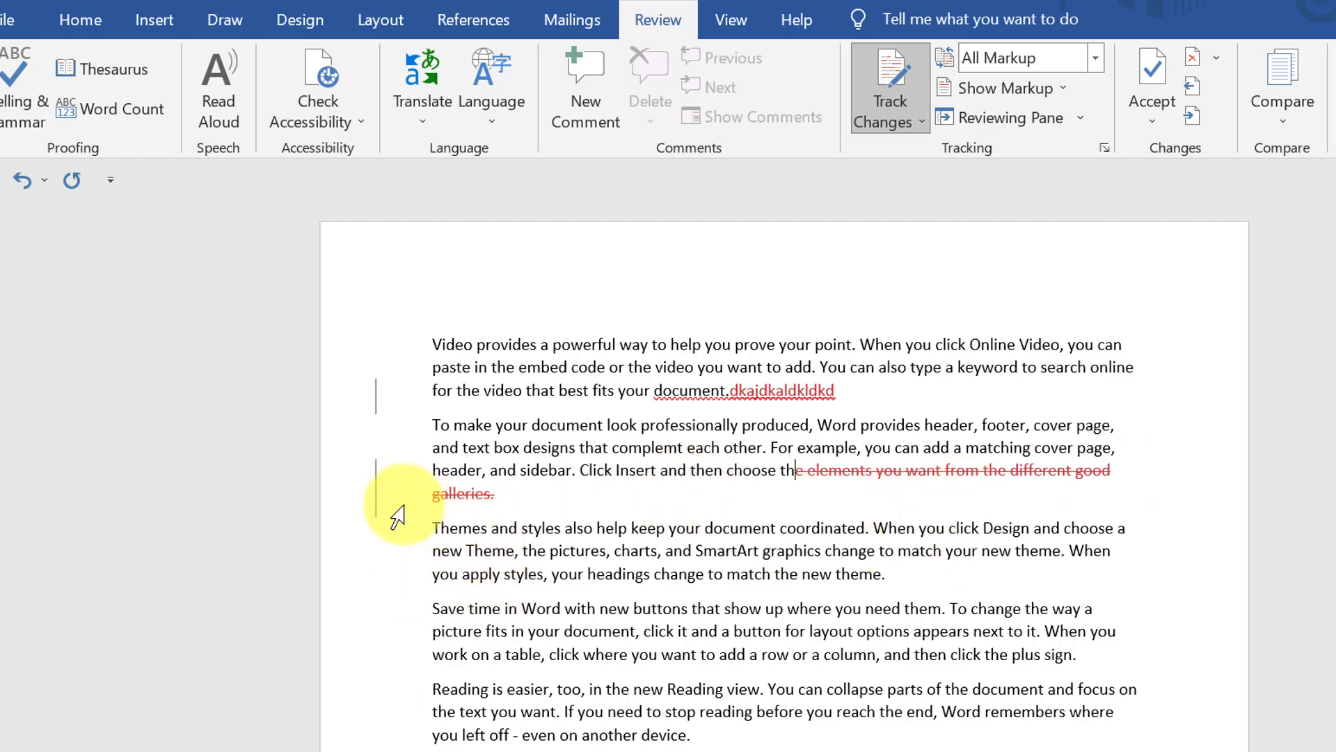
left_click(376, 487)
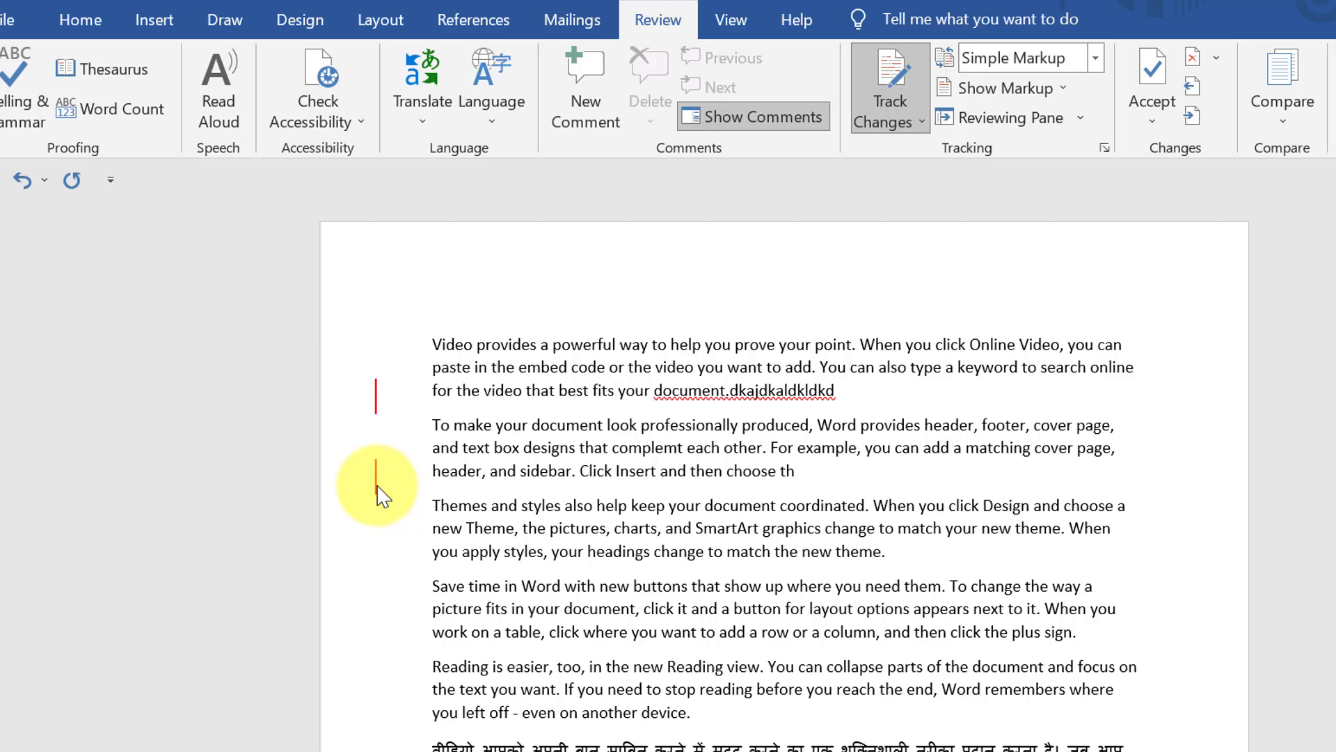
left_click(1097, 59)
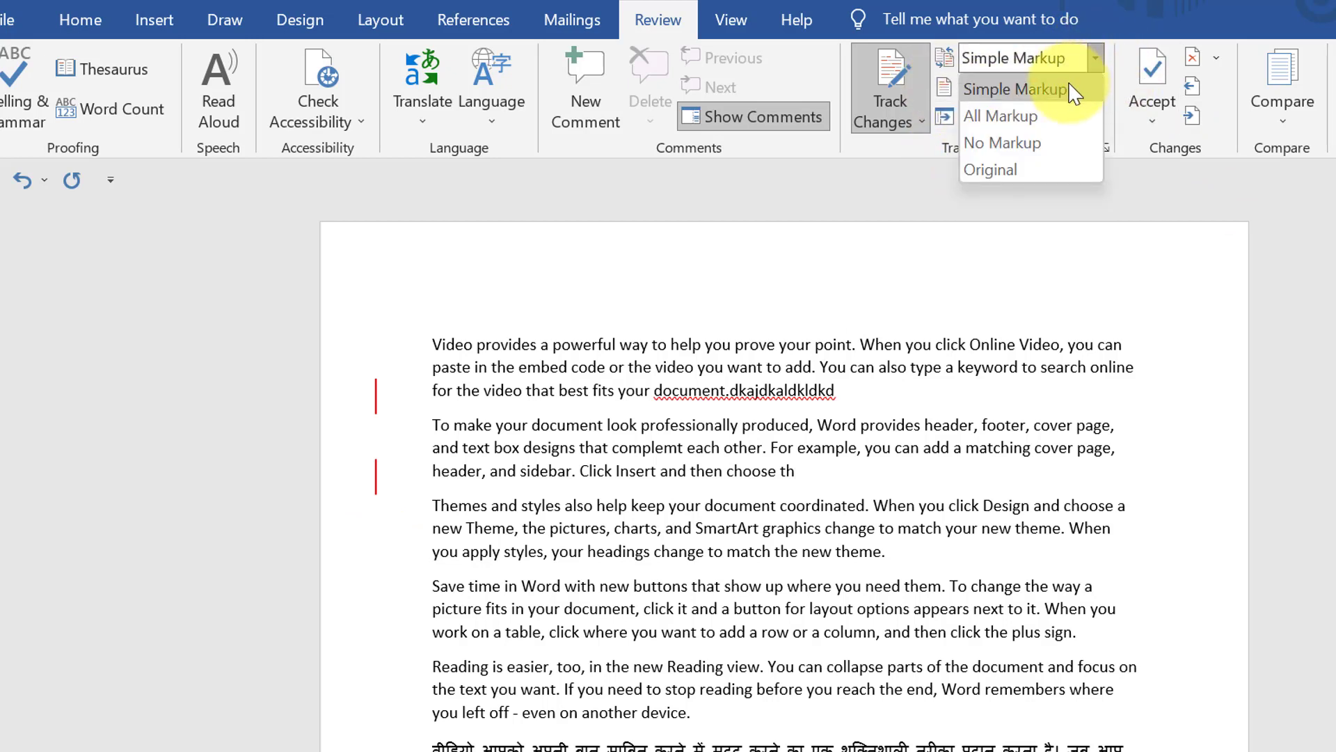
left_click(1040, 130)
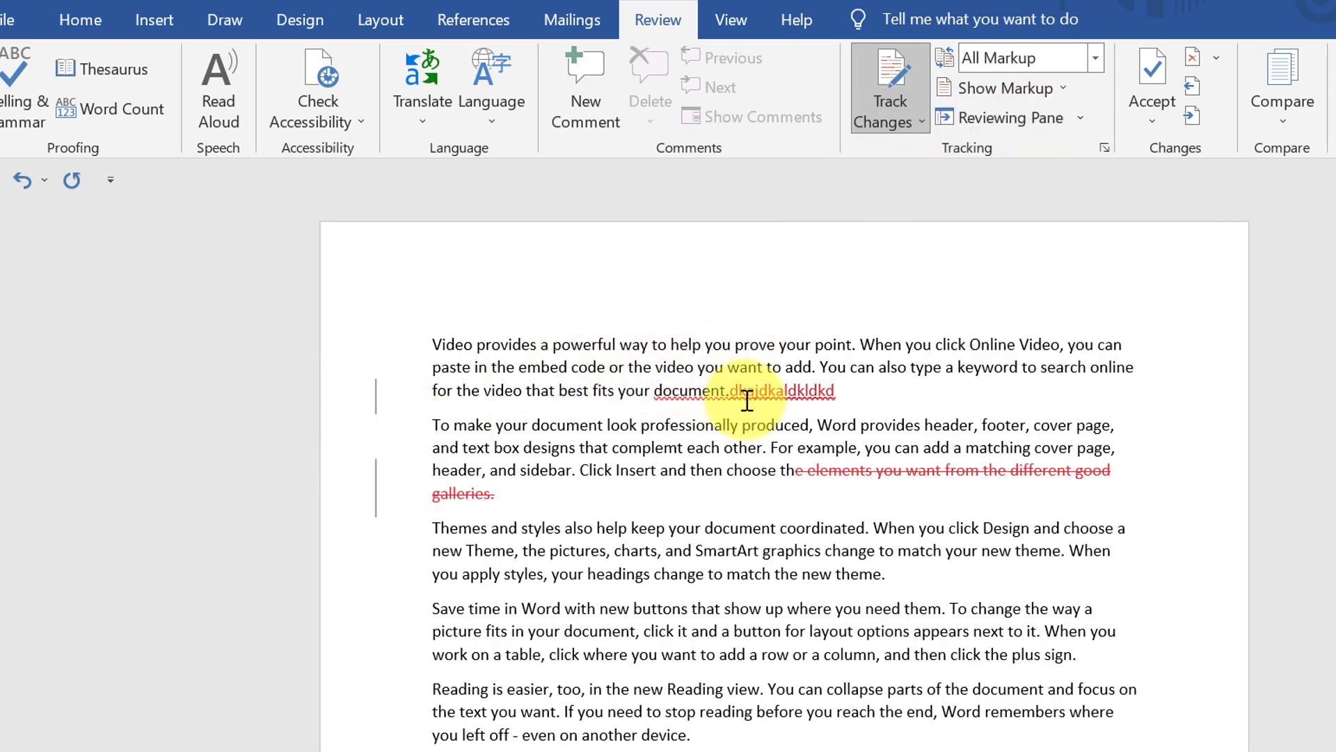
left_click(797, 471)
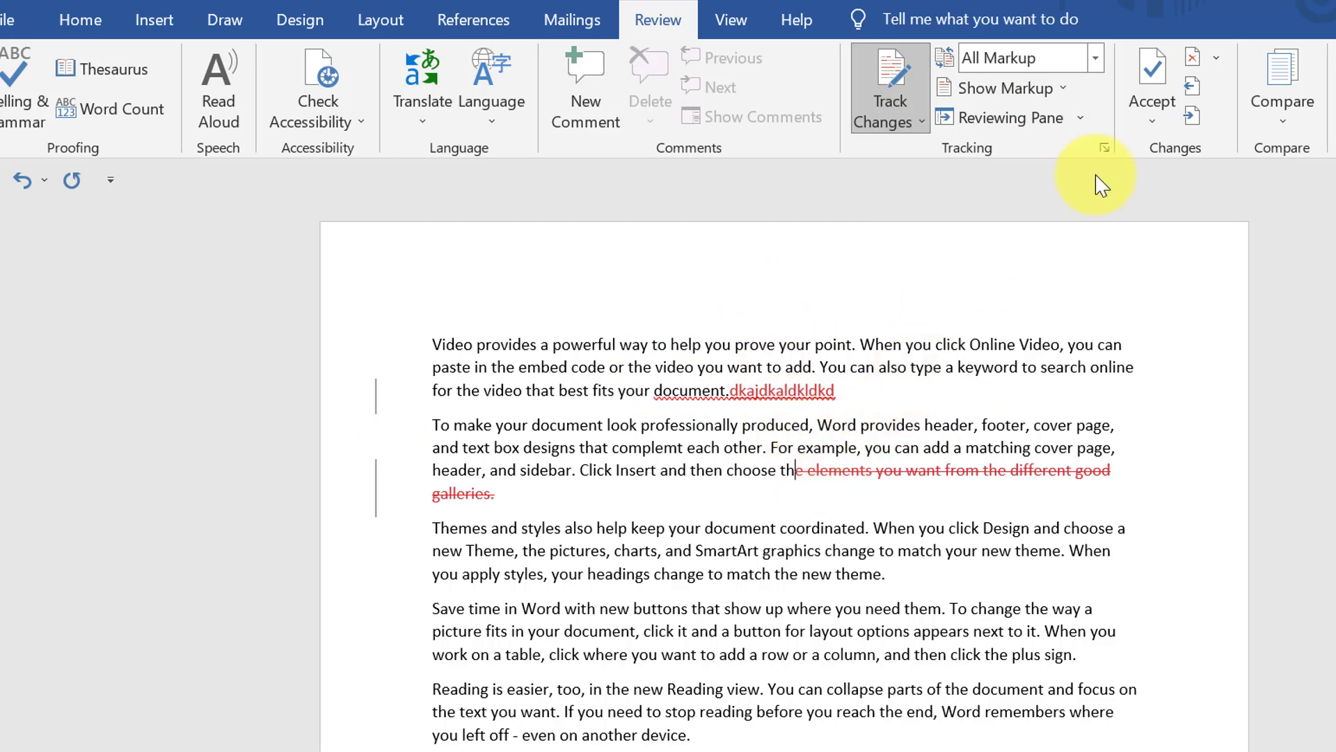
left_click(1097, 60)
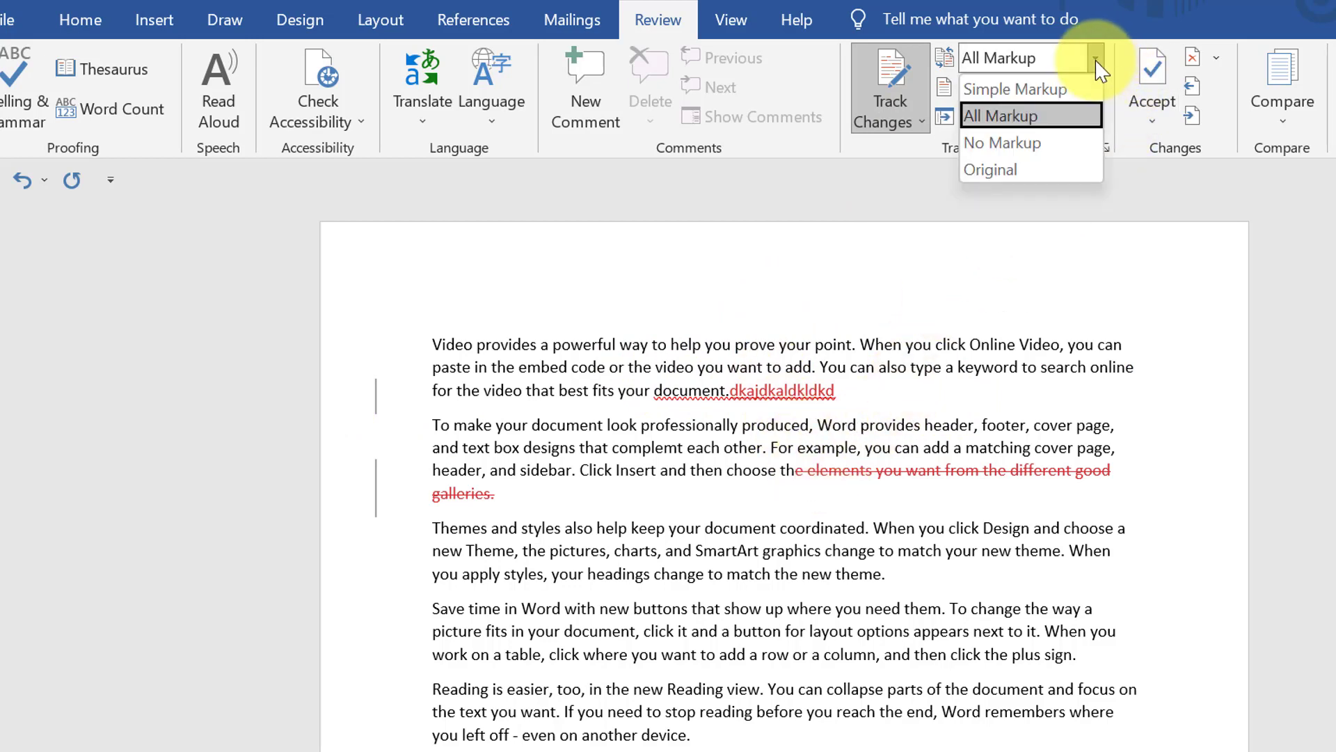
left_click(1037, 142)
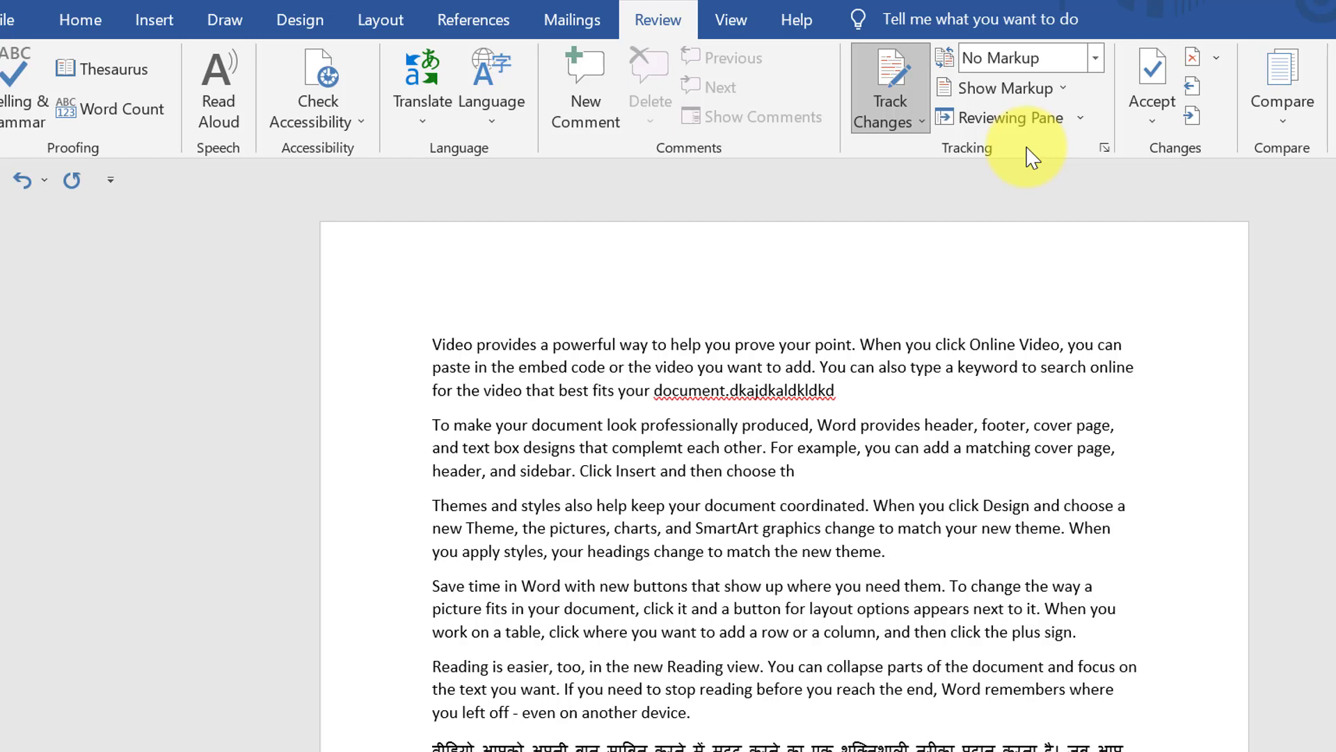
left_click(1096, 59)
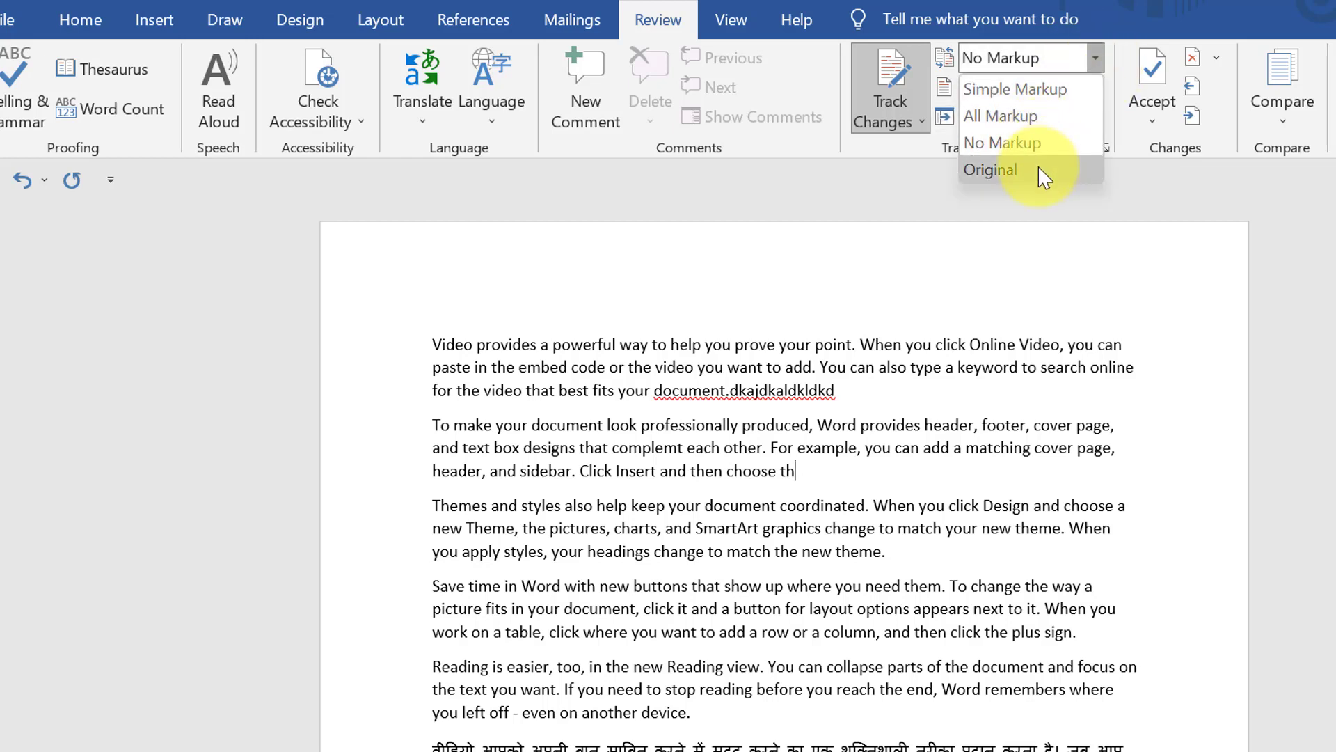
left_click(990, 170)
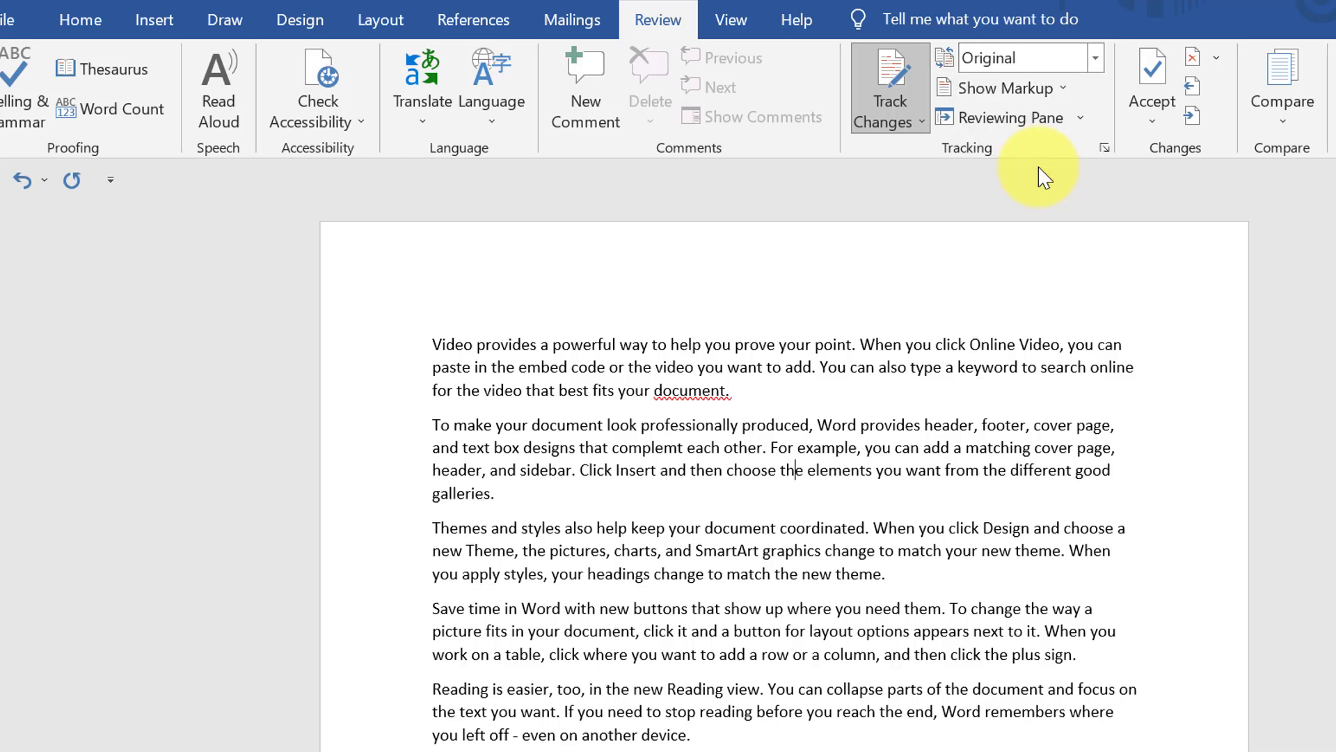
left_click(1097, 63)
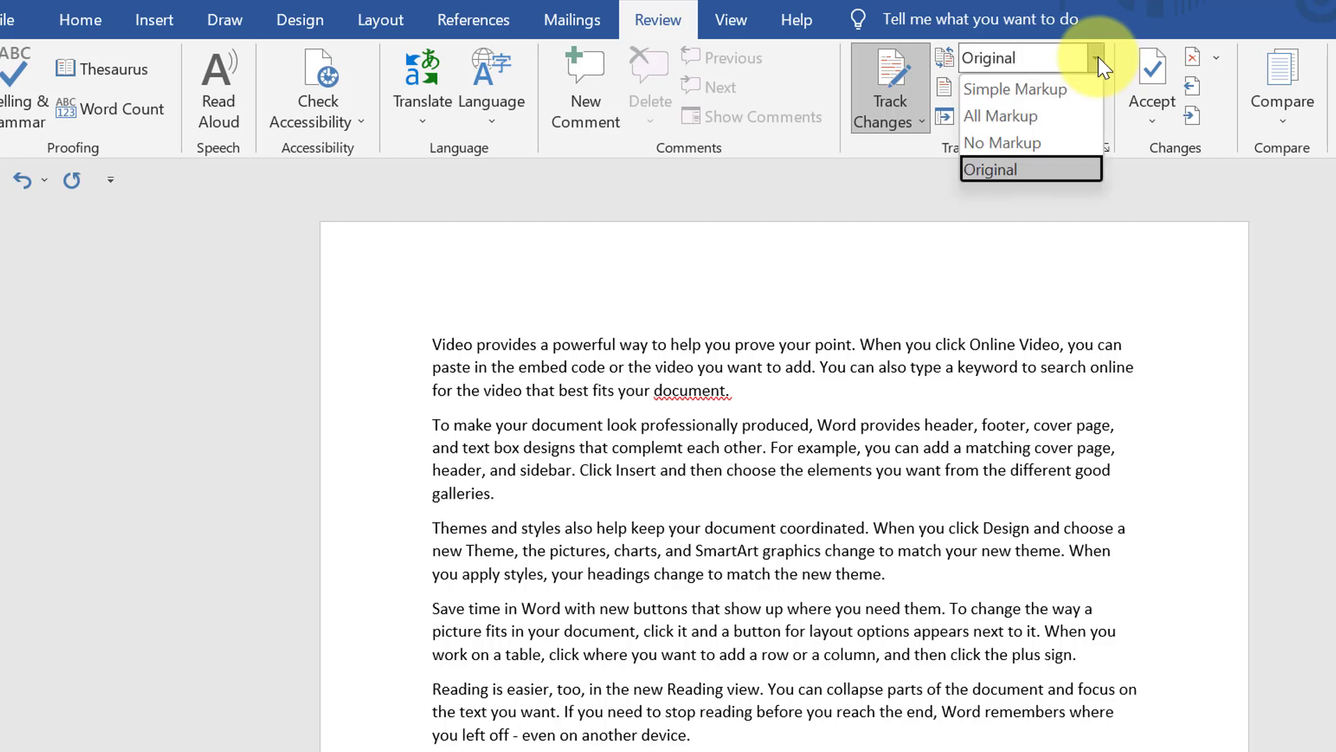
left_click(1086, 98)
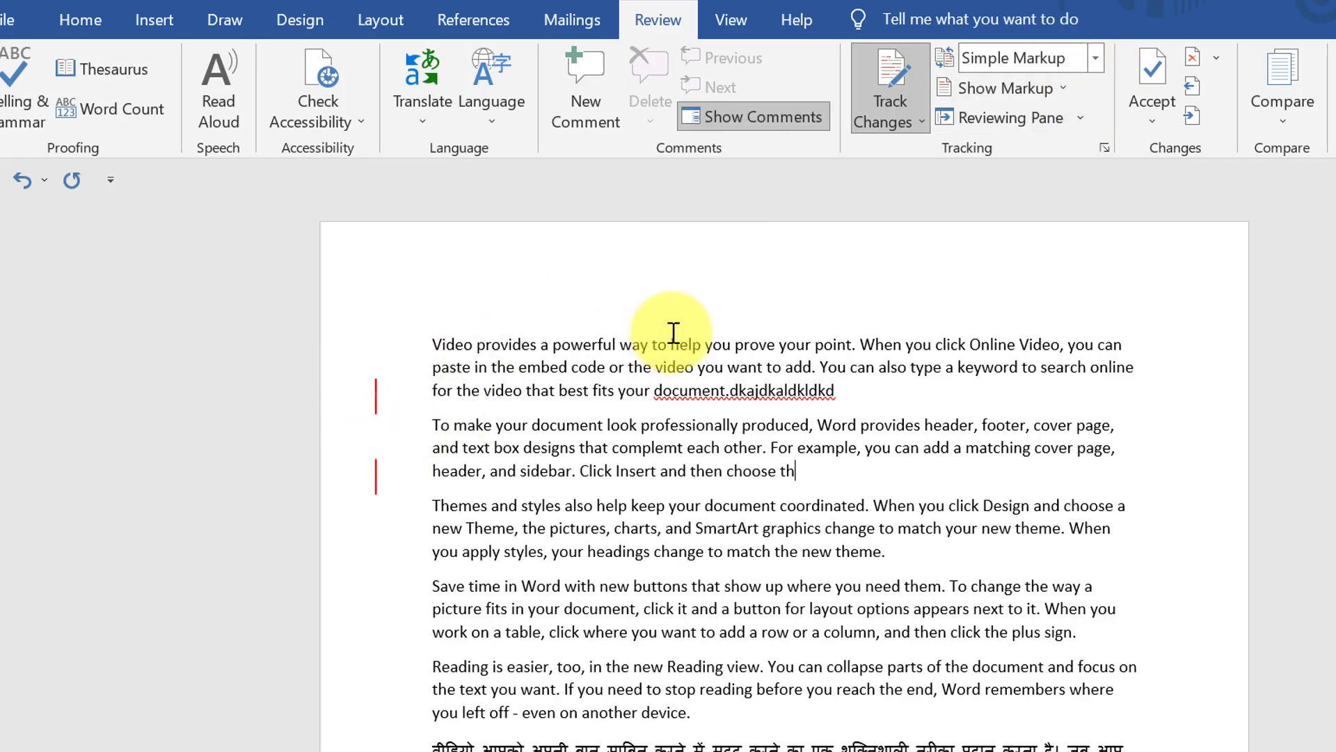
Set Show Markup > Balloons to Show Revisions in Balloons
left_click(1068, 91)
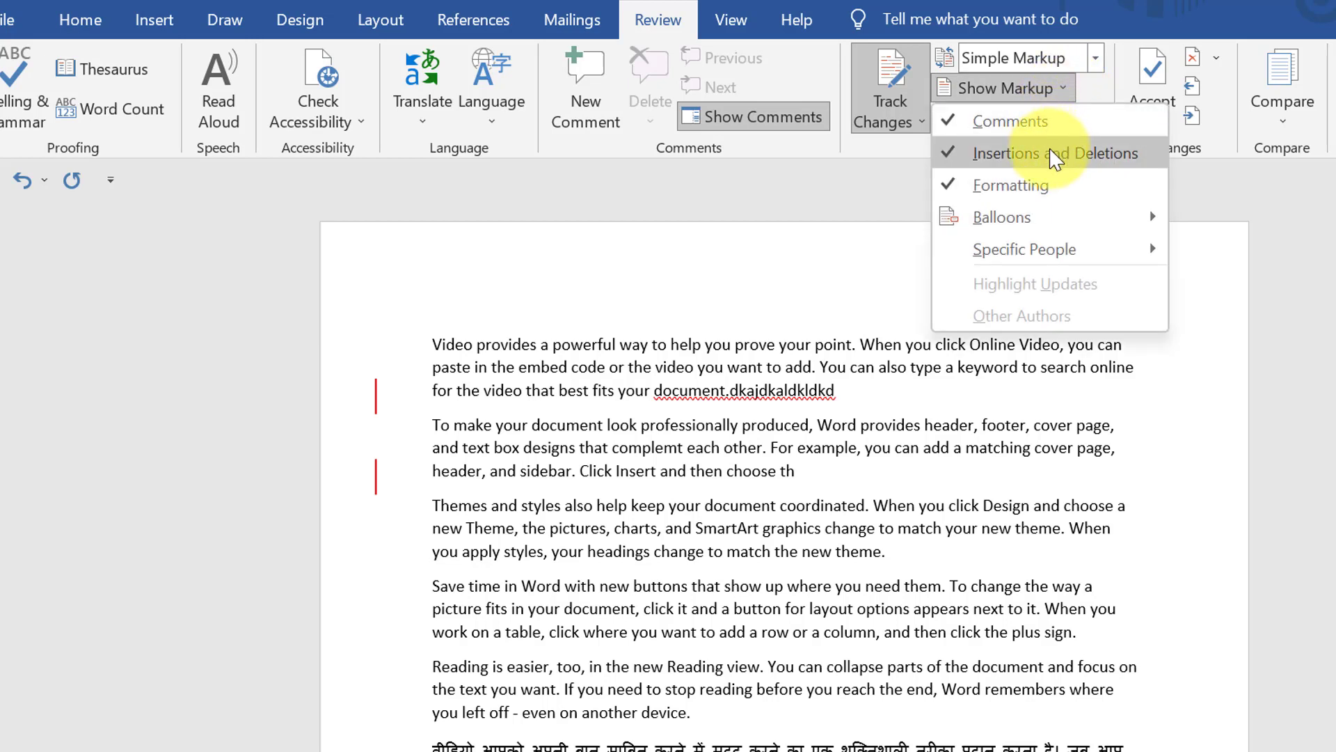
mouse_move(1049, 215)
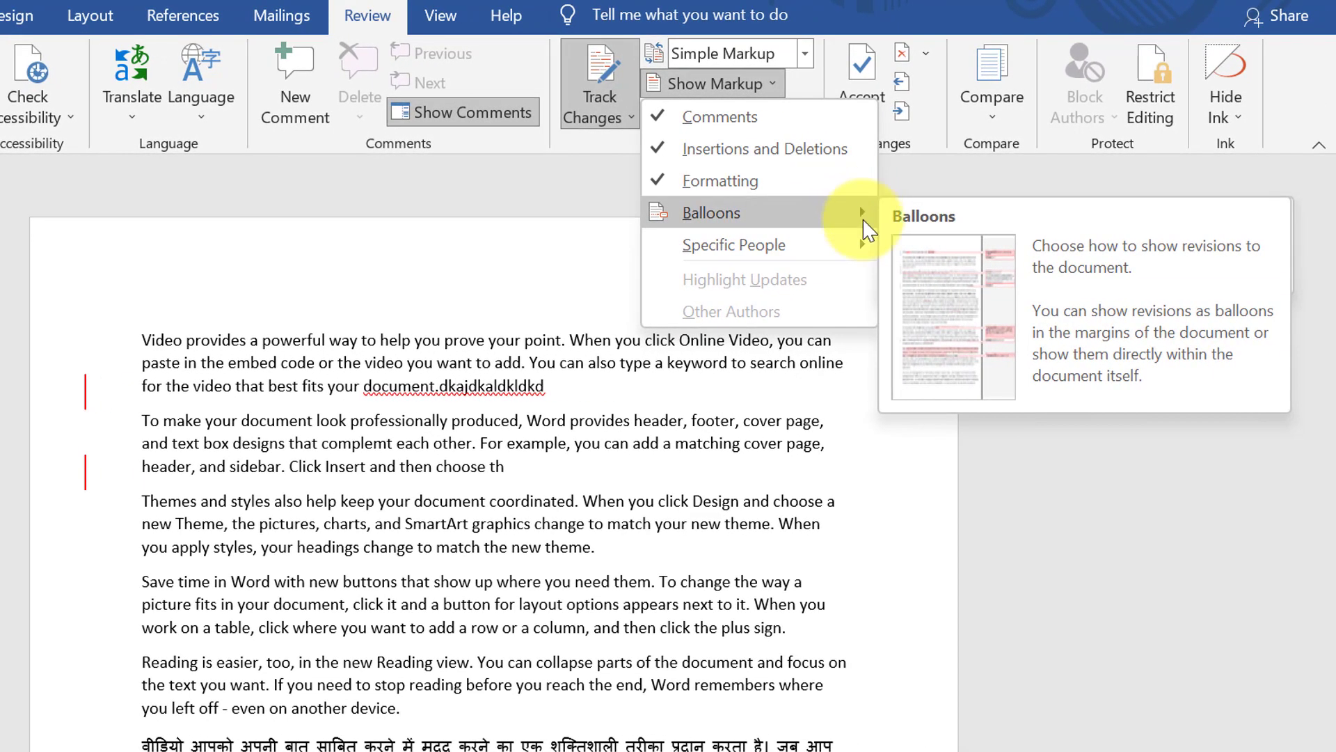
mouse_move(734, 223)
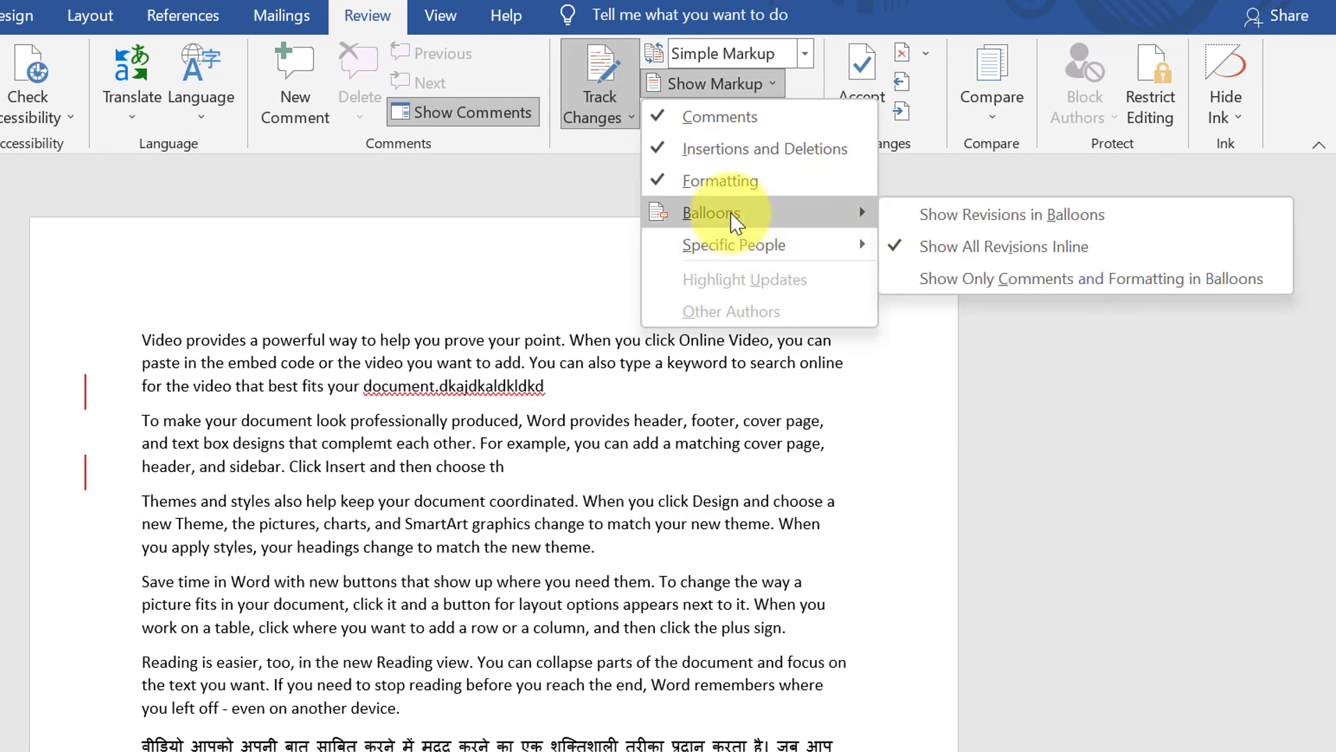
left_click(1009, 230)
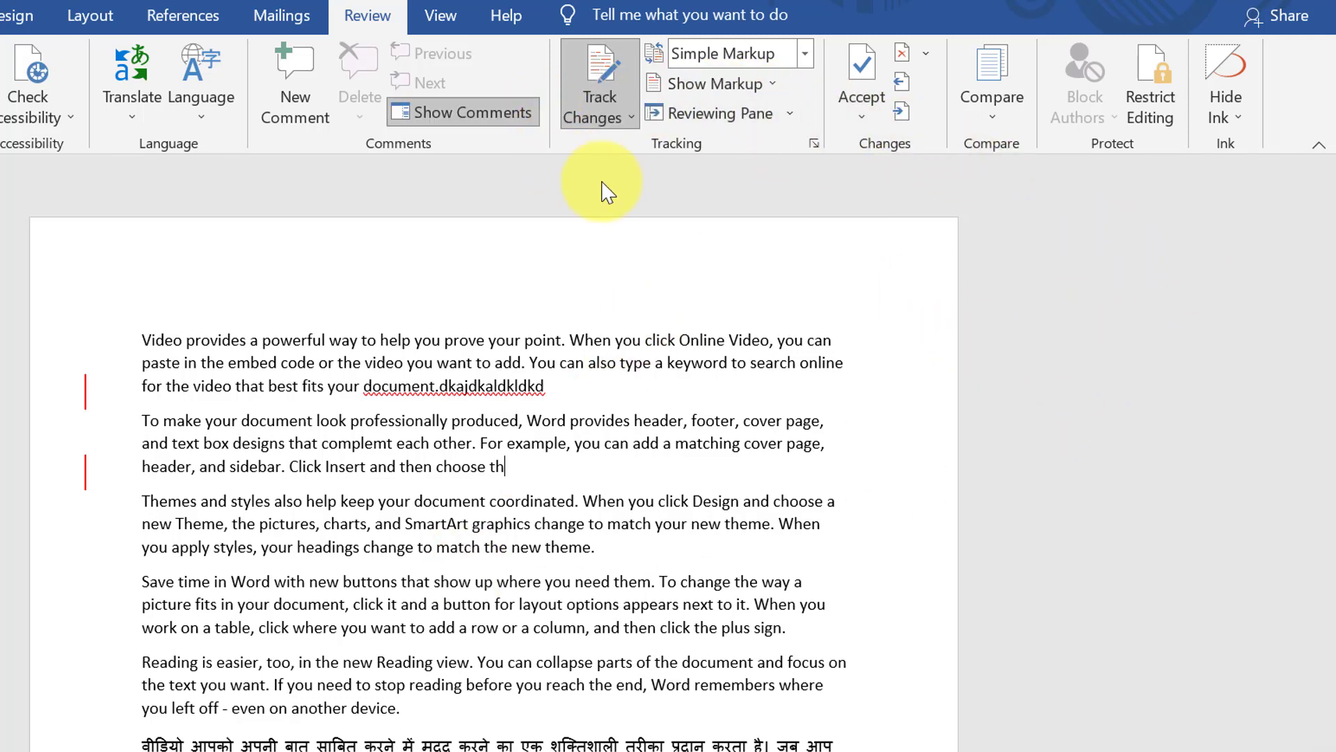
Open and close the Reviewing Pane, then accept the second paragraph's tracked deletion with Accept This Change
left_click(738, 129)
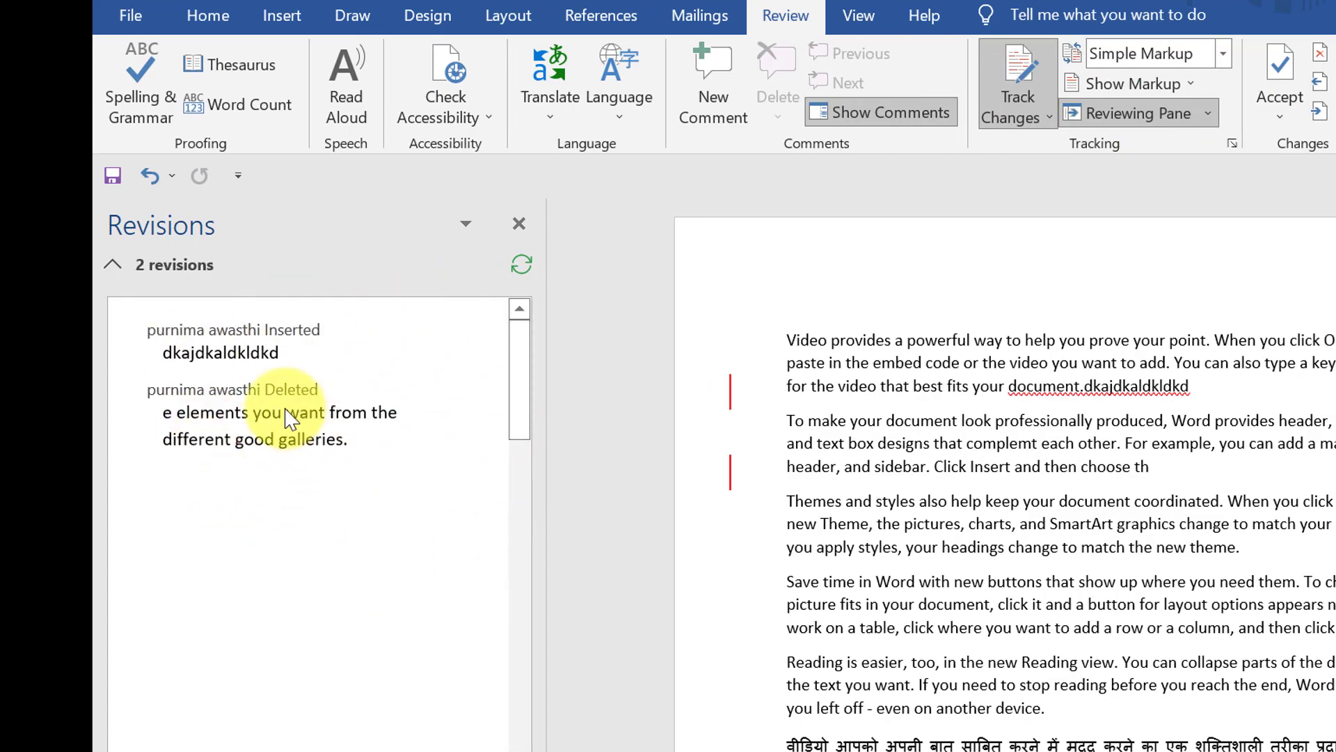
left_click(1142, 111)
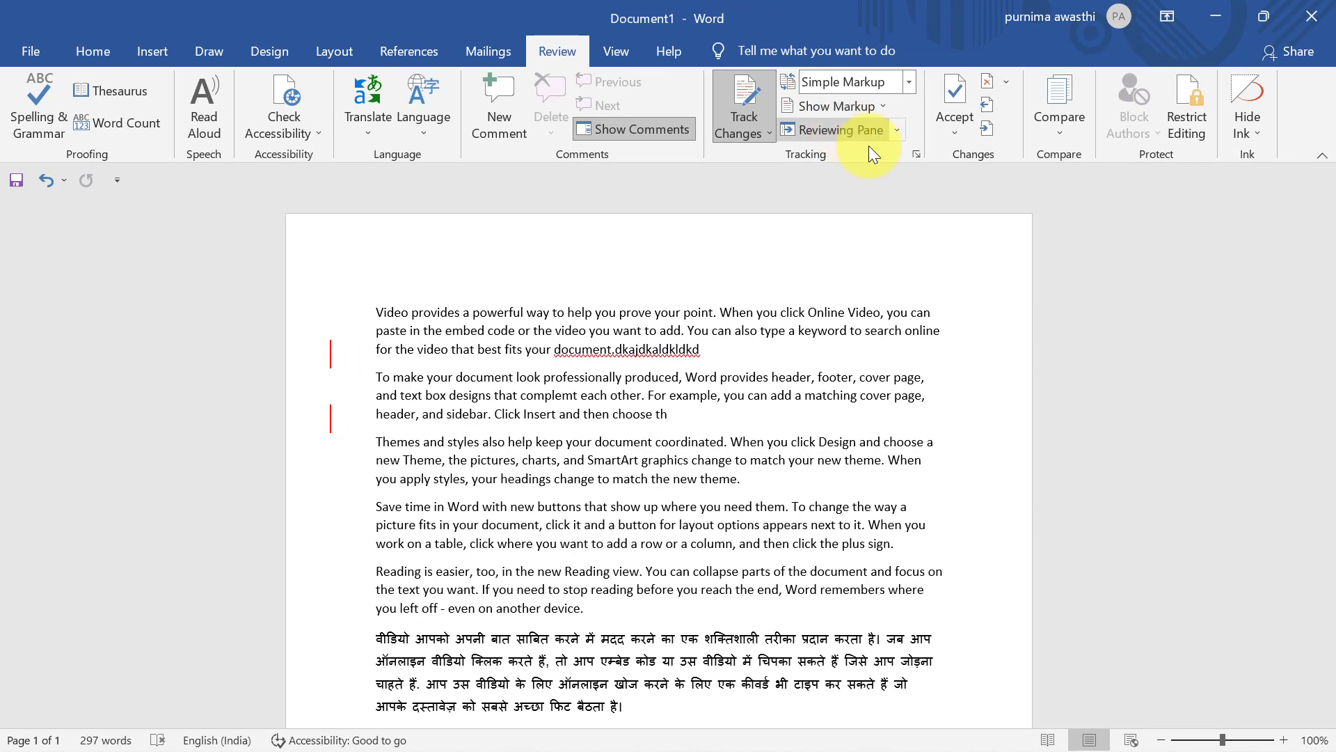
left_click(958, 124)
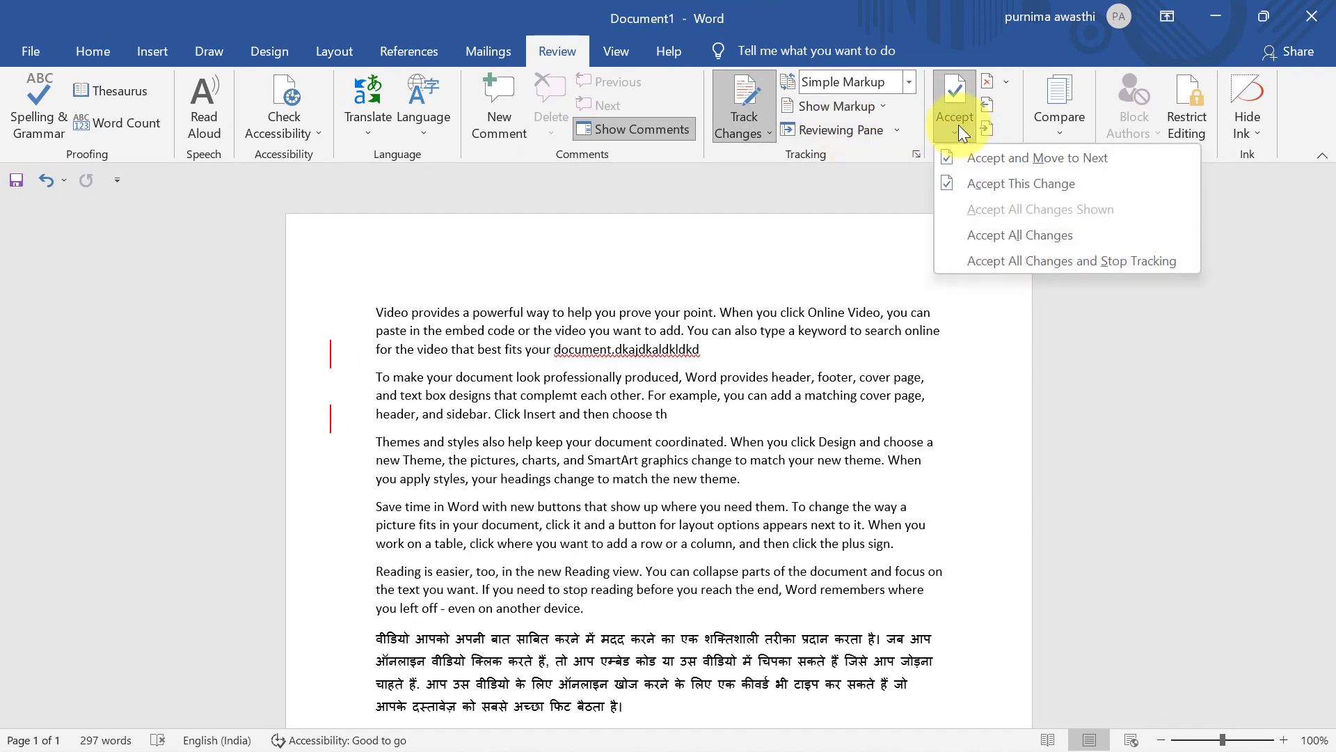
left_click(1055, 189)
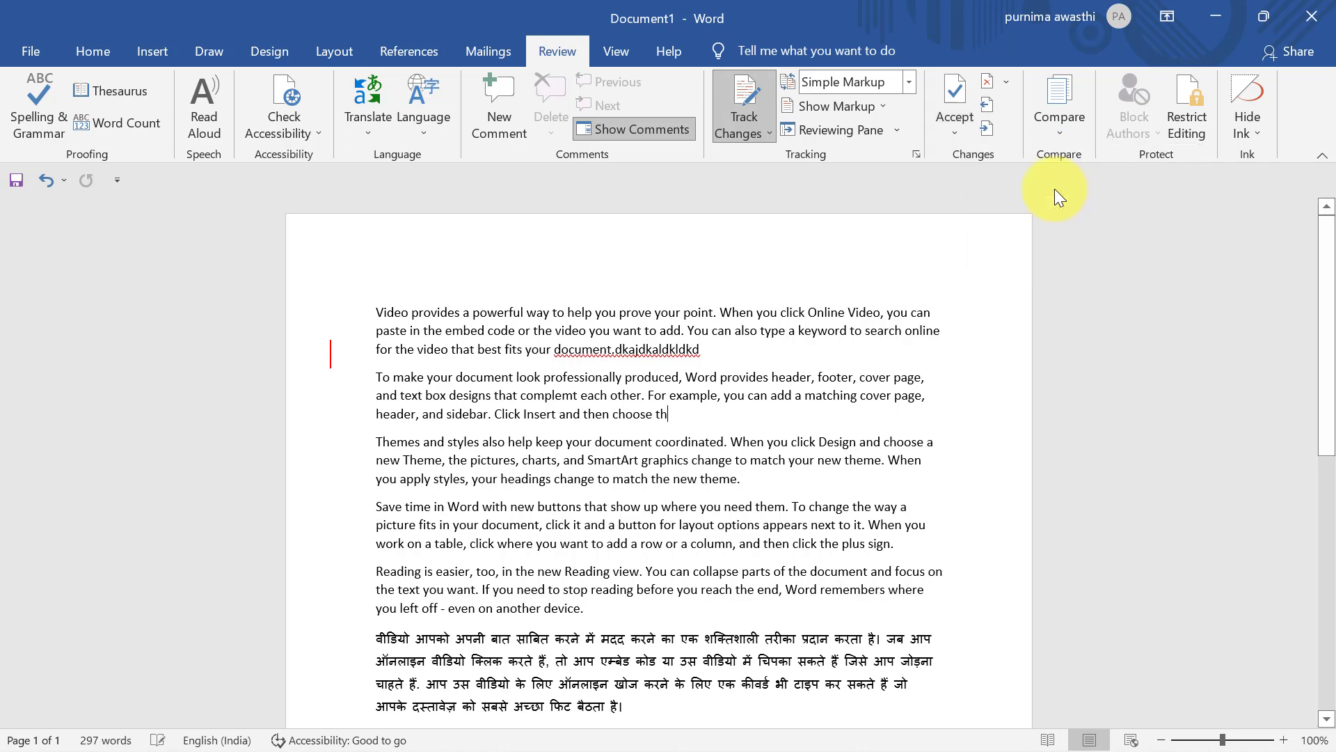
left_click(936, 122)
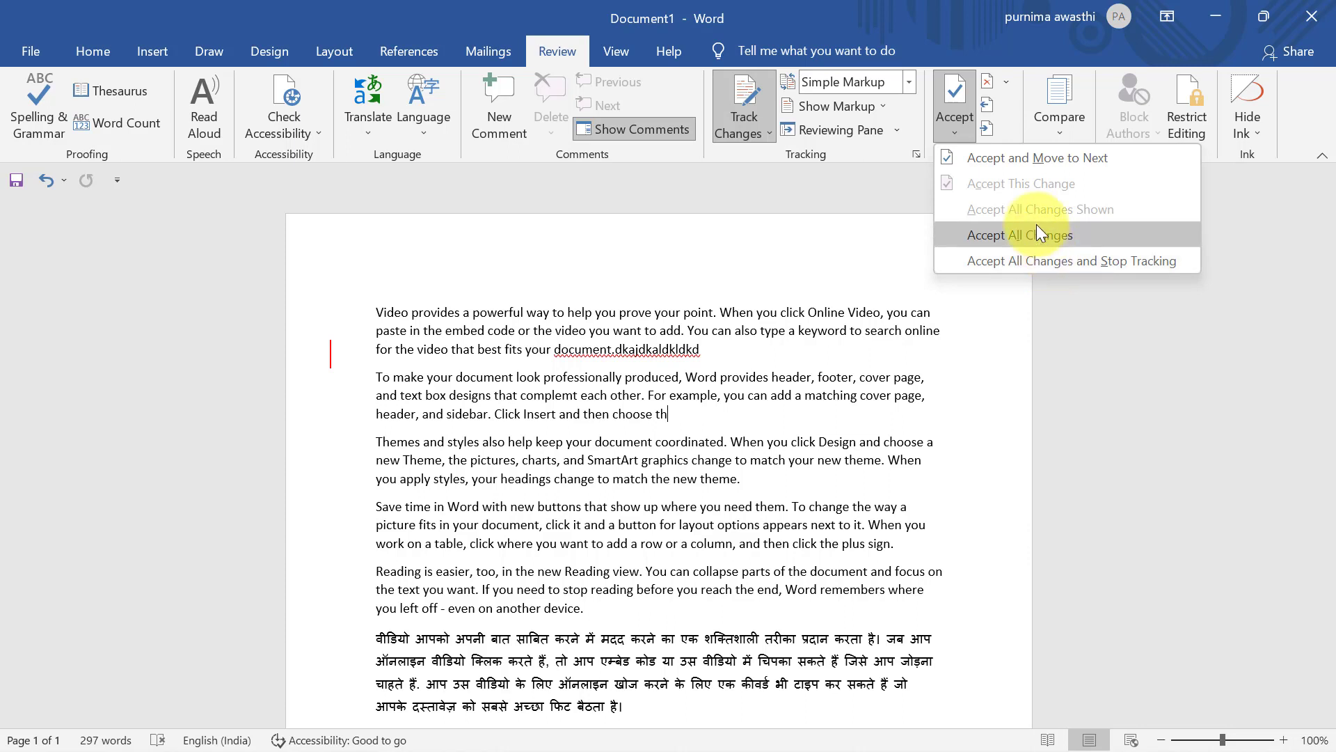
left_click(574, 337)
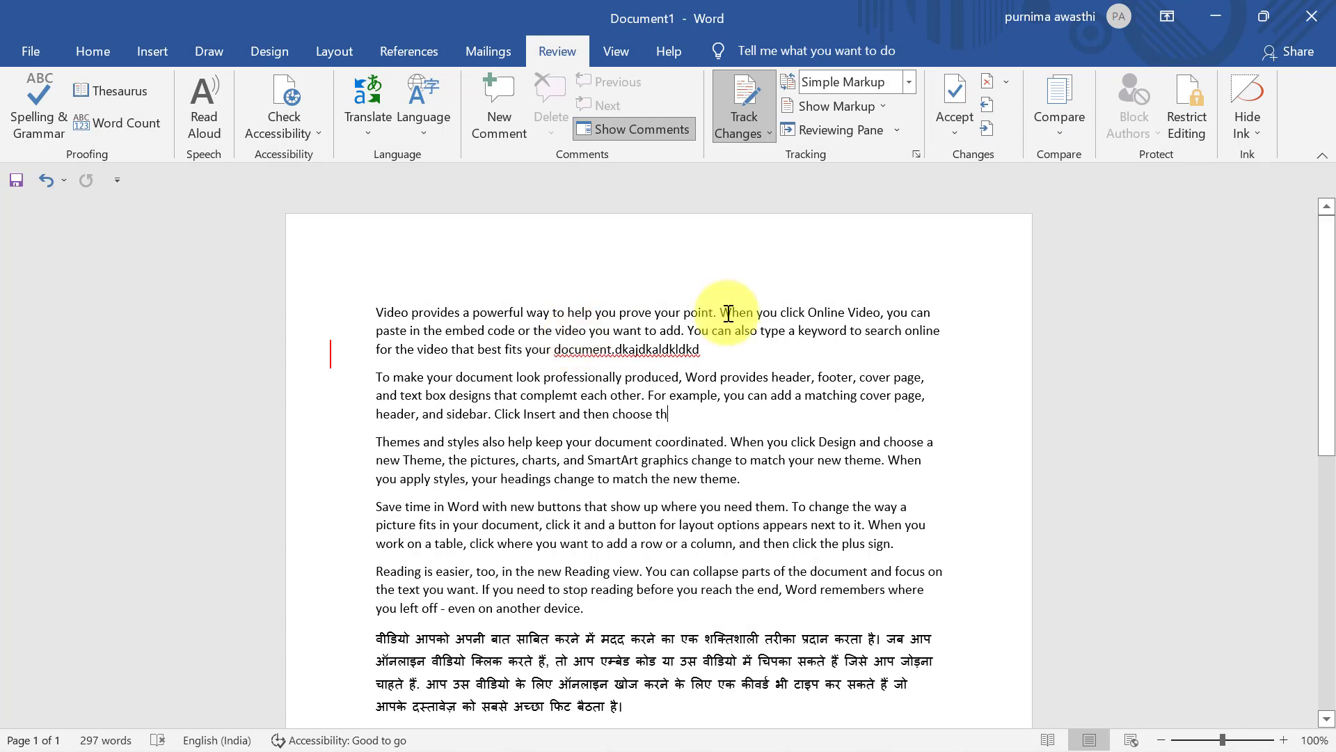
left_click(1005, 82)
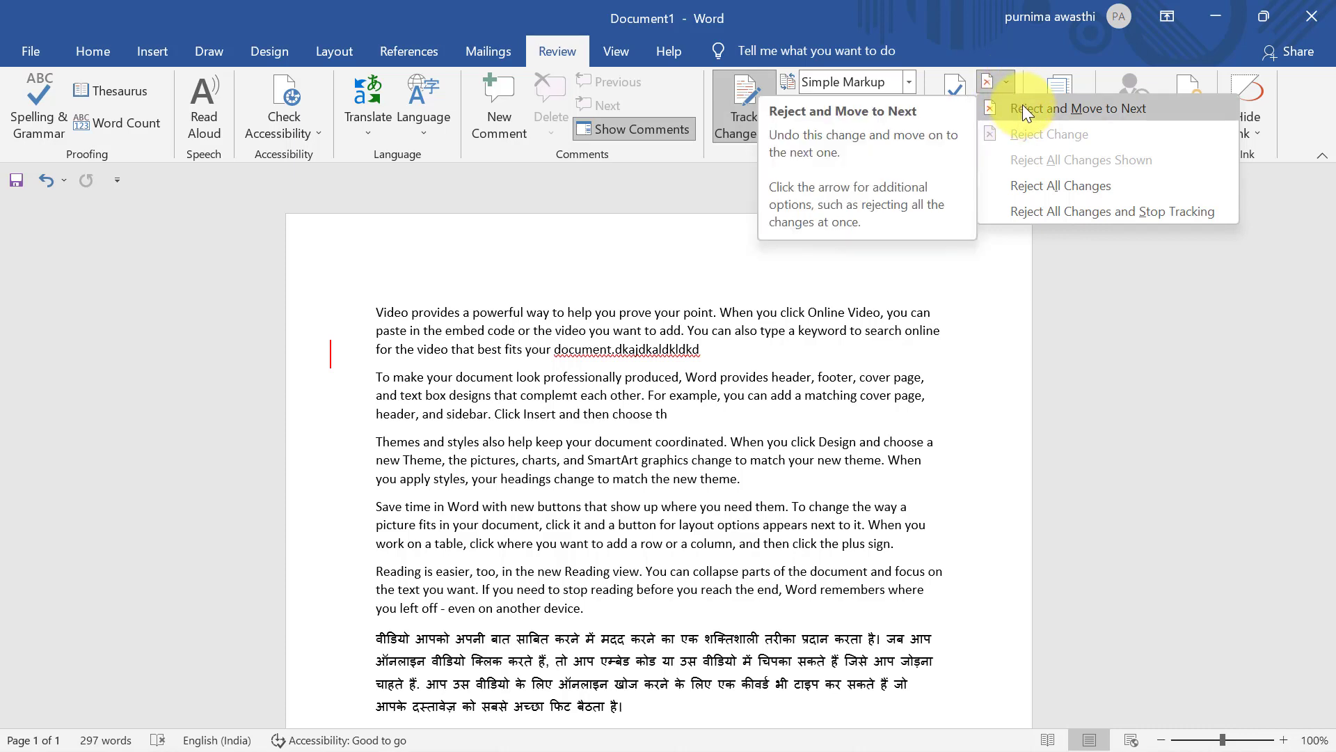
Choose Reject All Changes and Stop Tracking to drop the 'dkajdkaldkldkd' insertion
left_click(1070, 211)
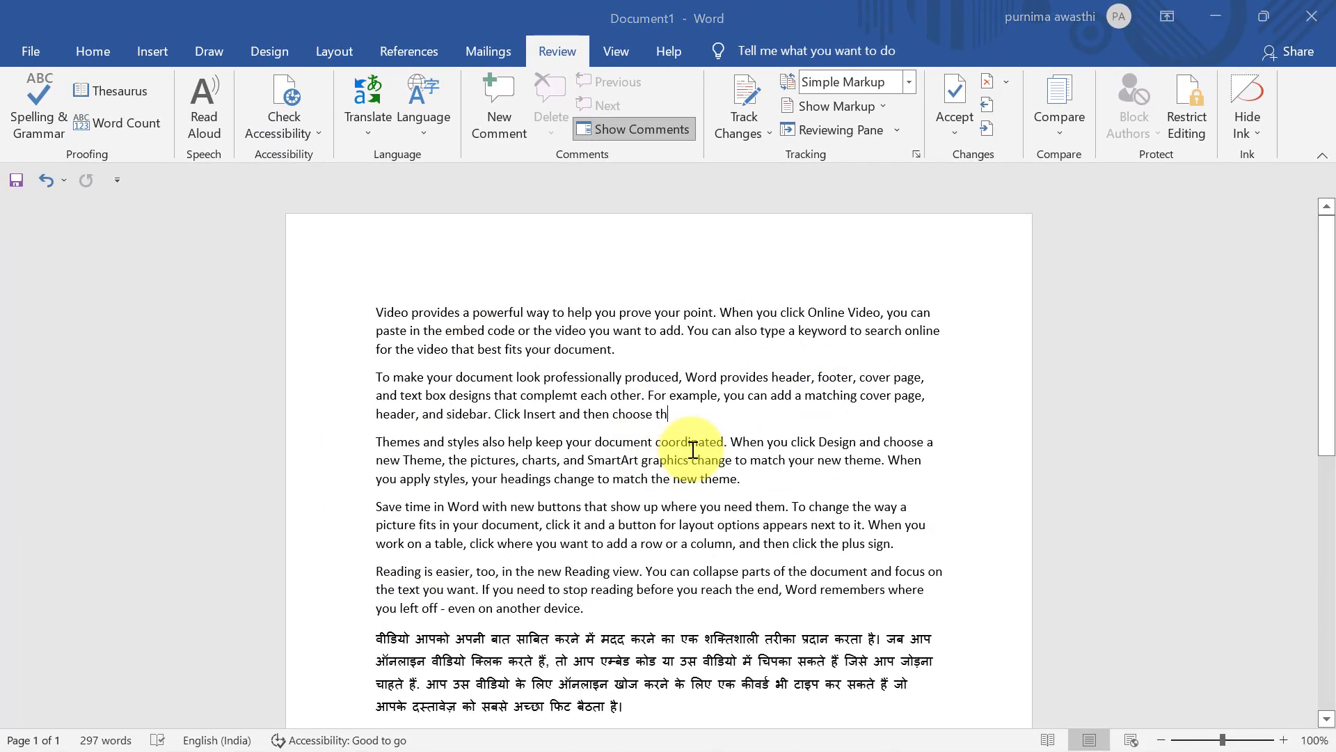
Save the document as first1.docx on drive D:, then create a new blank document
key("ctrl+s")
left_click(824, 317)
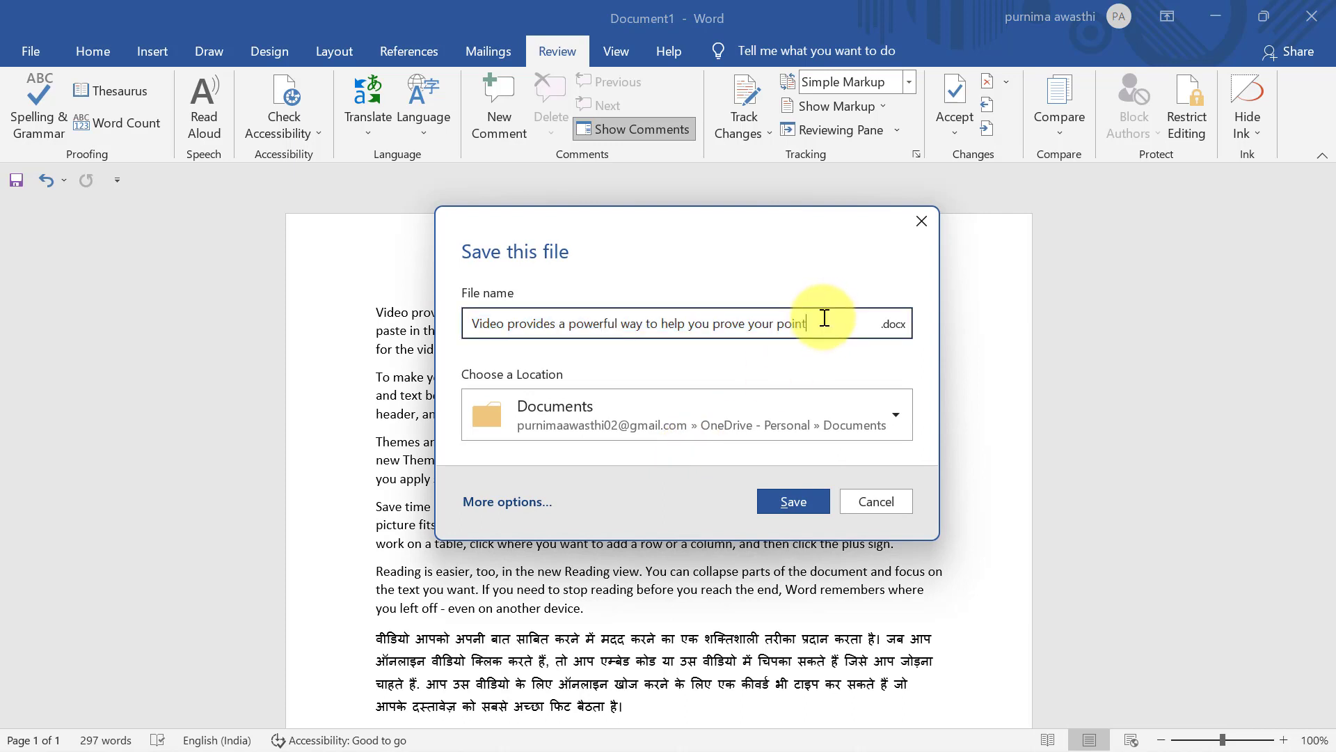
key("BackSpace")
key("BackSpace")
key("BackSpace")
key("BackSpace")
key("BackSpace")
key("BackSpace")
key("BackSpace")
key("BackSpace")
key("BackSpace")
key("BackSpace")
key("BackSpace")
key("BackSpace")
key("BackSpace")
key("BackSpace")
key("BackSpace")
key("BackSpace")
key("BackSpace")
key("BackSpace")
key("BackSpace")
key("BackSpace")
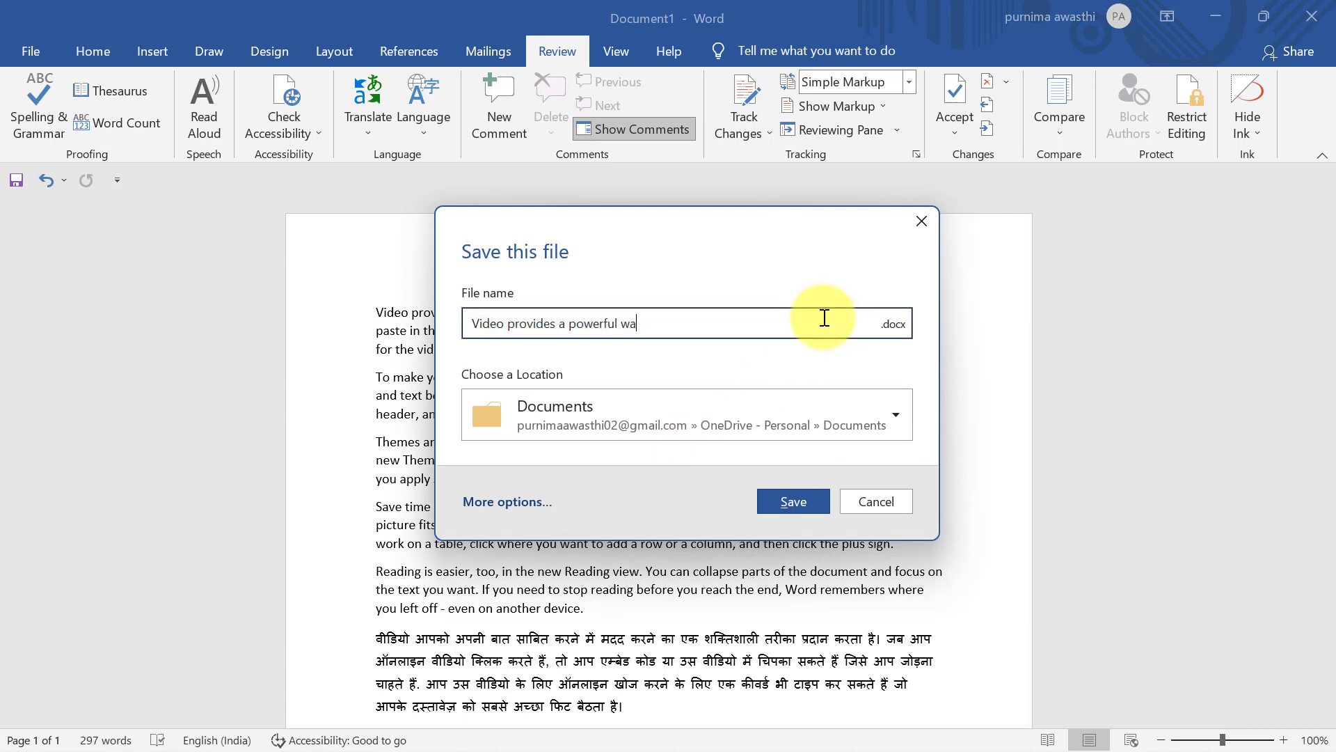
type("f")
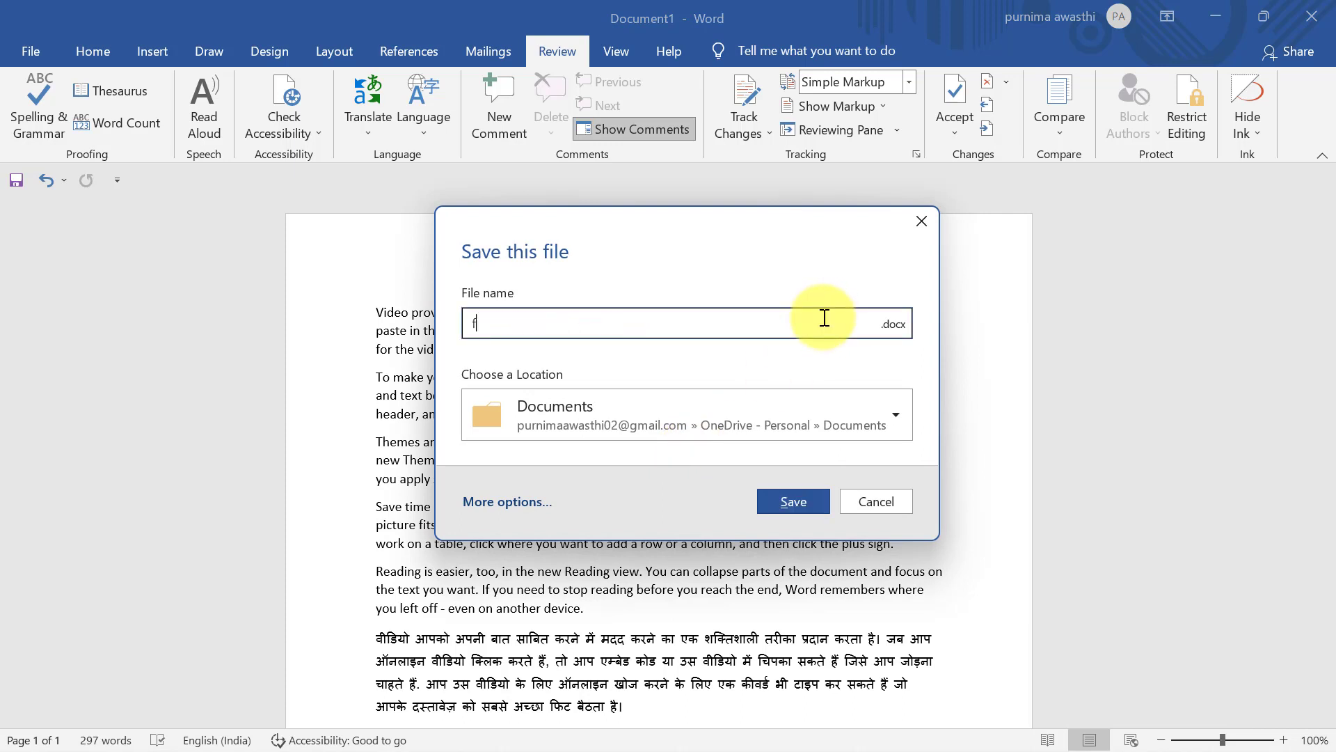
type("irst1")
left_click(891, 415)
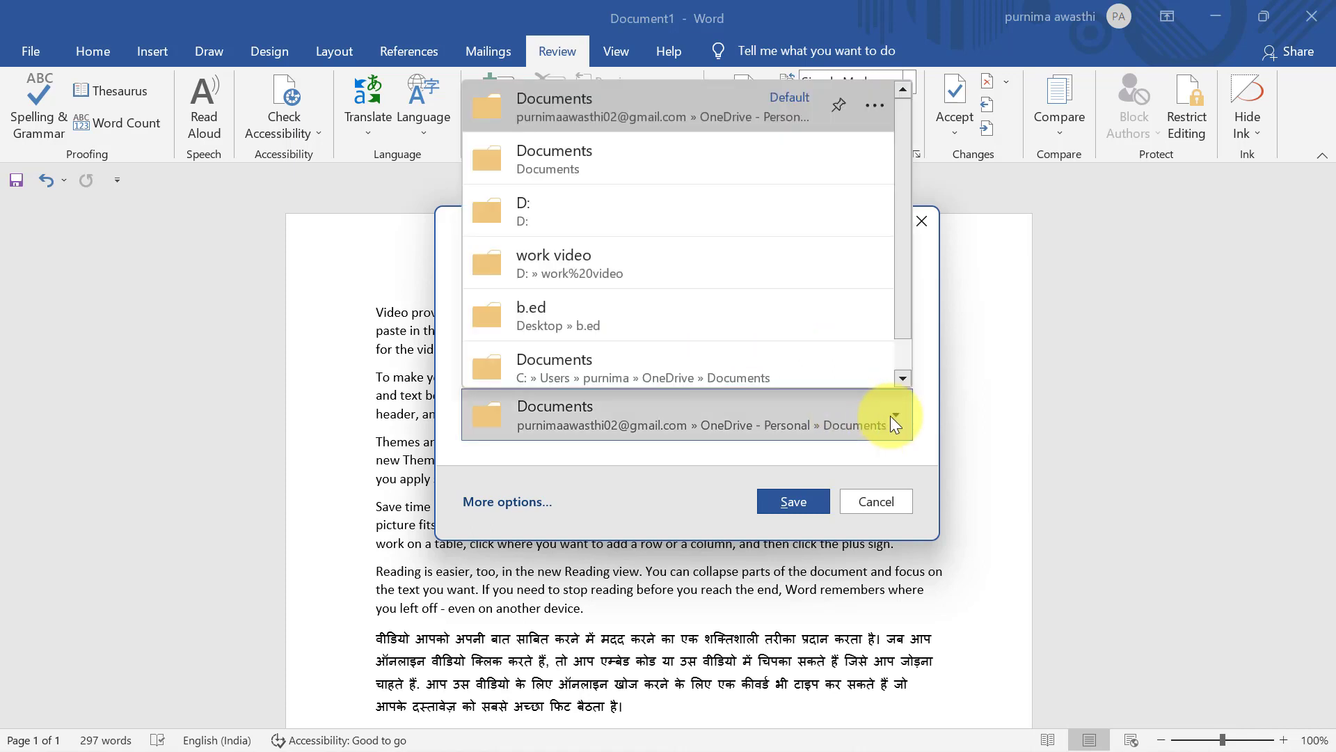
left_click(653, 220)
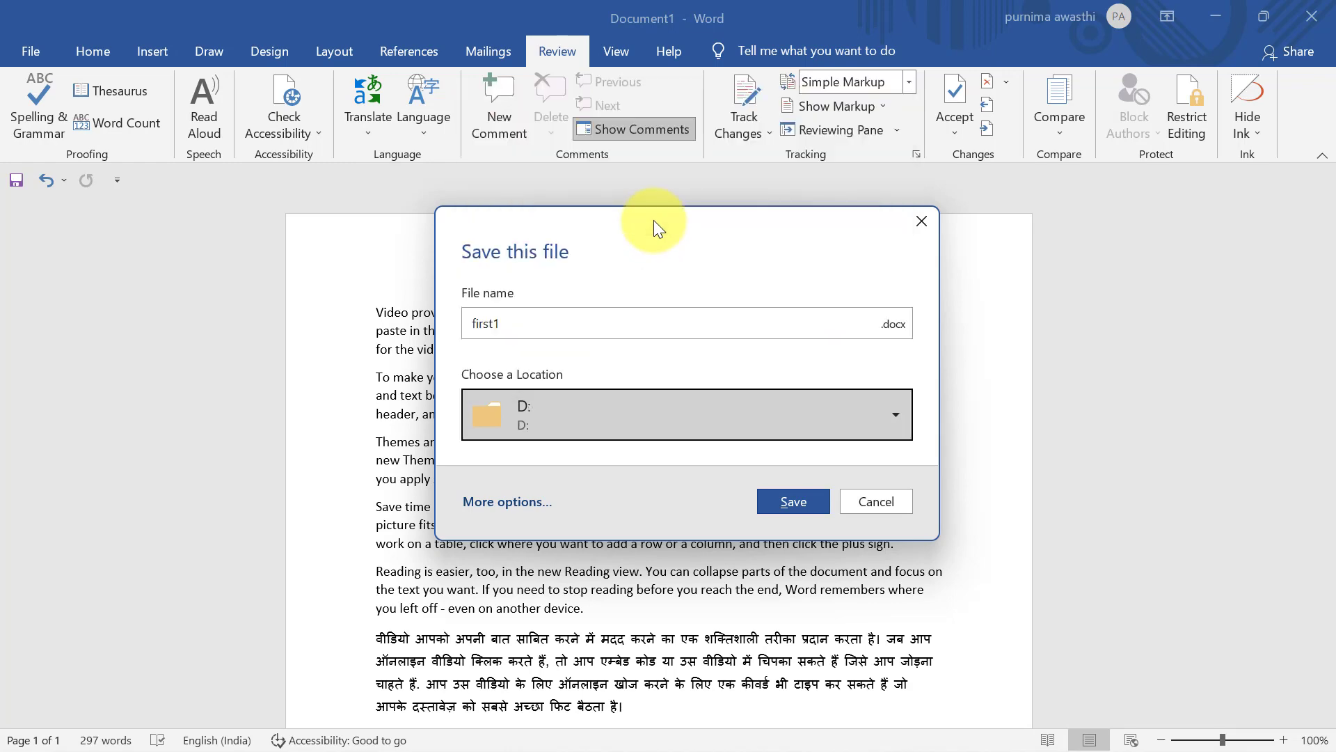
left_click(798, 500)
key("ctrl+n")
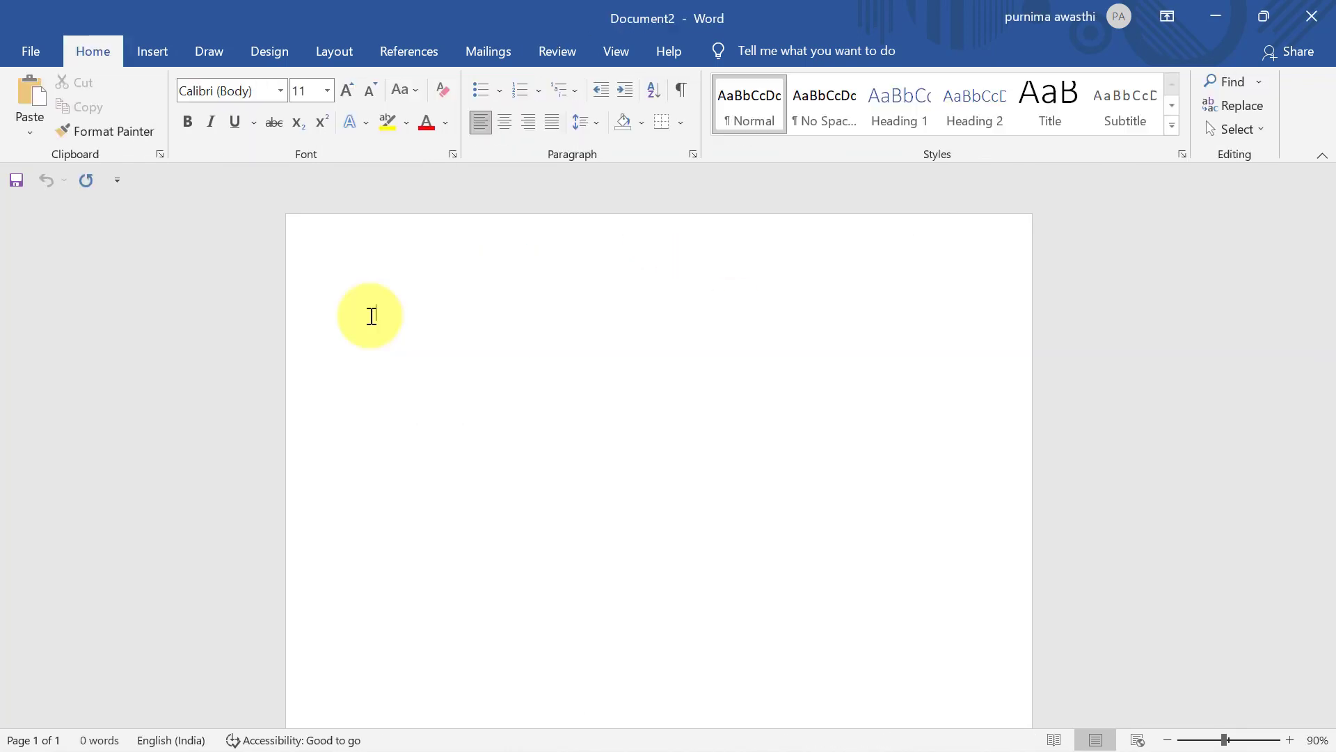
Generate sample text with =rand() and delete the last three paragraphs, leaving two
type("=")
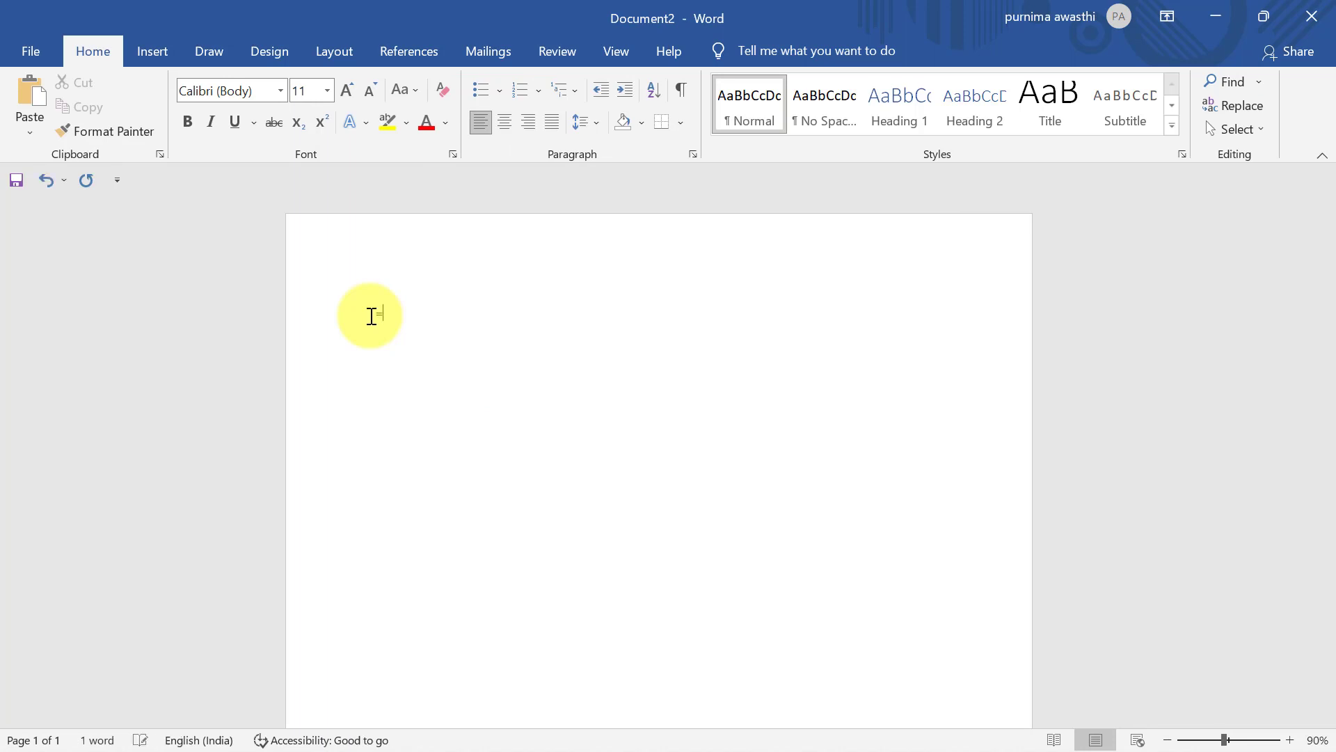
type("rand()")
key("Return")
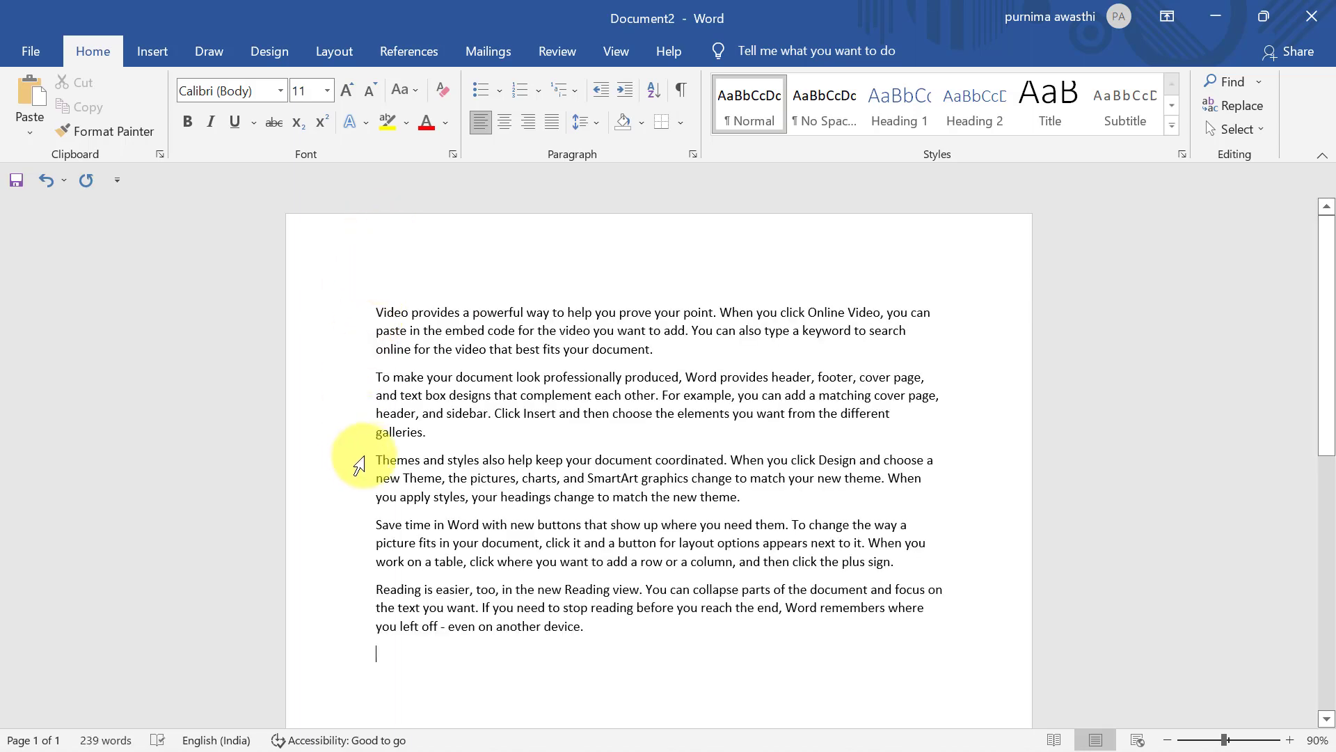
left_click_drag(376, 460, 622, 661)
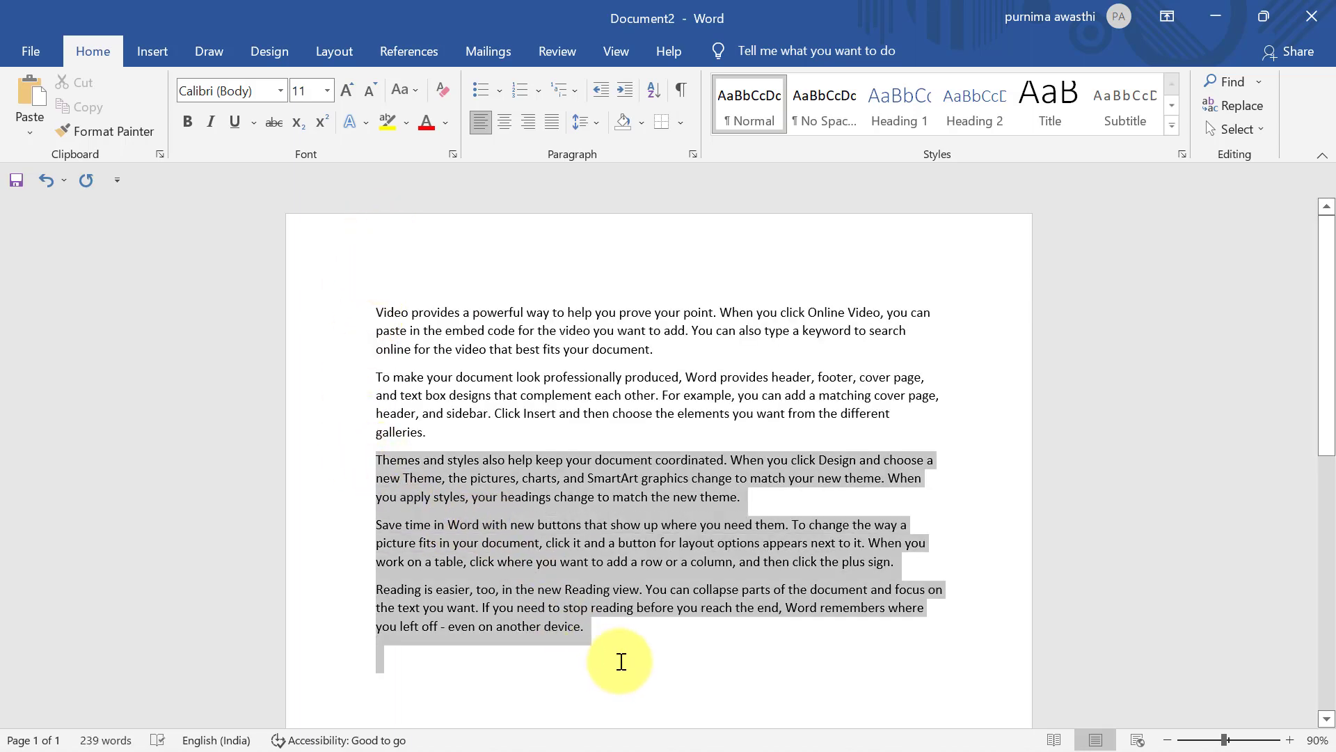
key("Delete")
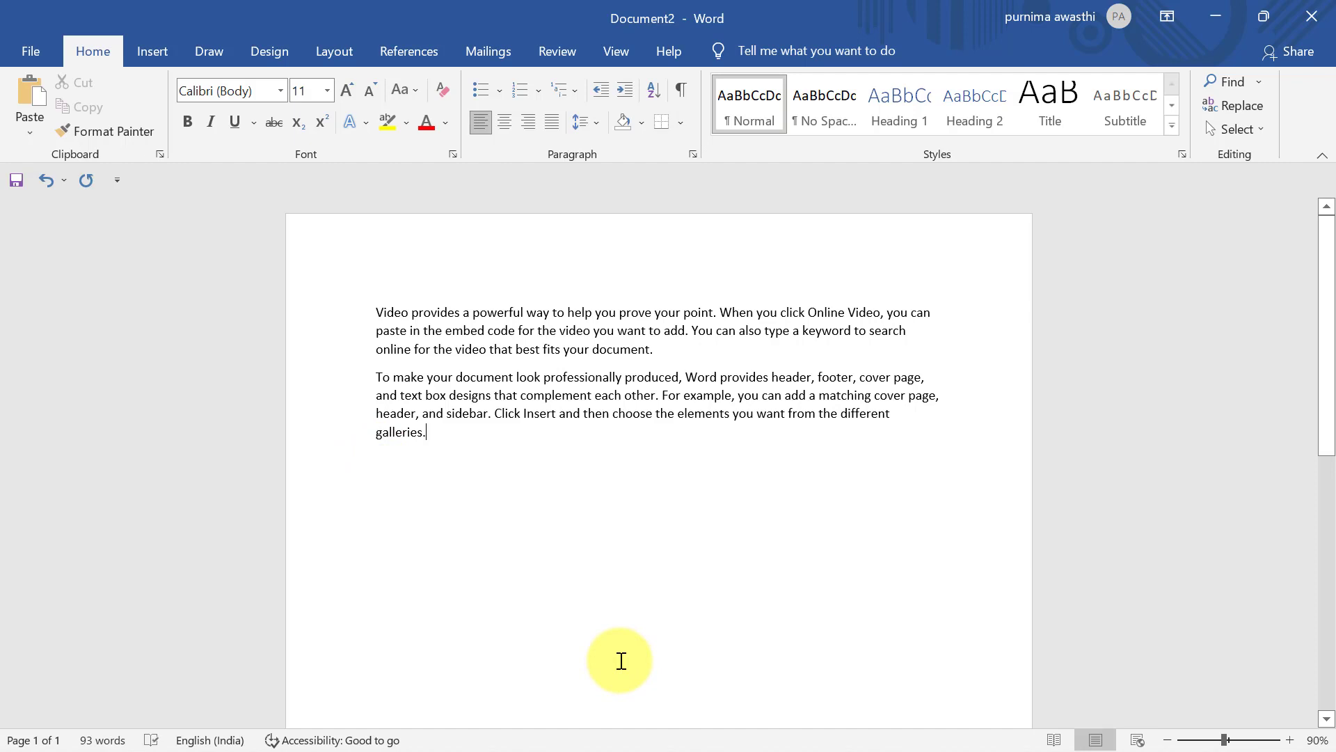
Save the document as second2
key("ctrl+s")
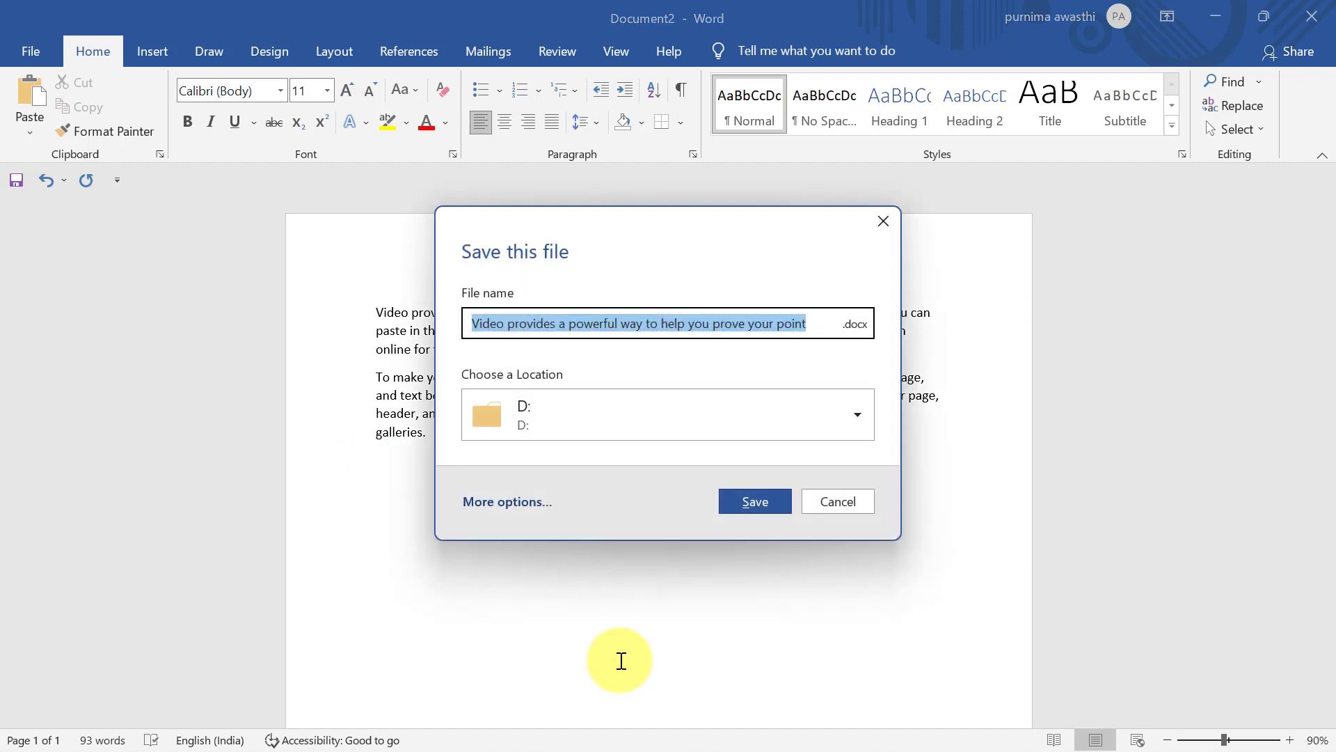
left_click(824, 321)
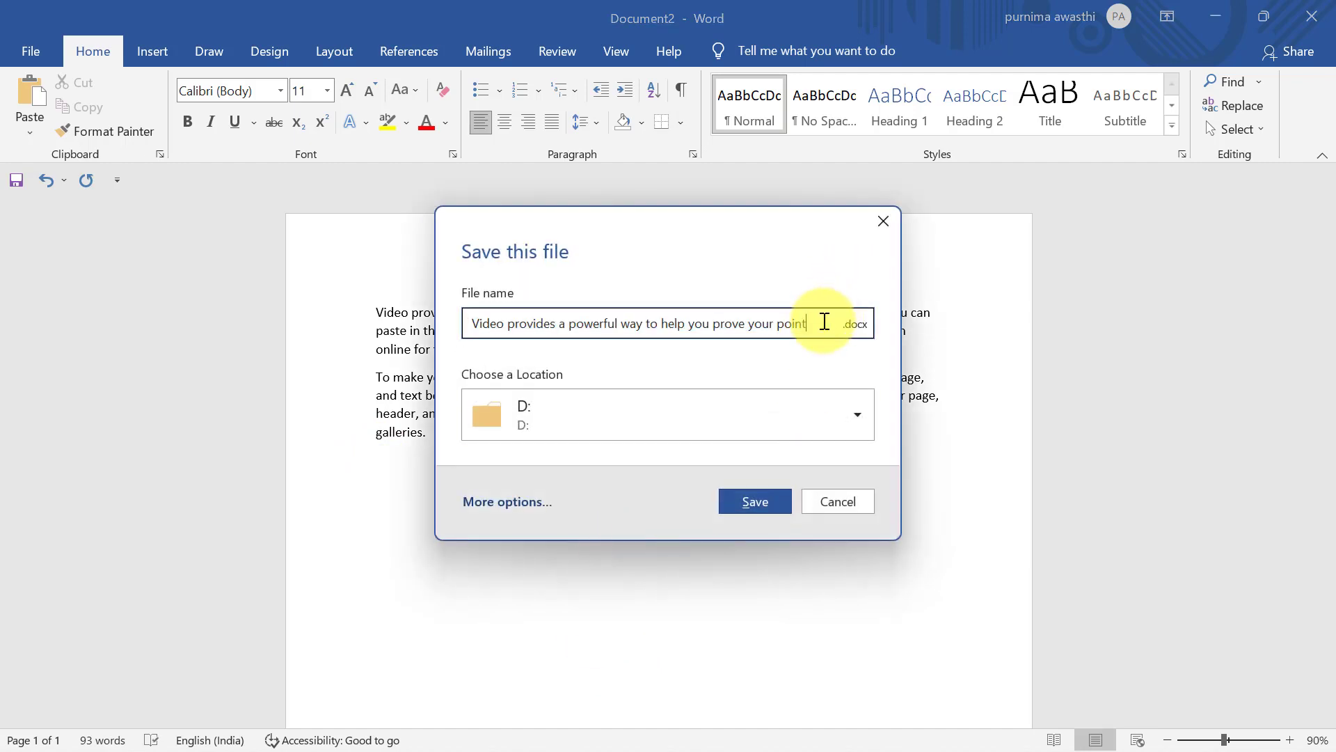
key("BackSpace")
key("BackSpace")
key("BackSpace")
key("BackSpace")
key("BackSpace")
key("BackSpace")
key("BackSpace")
key("BackSpace")
key("BackSpace")
key("BackSpace")
key("BackSpace")
key("BackSpace")
key("BackSpace")
key("BackSpace")
key("BackSpace")
key("BackSpace")
key("BackSpace")
key("BackSpace")
key("BackSpace")
key("BackSpace")
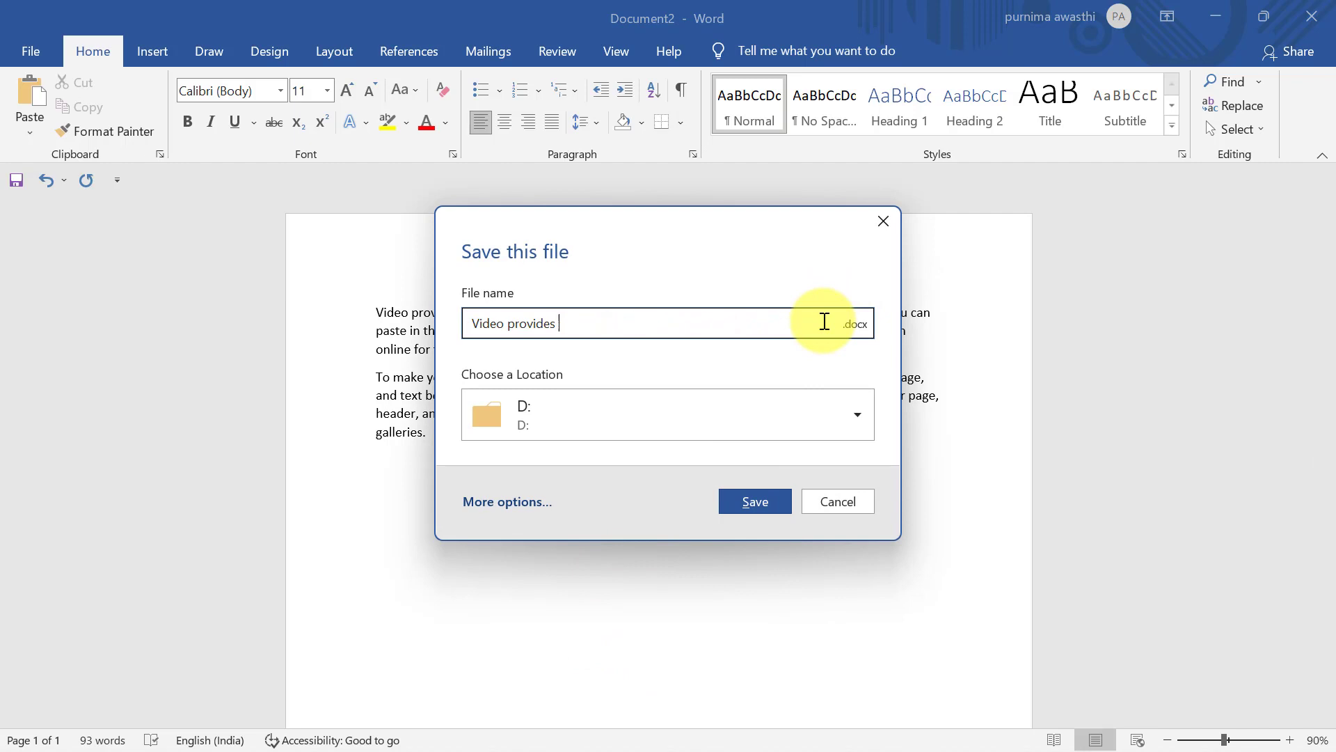
type("second2")
left_click(725, 507)
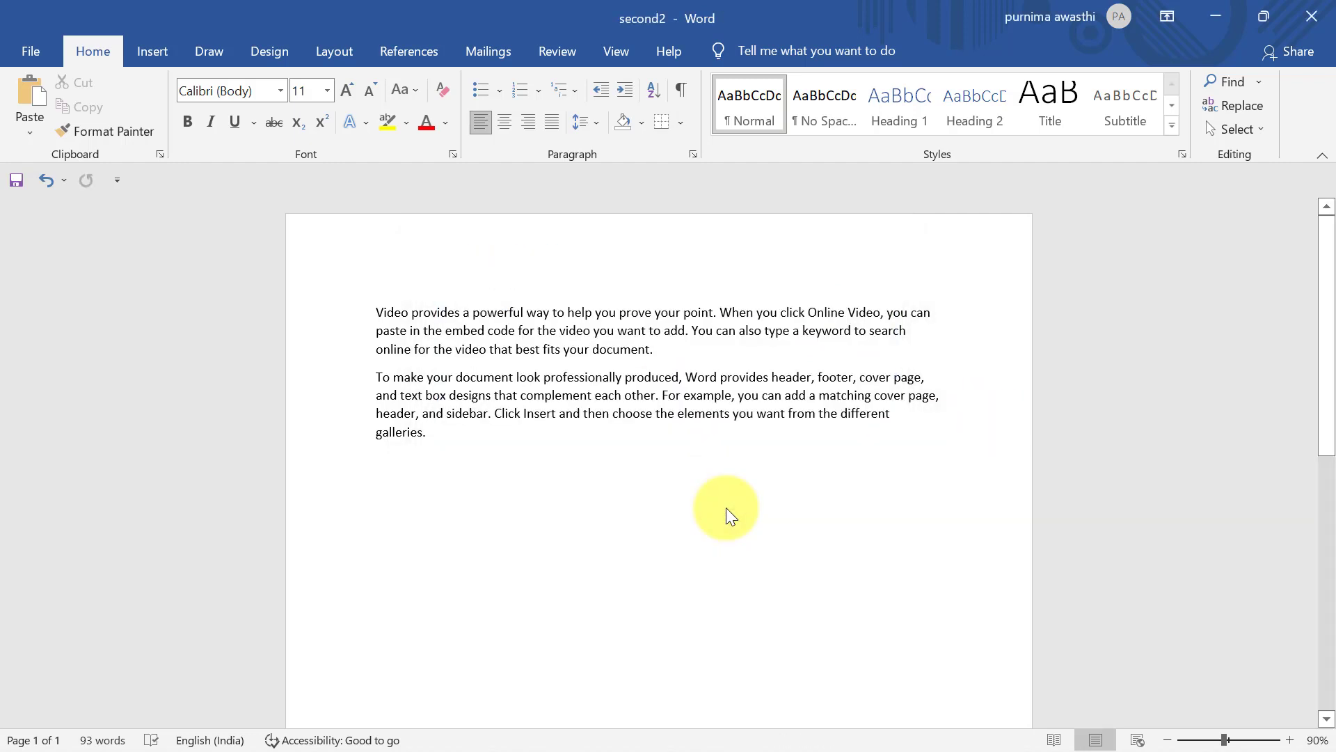
Start a new document and choose first1 as the original in Compare Documents
key("ctrl+n")
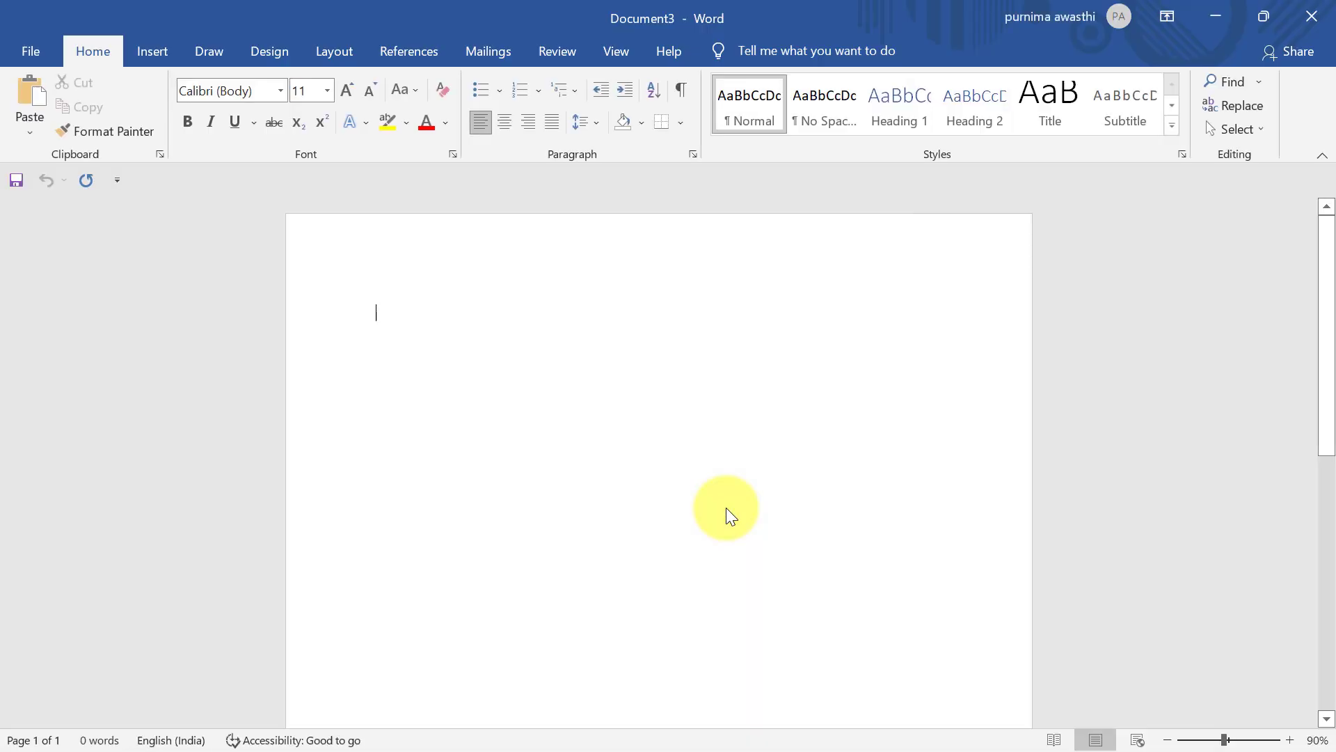
left_click(556, 50)
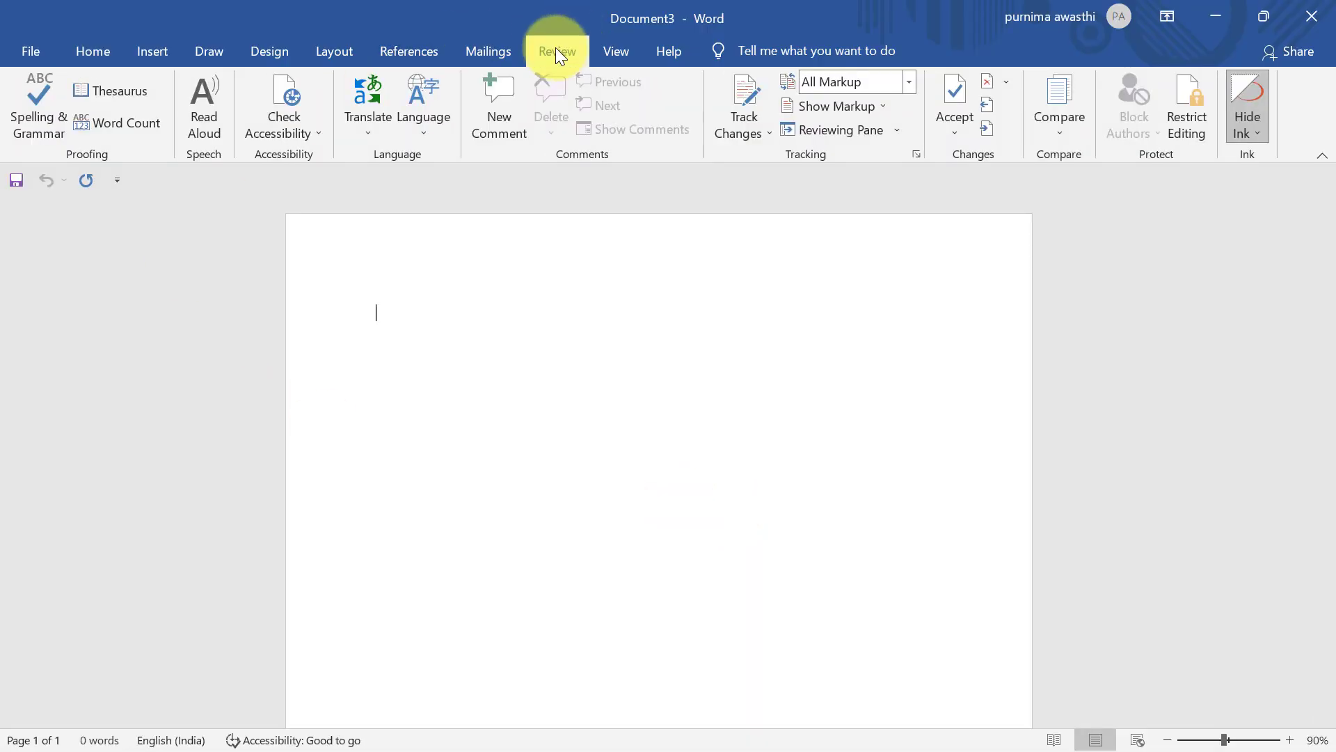
left_click(1060, 121)
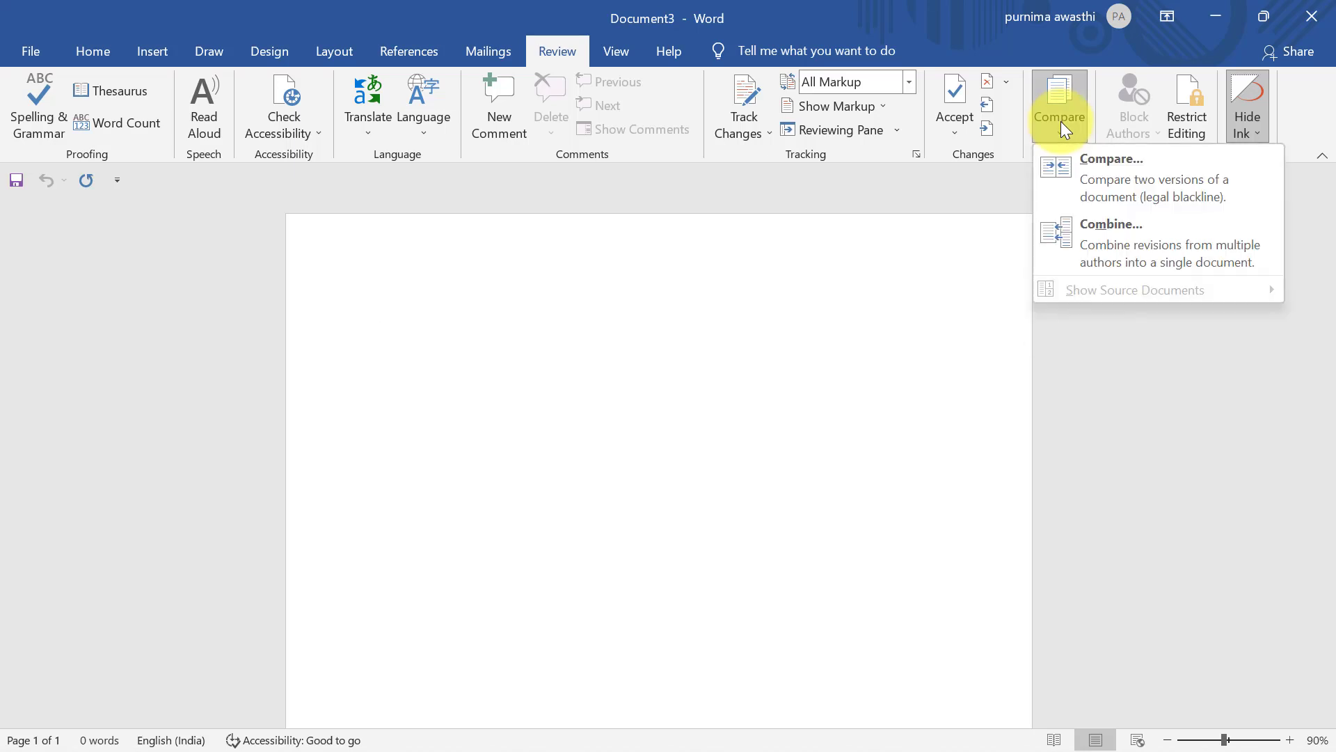
left_click(1093, 171)
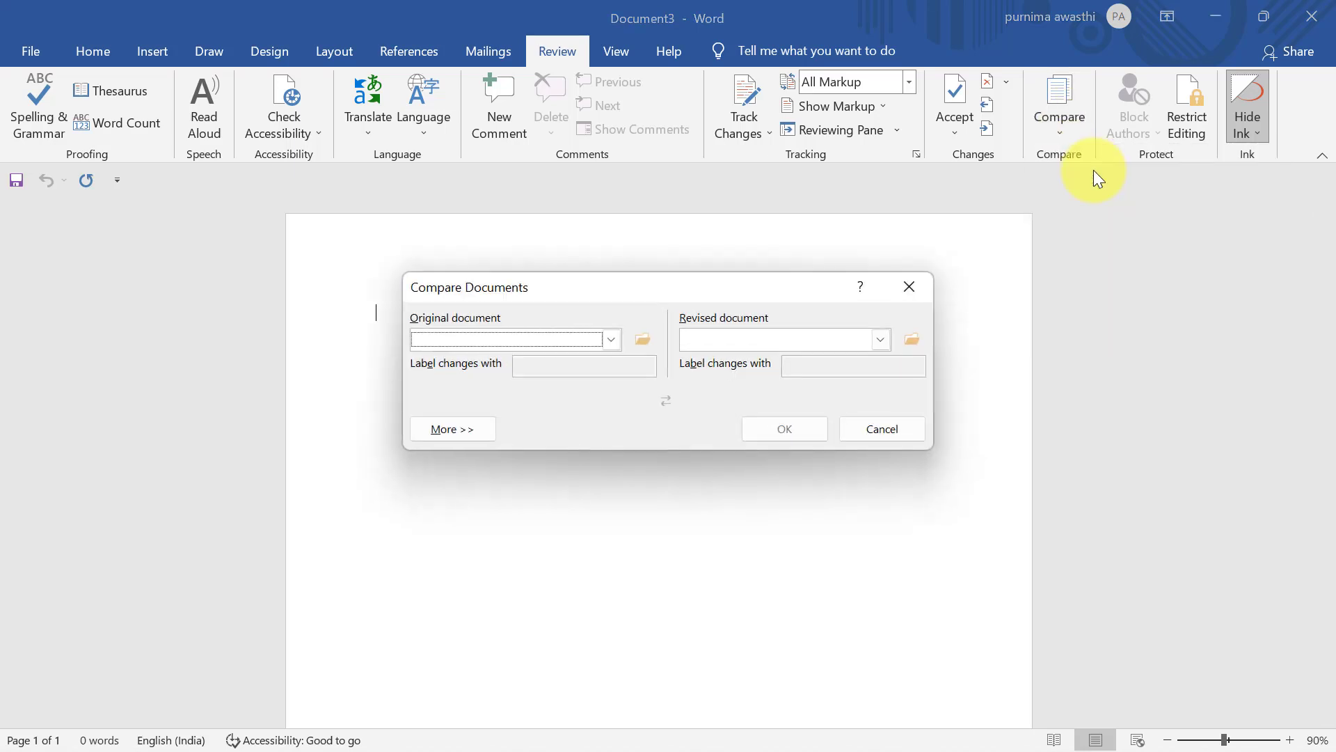
left_click(616, 344)
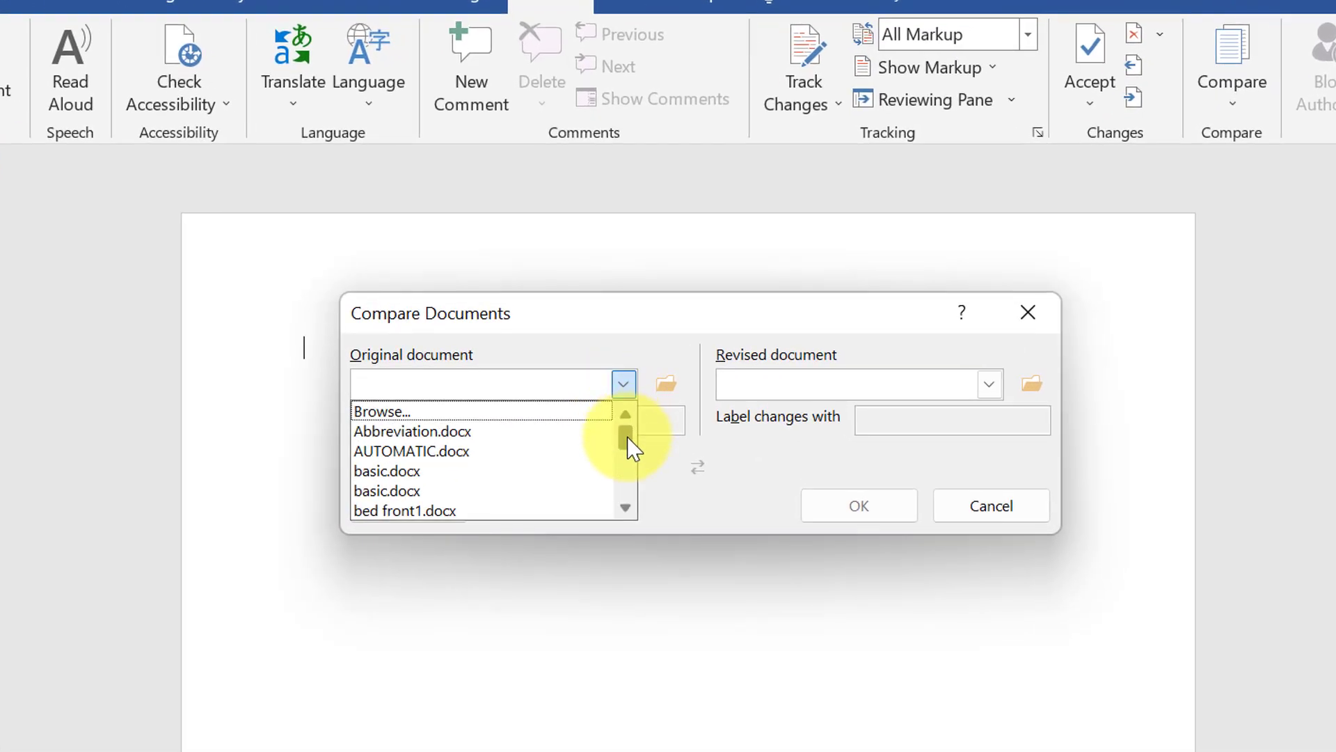
left_click_drag(627, 438, 629, 468)
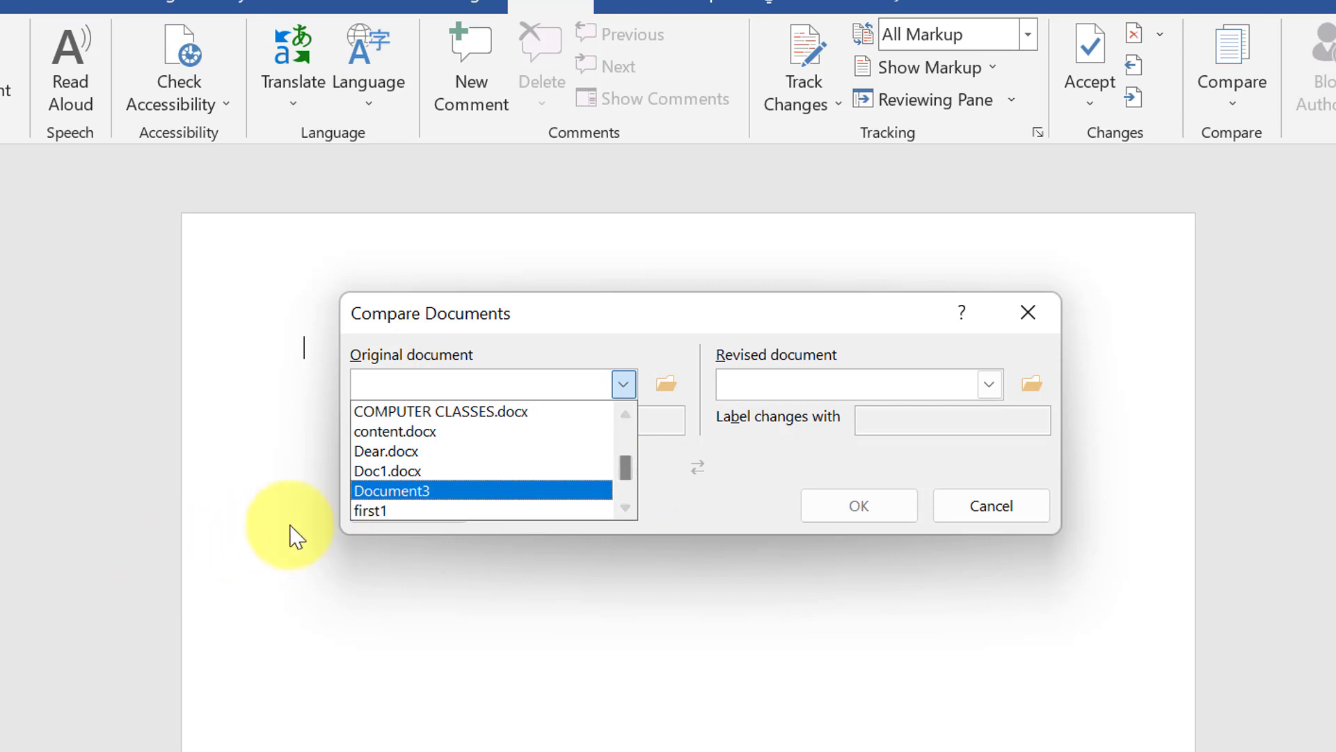
left_click(377, 509)
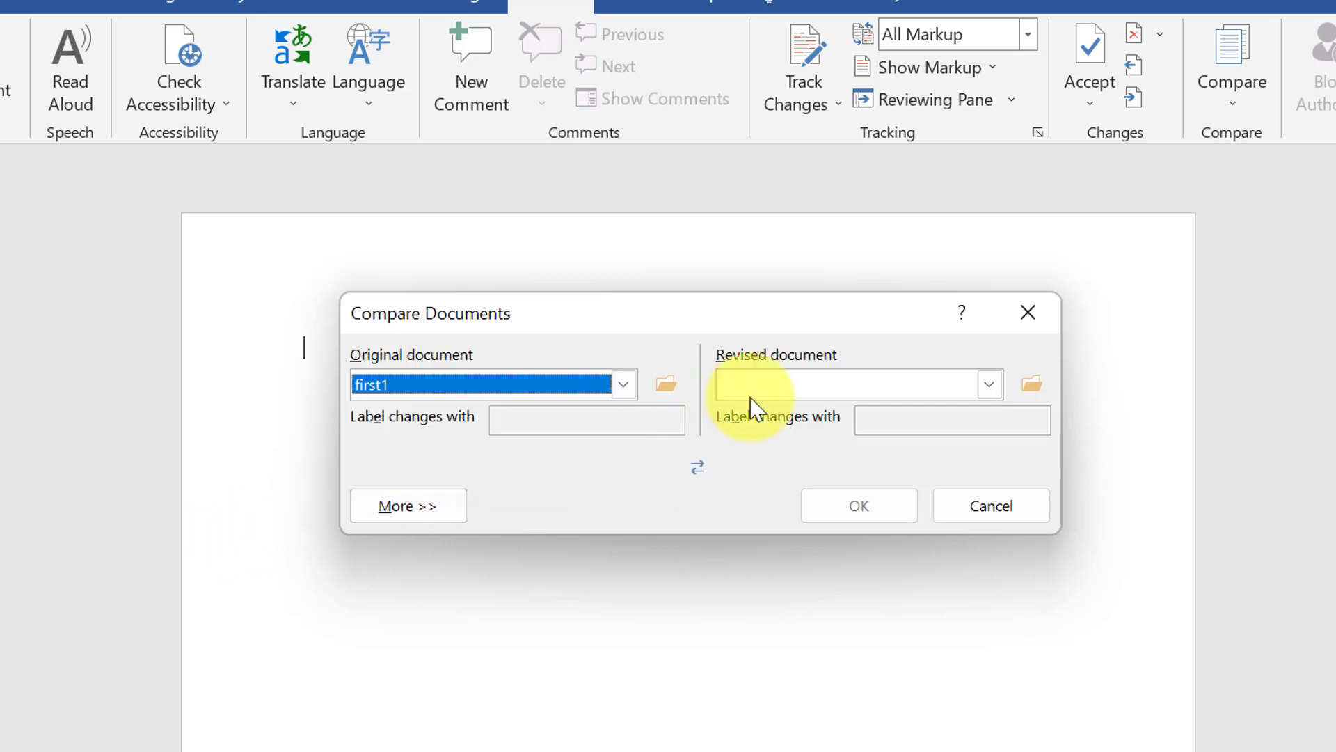
Choose second2 as the revised document and run the comparison
left_click(991, 387)
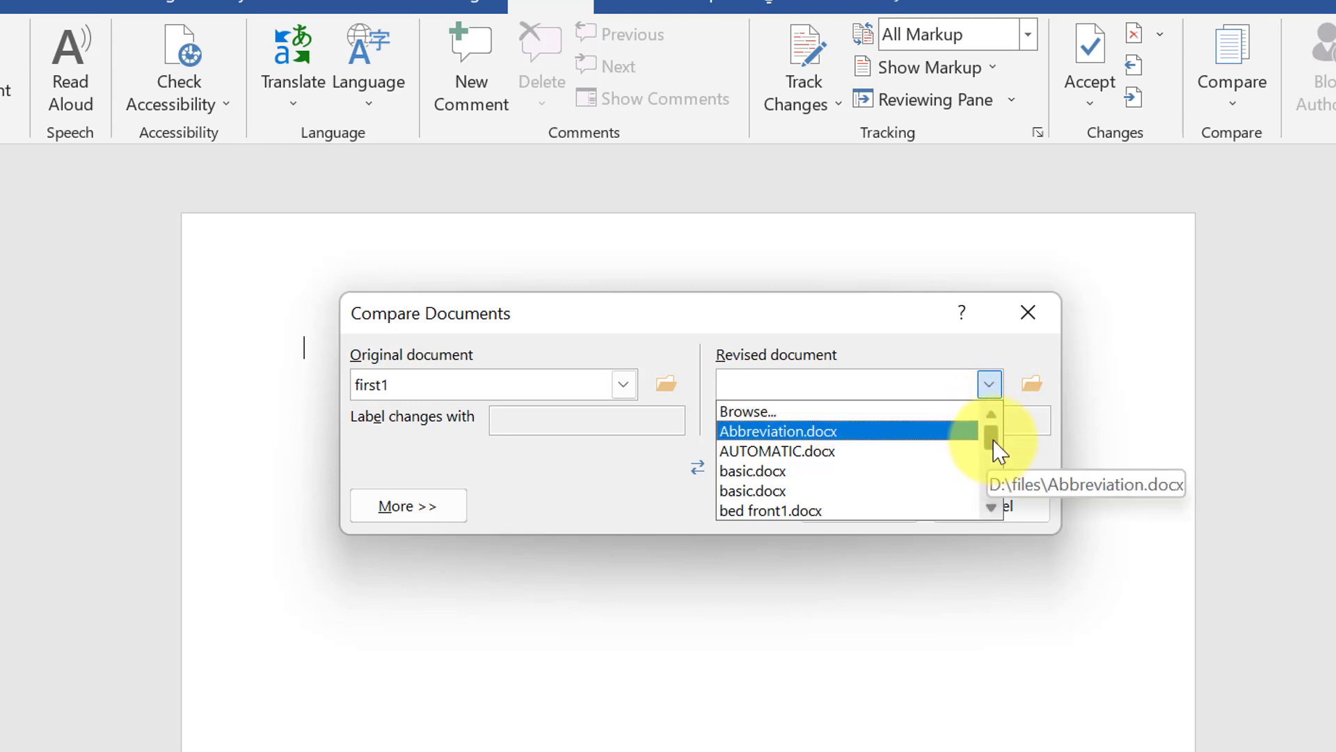
left_click_drag(993, 439, 1001, 487)
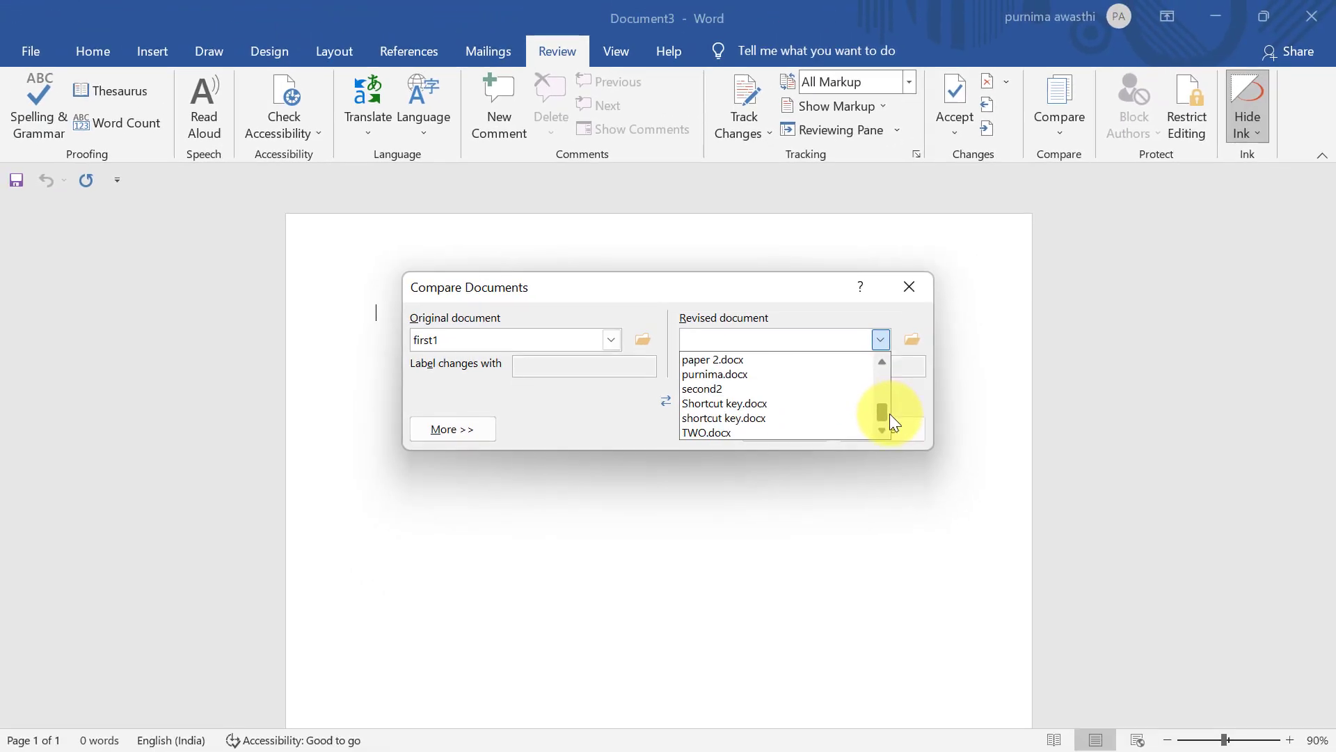
left_click(734, 388)
left_click(771, 430)
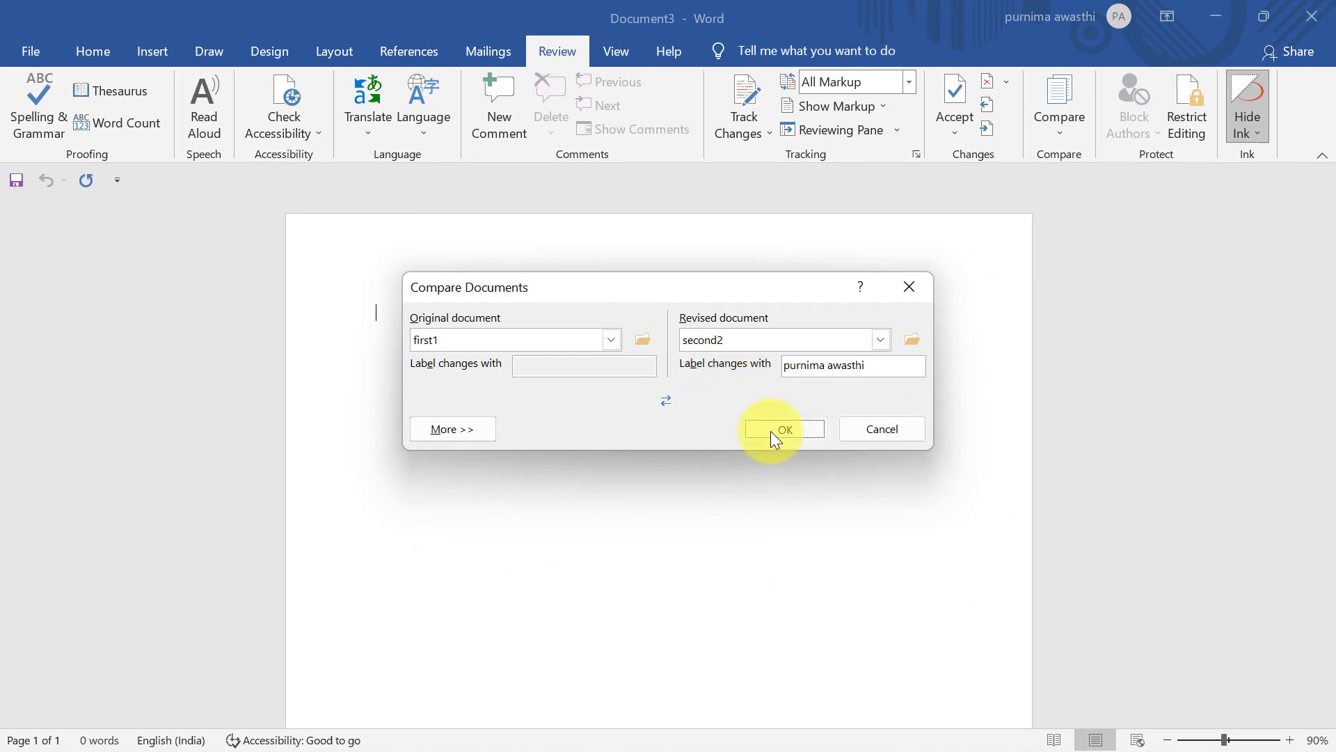
left_click(1064, 132)
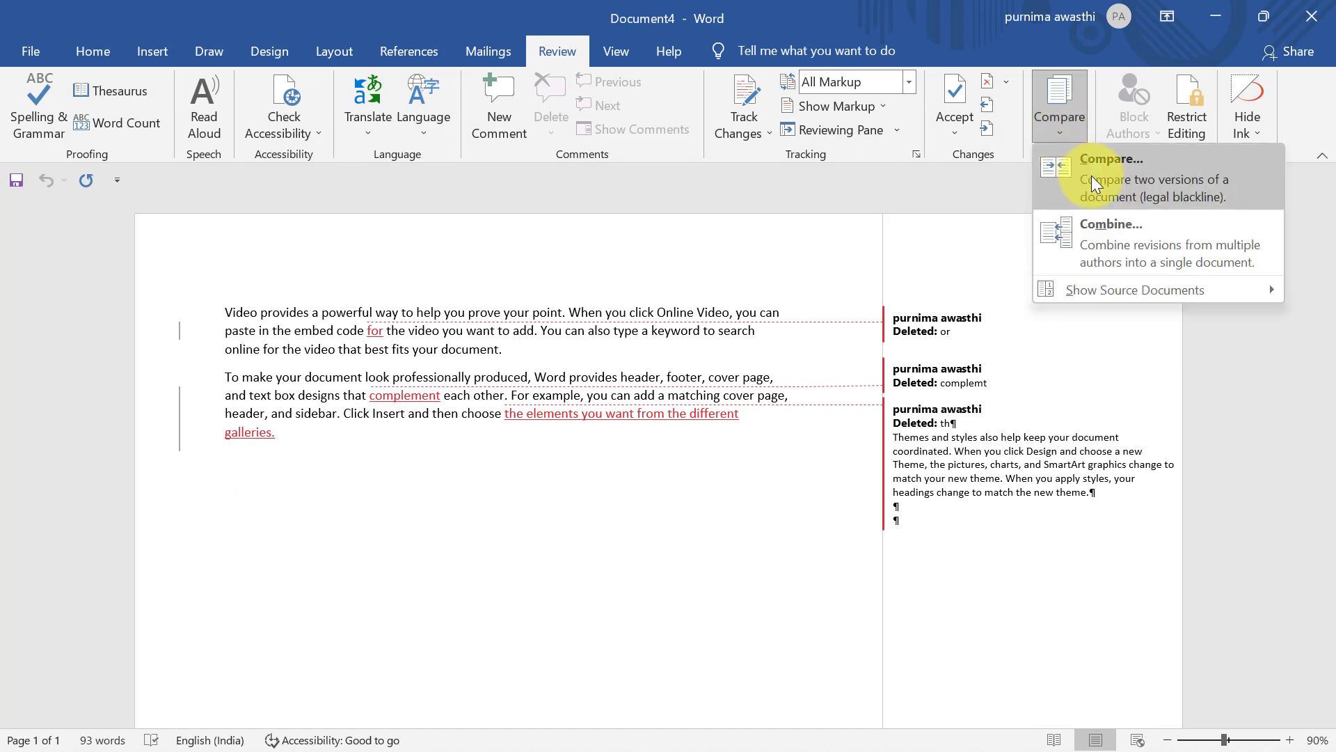
Show the original first1 source document beside the comparison result
mouse_move(1124, 293)
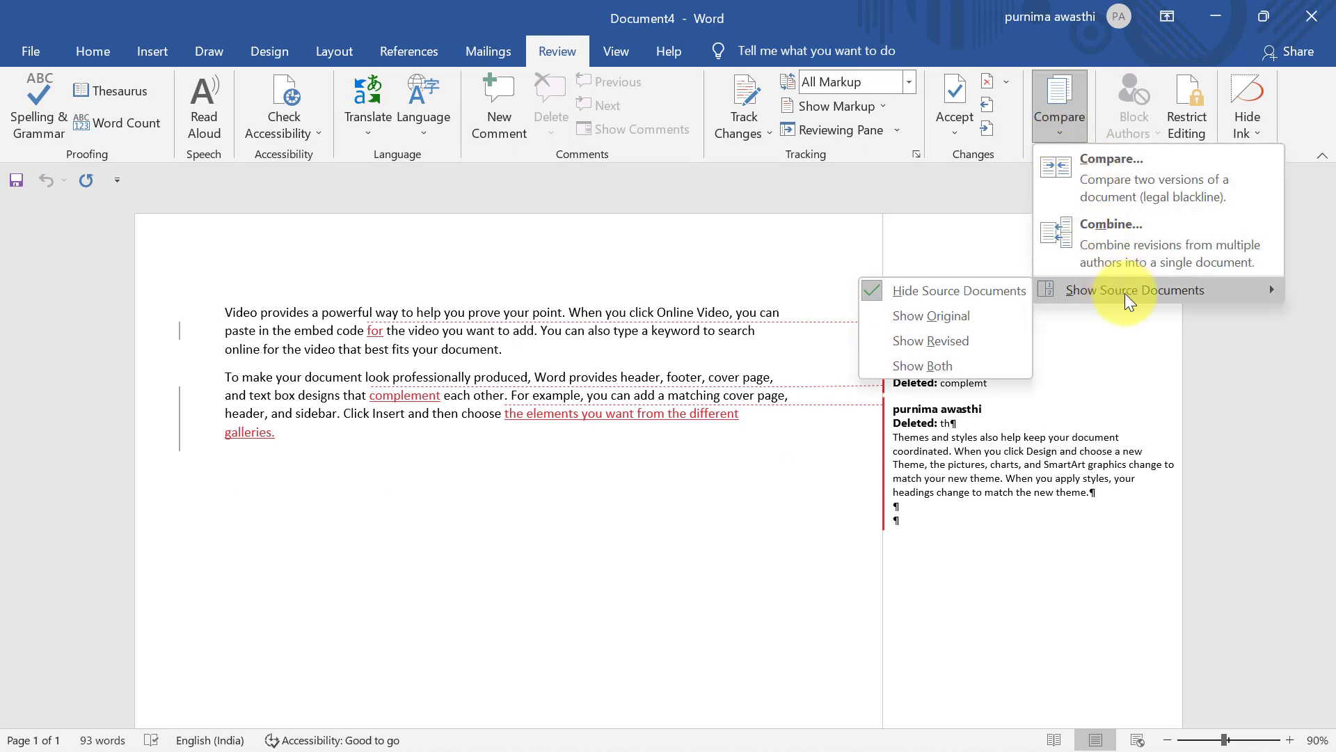
left_click(683, 541)
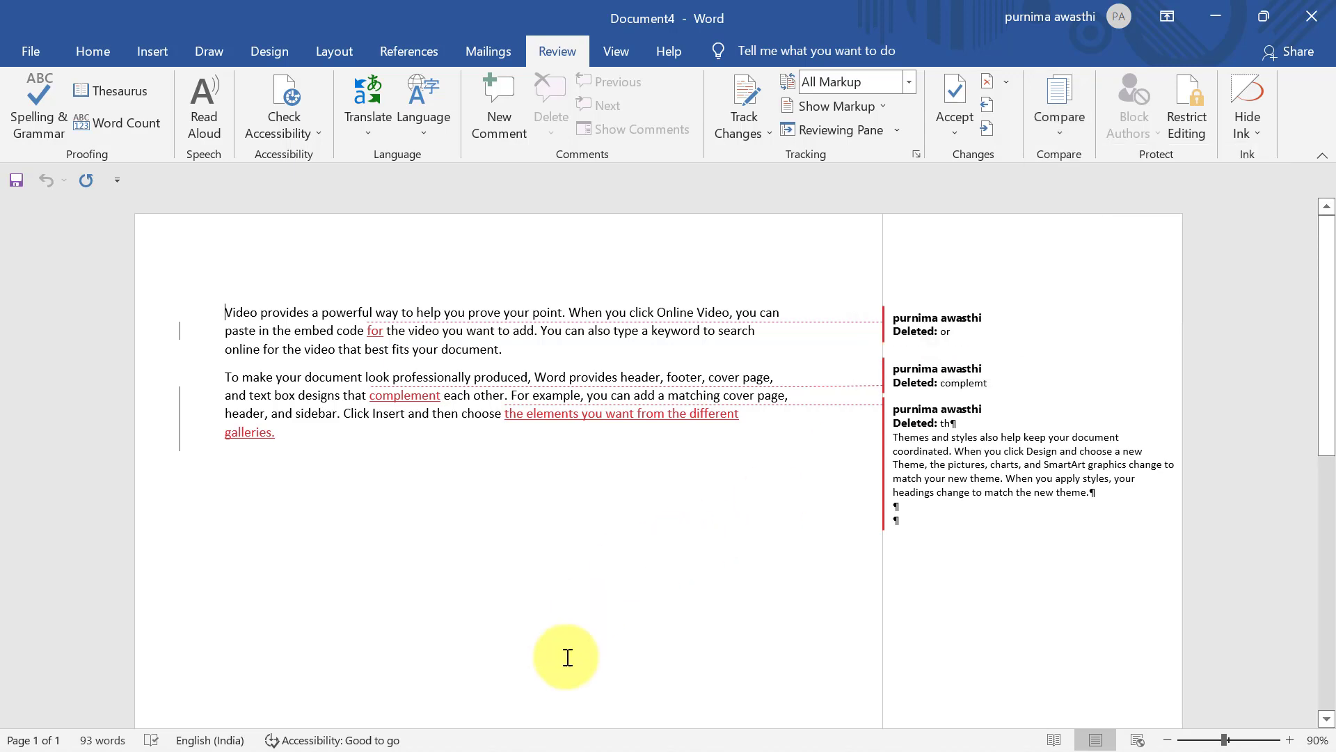
left_click(1057, 132)
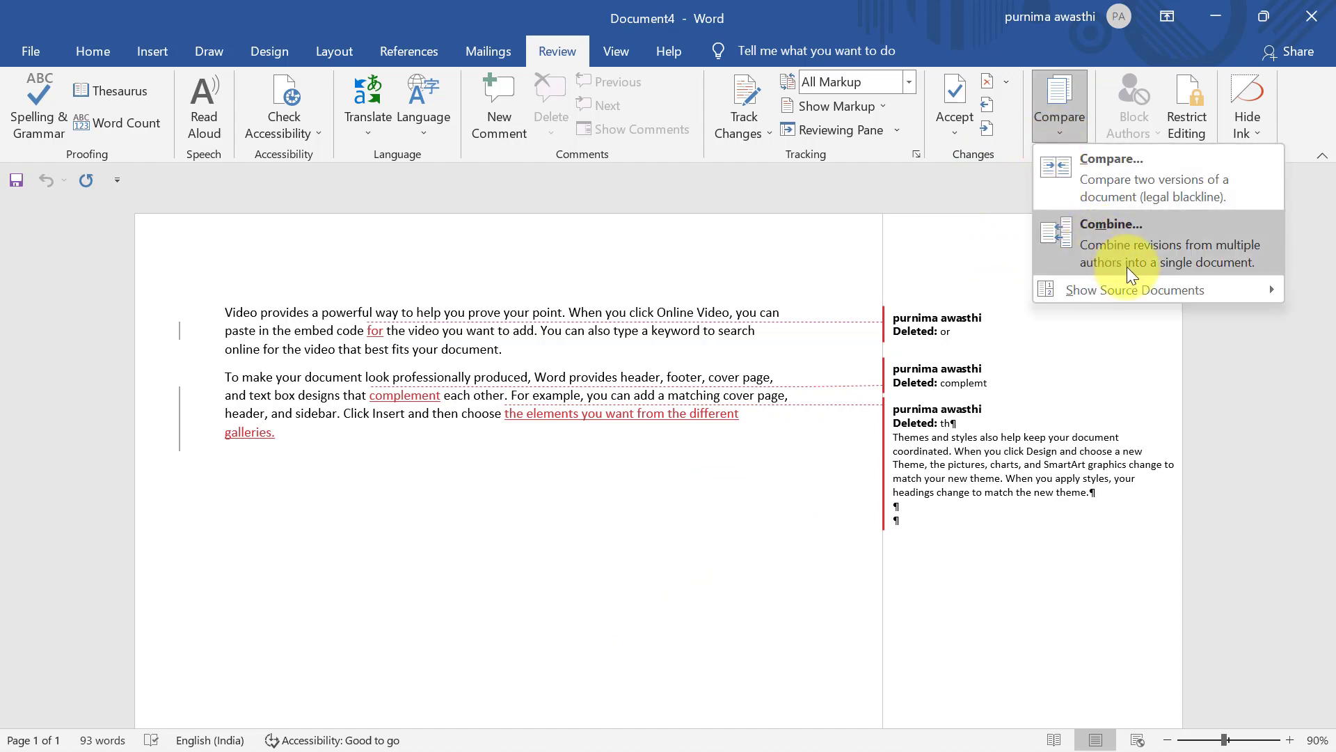
mouse_move(1140, 287)
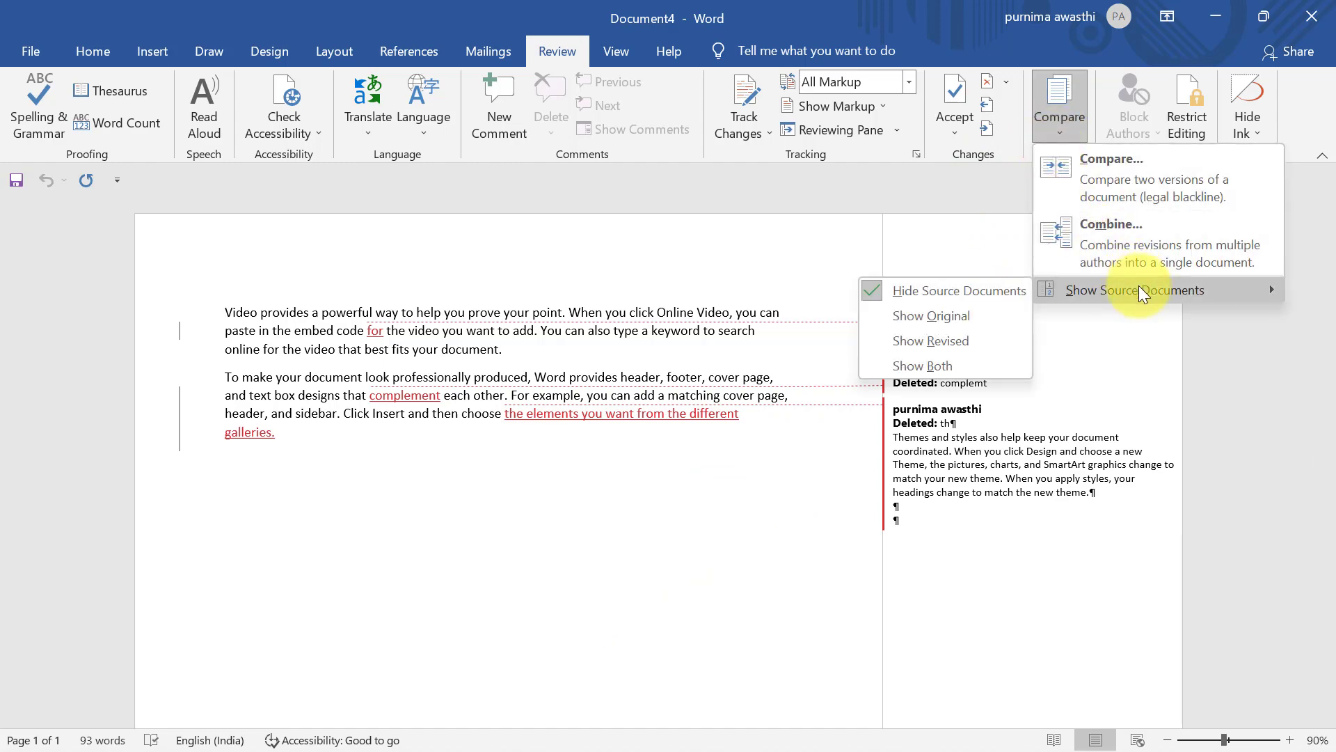
left_click(961, 319)
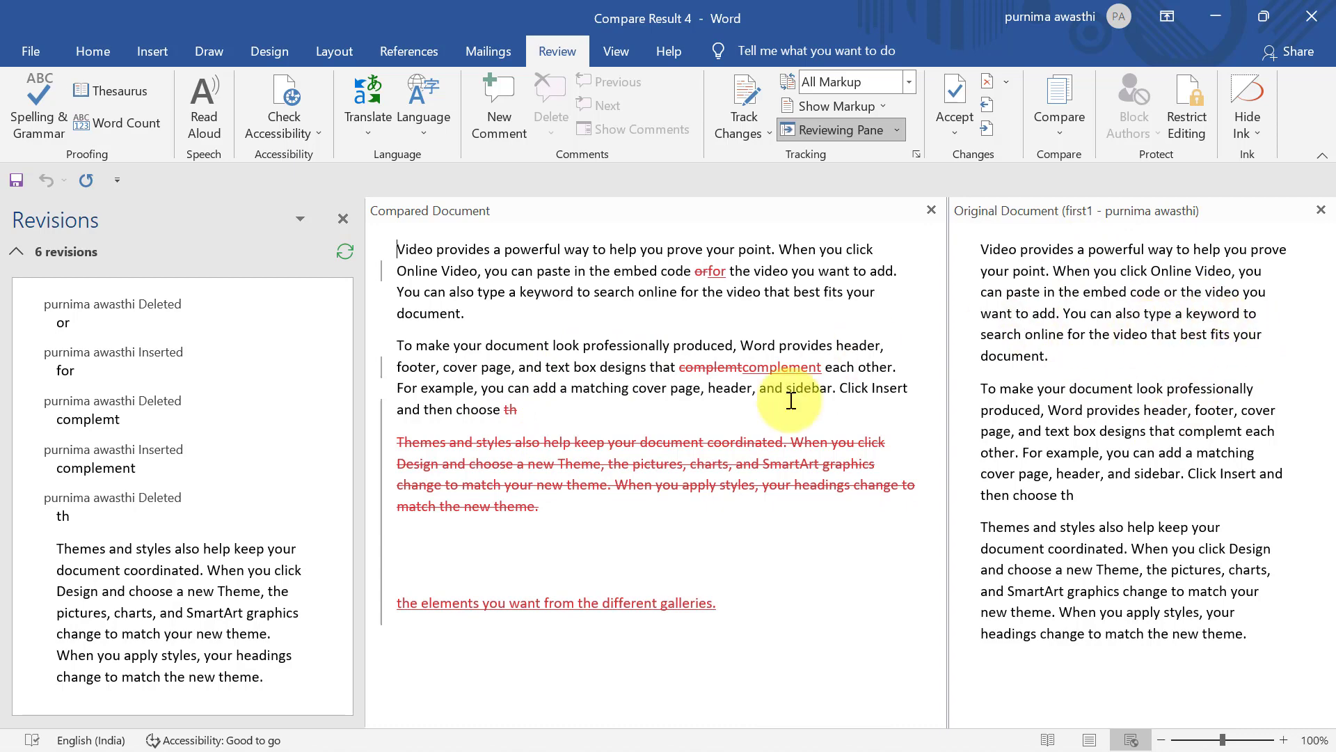
Switch the source documents view to Show Revised, then to Show Both
left_click_drag(1334, 287, 1328, 237)
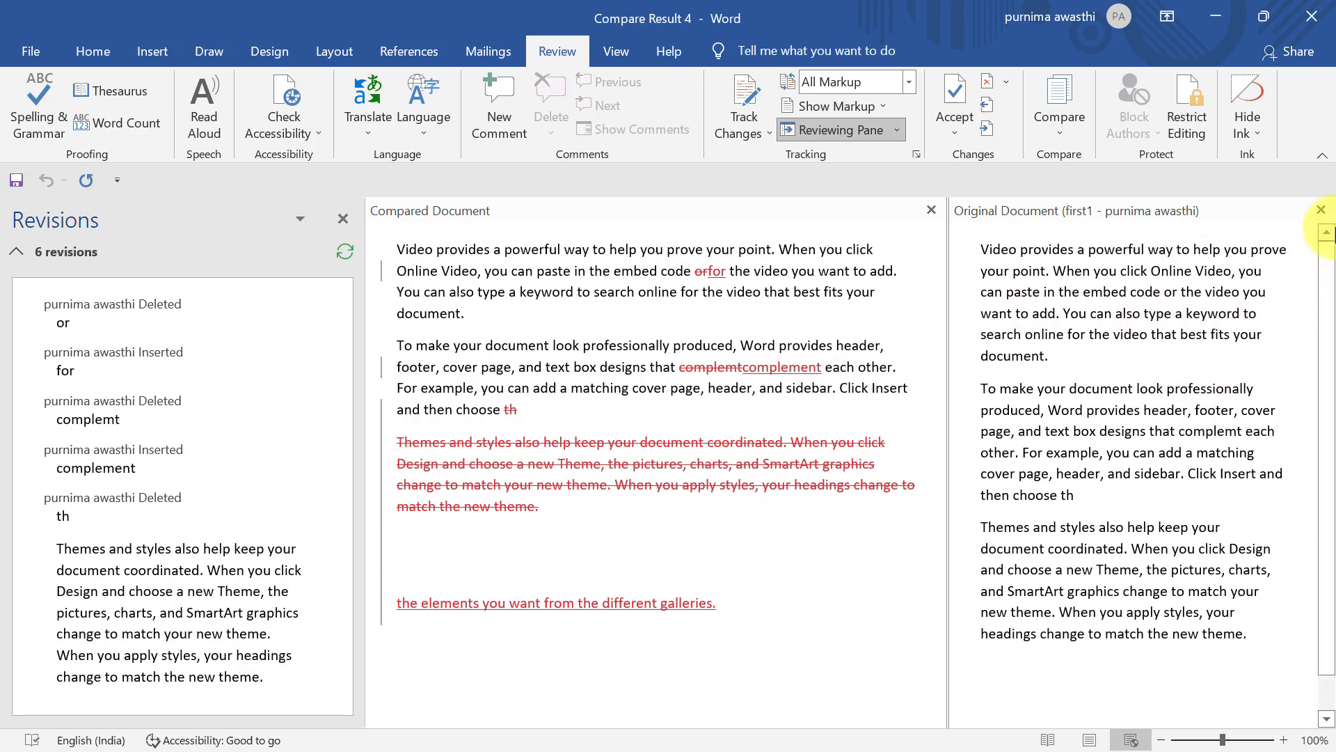
left_click(1075, 128)
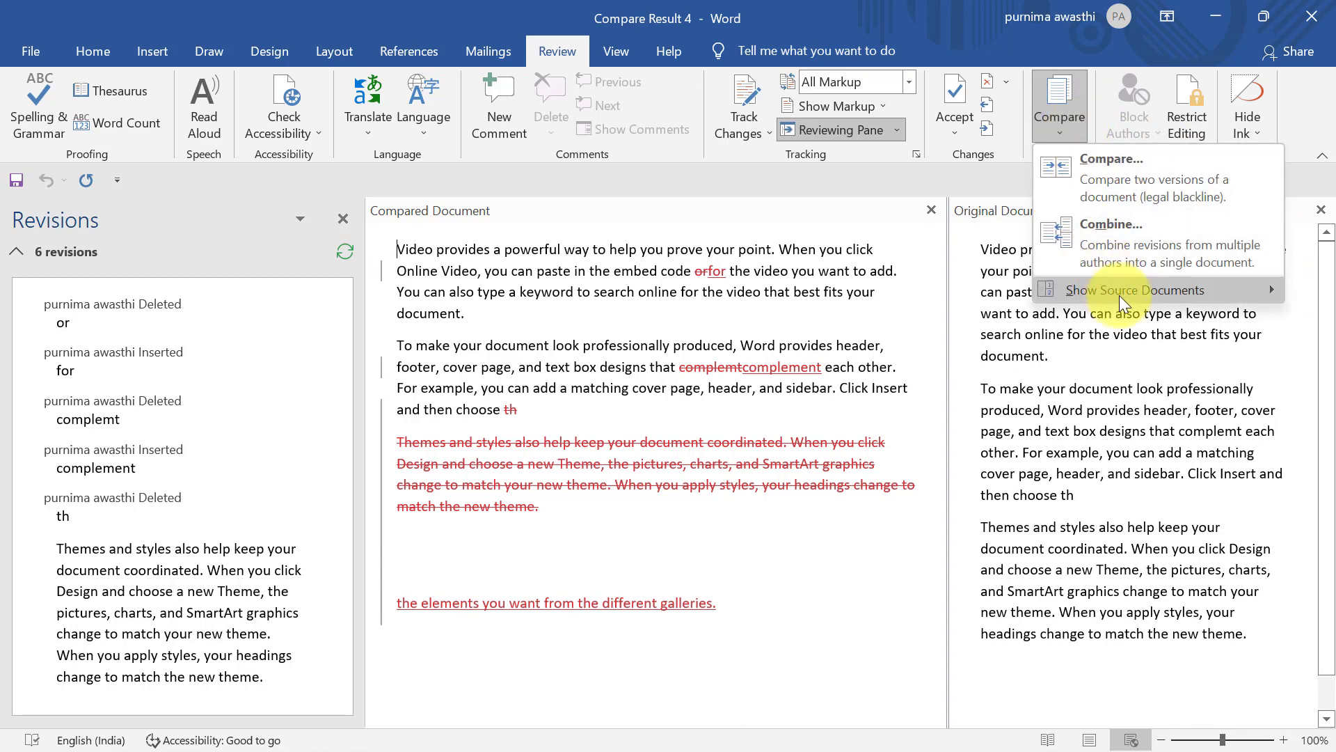
mouse_move(1119, 290)
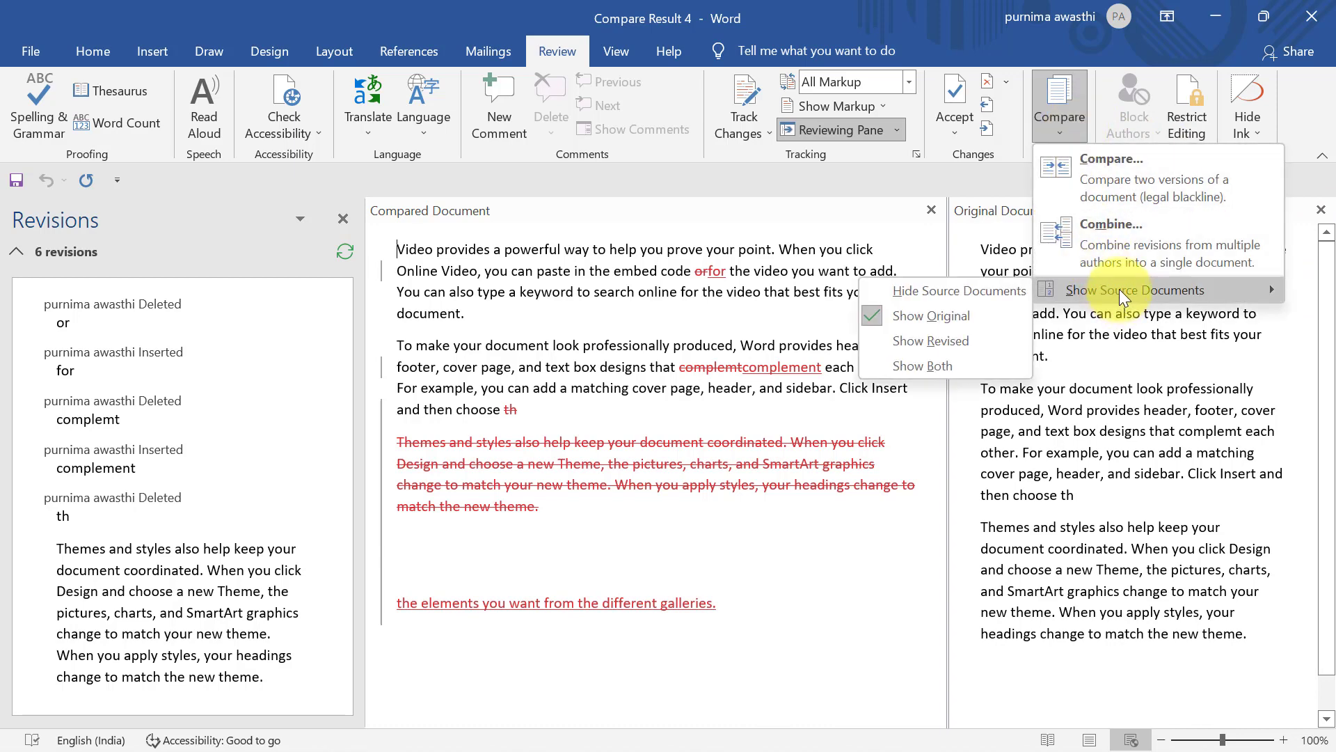
left_click(925, 339)
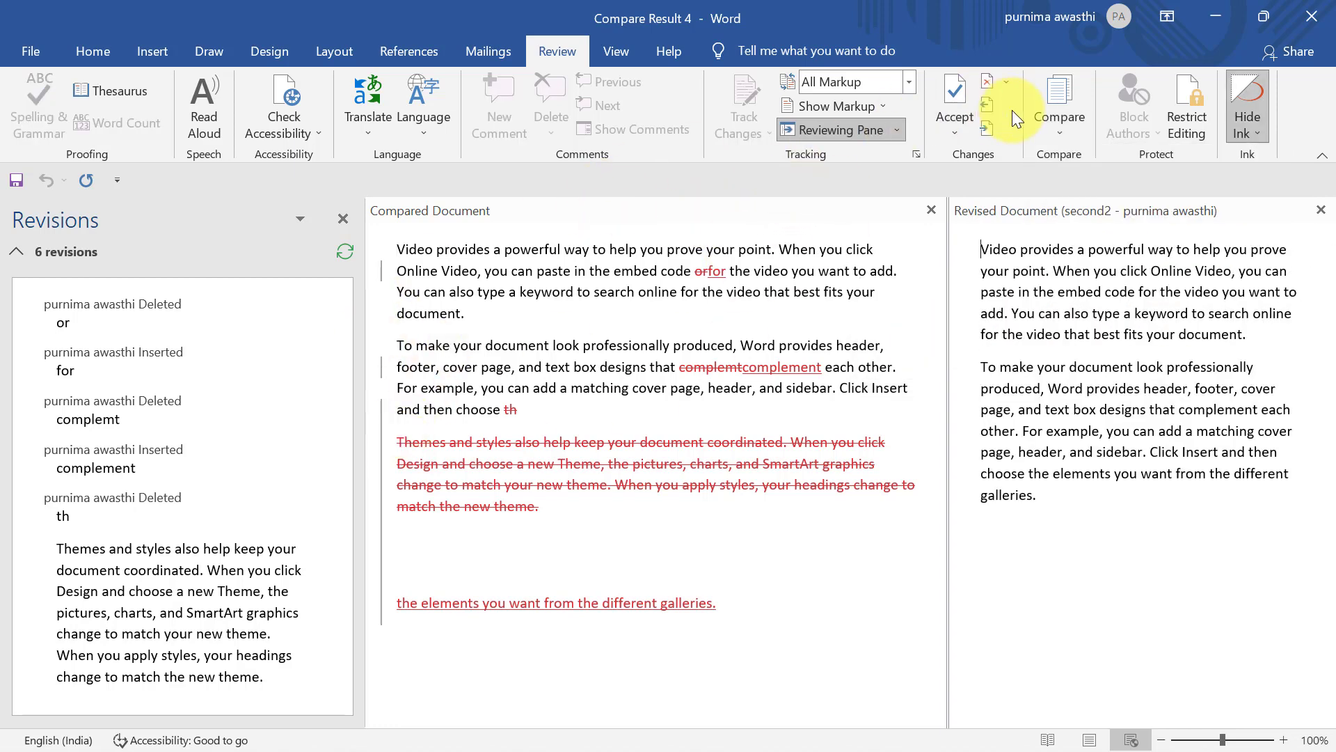
left_click(1043, 130)
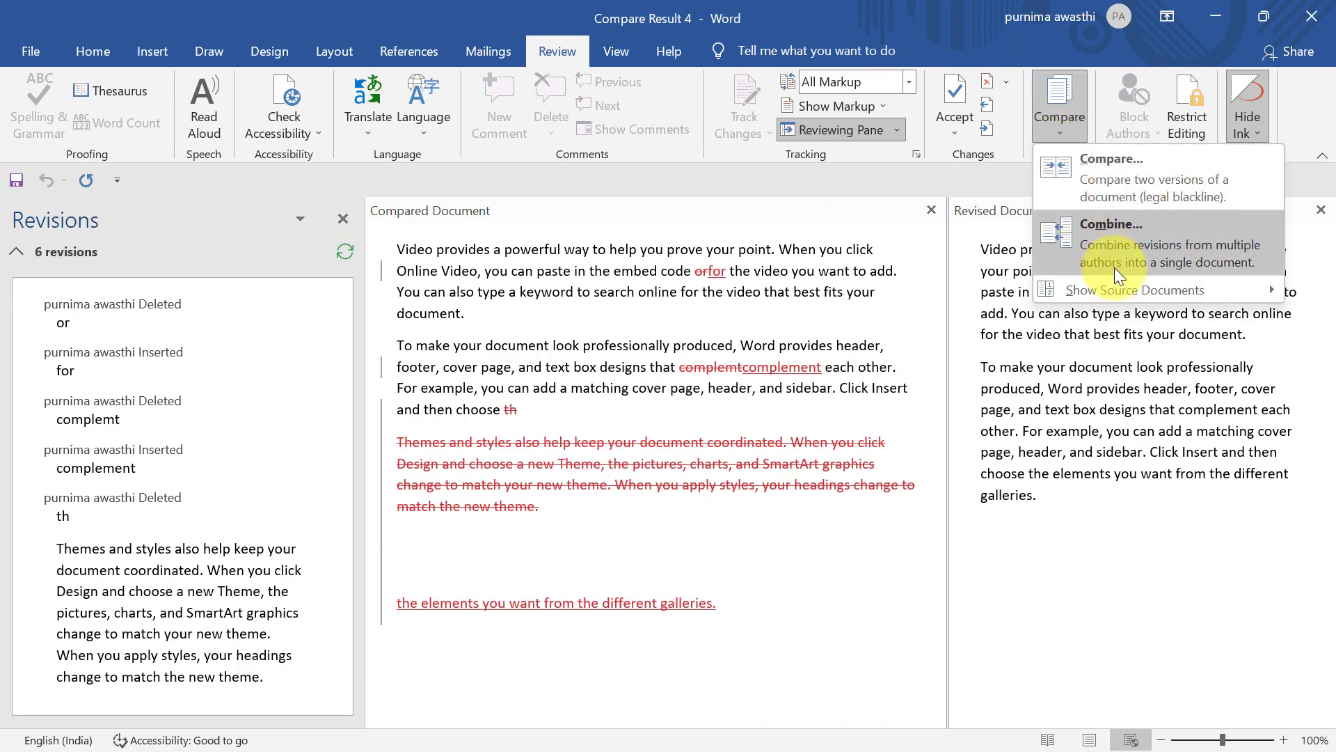
mouse_move(1119, 291)
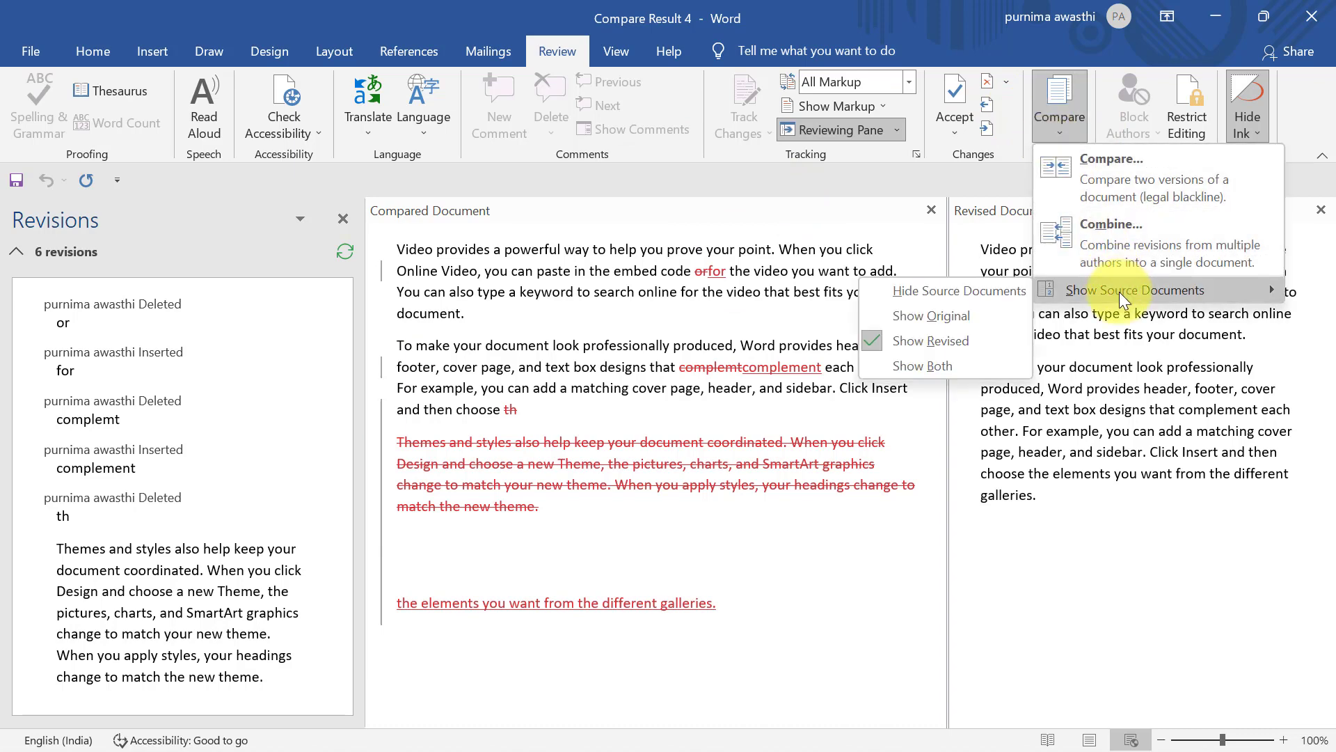
left_click(977, 365)
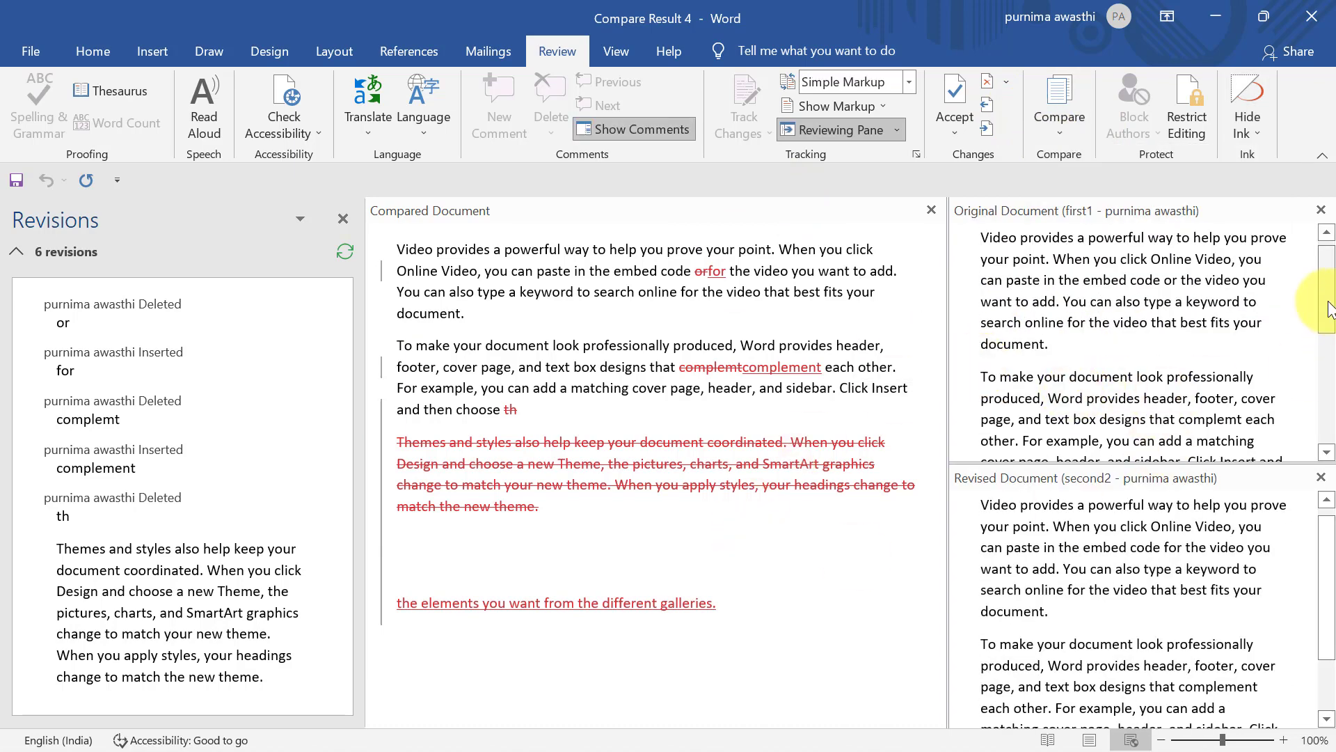
Scroll through the source panes, selecting the Themes and styles paragraph in the original
left_click_drag(1329, 306, 1326, 261)
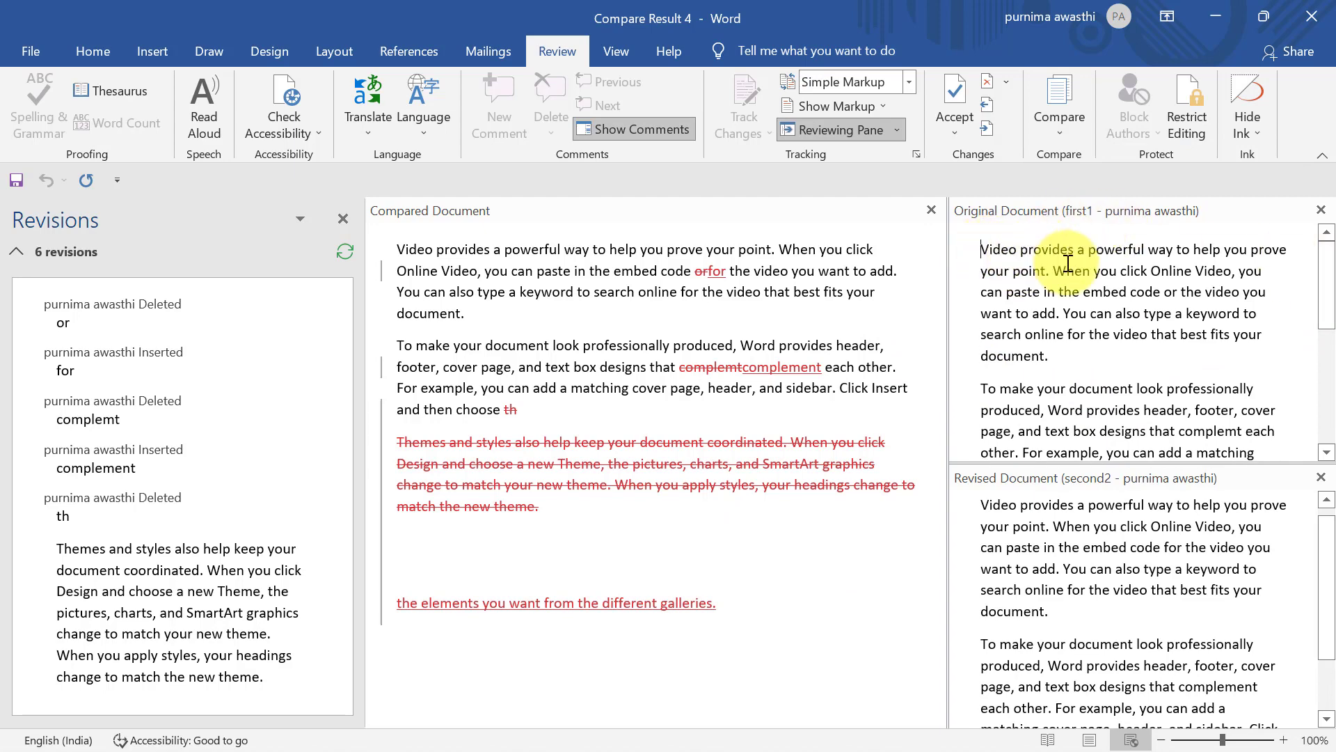
left_click_drag(1326, 285, 1329, 446)
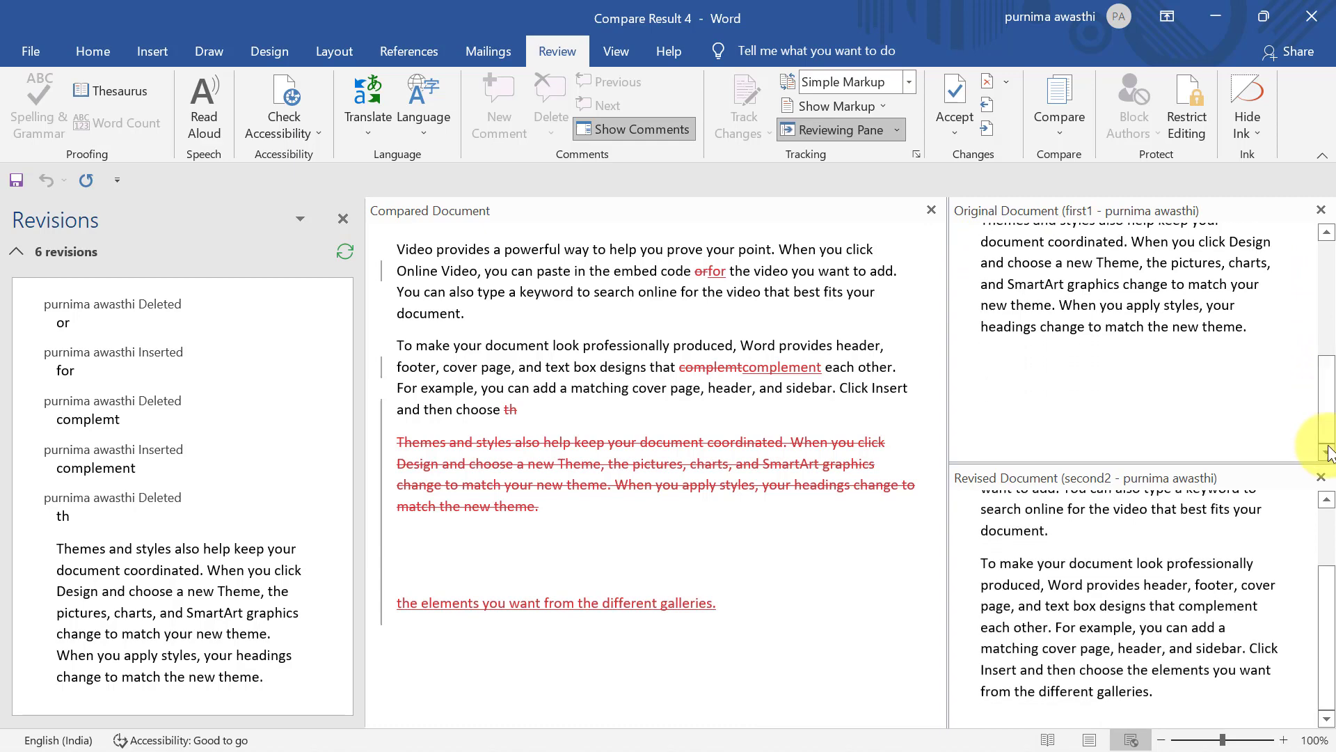
left_click_drag(1333, 591, 1330, 522)
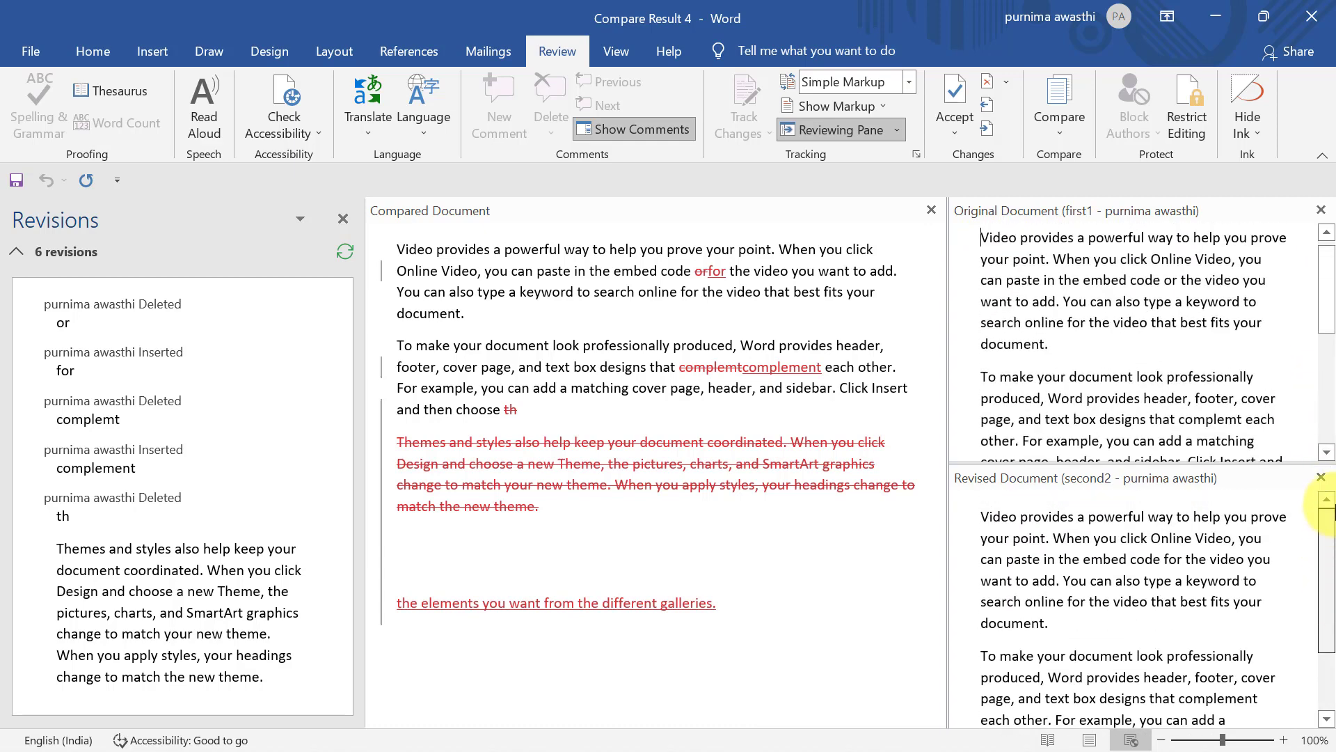
scroll(1326, 557, "down", 3)
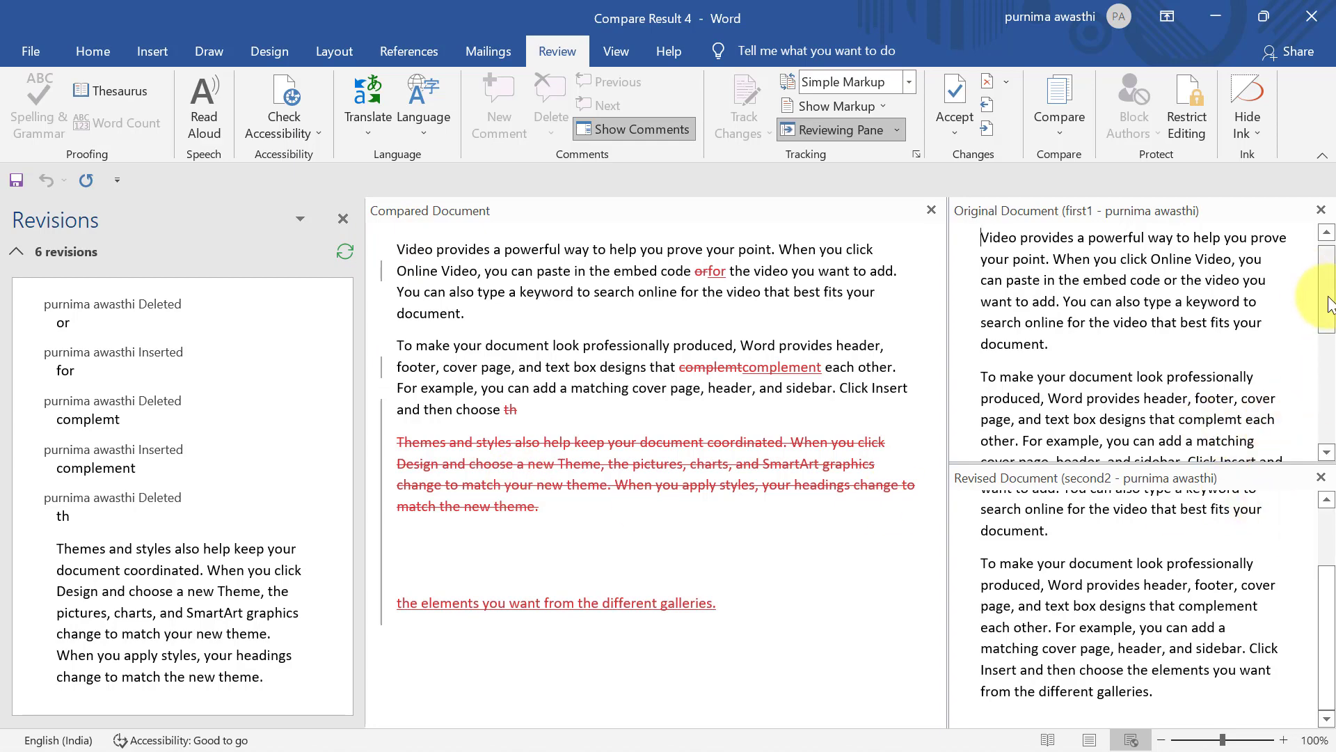
left_click_drag(1329, 304, 1329, 386)
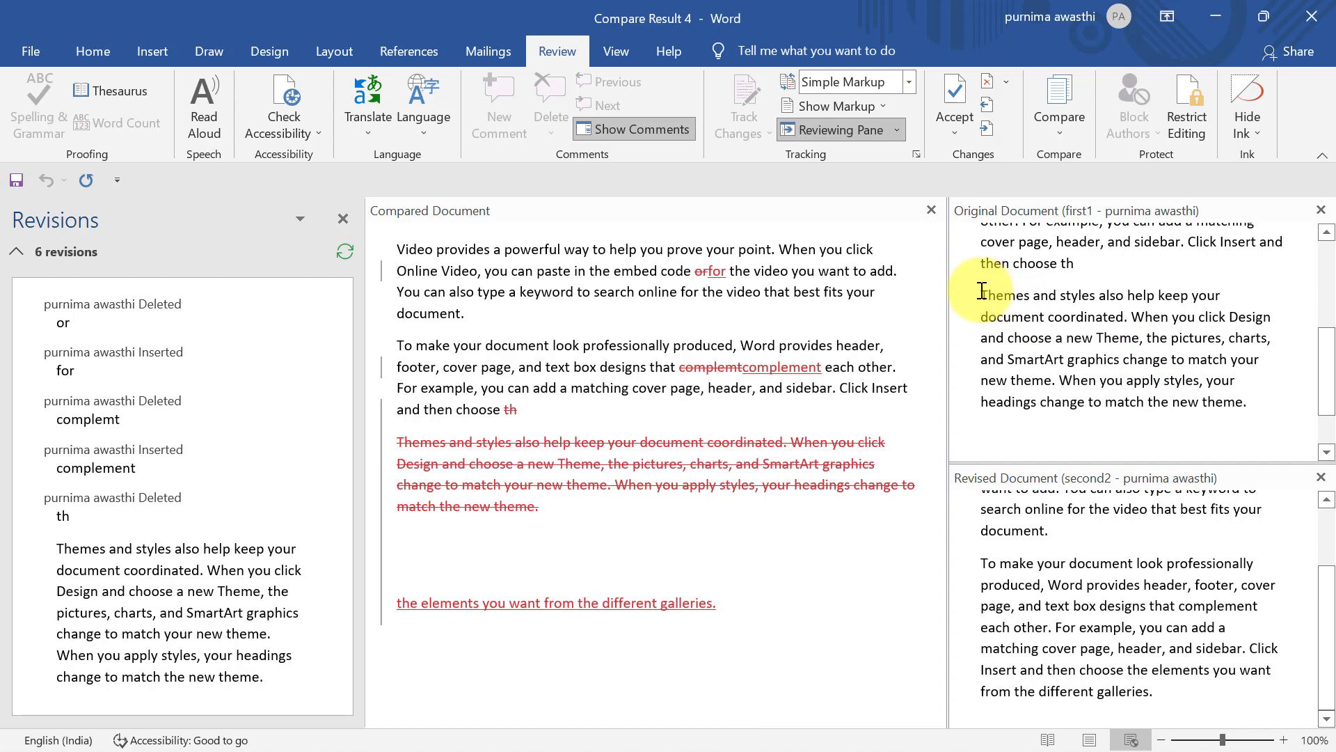
left_click_drag(982, 291, 1277, 399)
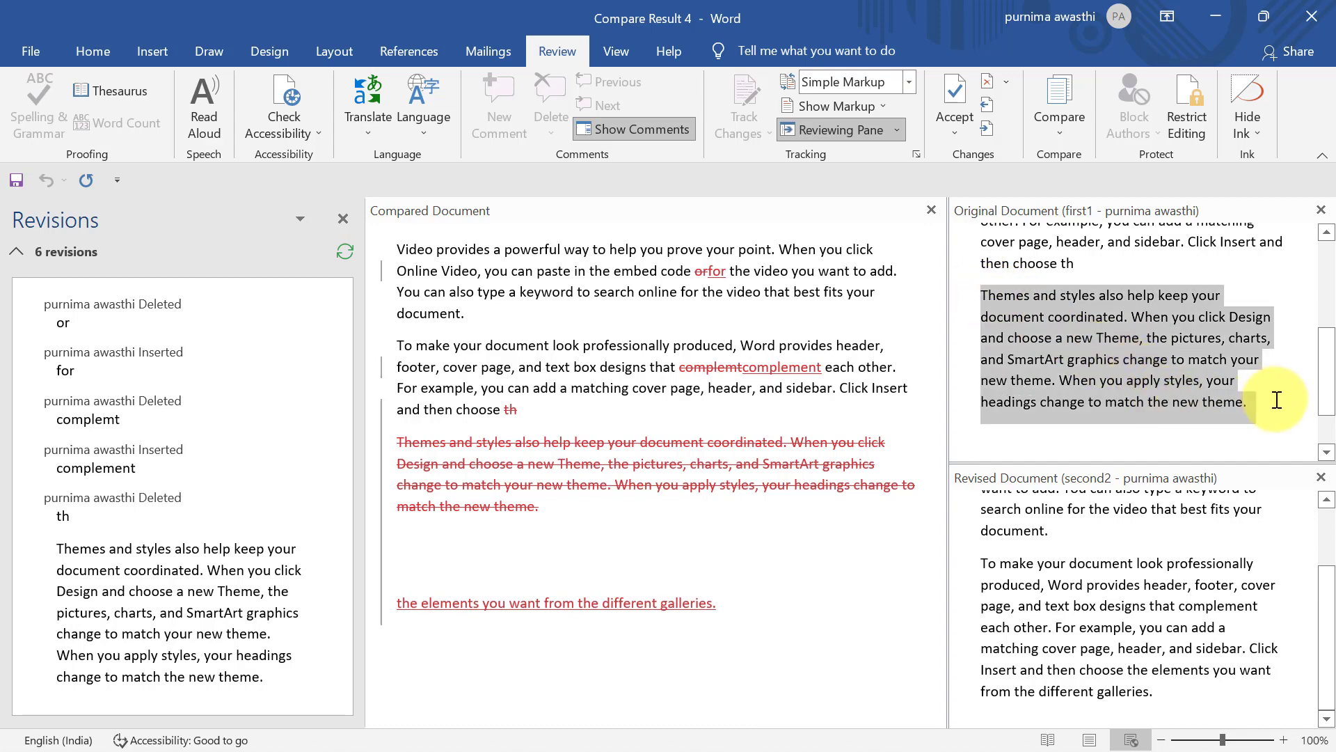
left_click_drag(1326, 602, 1331, 647)
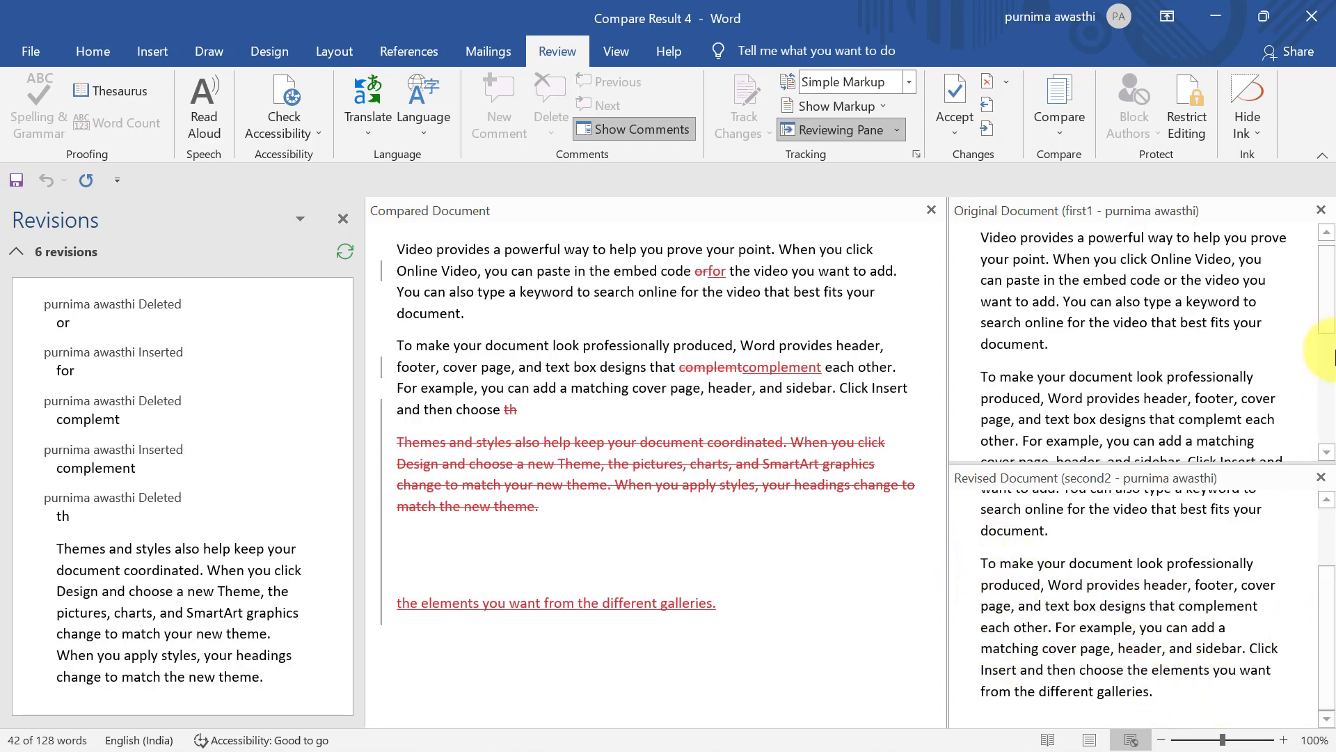
left_click_drag(1332, 312, 1332, 265)
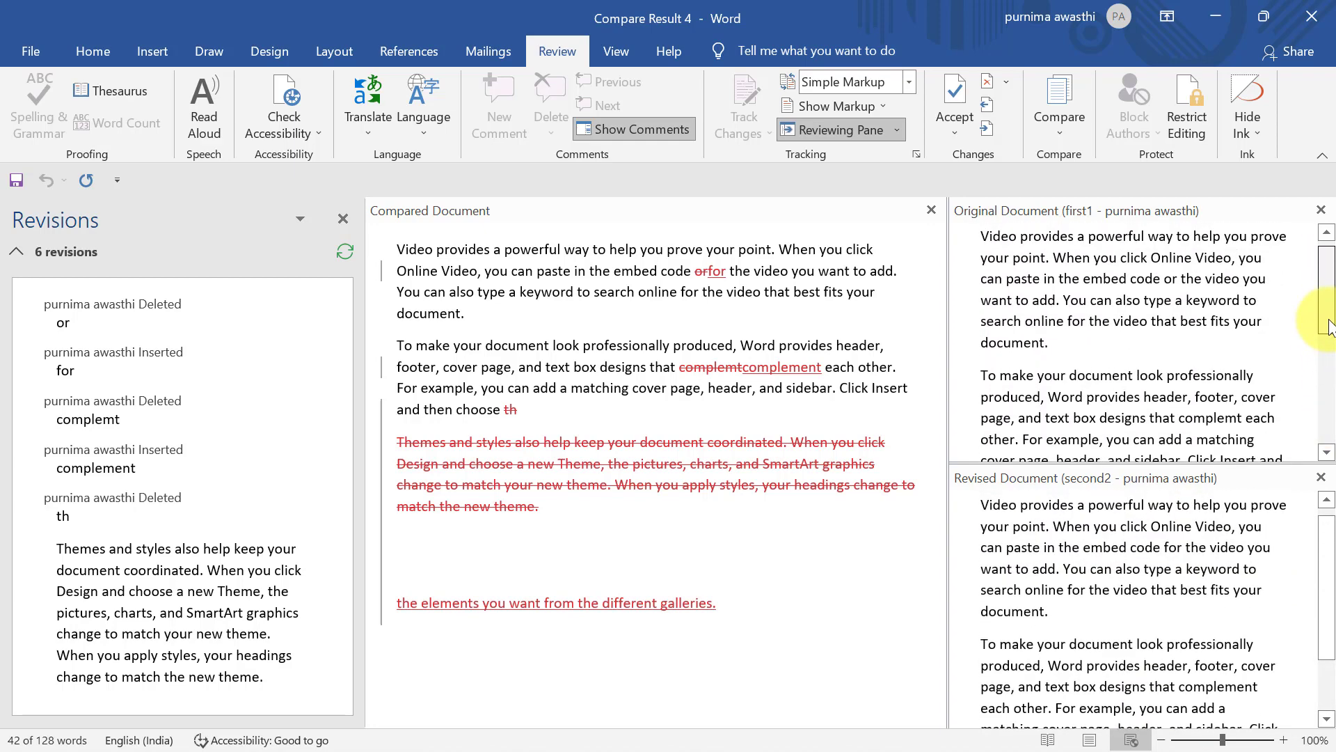
left_click_drag(1324, 315, 1331, 393)
left_click_drag(1332, 532, 1332, 602)
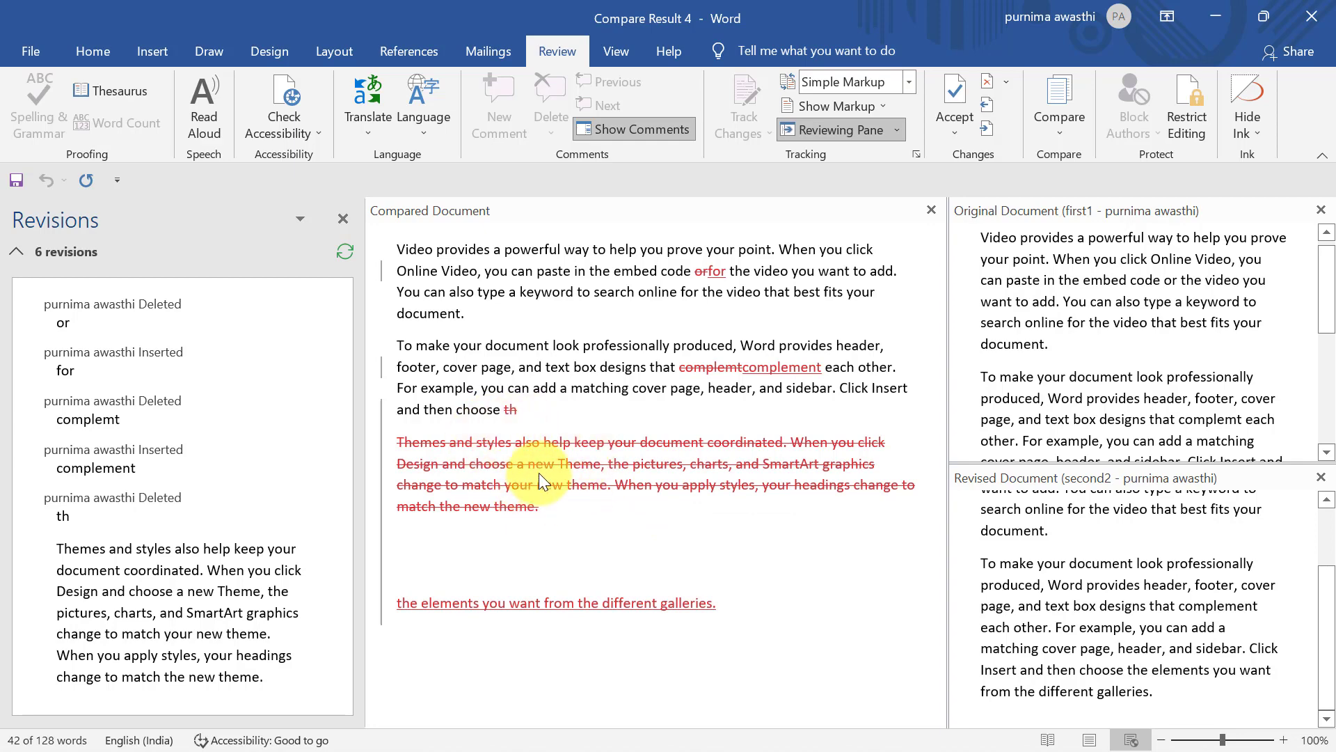
mouse_move(538, 473)
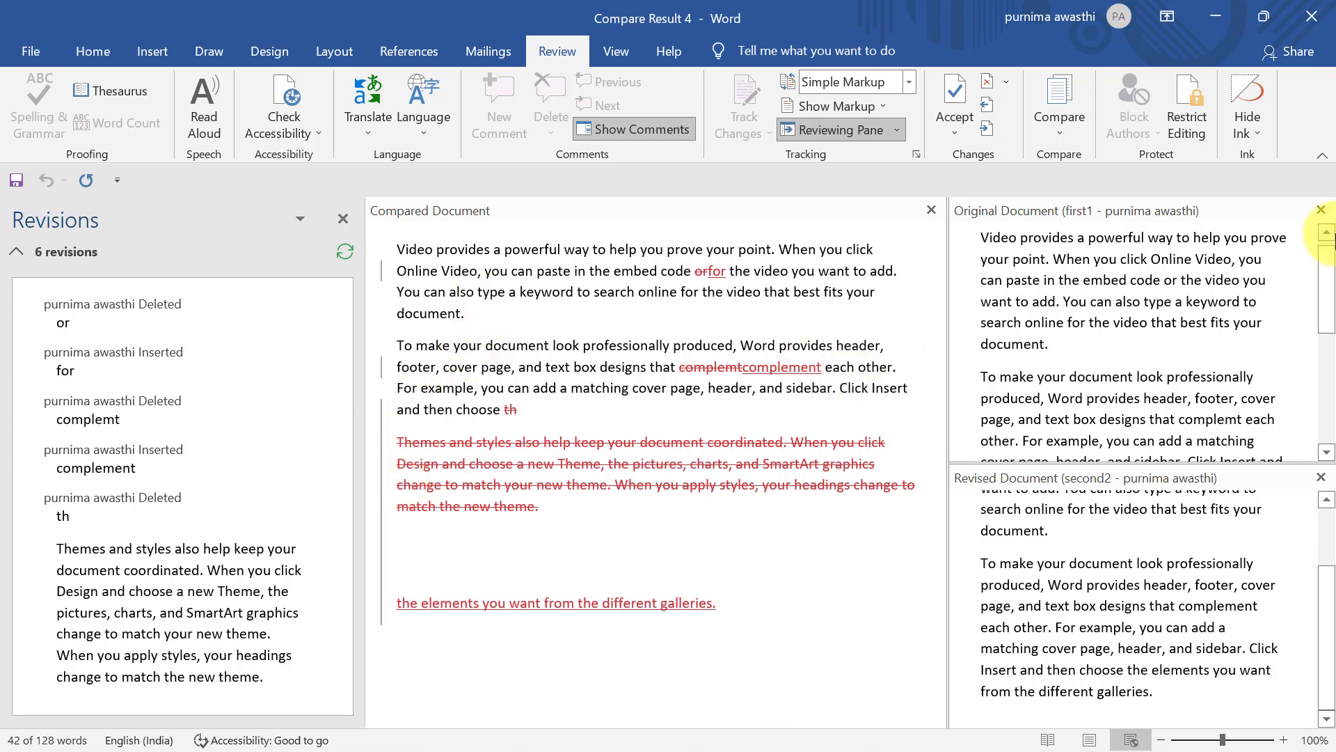
left_click_drag(1331, 272, 1332, 273)
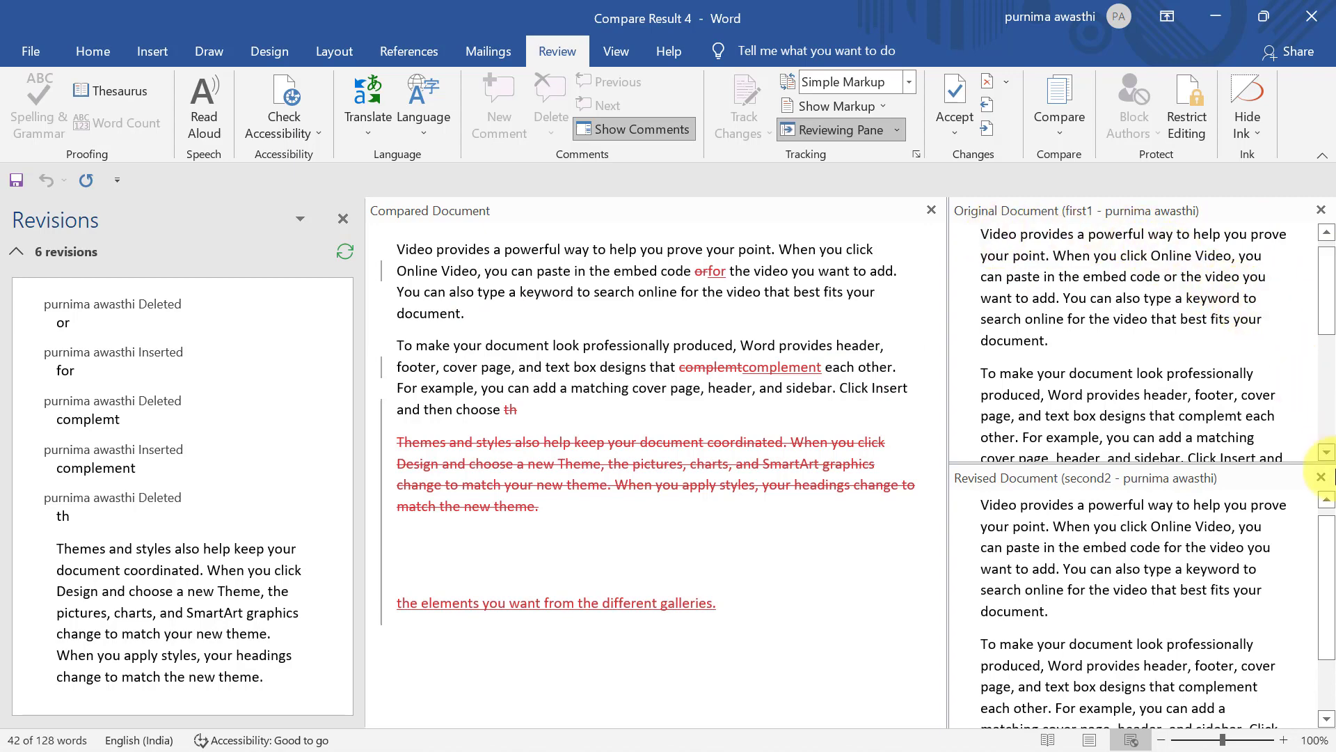
left_click_drag(1331, 570, 1331, 536)
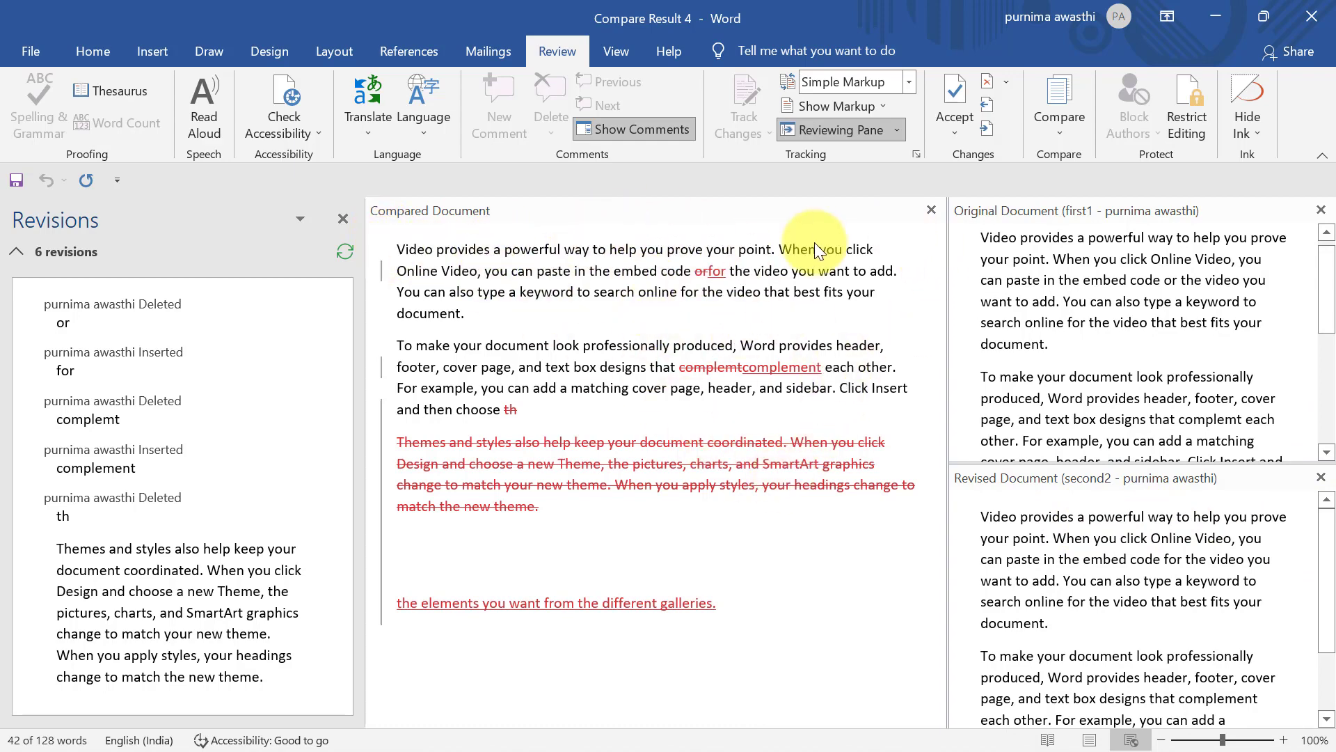
left_click(1051, 120)
mouse_move(1129, 296)
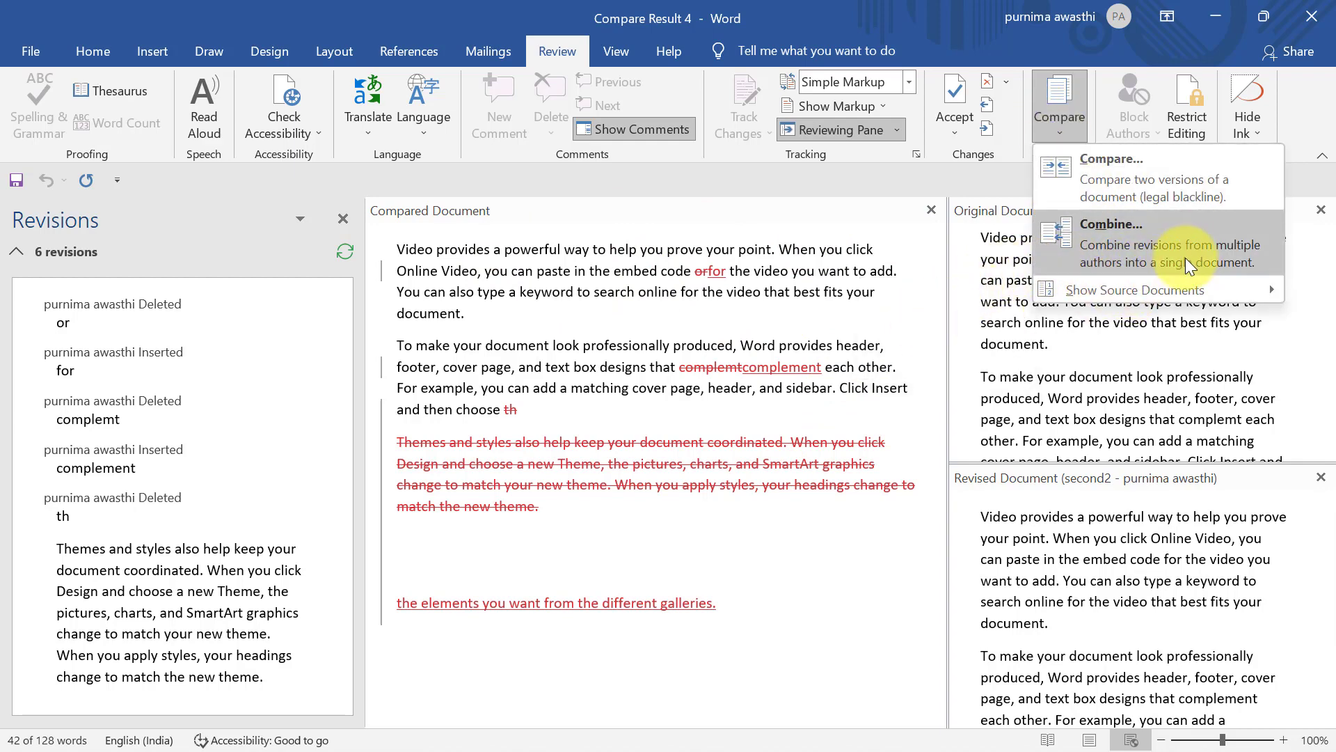
left_click(895, 550)
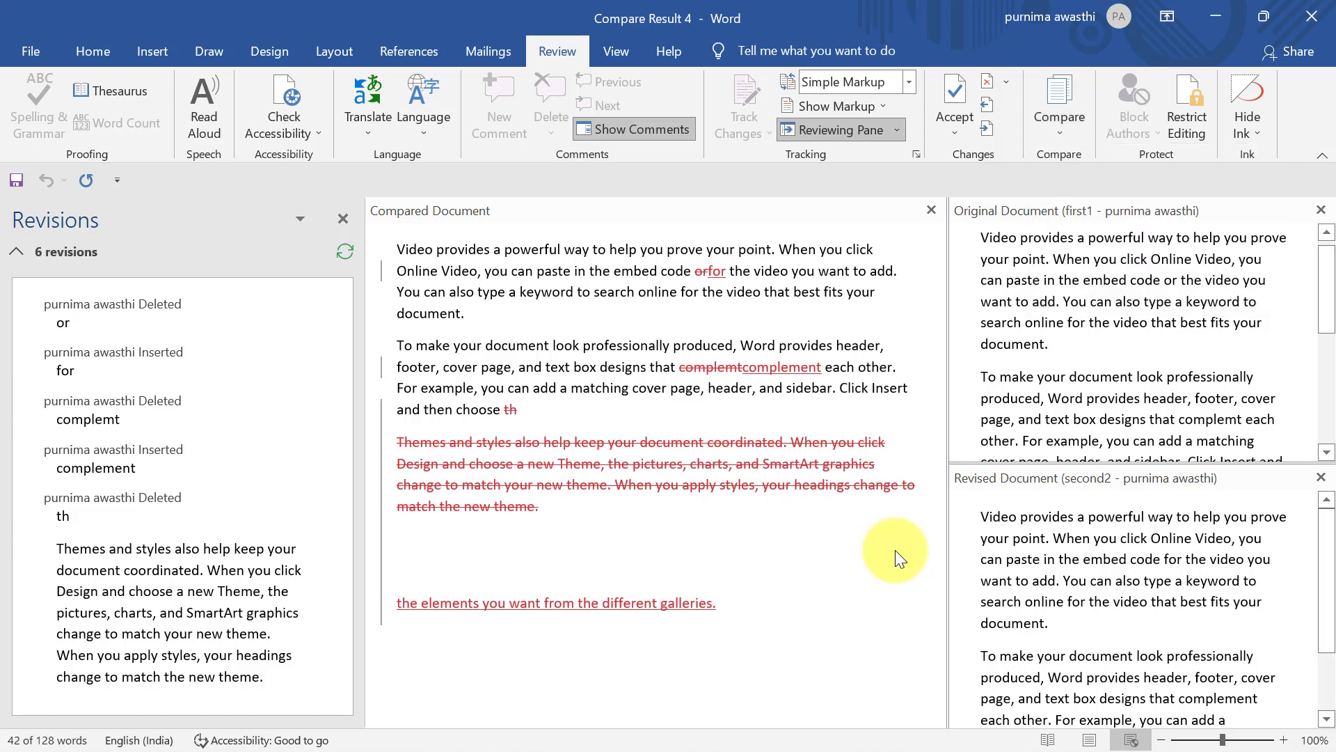
Create a new document filled with five paragraphs of =rand() sample text
key("ctrl+n")
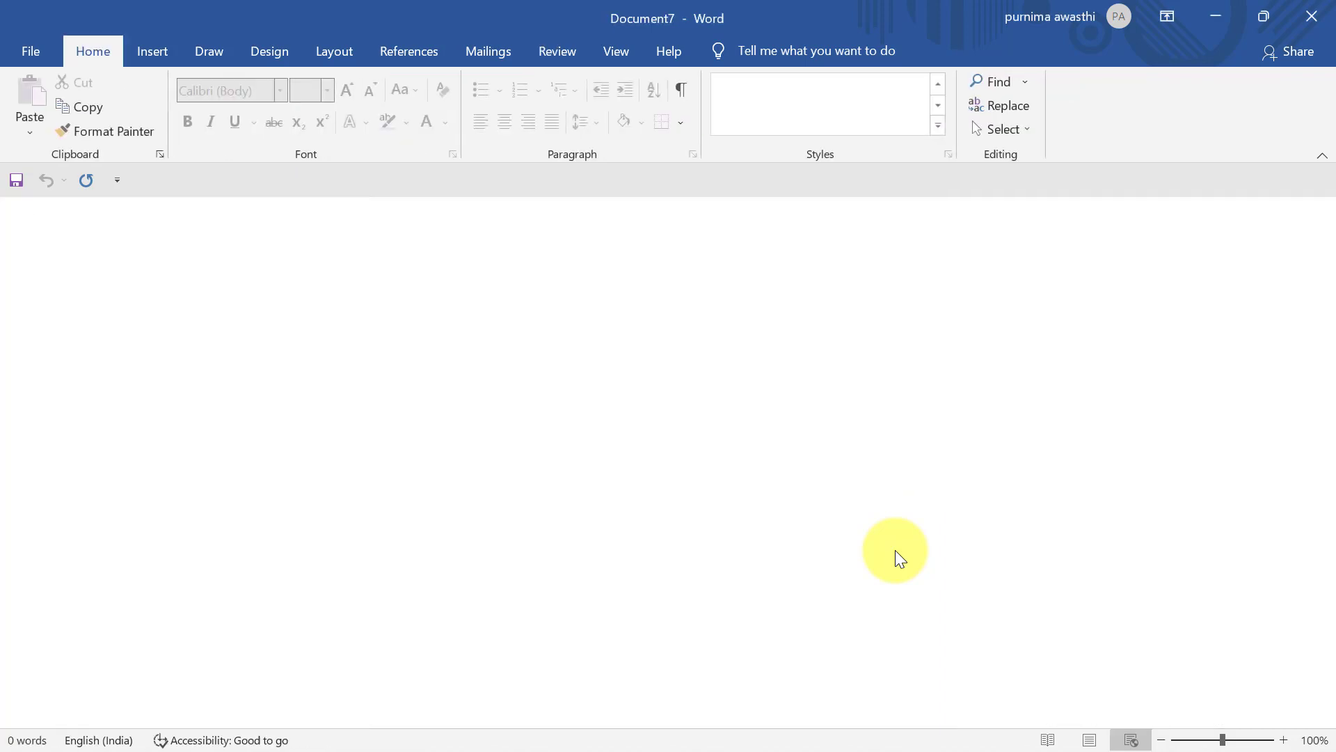
type("=")
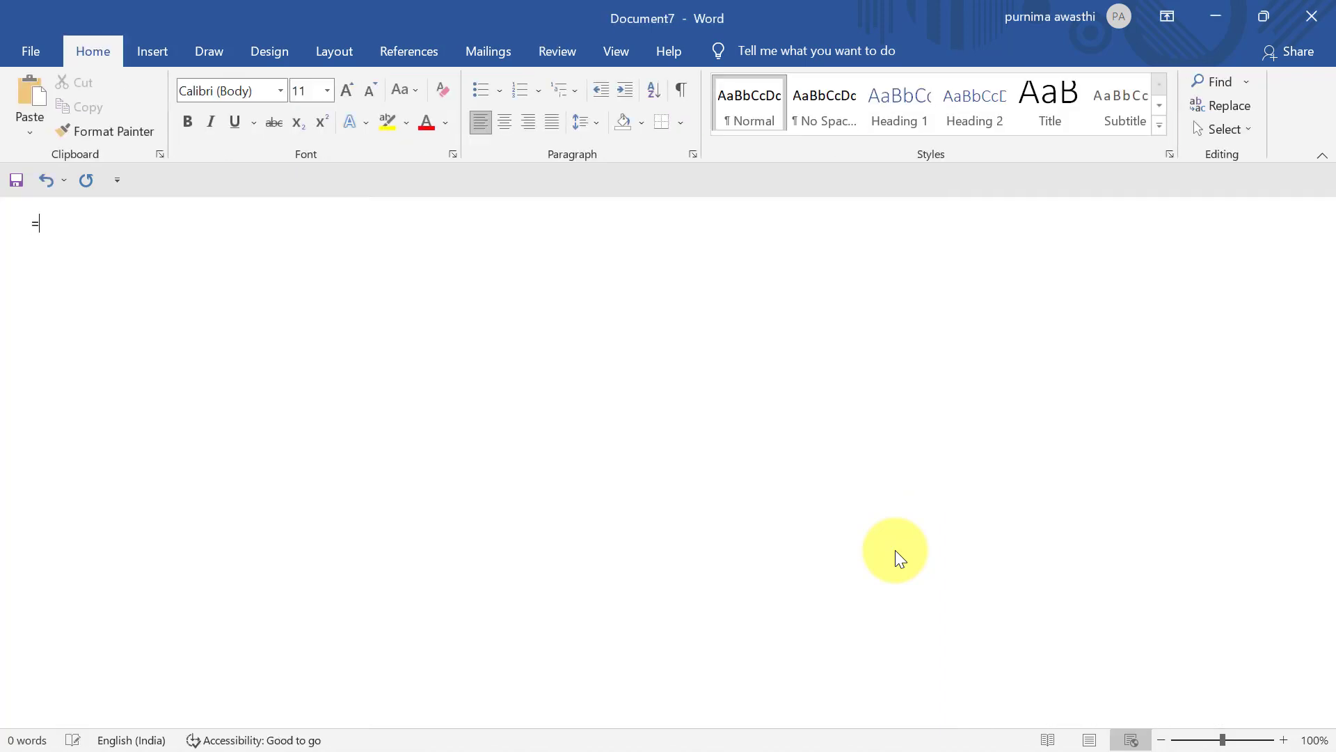
type("rand()")
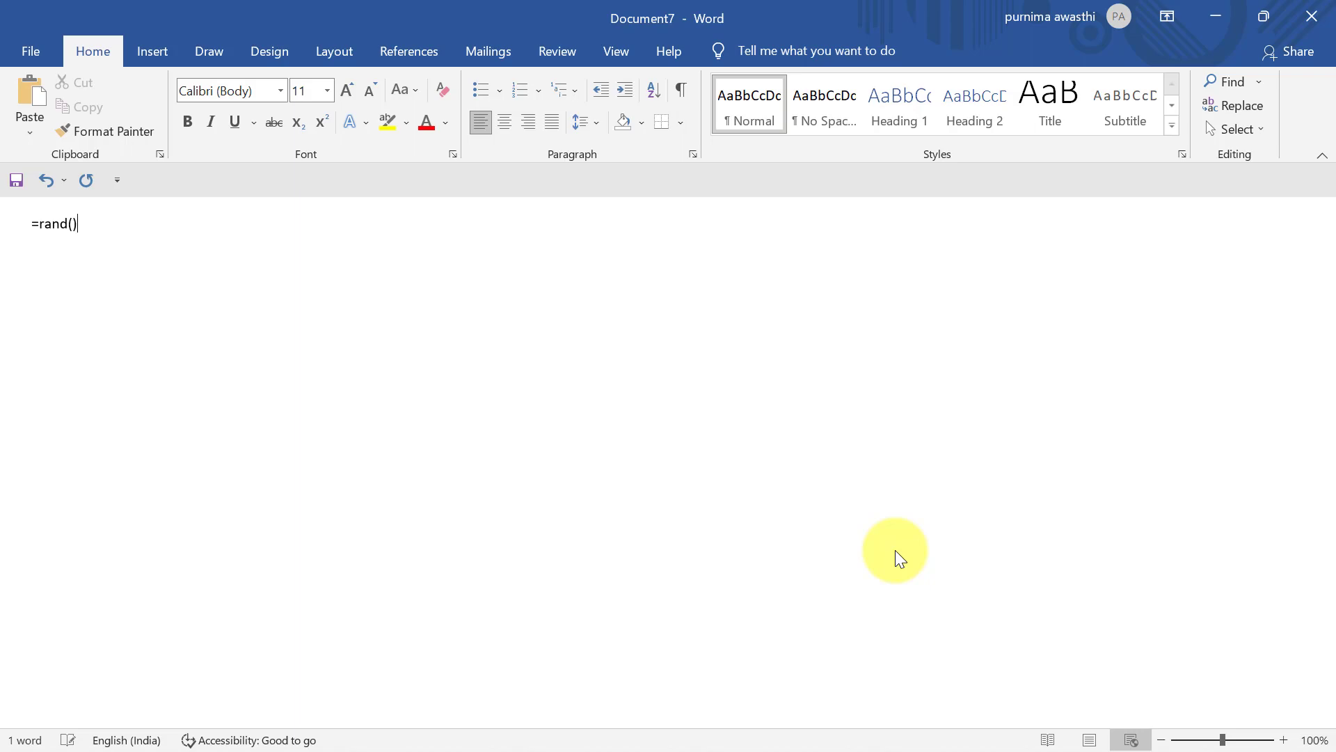
key("Return")
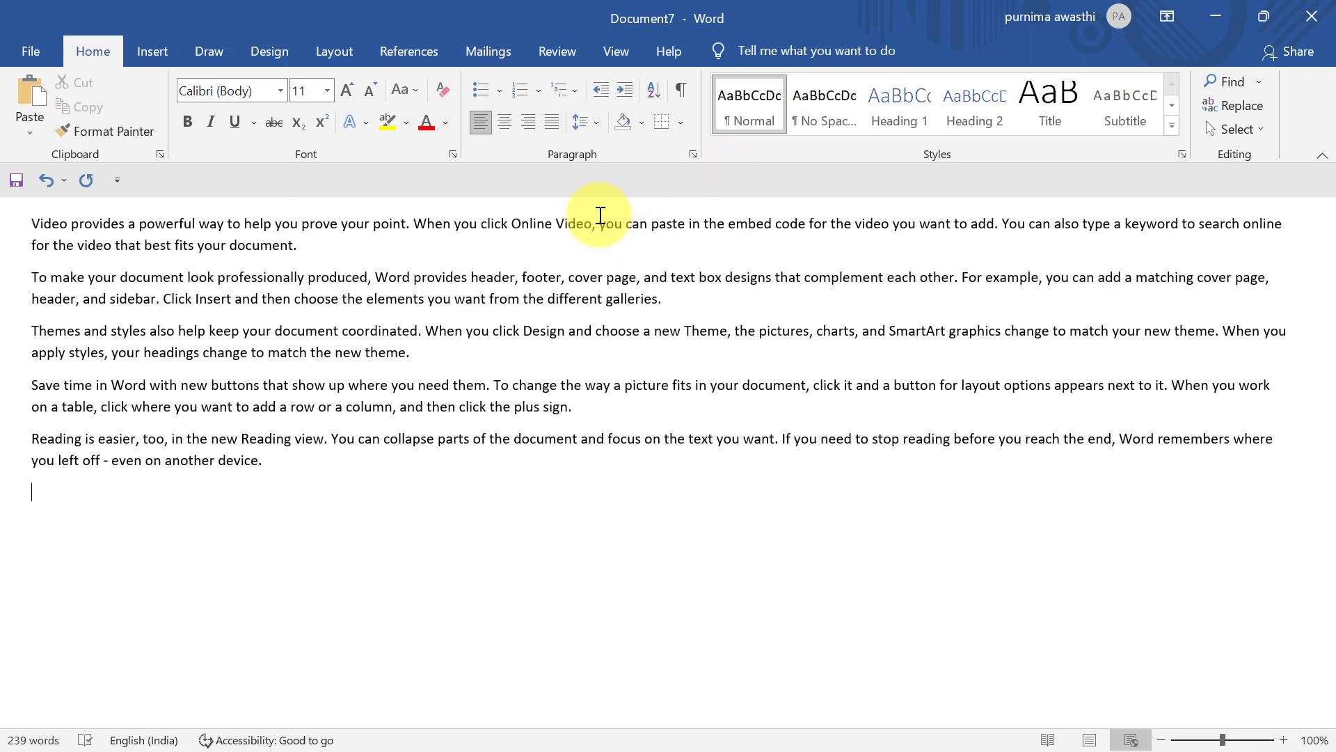
Switch the document view to Print Layout
left_click(609, 59)
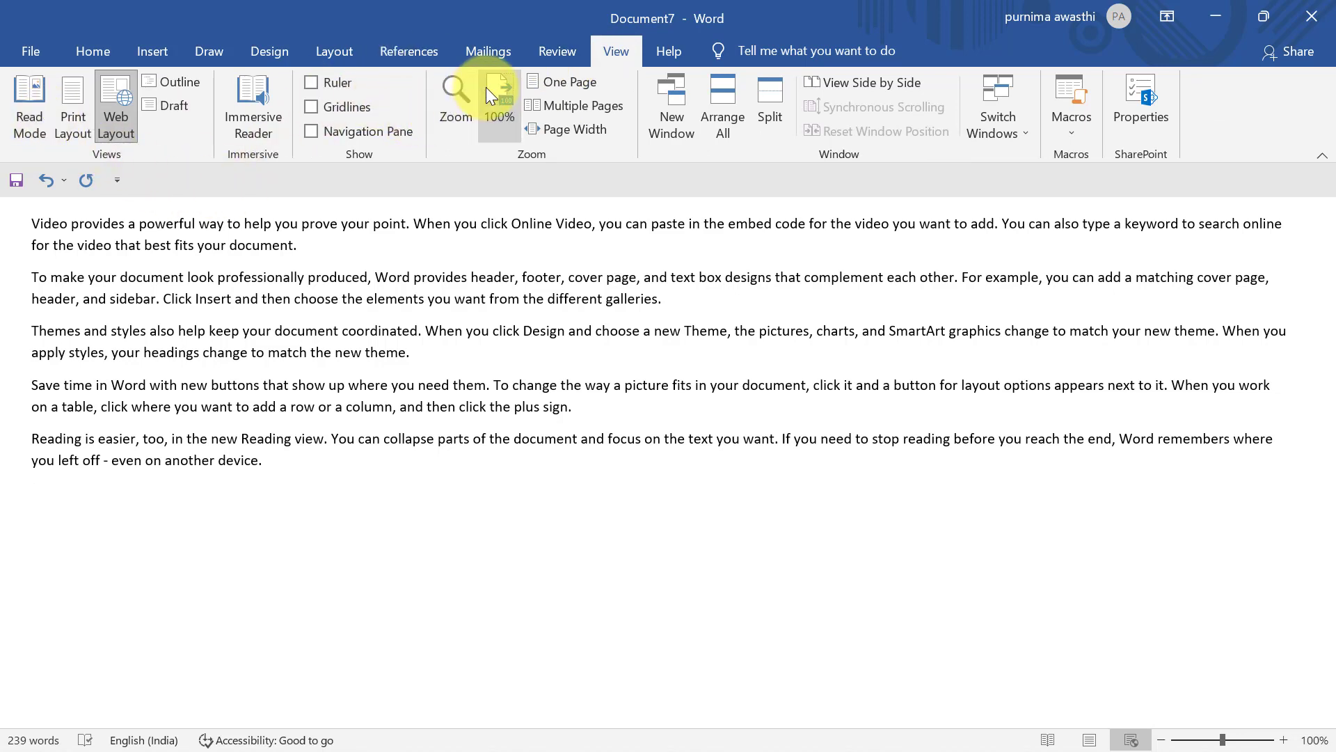
left_click(73, 95)
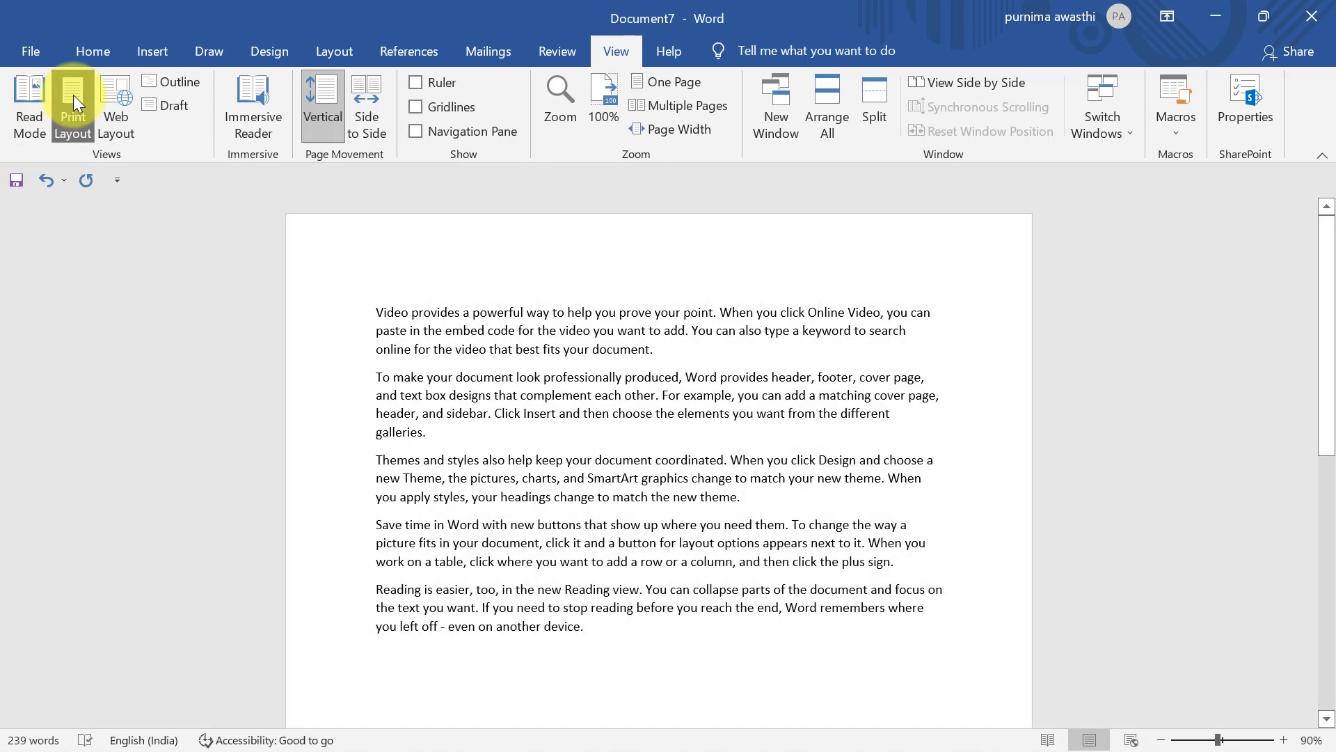
left_click(556, 56)
Restrict editing to No changes (Read only) with Everyone exempted, and start enforcing protection
left_click(609, 630)
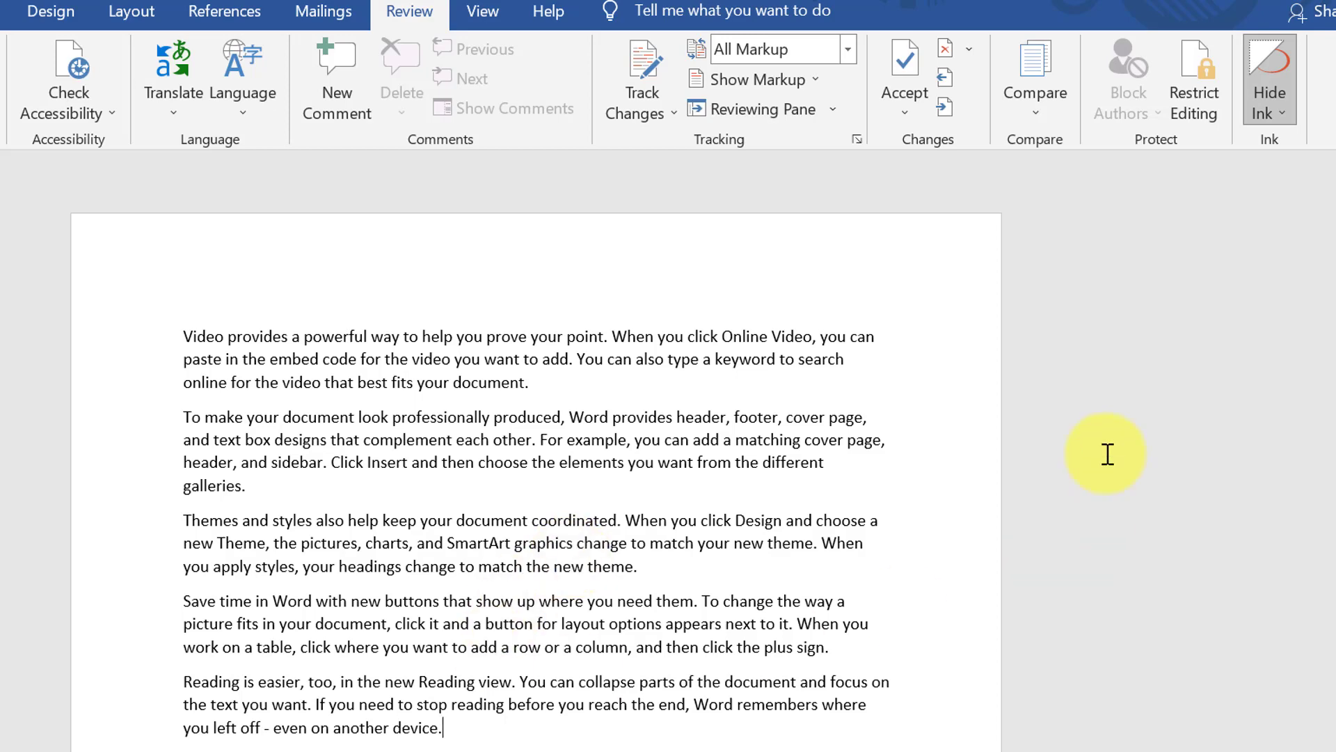
left_click(1194, 129)
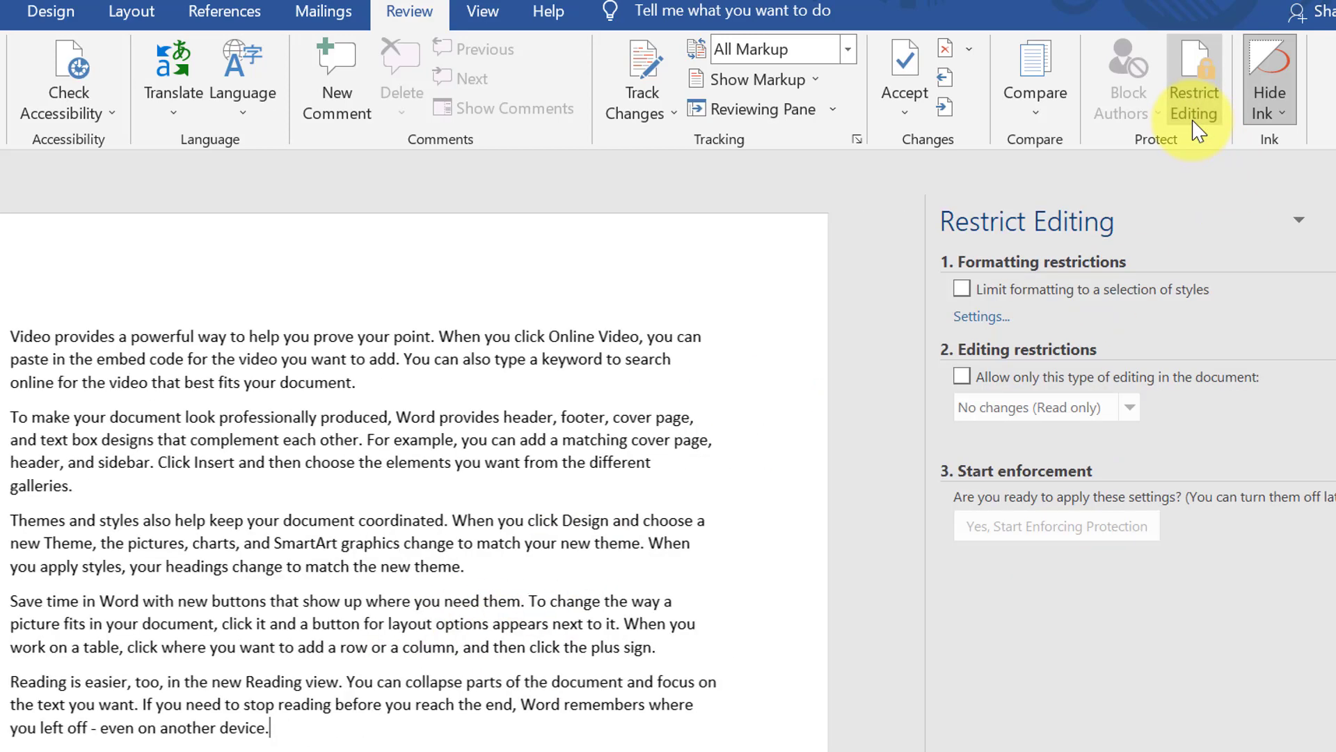
left_click(962, 377)
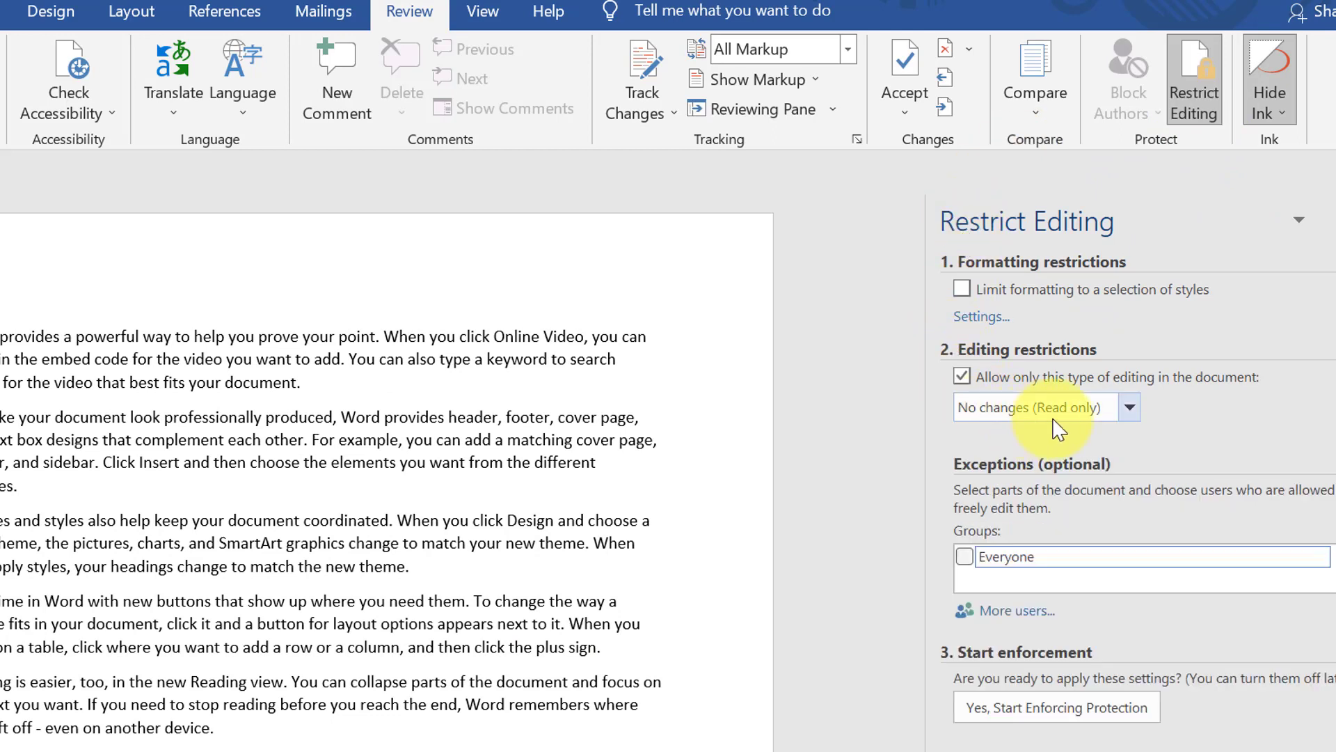
left_click(1129, 409)
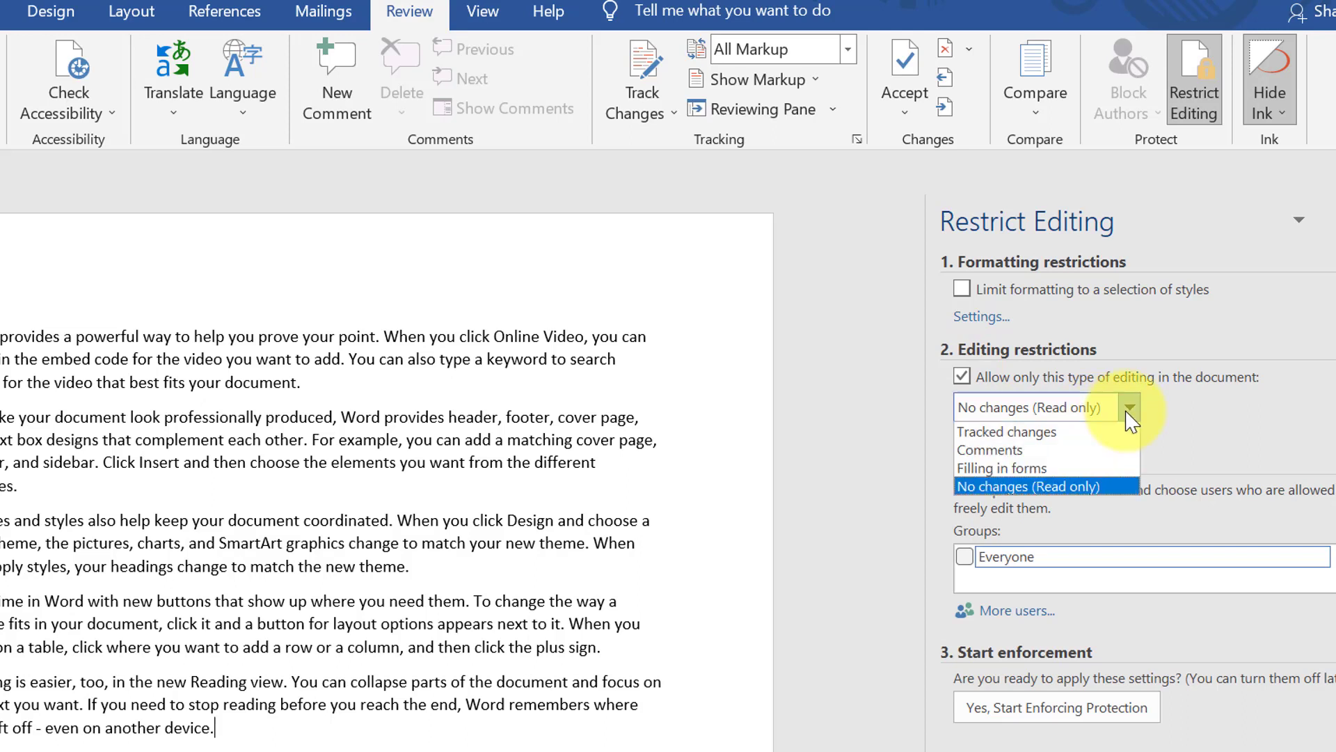
left_click(1103, 486)
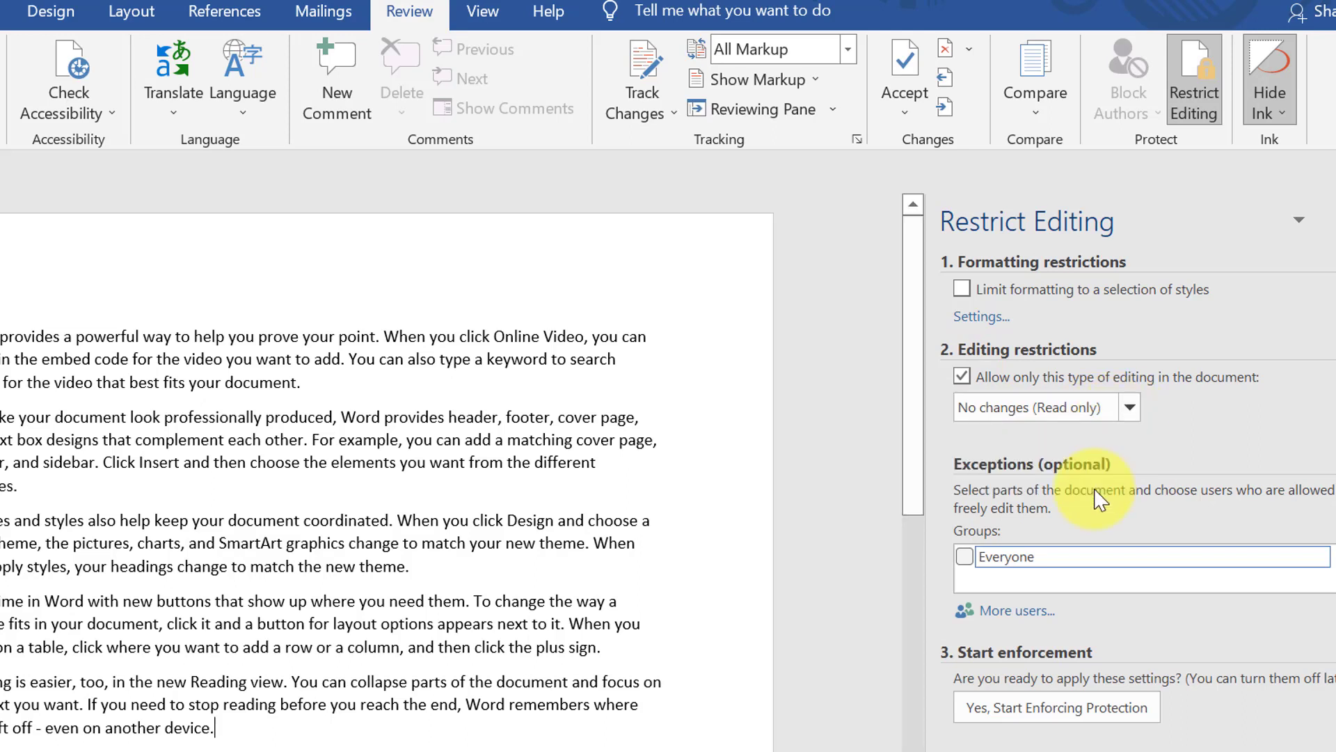
left_click(965, 557)
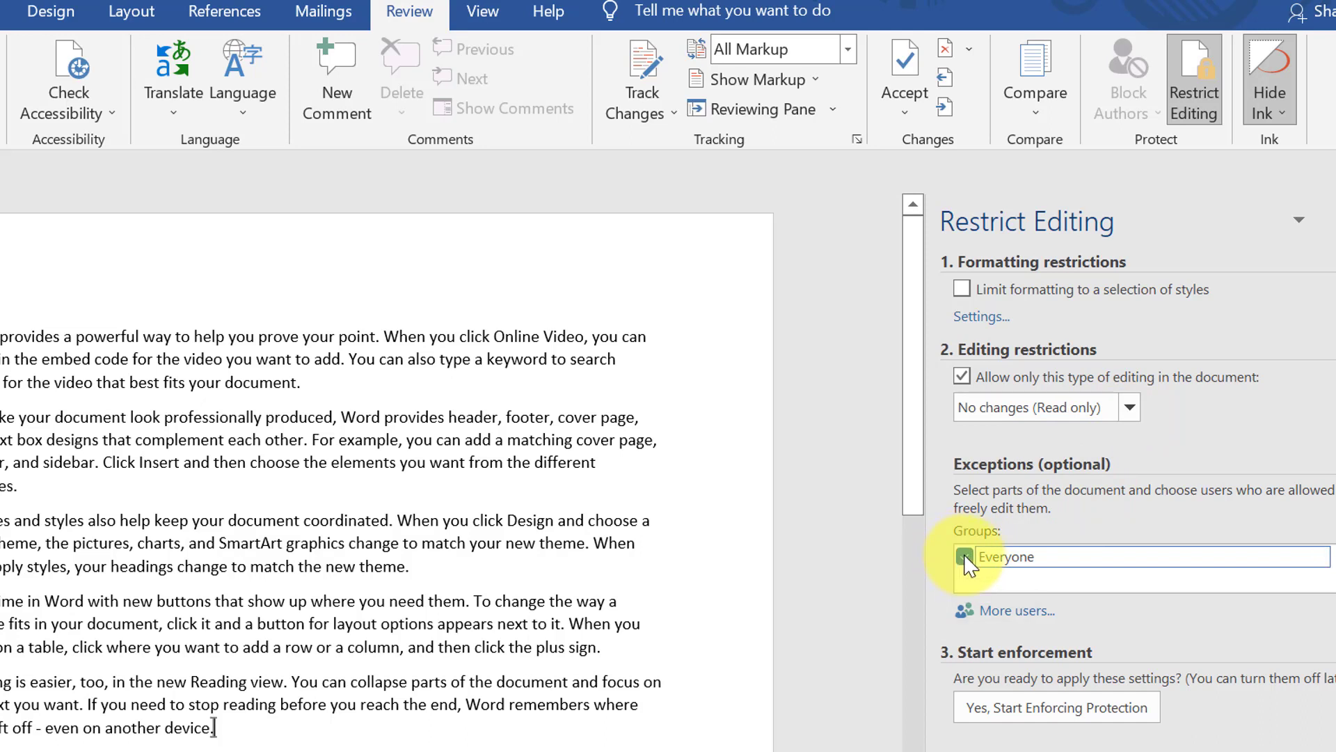
left_click(1000, 714)
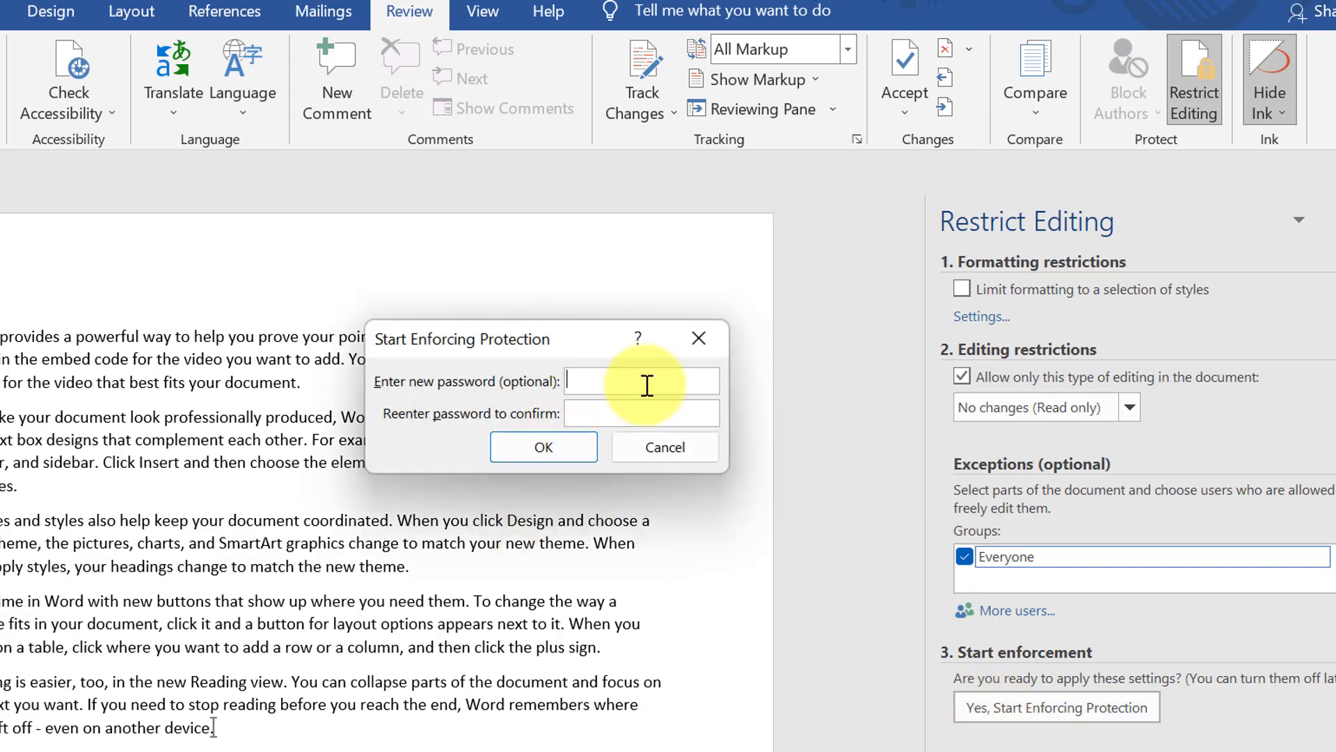
Enter and confirm a protection password, then click in the text to test the restriction
type("123")
left_click(626, 416)
type("123")
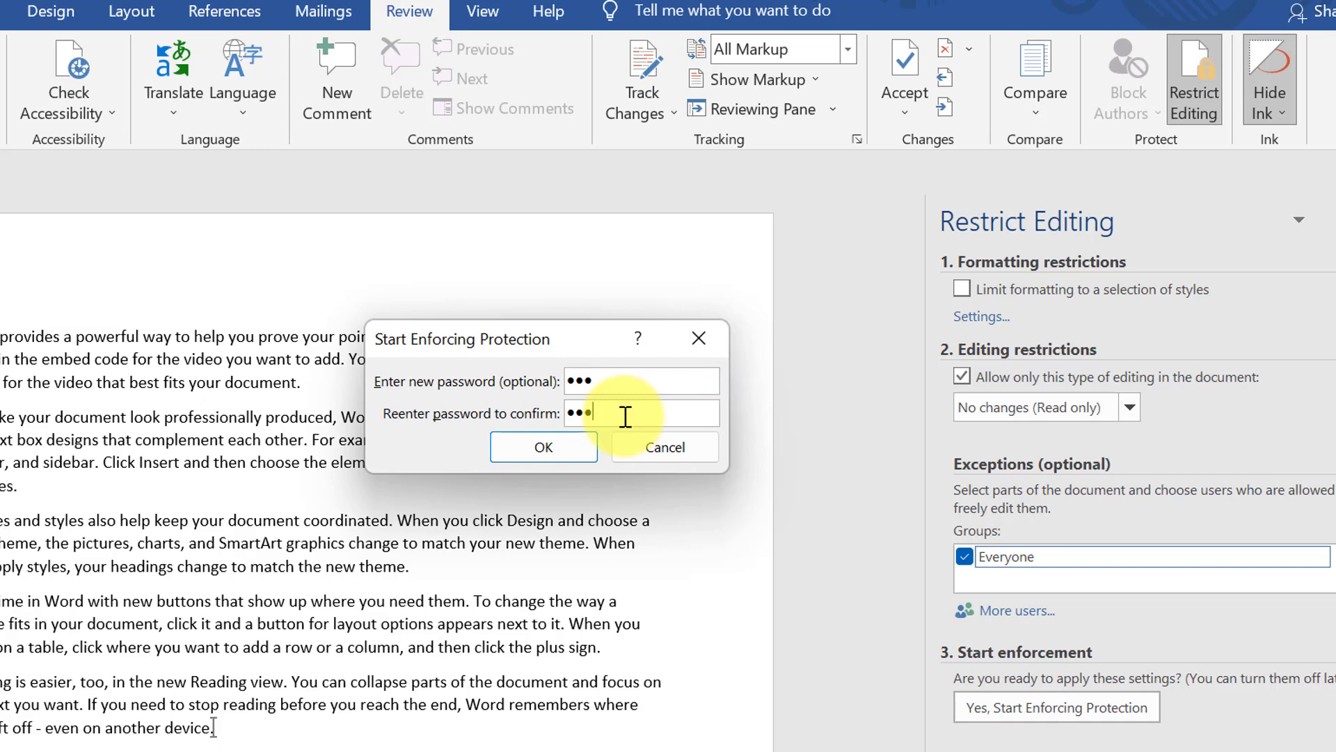
left_click(572, 447)
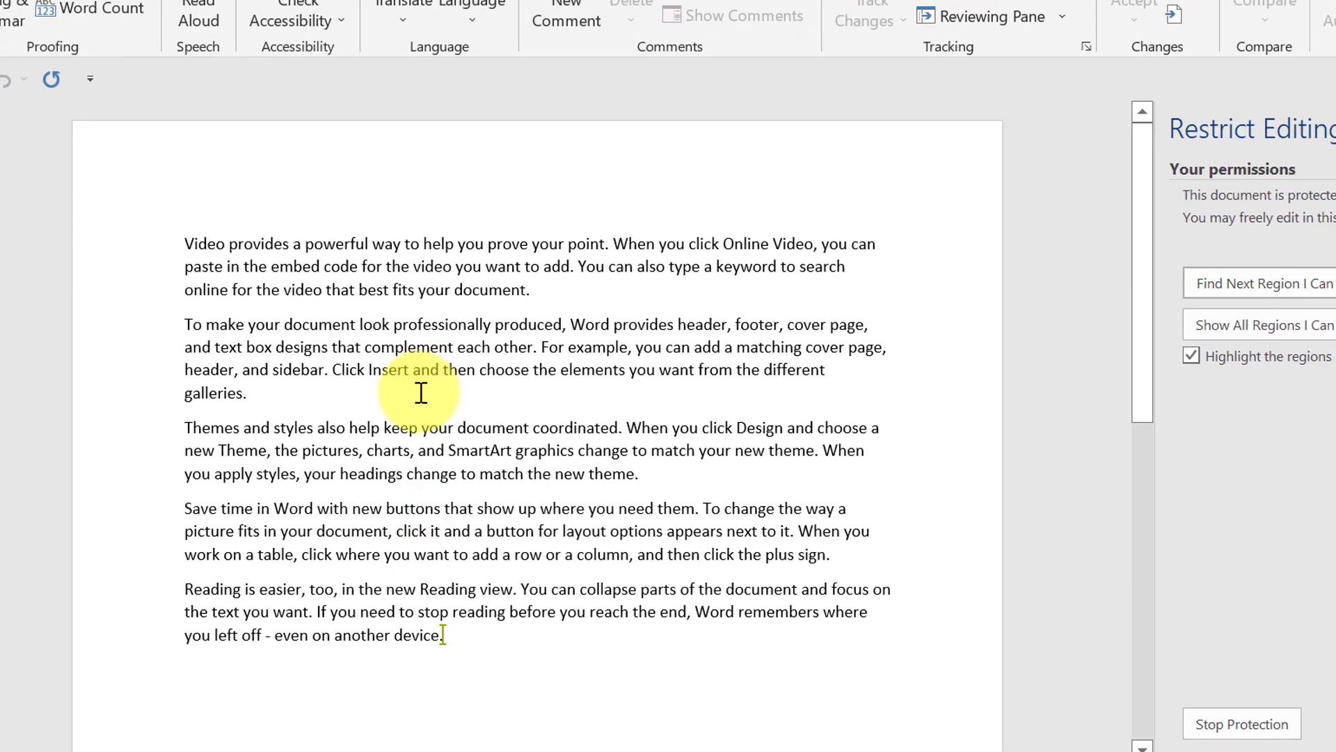
left_click(421, 392)
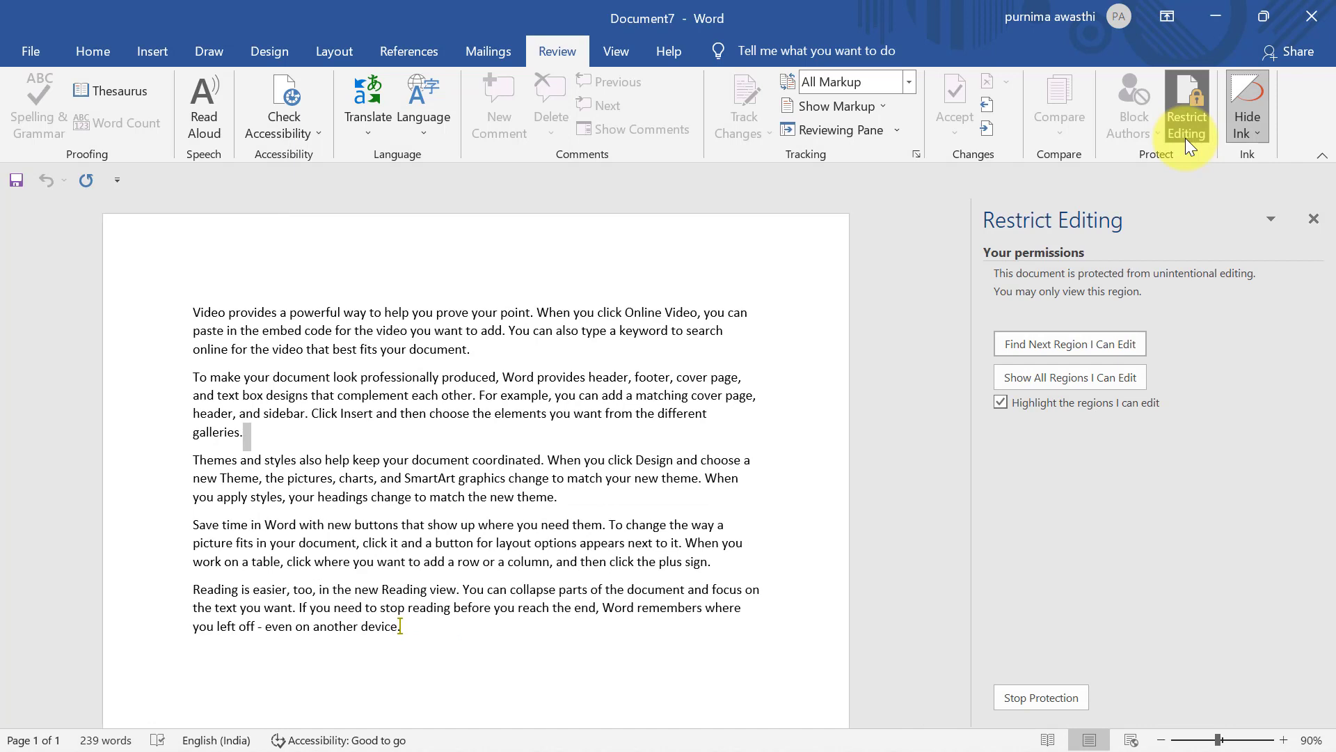
Stop protection by entering the document password
left_click(1022, 698)
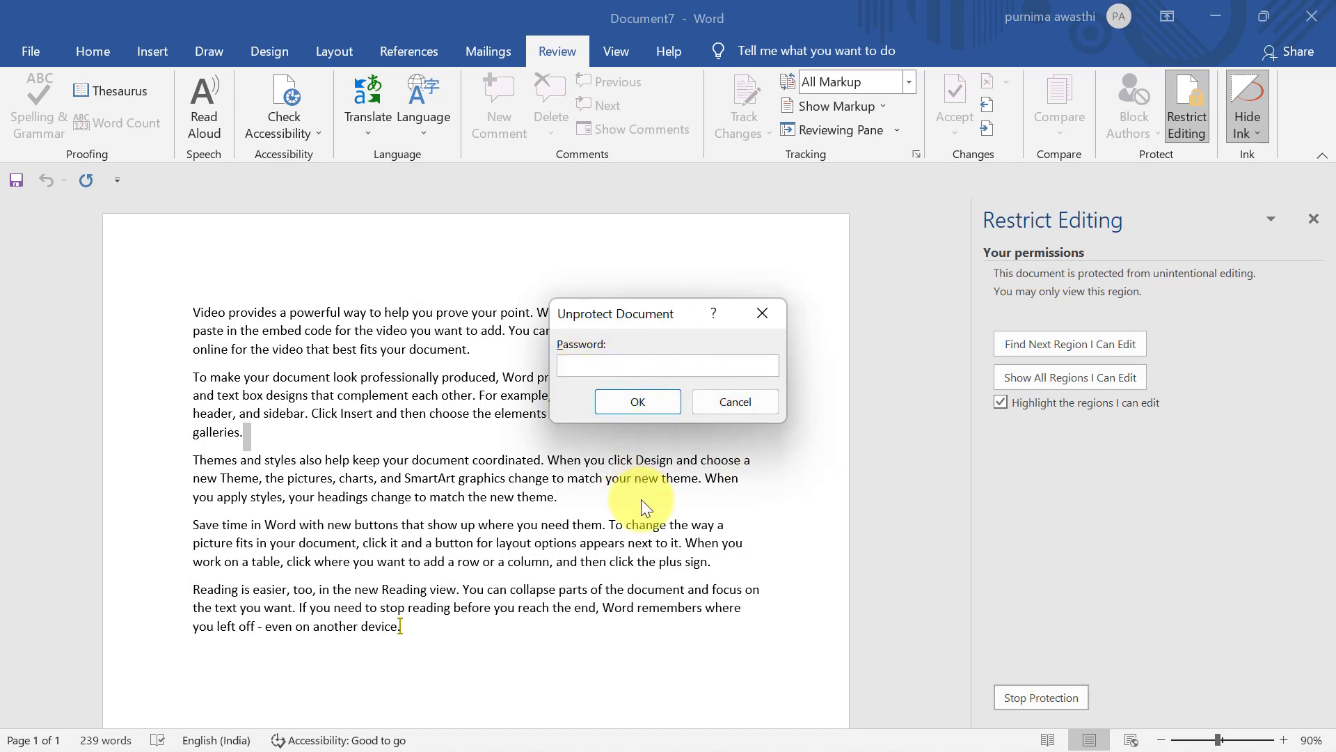
type("123")
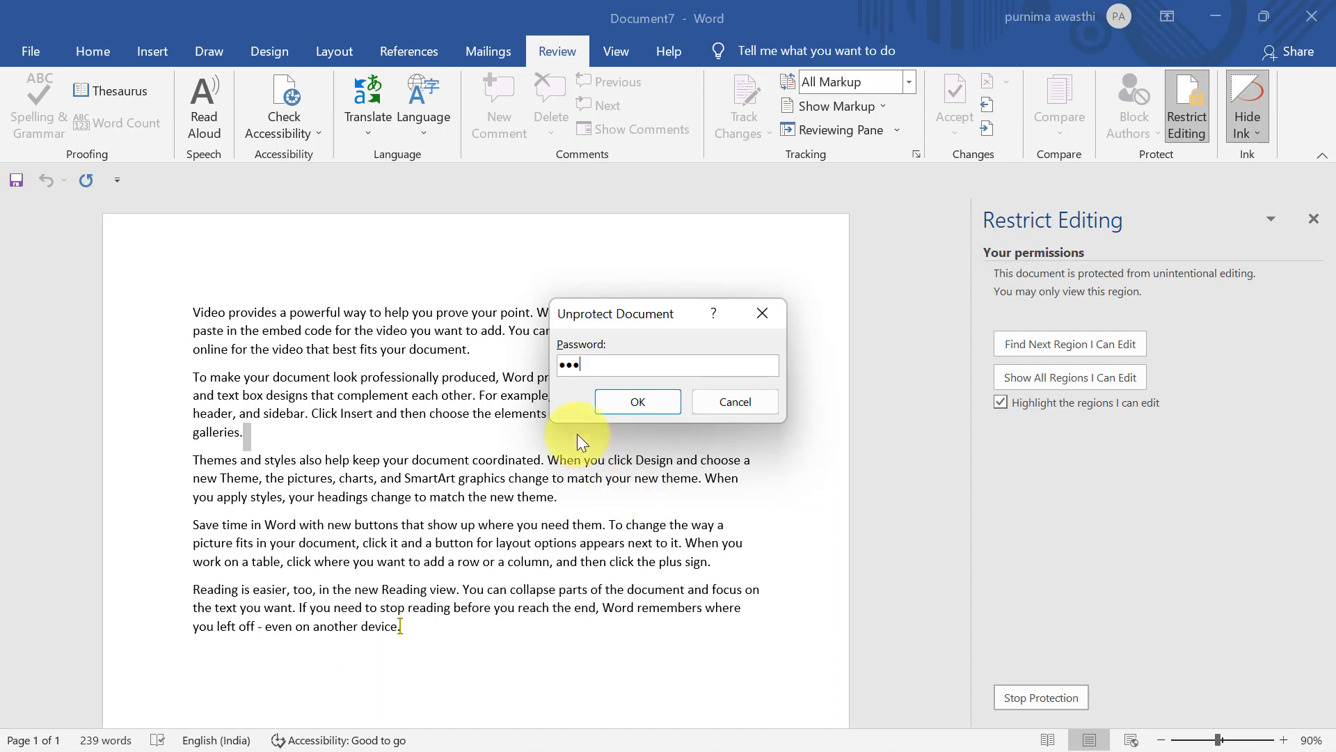
left_click(654, 411)
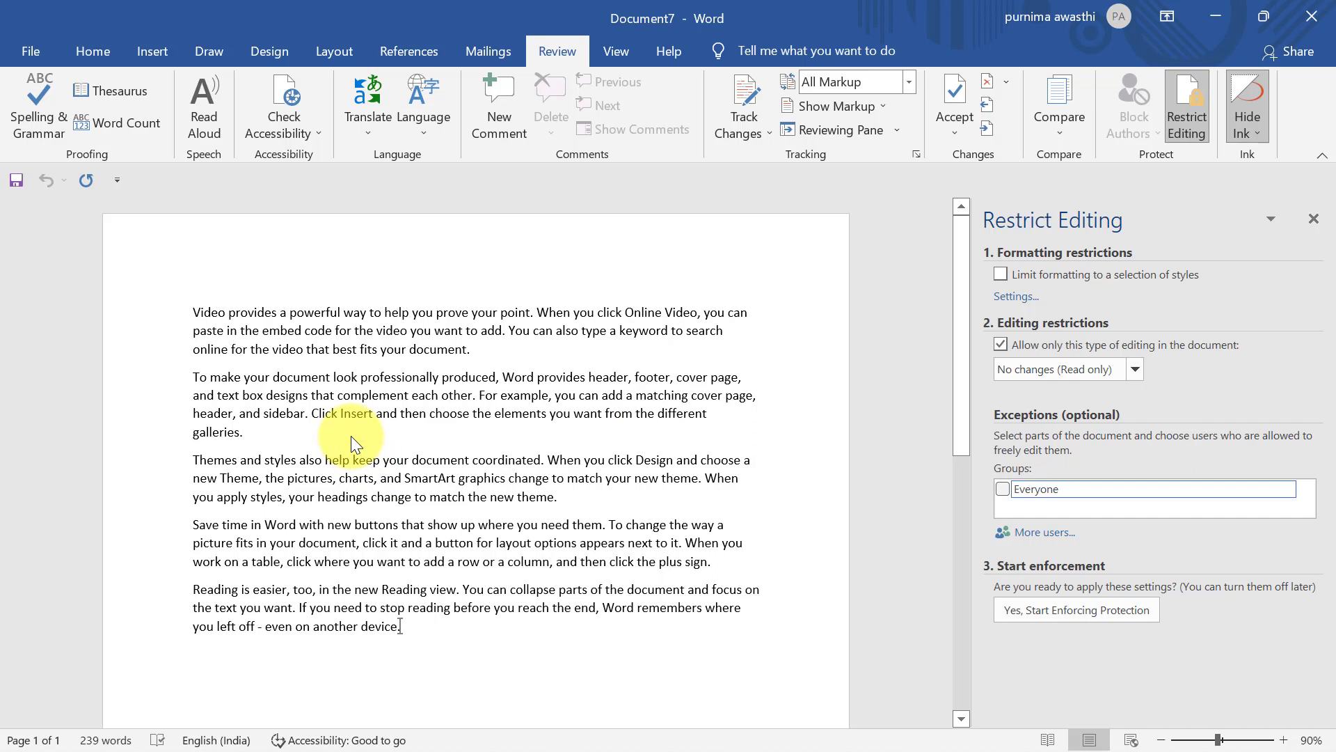
Make a small test edit trimming the last paragraph, then close the Restrict Editing pane
type("ffff")
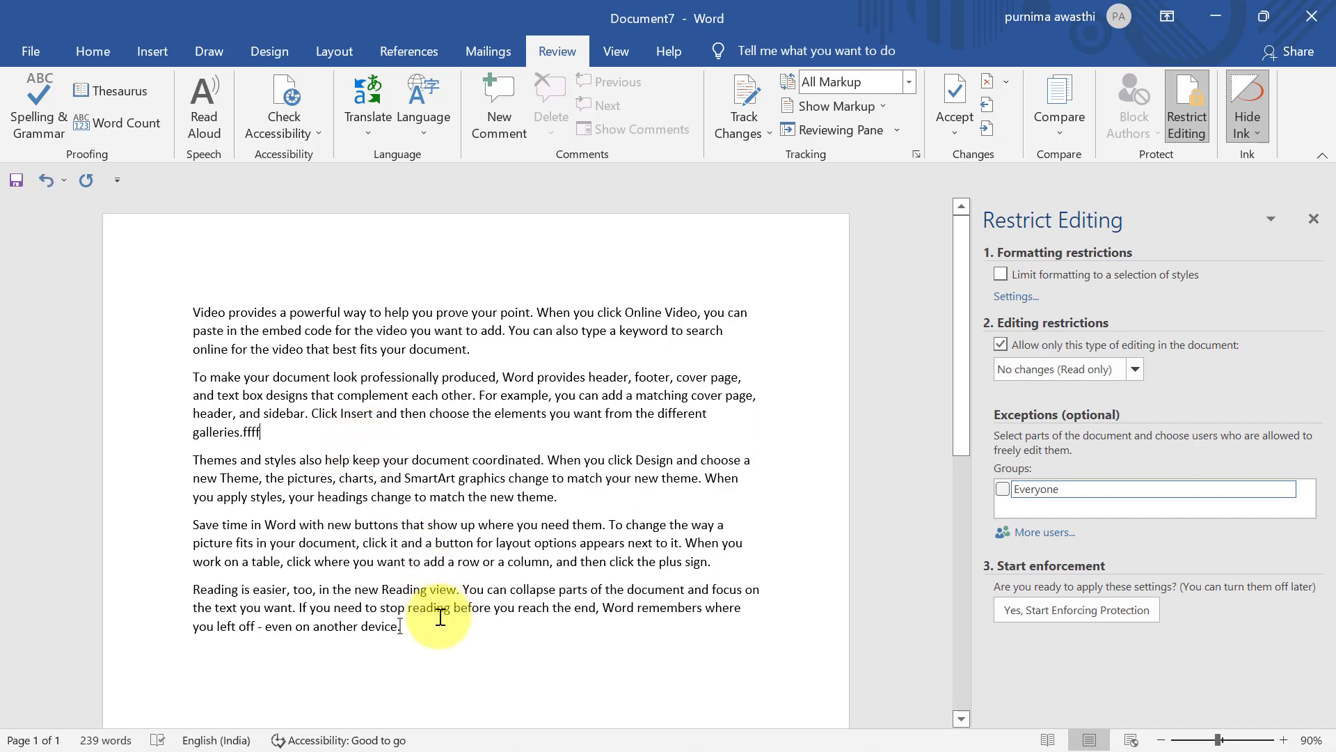
left_click(439, 624)
key("BackSpace")
key("BackSpace")
key("BackSpace")
key("BackSpace")
key("BackSpace")
key("BackSpace")
key("BackSpace")
key("BackSpace")
key("BackSpace")
key("BackSpace")
key("BackSpace")
key("BackSpace")
key("BackSpace")
key("BackSpace")
key("BackSpace")
key("BackSpace")
key("BackSpace")
key("BackSpace")
key("BackSpace")
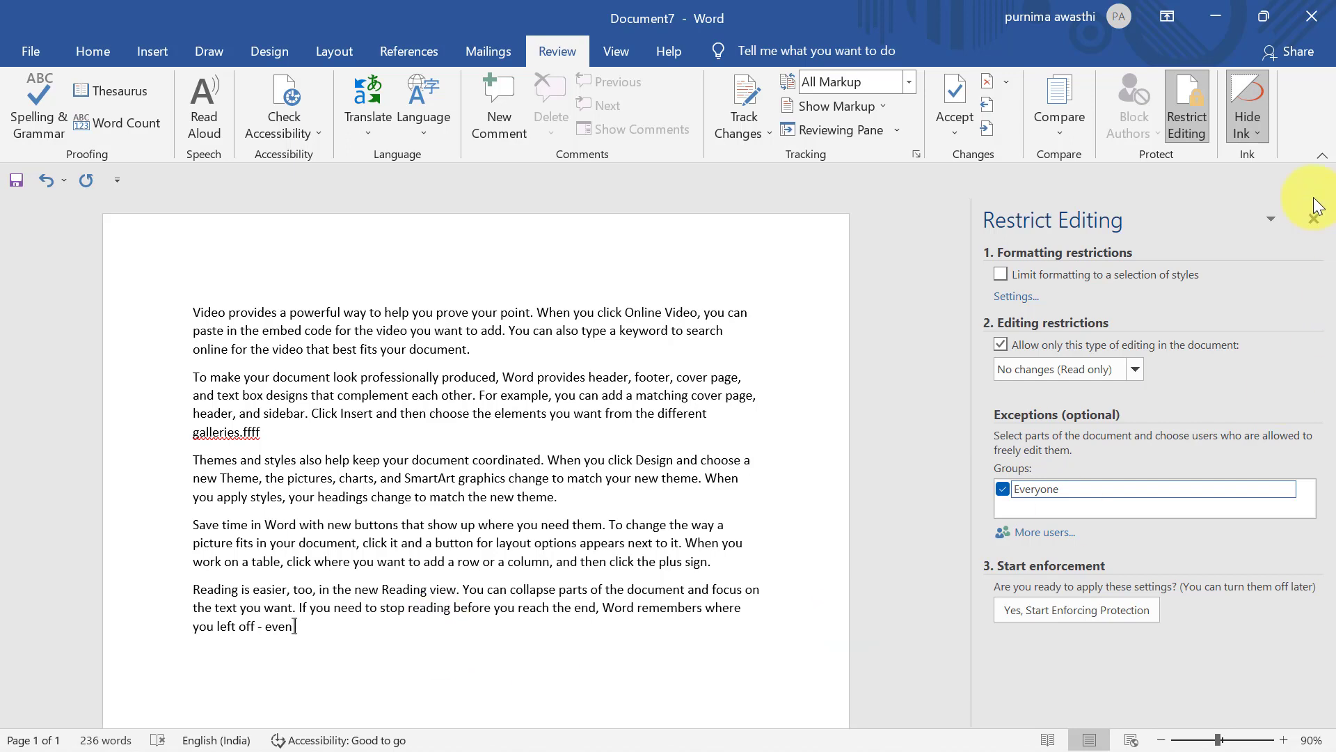
left_click(1313, 219)
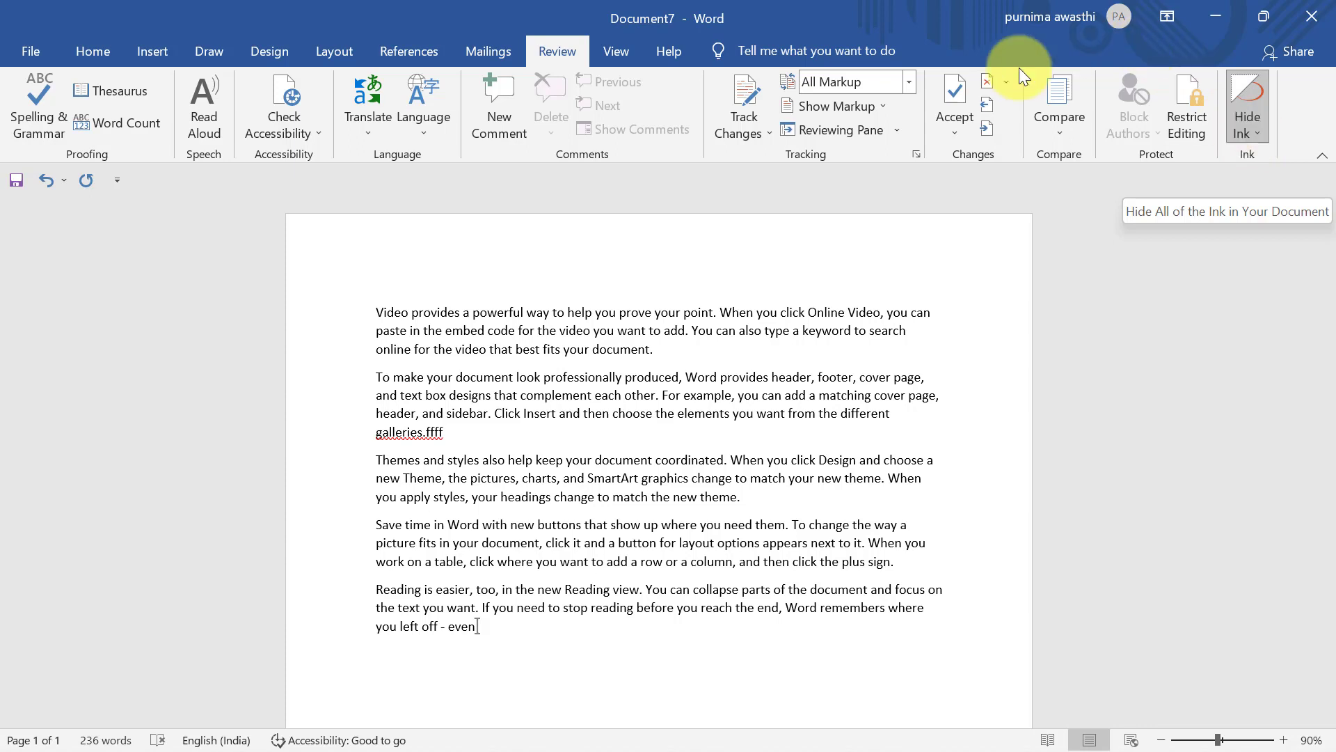
Draw a magenta freehand ink stroke across the paragraphs with a Draw-tab pen
left_click(207, 56)
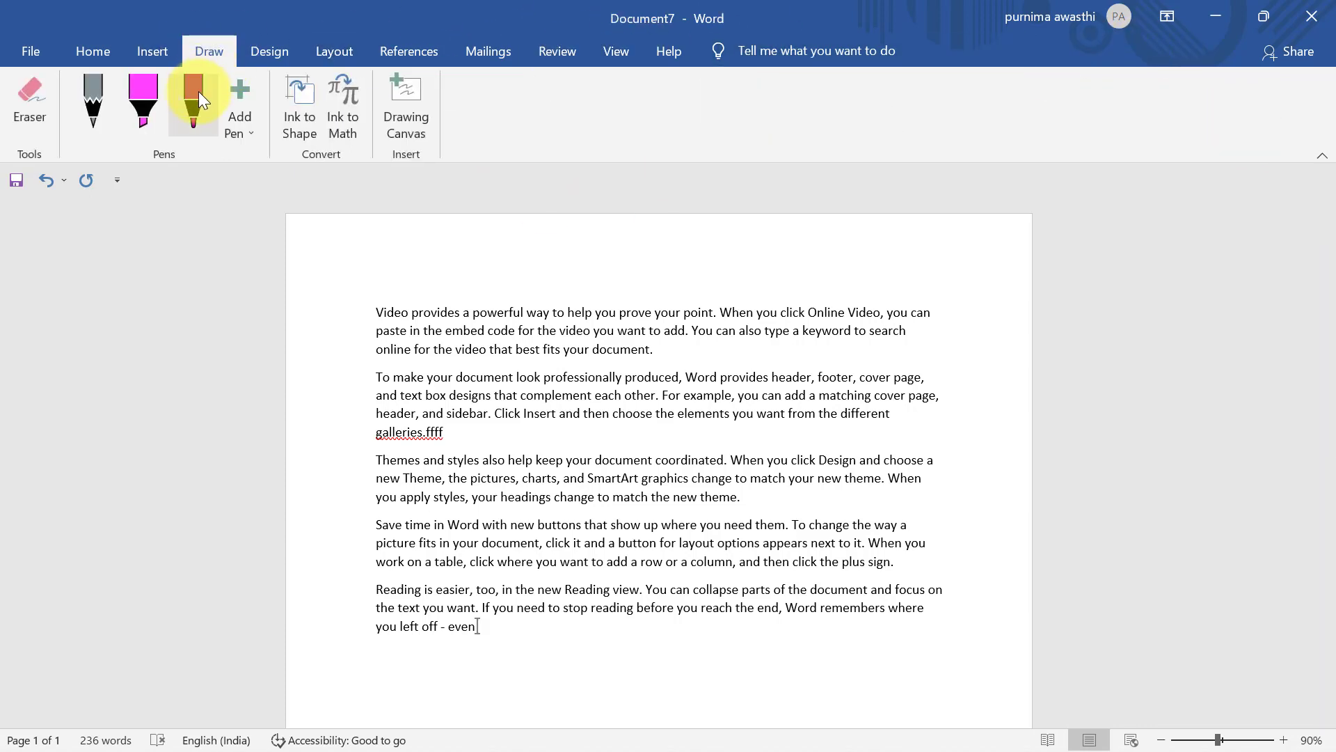
left_click(198, 89)
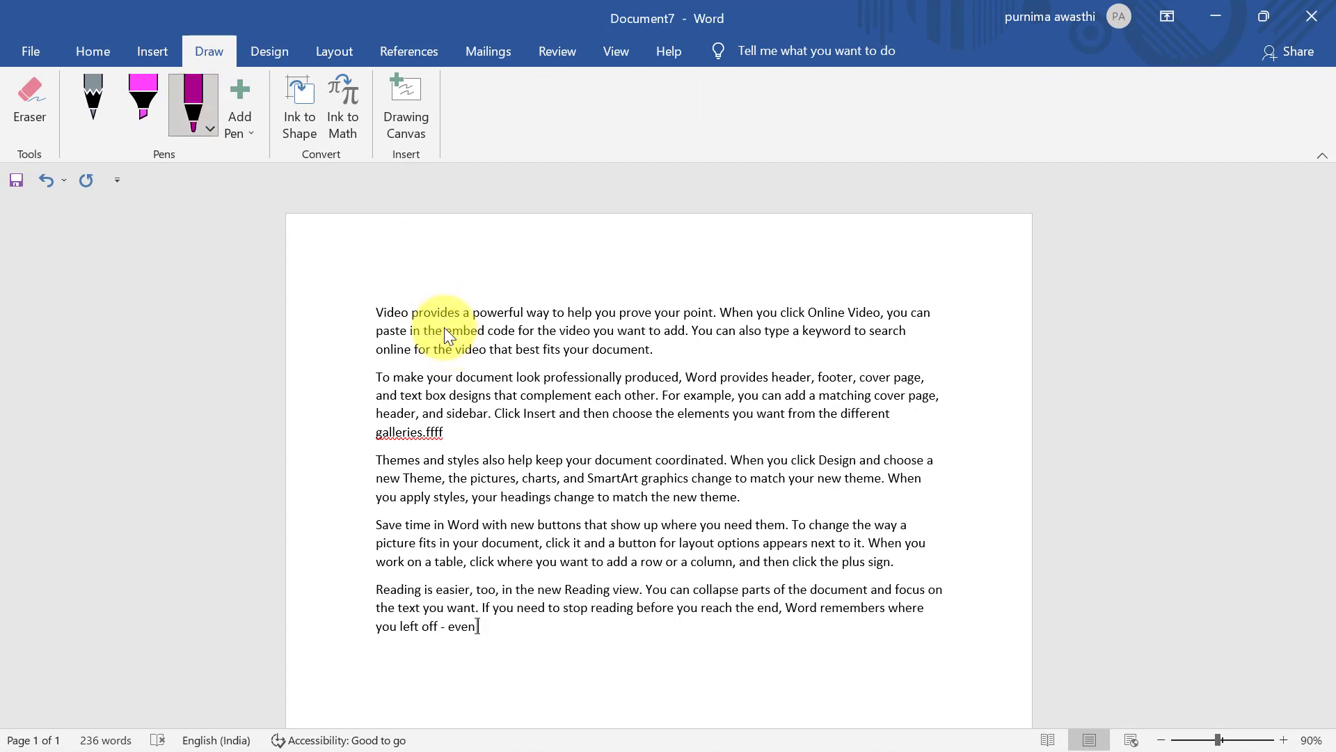
mouse_move(441, 323)
left_mouse_down()
mouse_move(675, 524)
mouse_move(615, 537)
mouse_move(841, 500)
mouse_move(842, 511)
left_mouse_up()
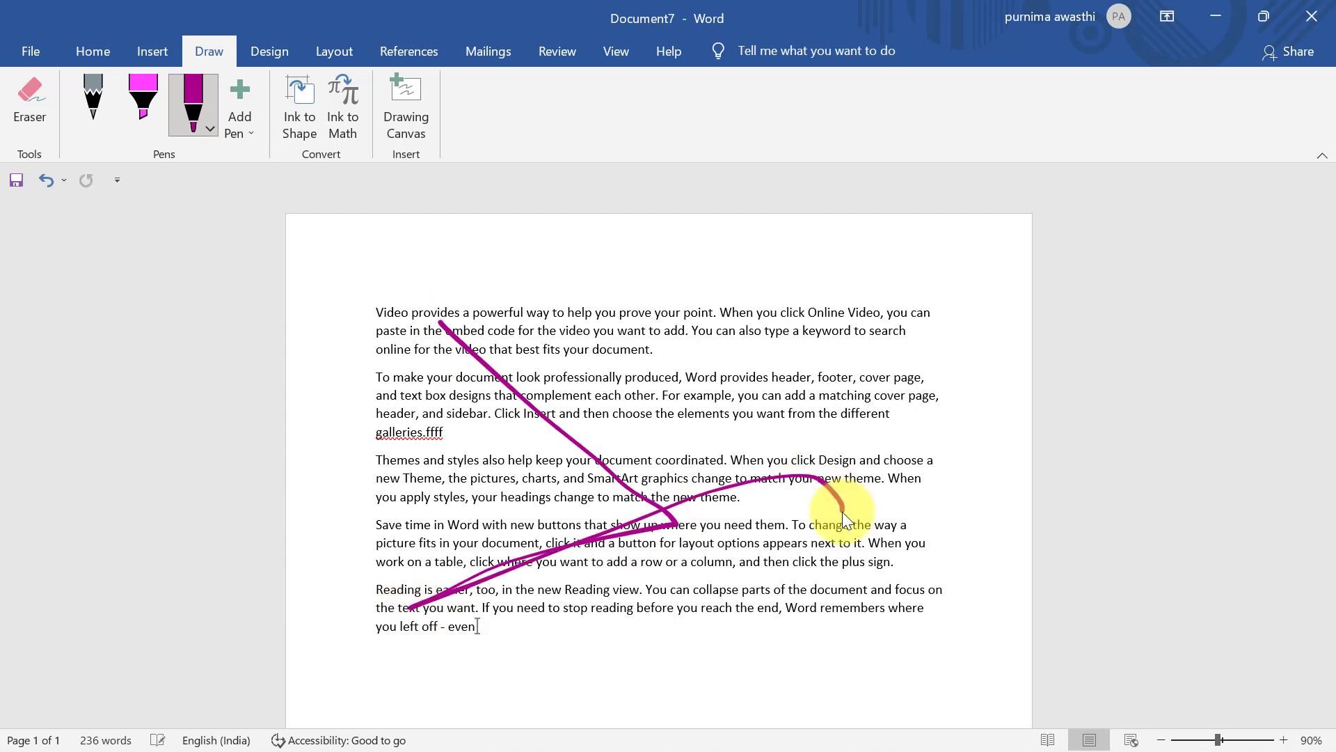
left_click(546, 55)
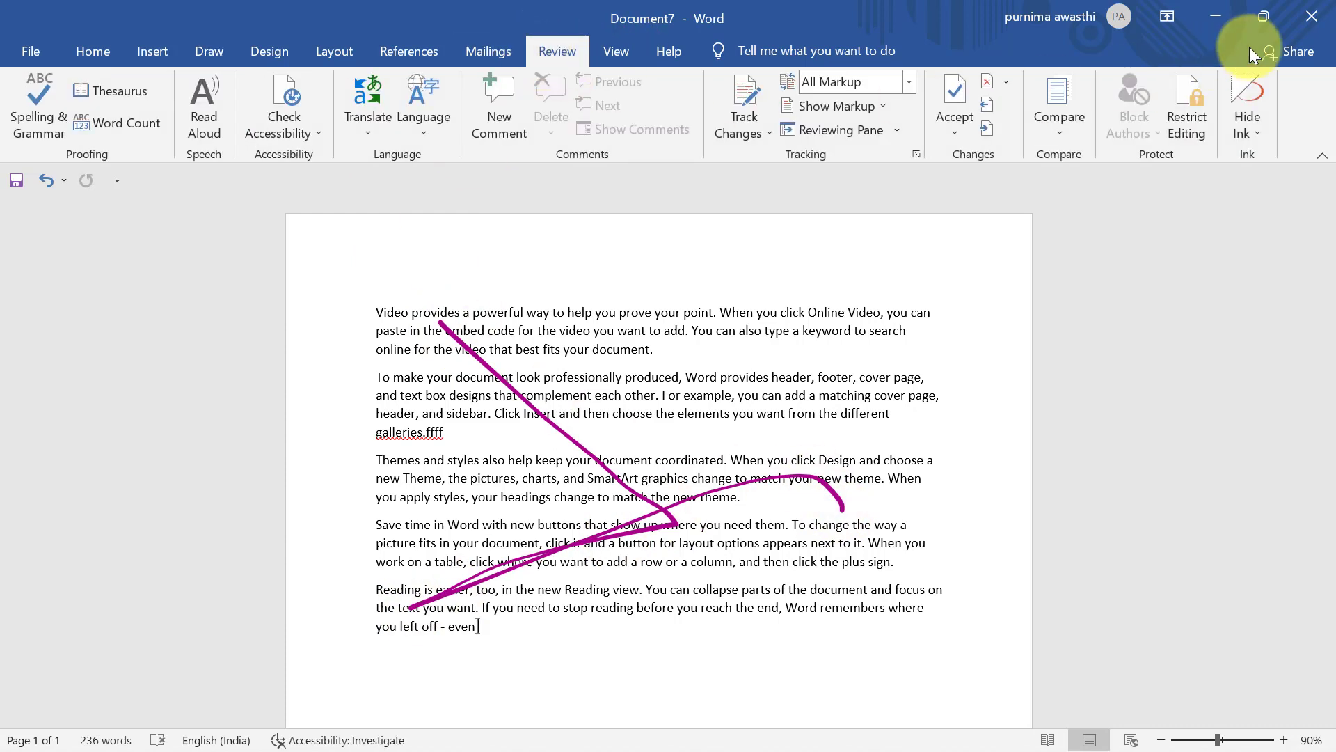
Toggle Hide Ink off and on, then use Delete All Ink in Document
left_click(1253, 127)
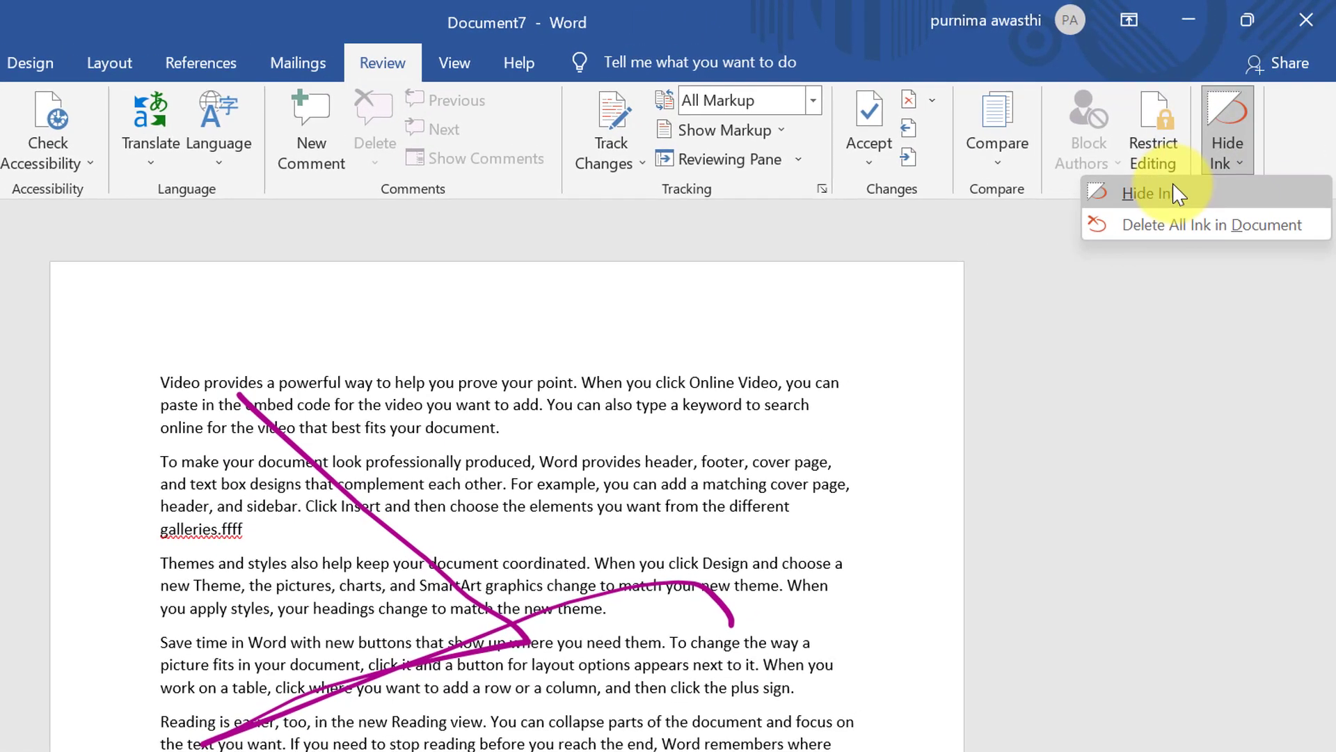
left_click(1176, 197)
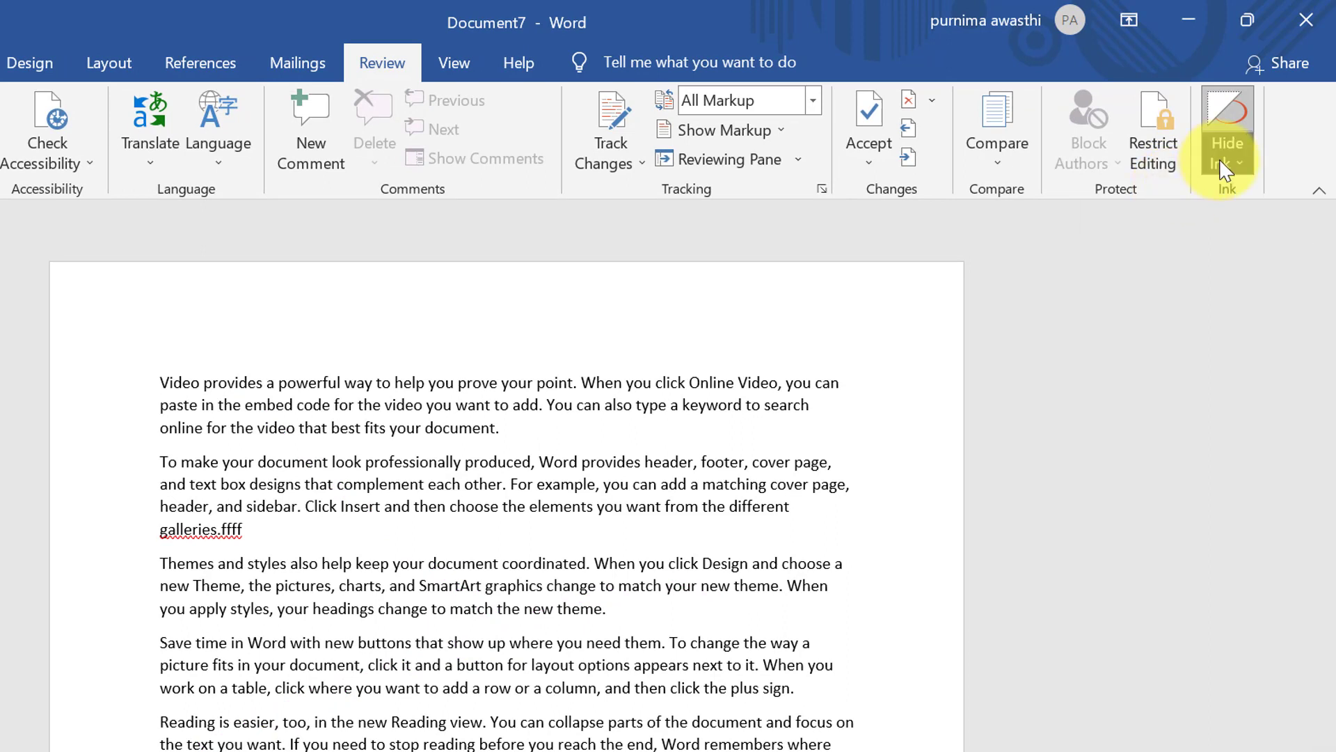
left_click(1223, 166)
left_click(1173, 200)
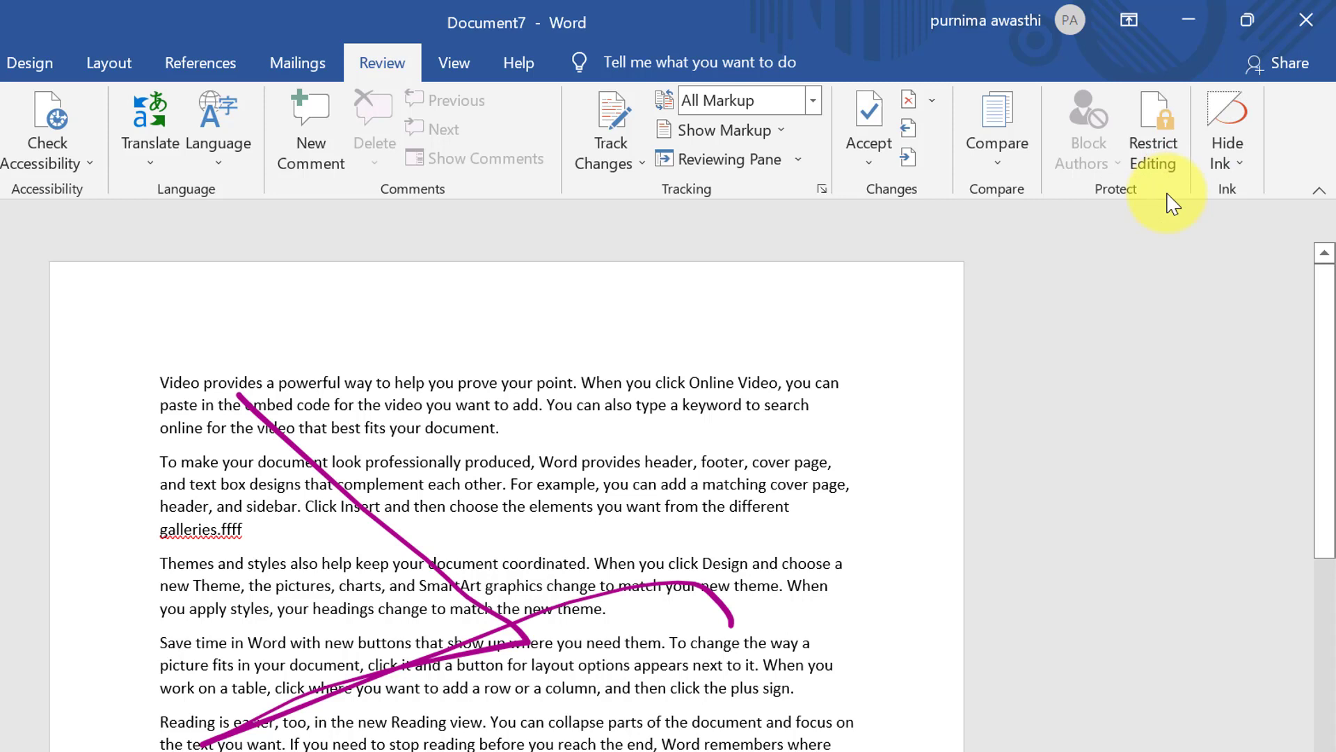
left_click(1250, 157)
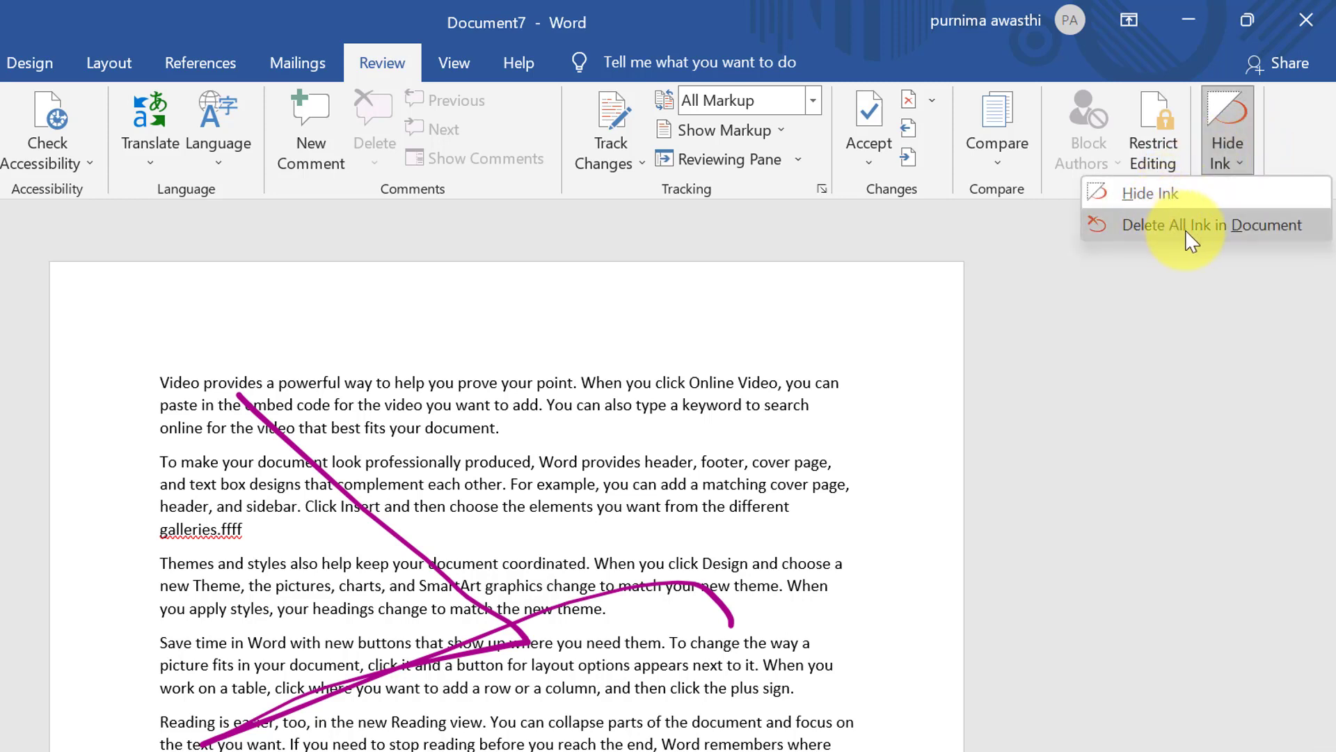
left_click(1293, 234)
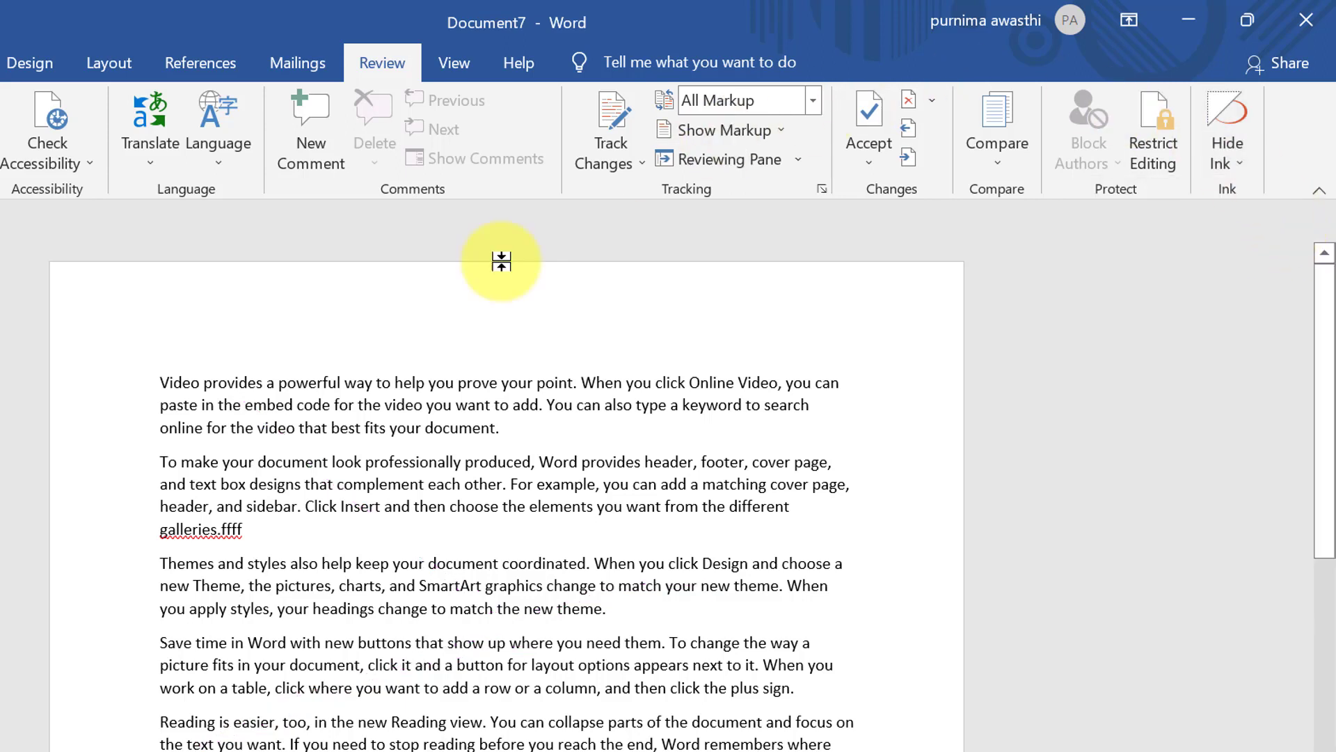